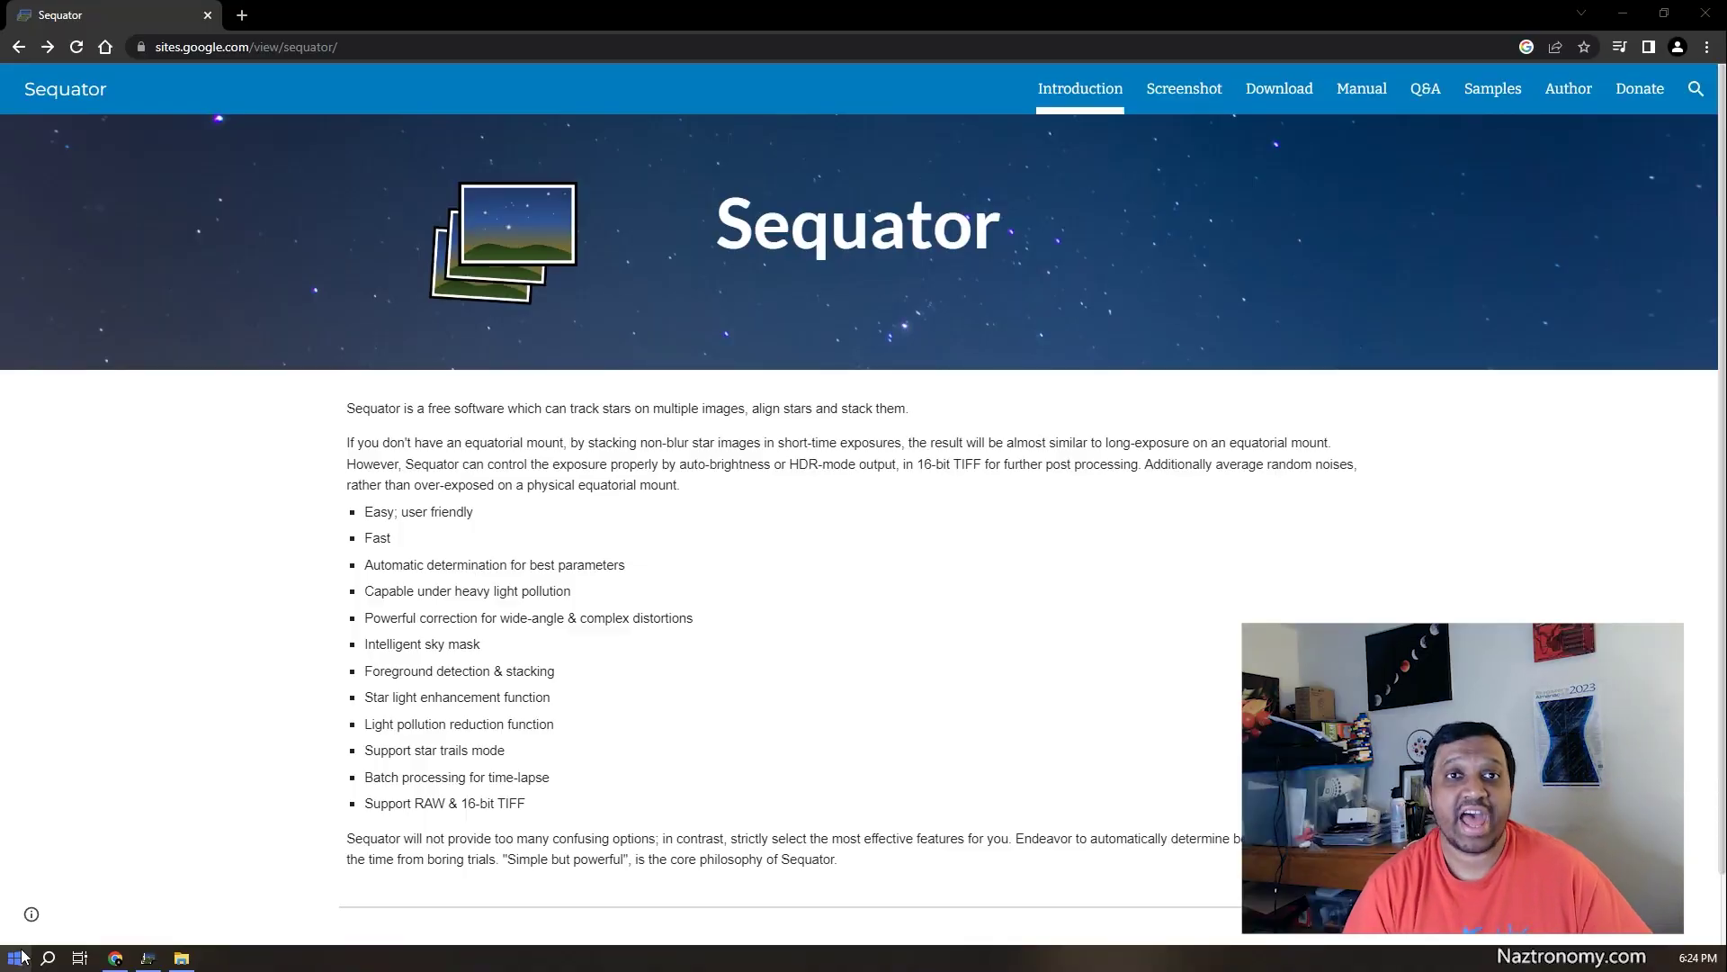
Highlight the introduction's auto-brightness and HDR sentence, clear it, then go to the Download page
left_click_drag(685, 464, 854, 486)
left_click(854, 486)
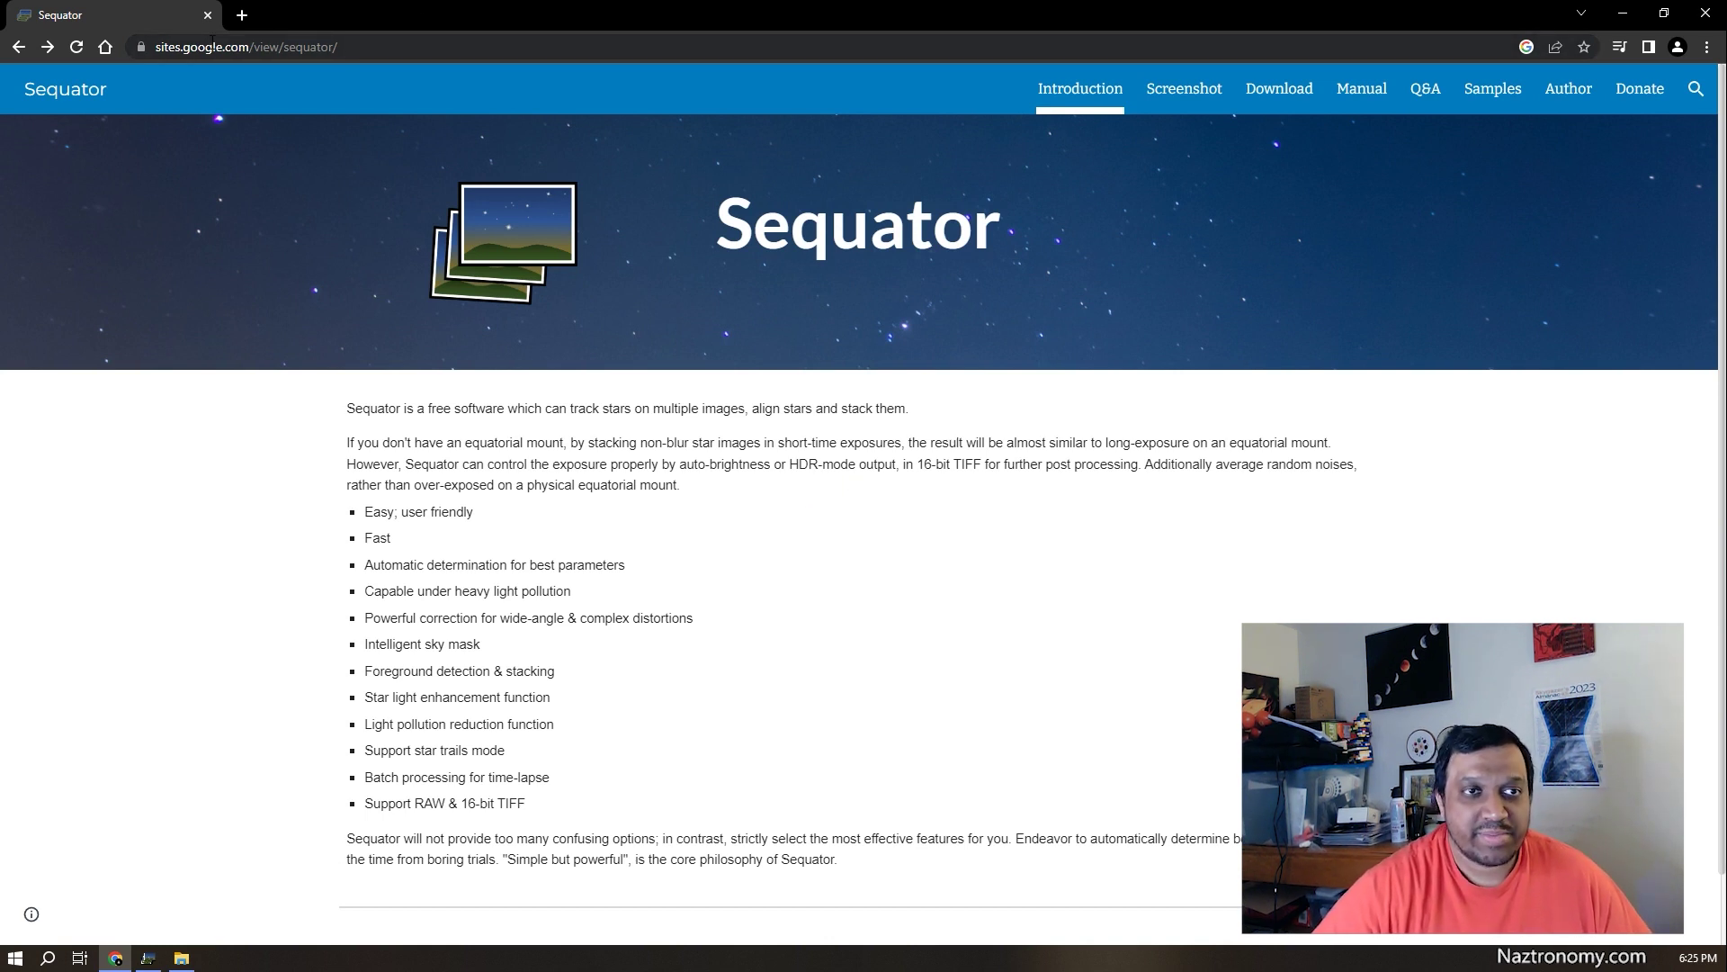
left_click(1279, 88)
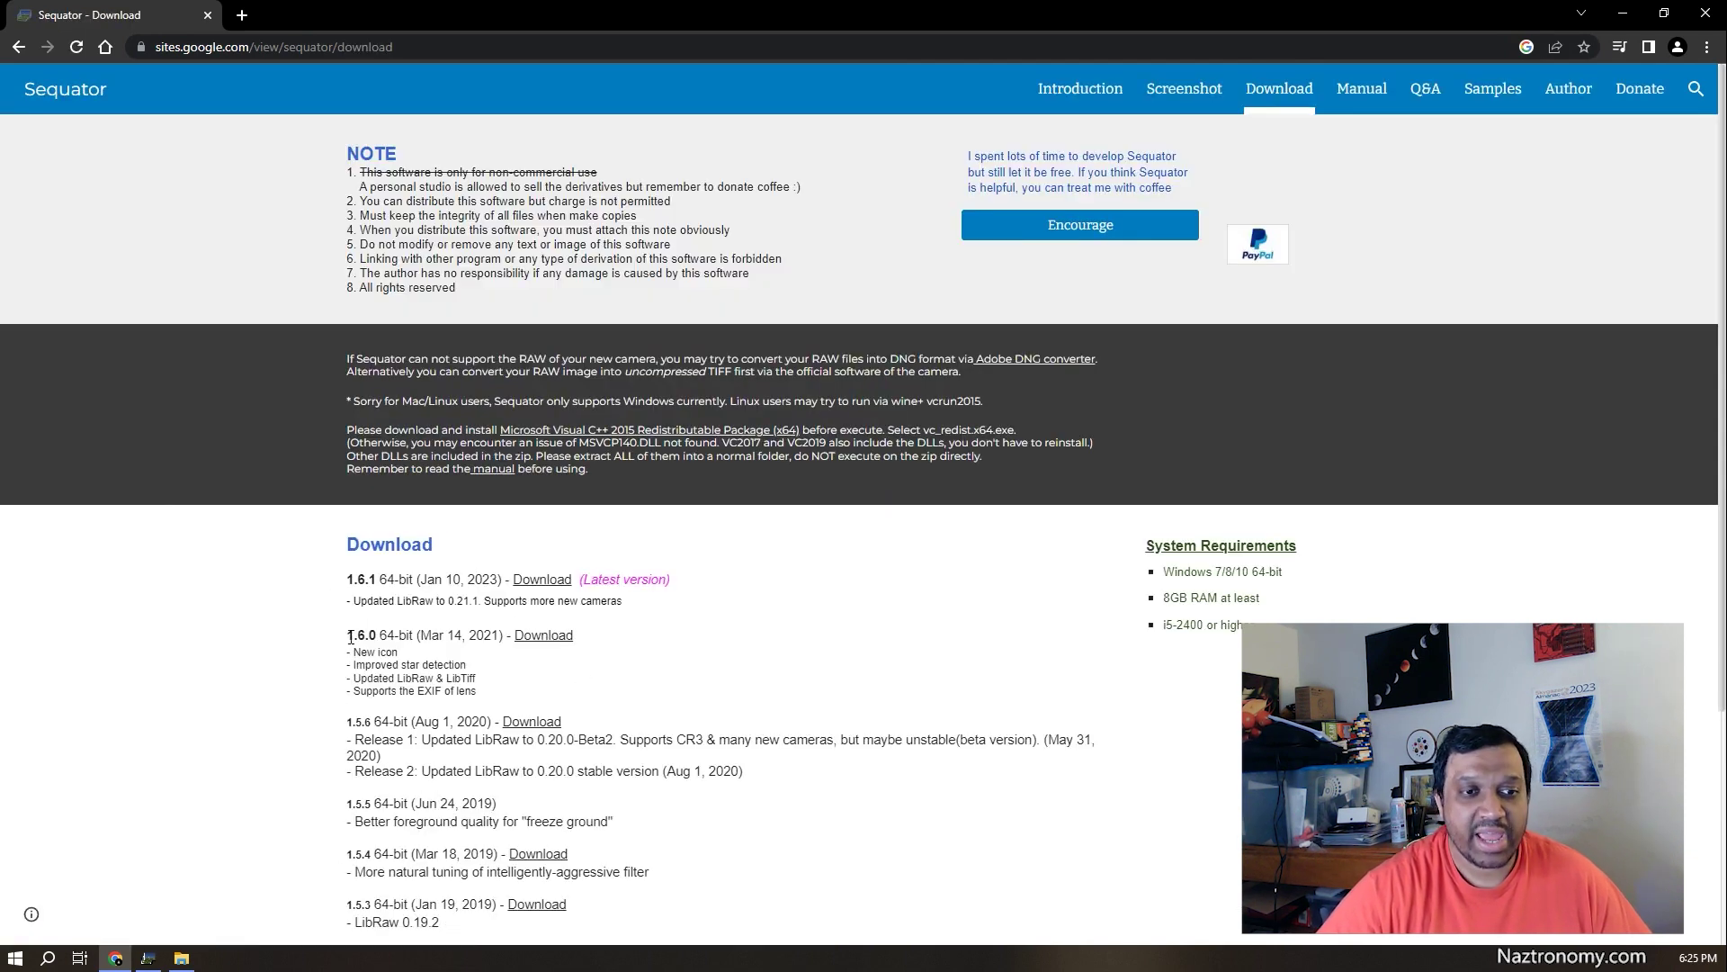
Highlight and clear the 1.6.1 and 1.6.0 release notes, then go to the Manual page
left_click_drag(351, 637, 496, 694)
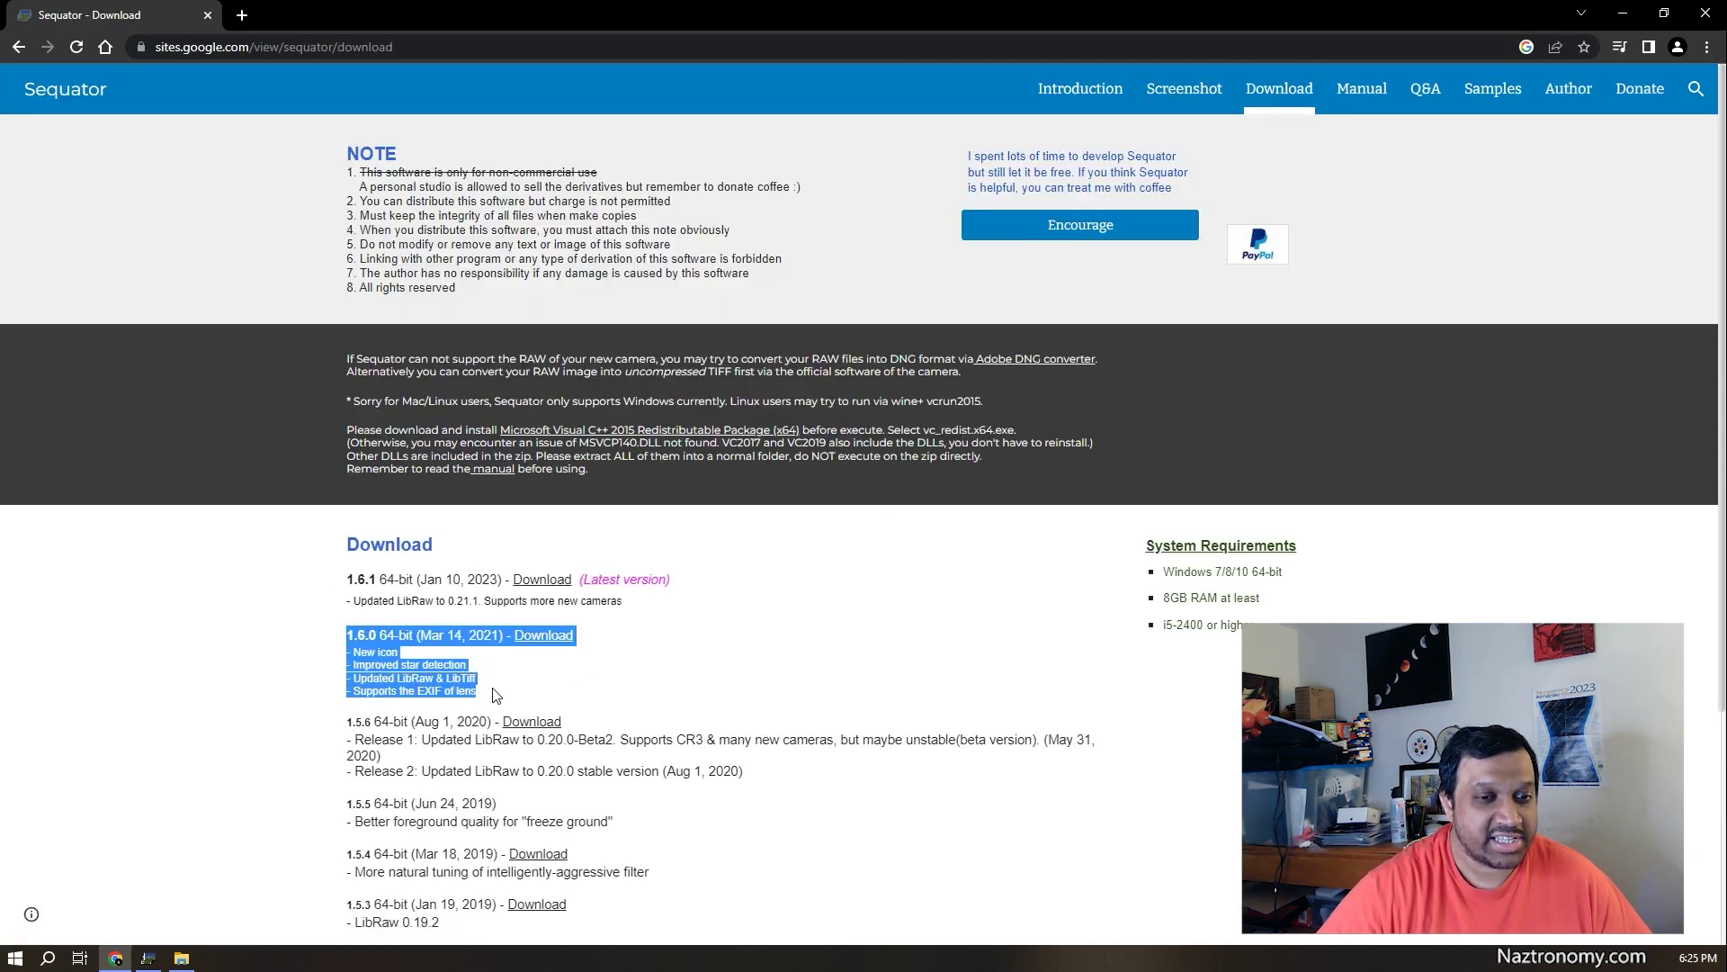
left_click(346, 583)
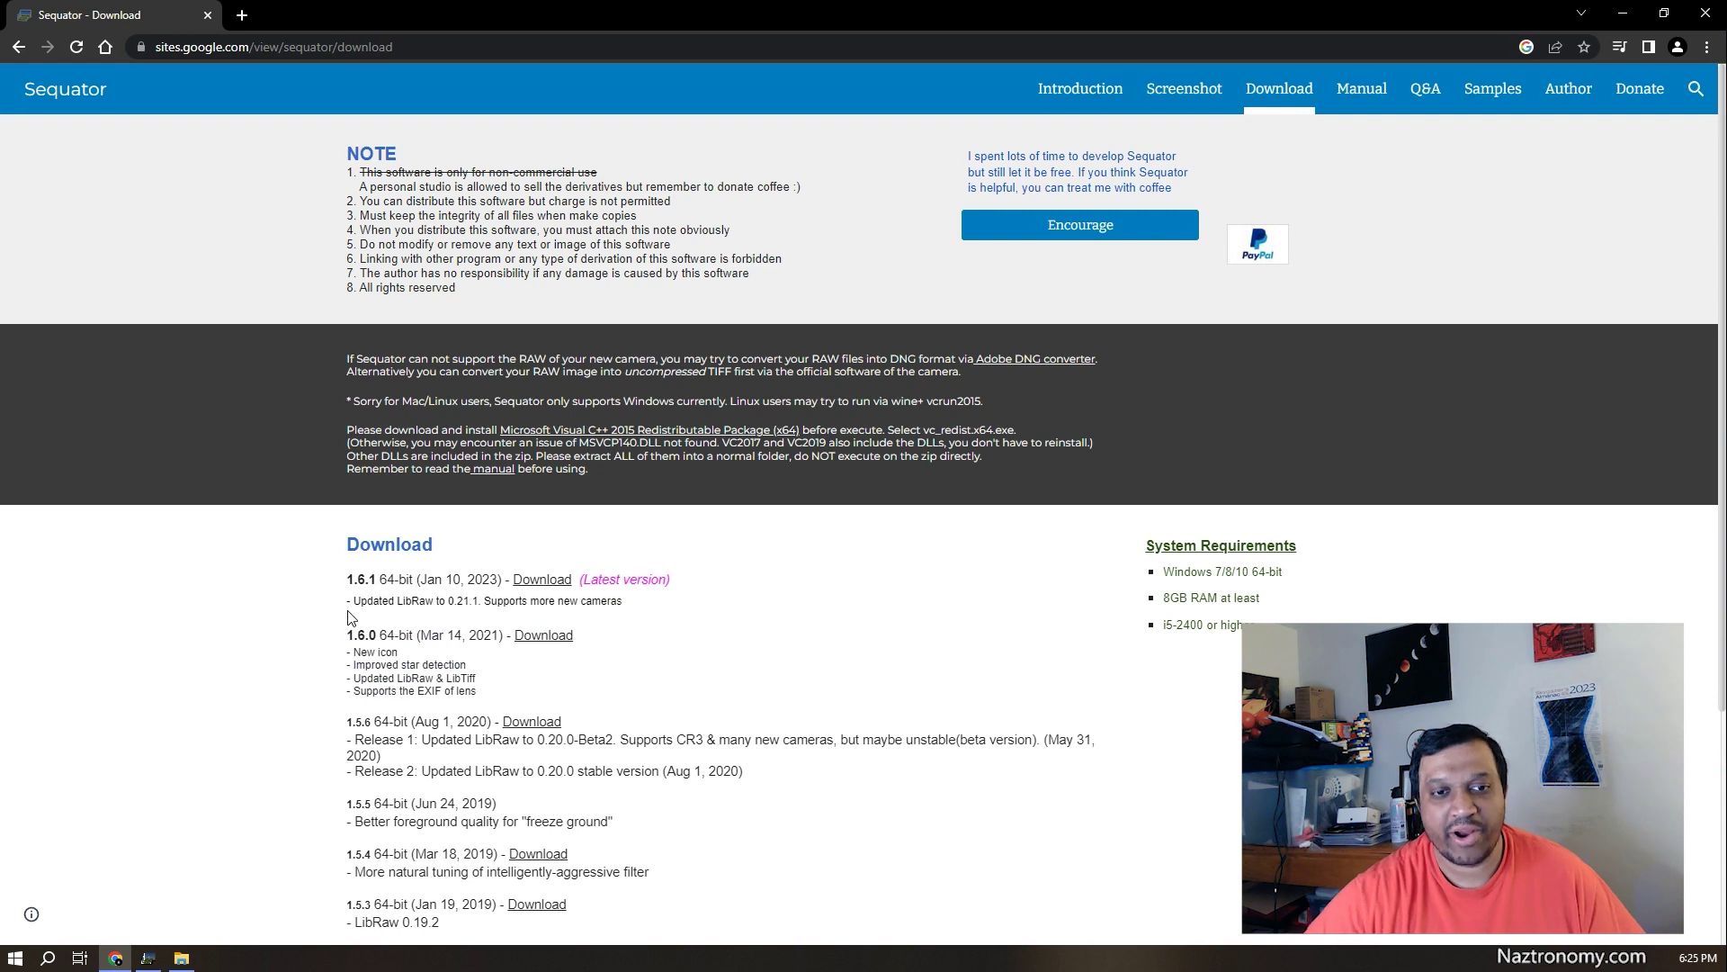
left_click_drag(351, 618, 644, 621)
left_click(644, 621)
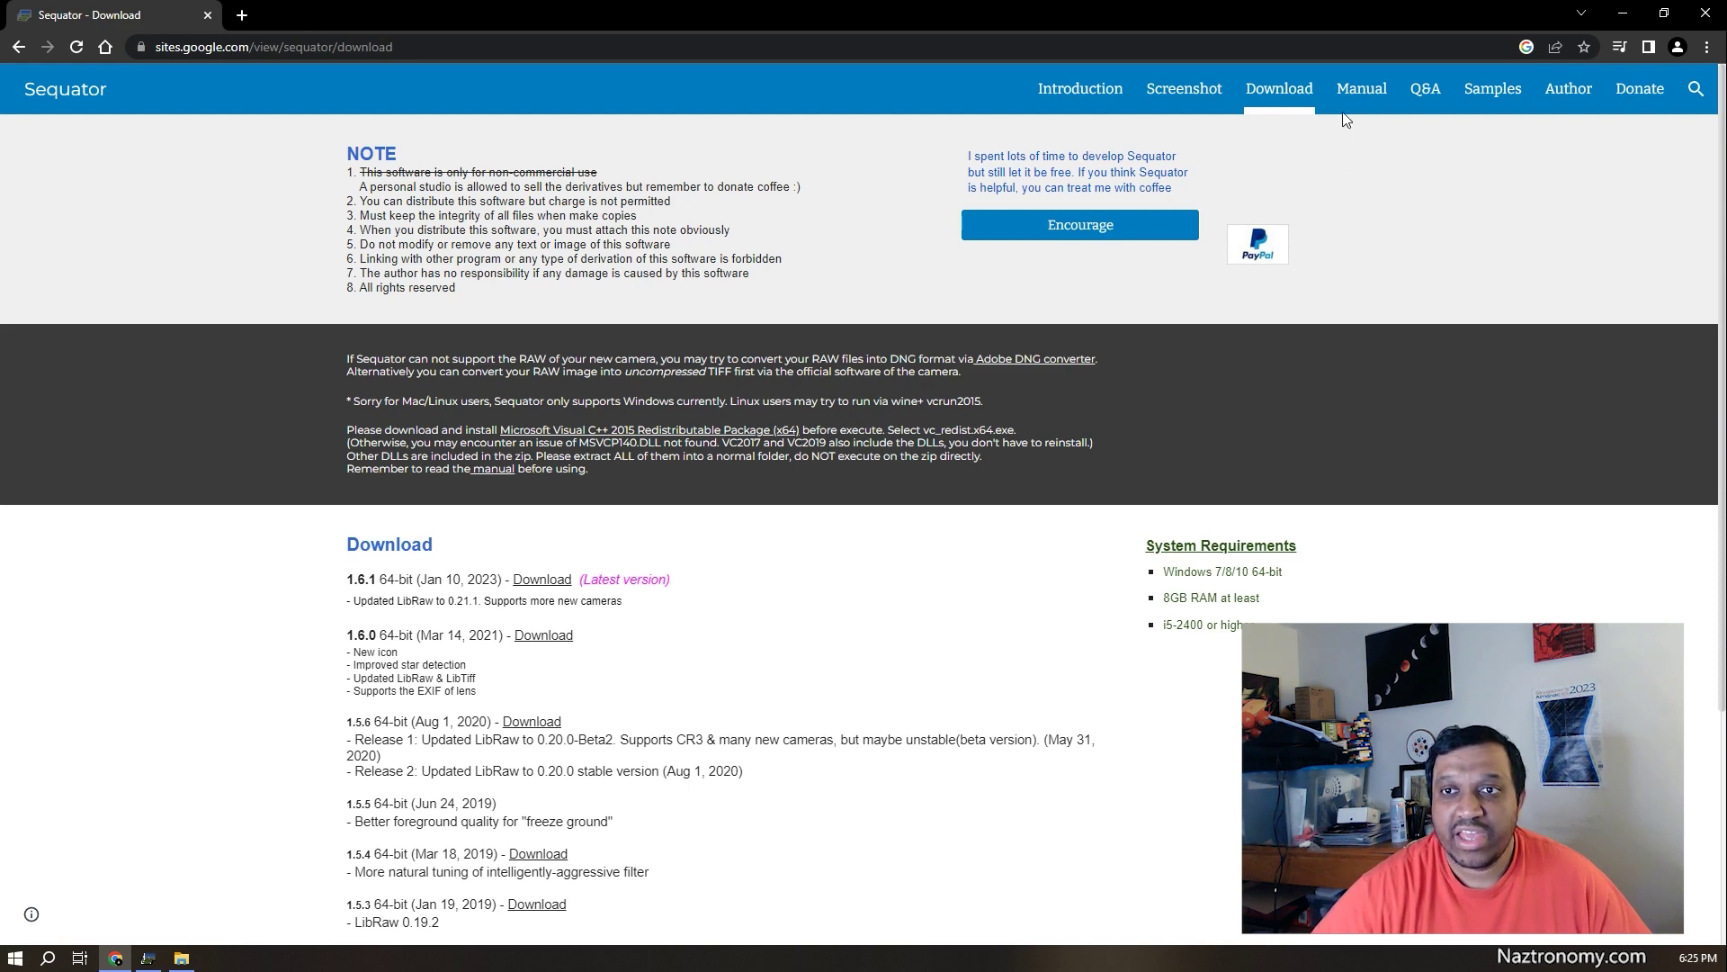
left_click(1361, 88)
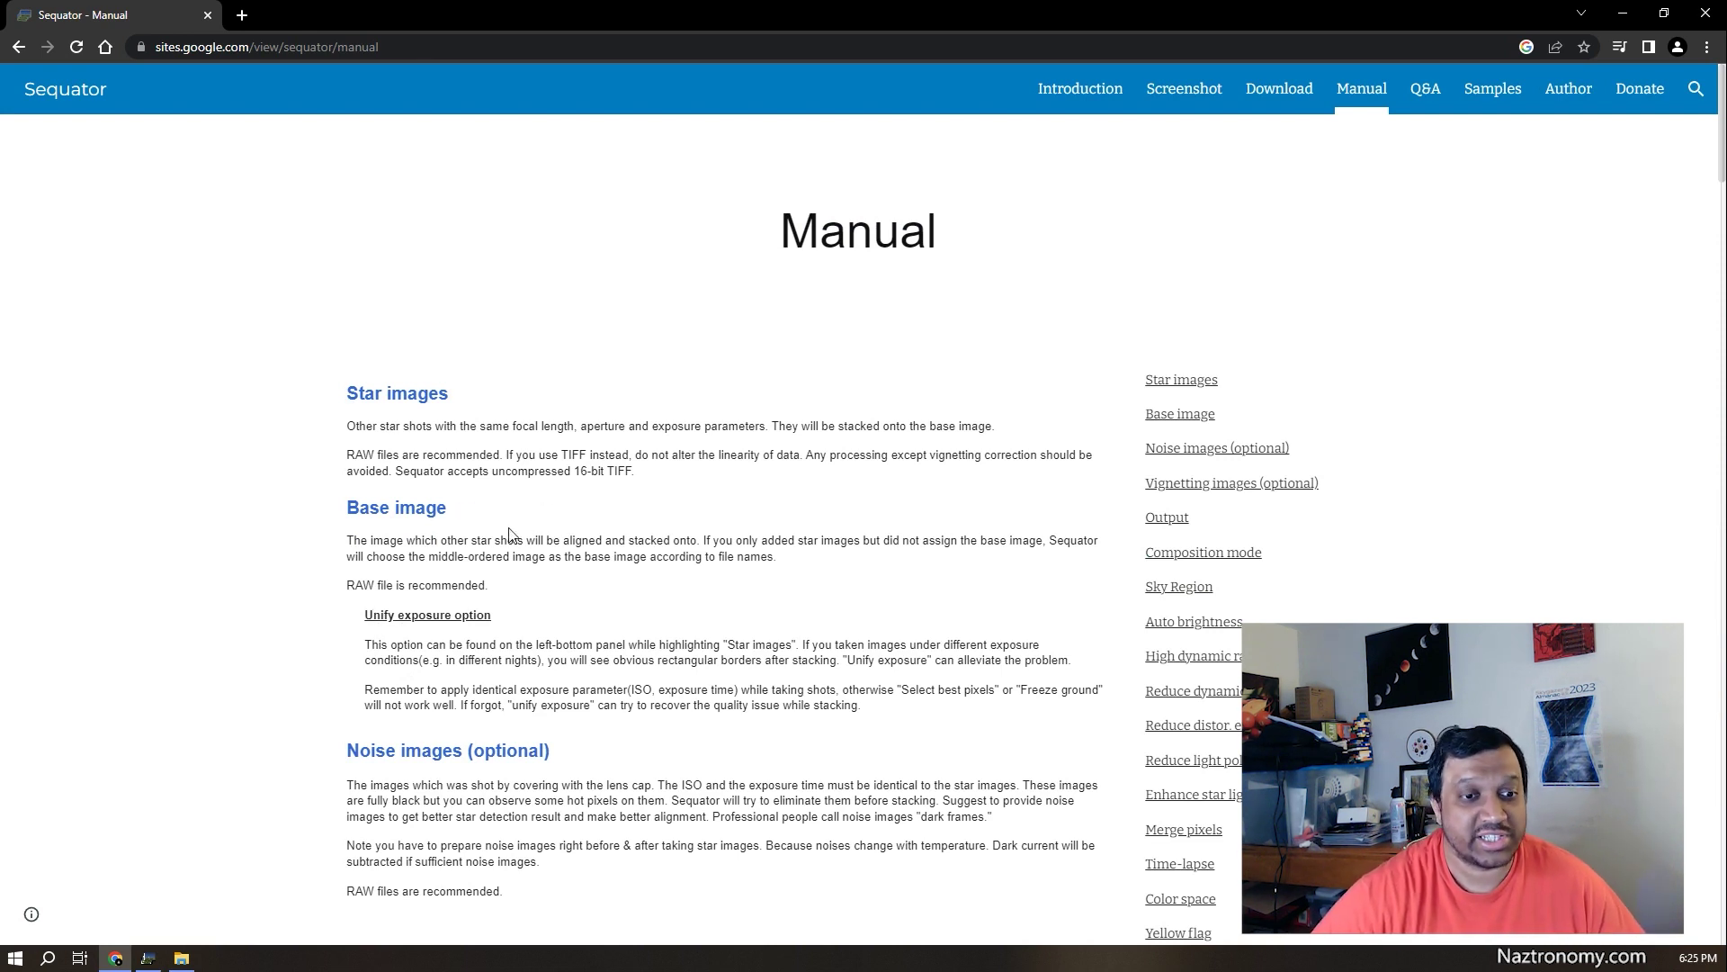
Scroll through the Sequator Manual page to its end
scroll(528, 668, "down", 10)
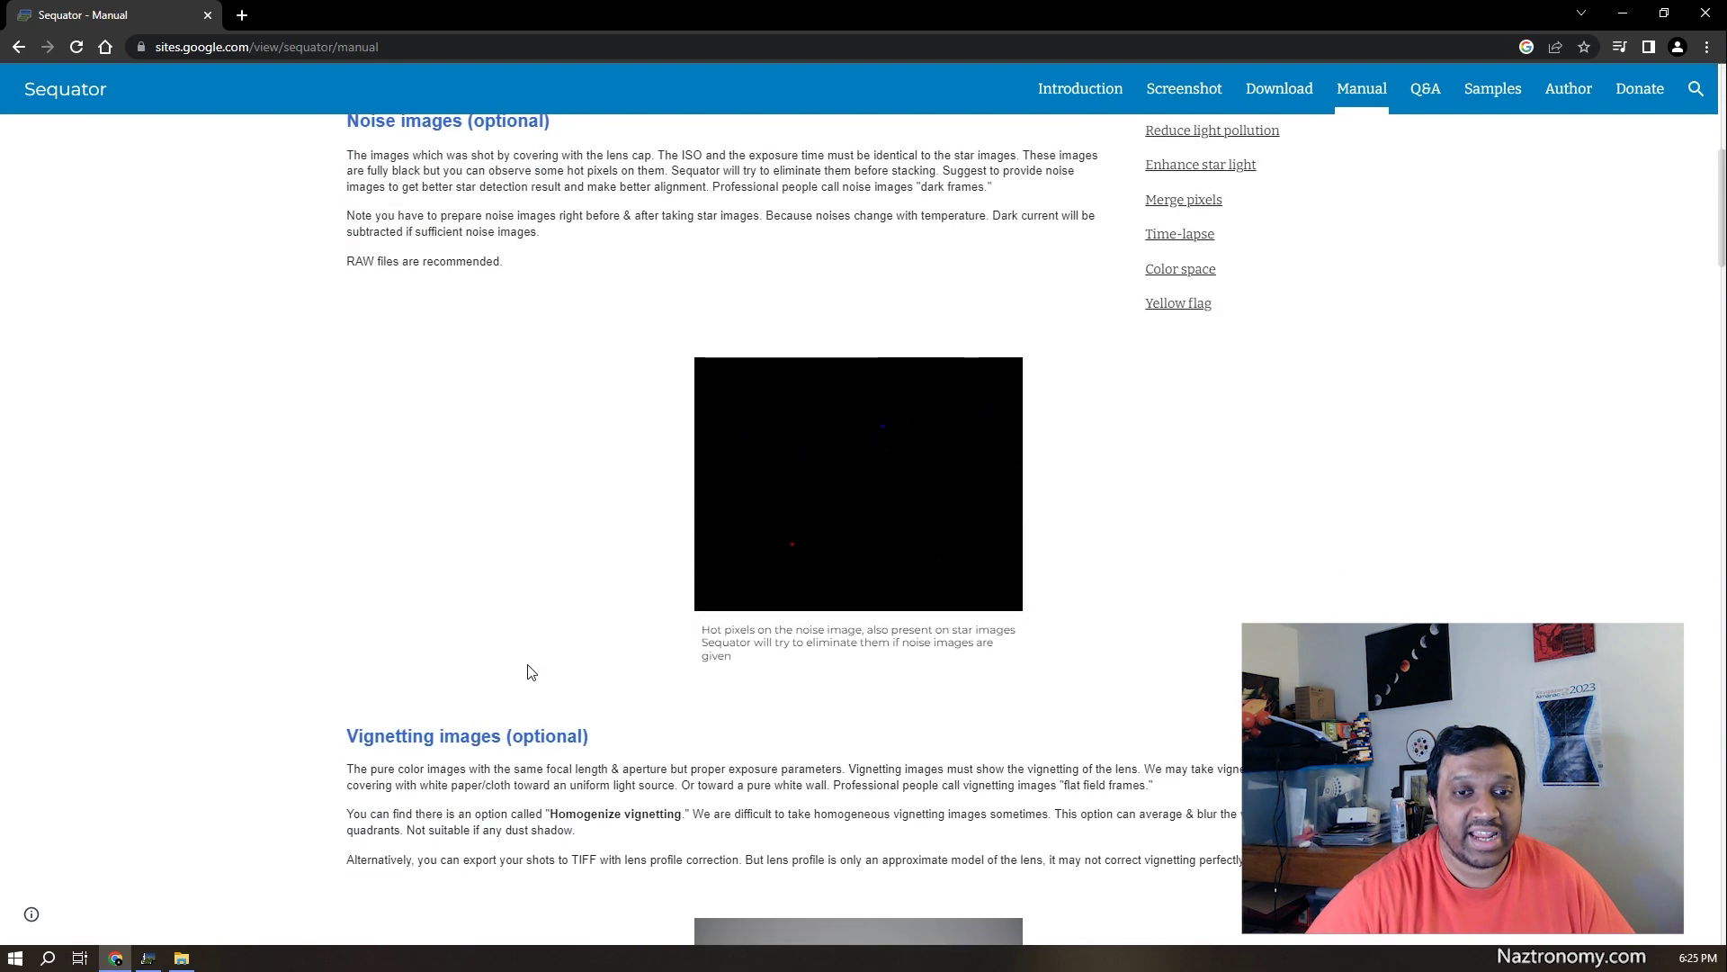
scroll(537, 685, "down", 8)
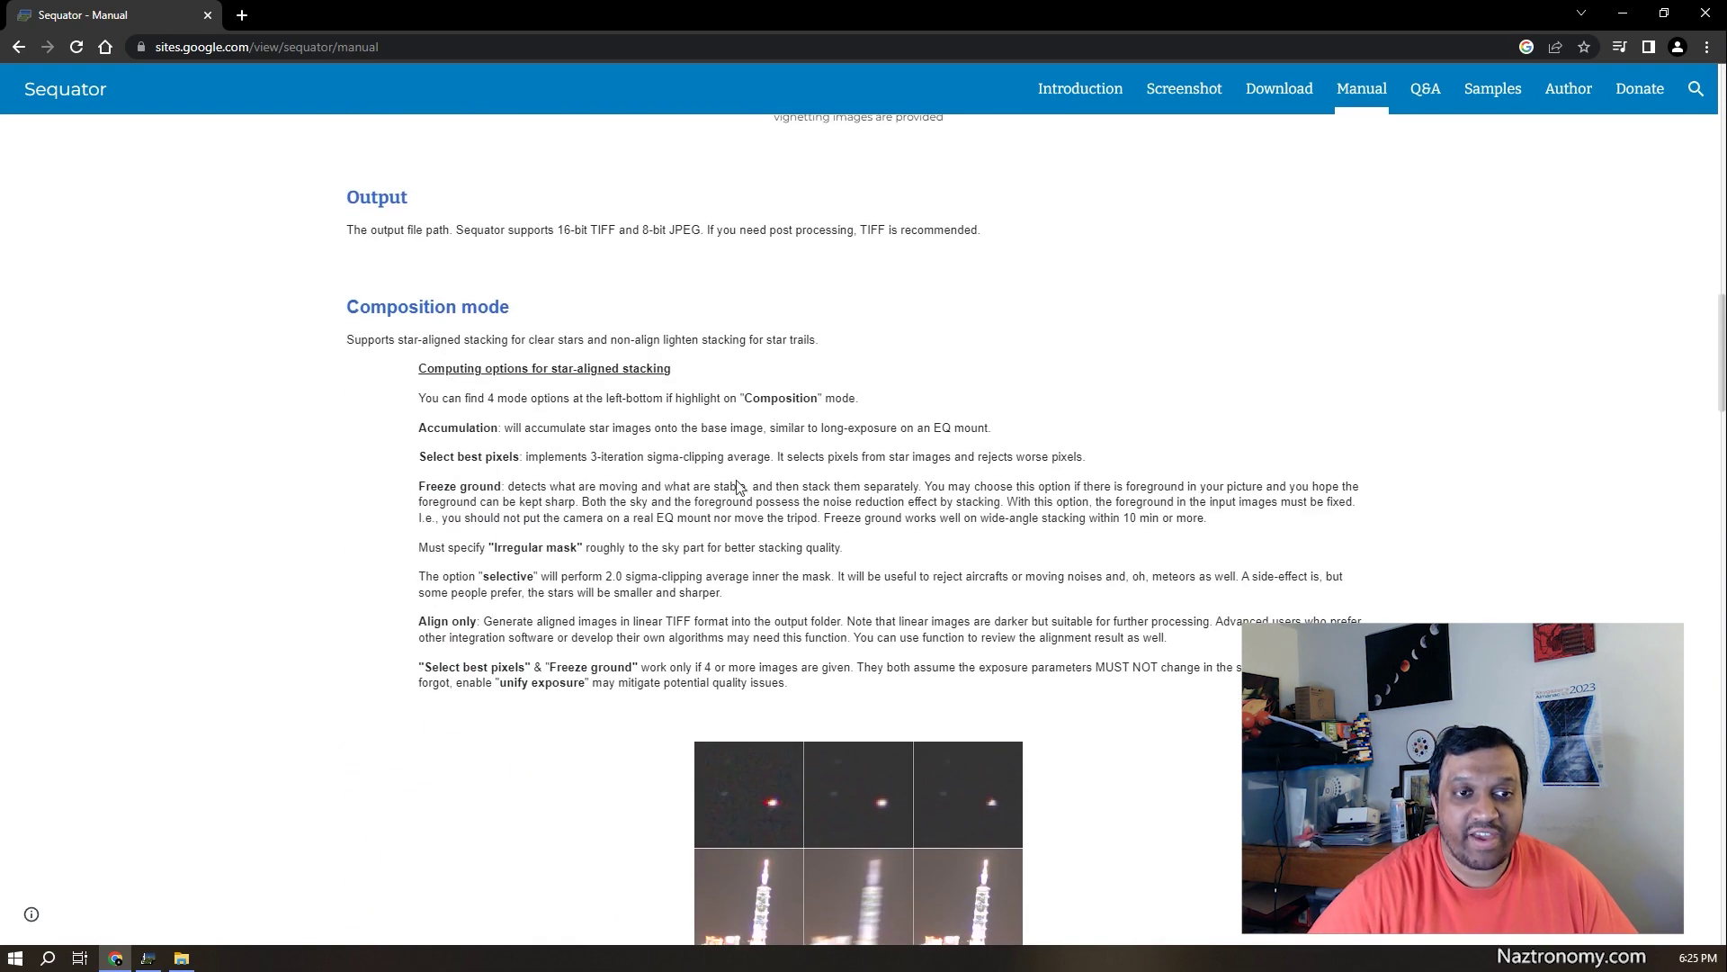
scroll(841, 256, "down", 4)
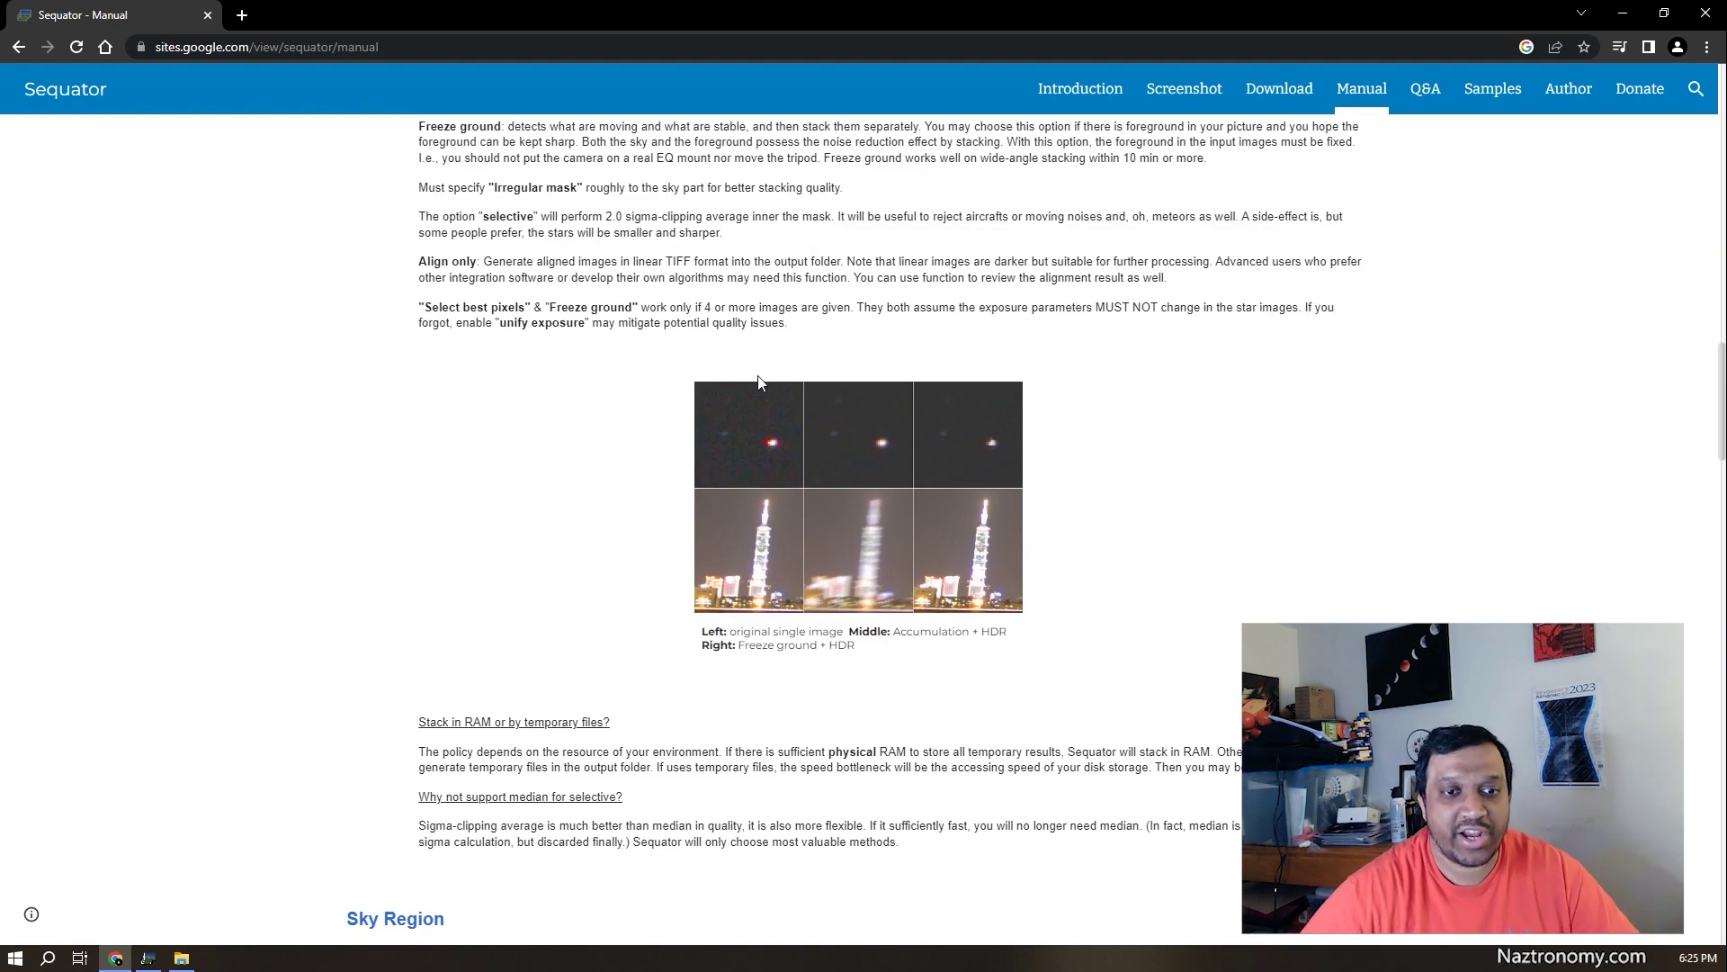
scroll(737, 432, "down", 7)
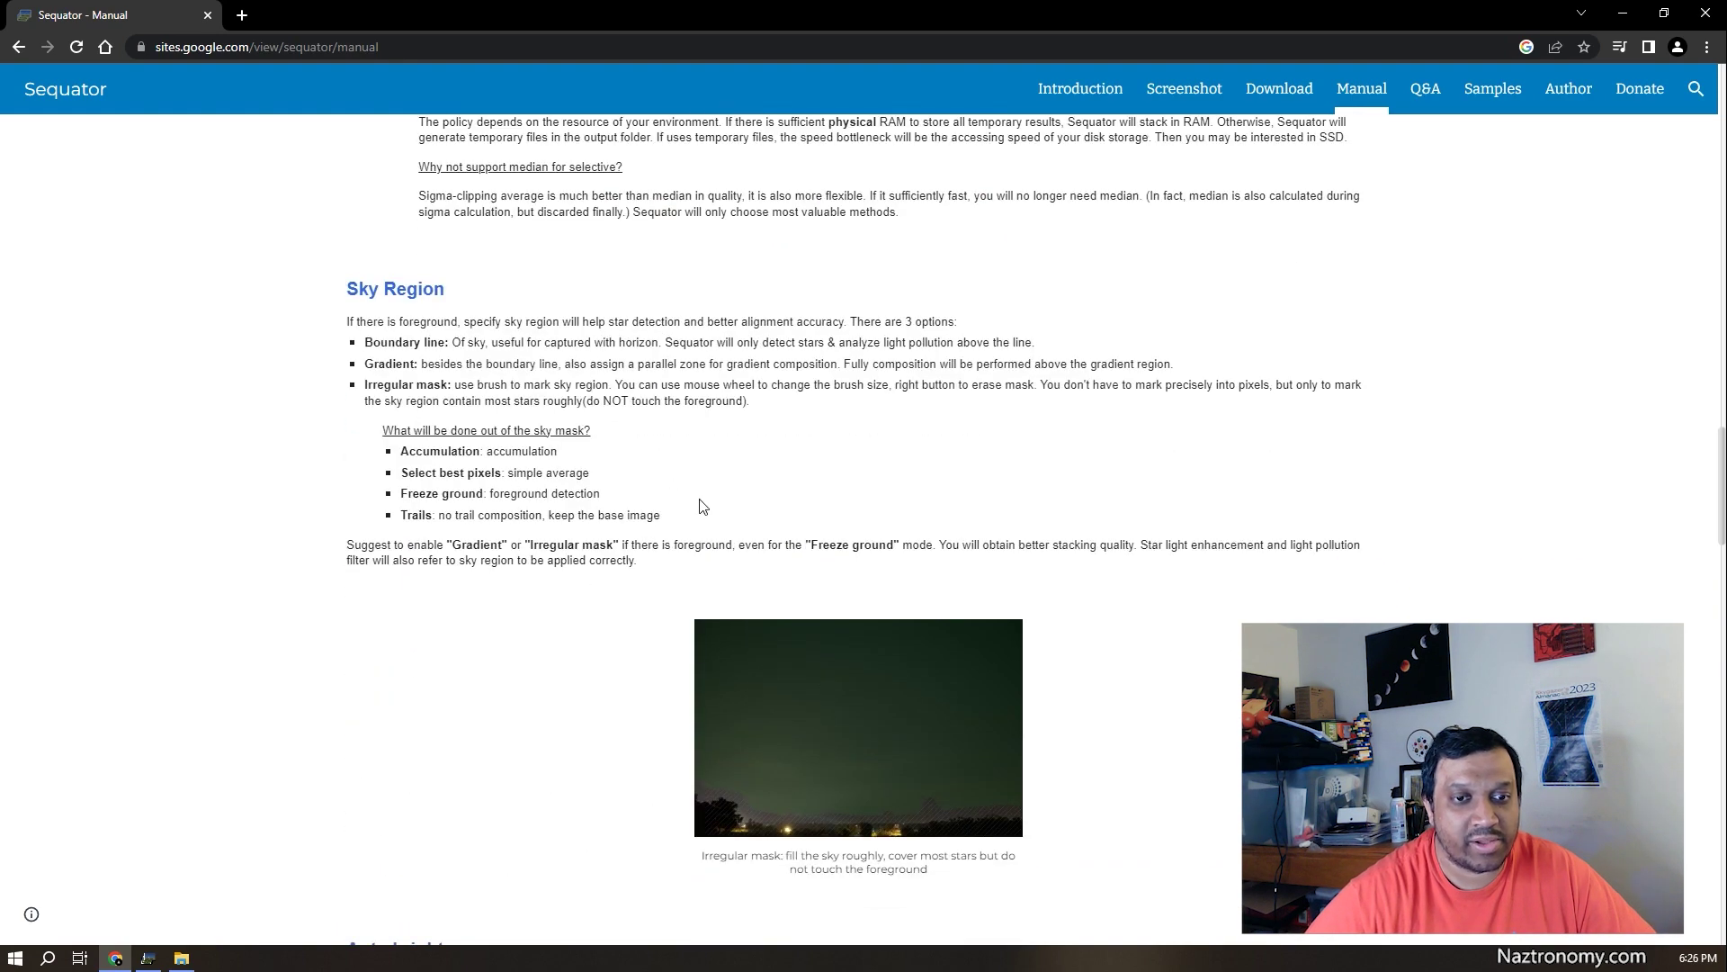
scroll(759, 500, "down", 20)
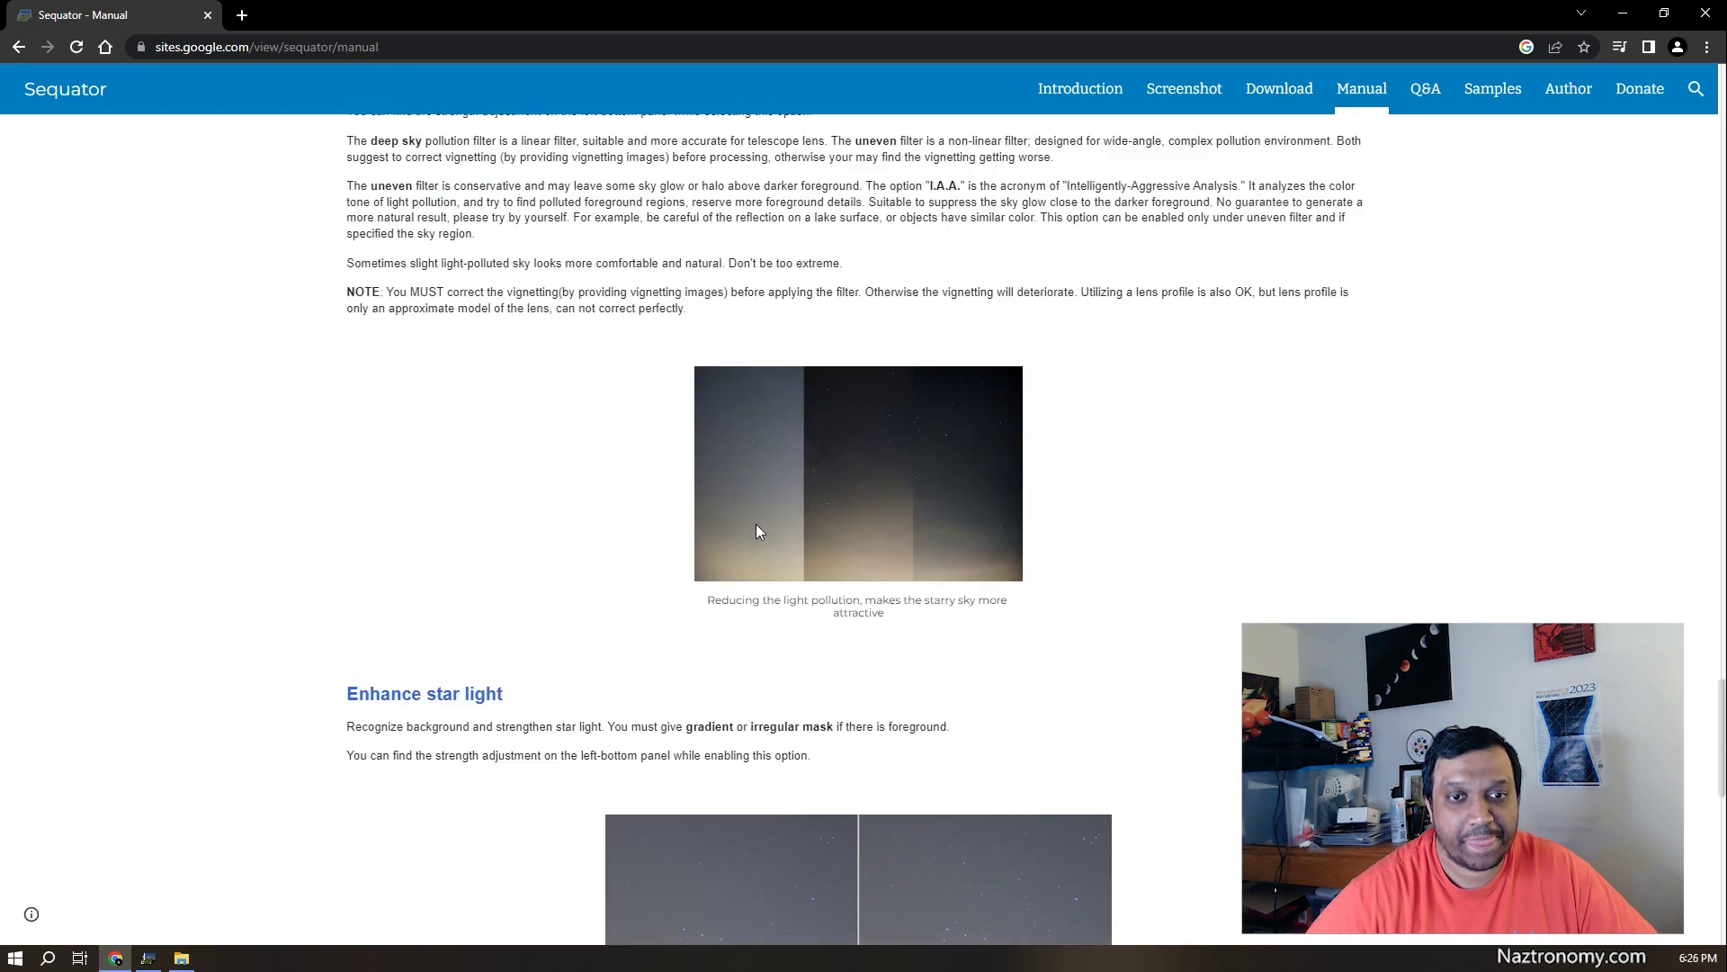
scroll(1579, 498, "down", 15)
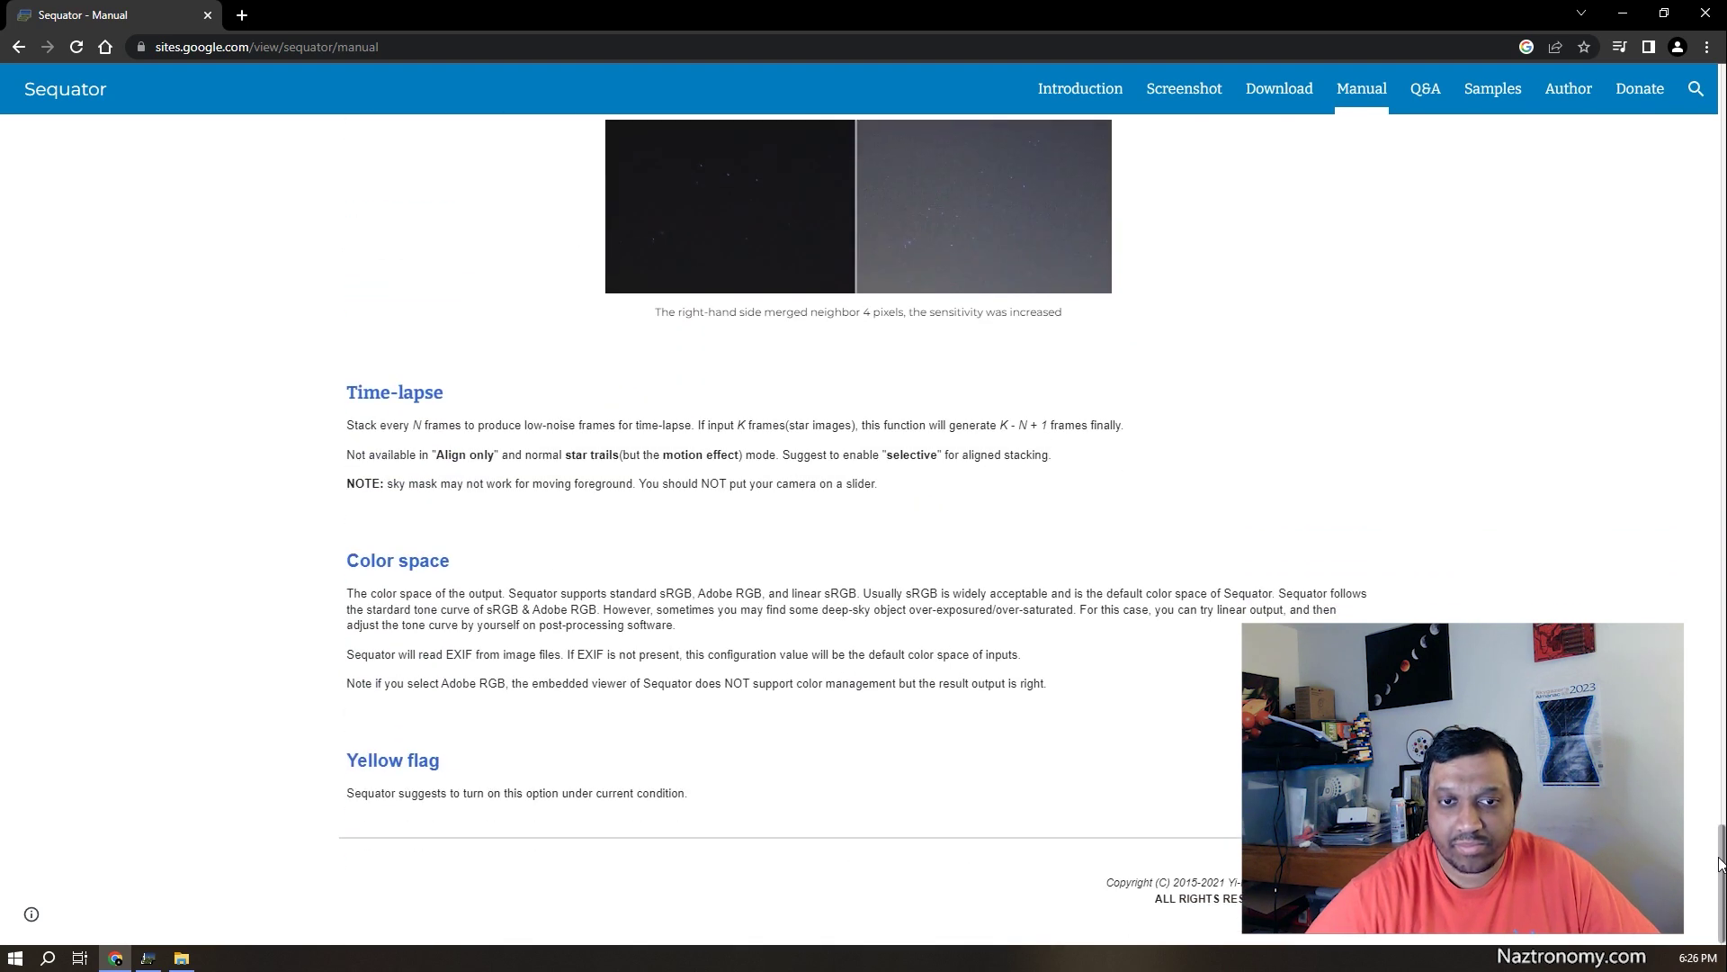
Go to the Samples page and scroll down to the last example photo
left_click(1483, 94)
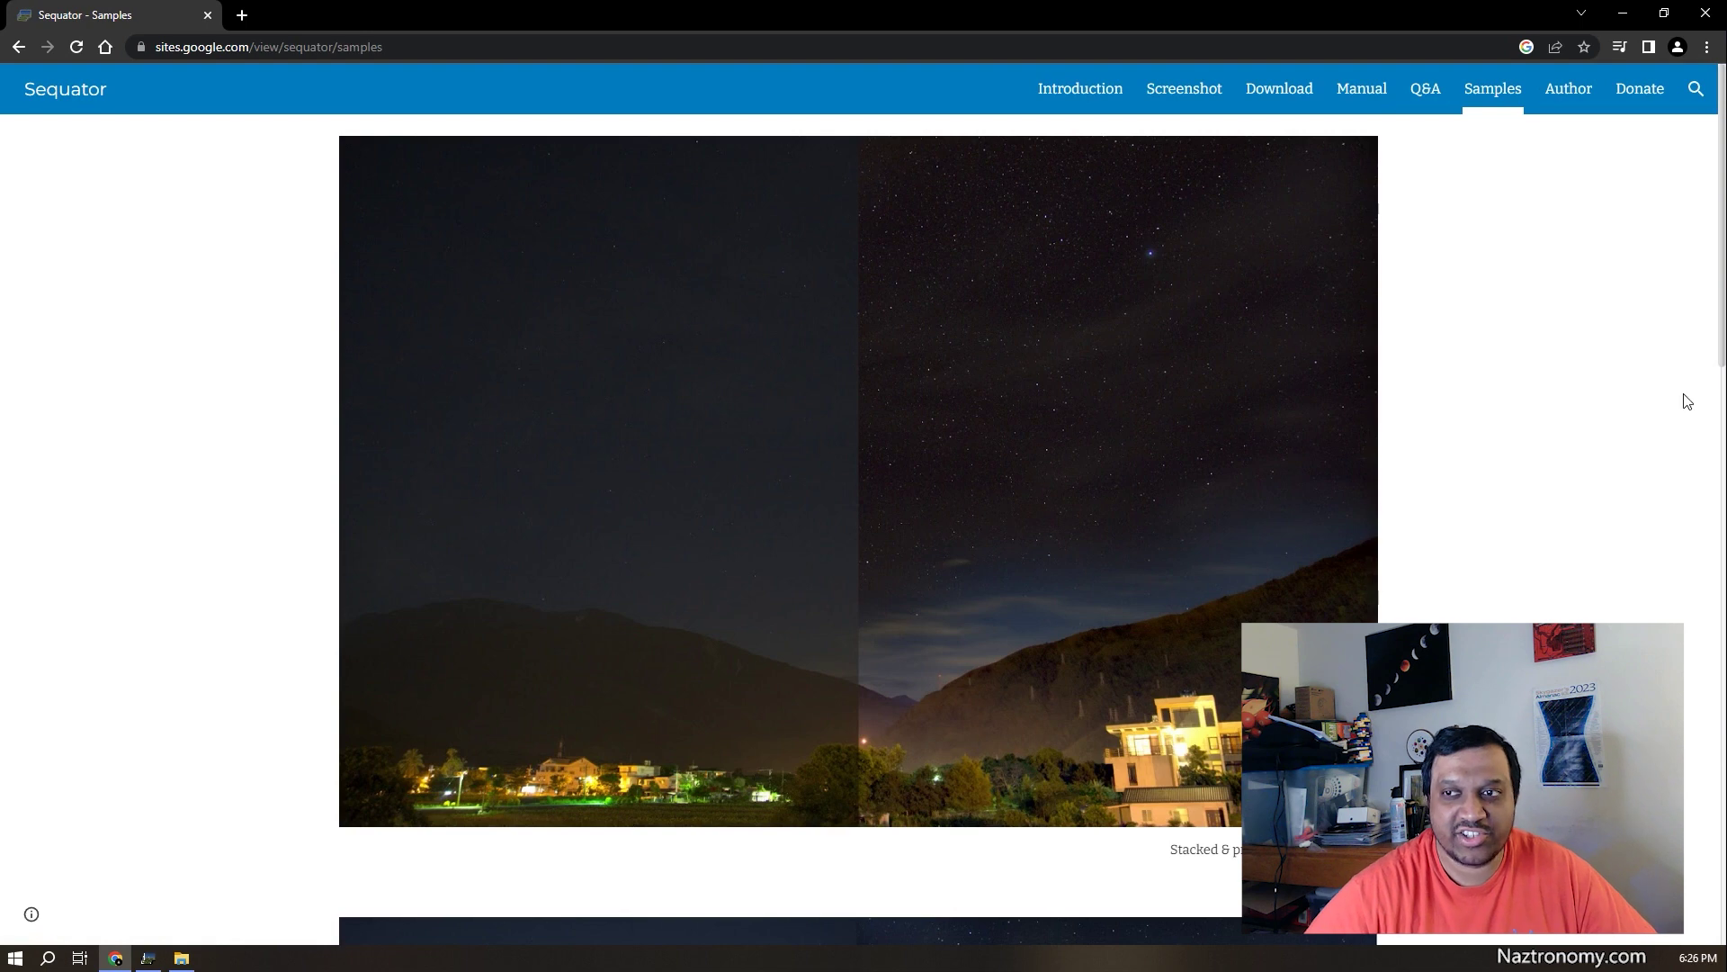
left_click_drag(1724, 199, 1701, 546)
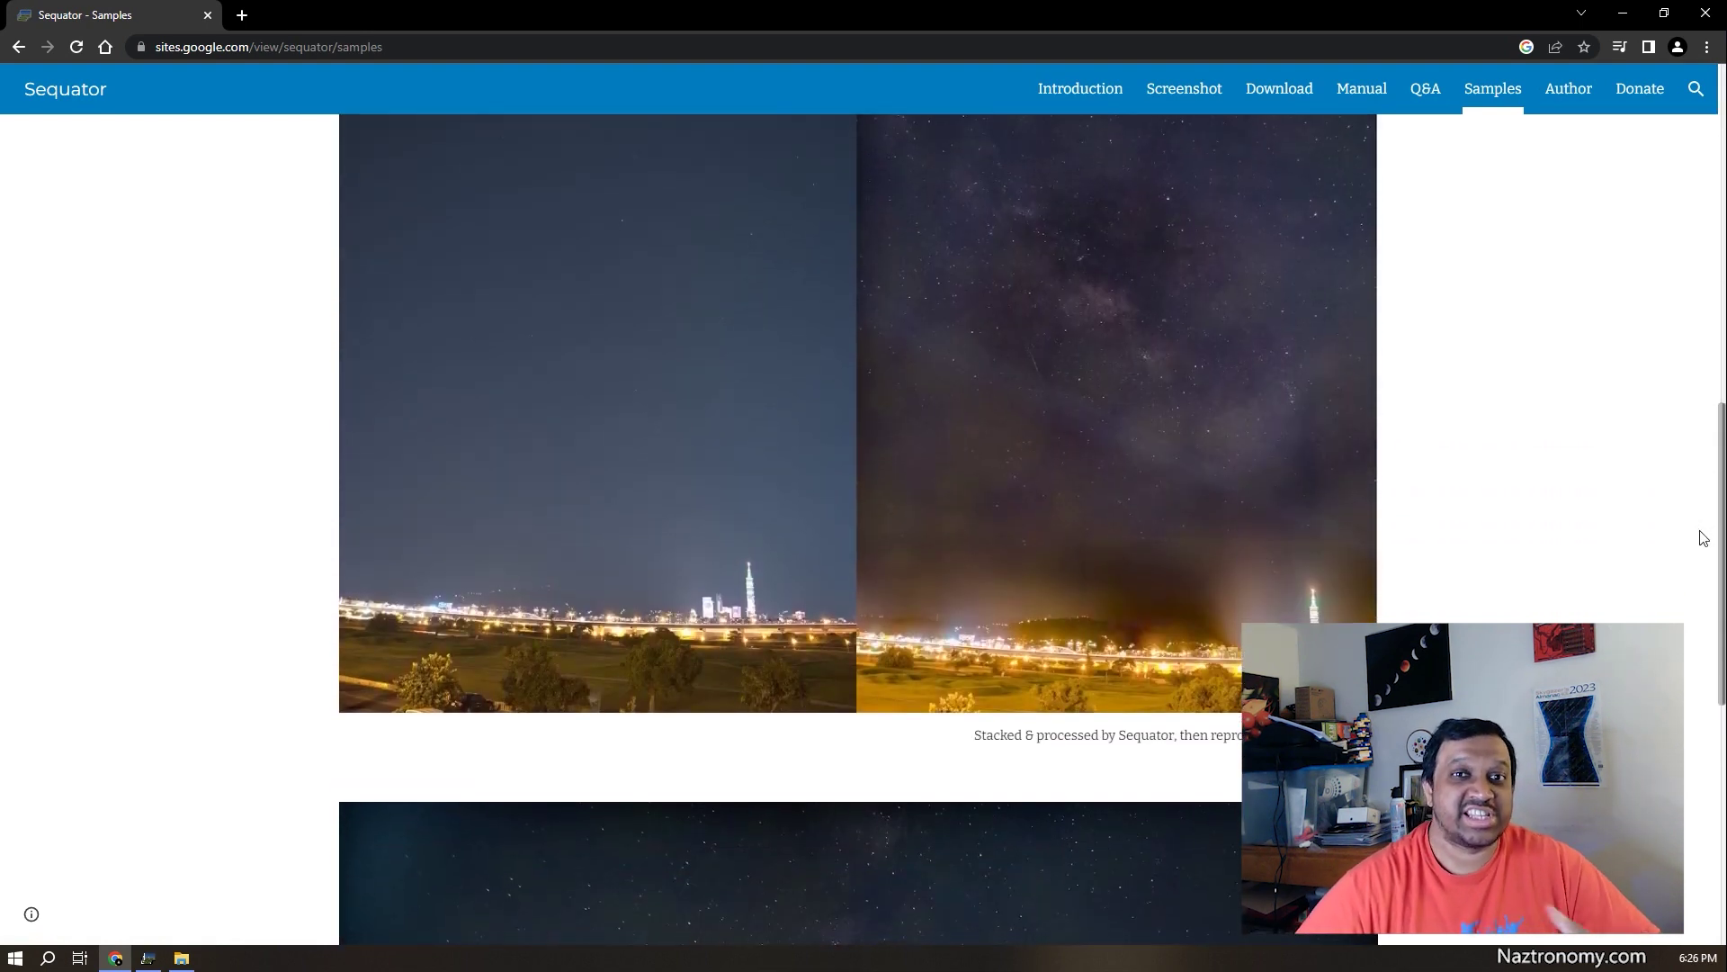
scroll(1700, 531, "down", 4)
scroll(1697, 801, "down", 3)
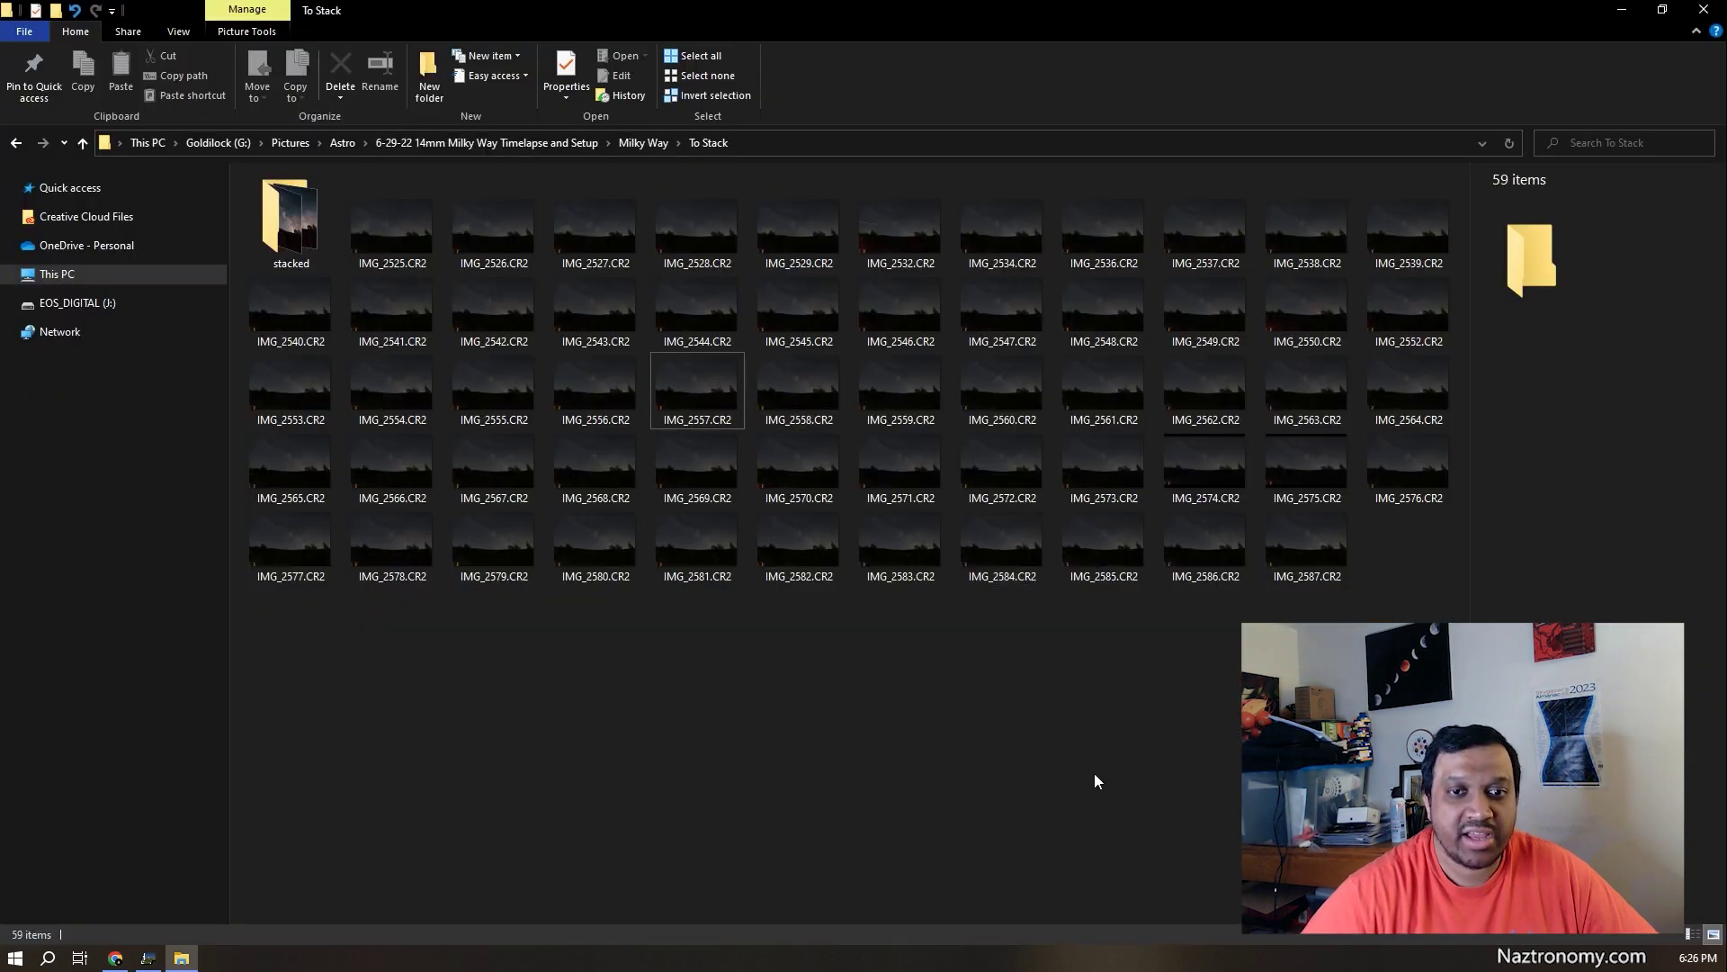
left_click(872, 385)
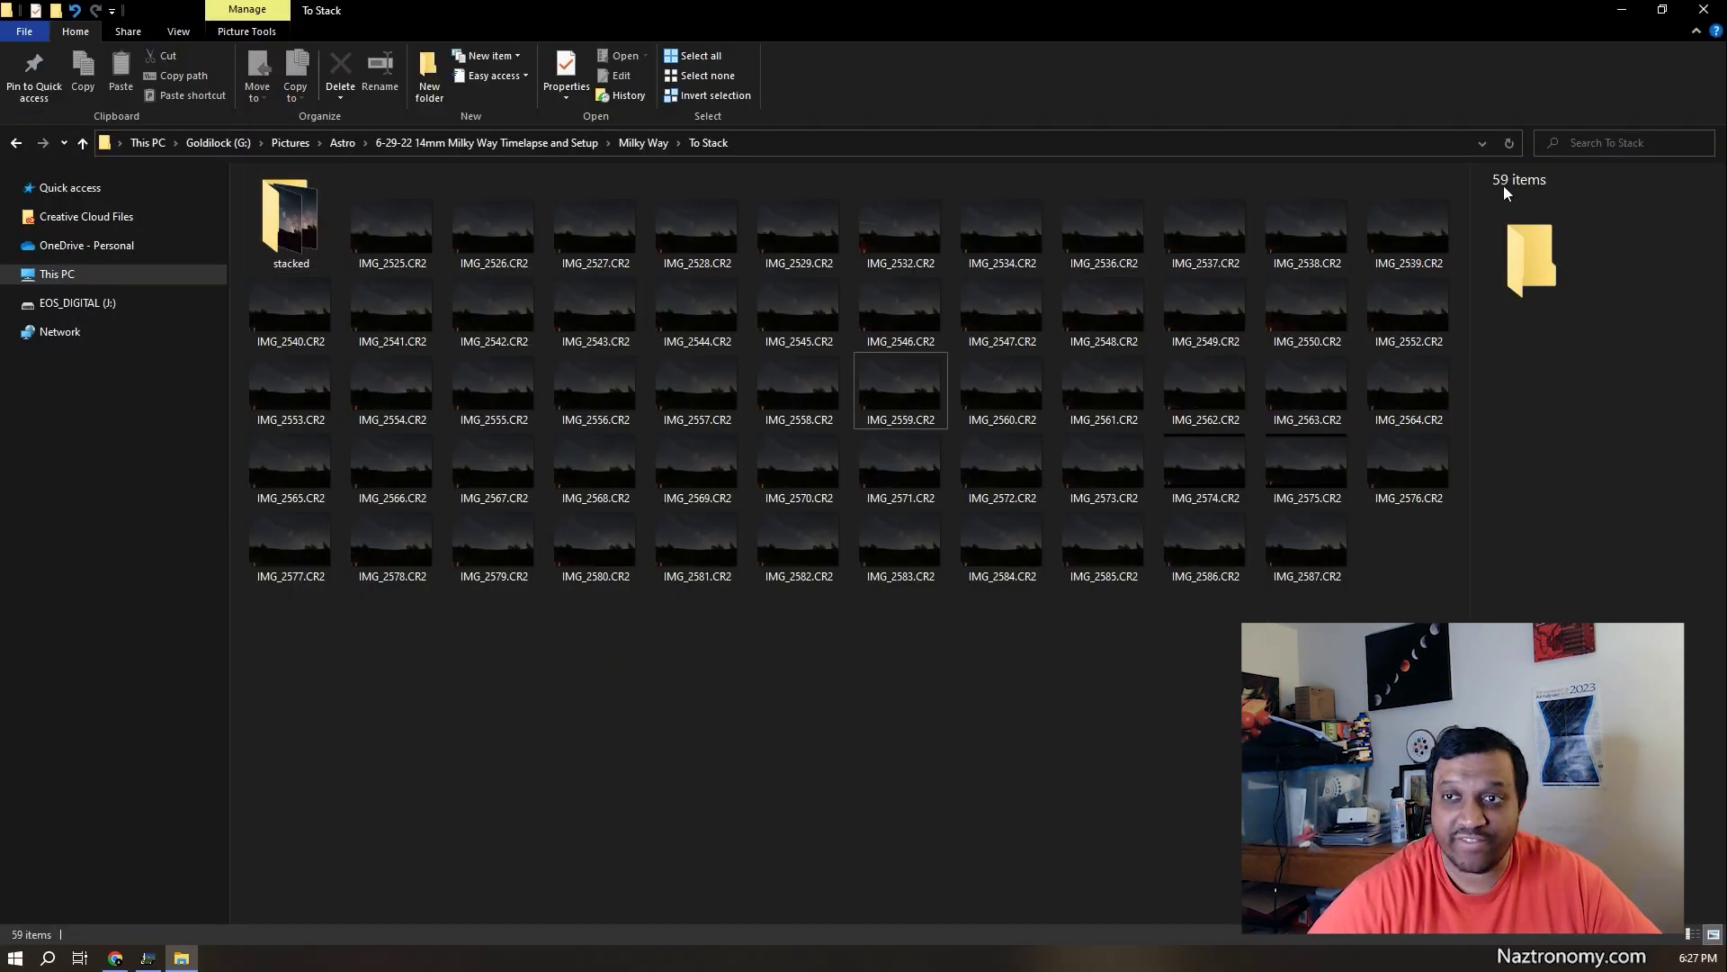
mouse_move(617, 212)
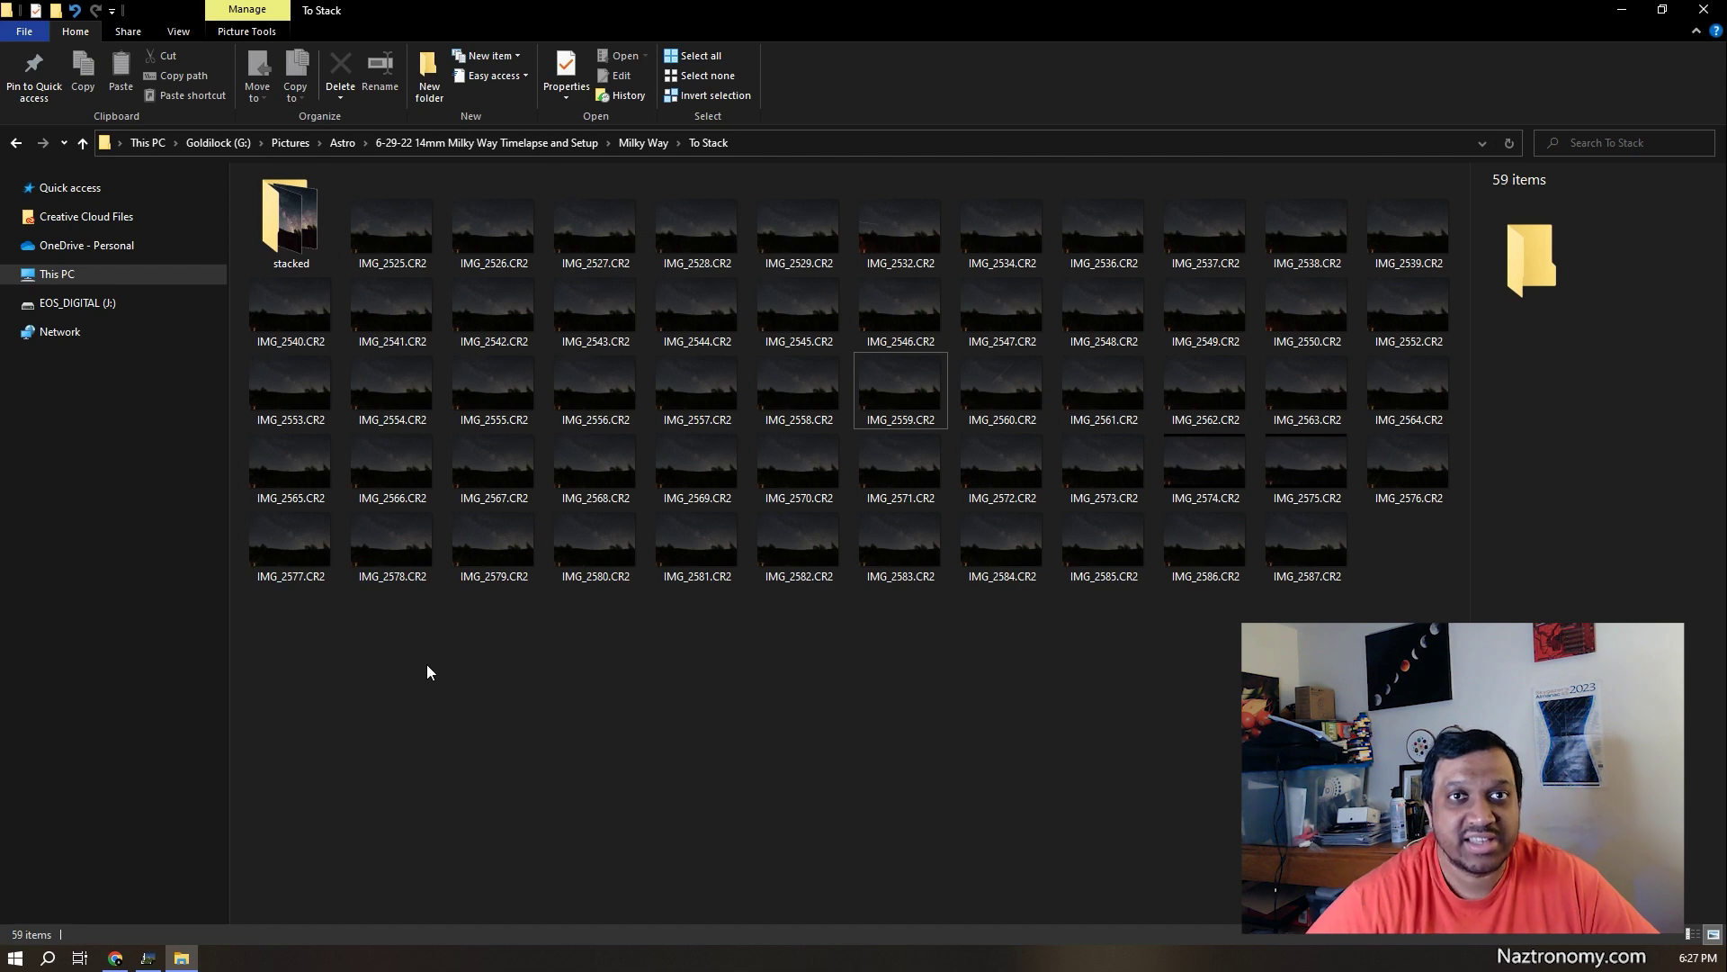
left_click(286, 241)
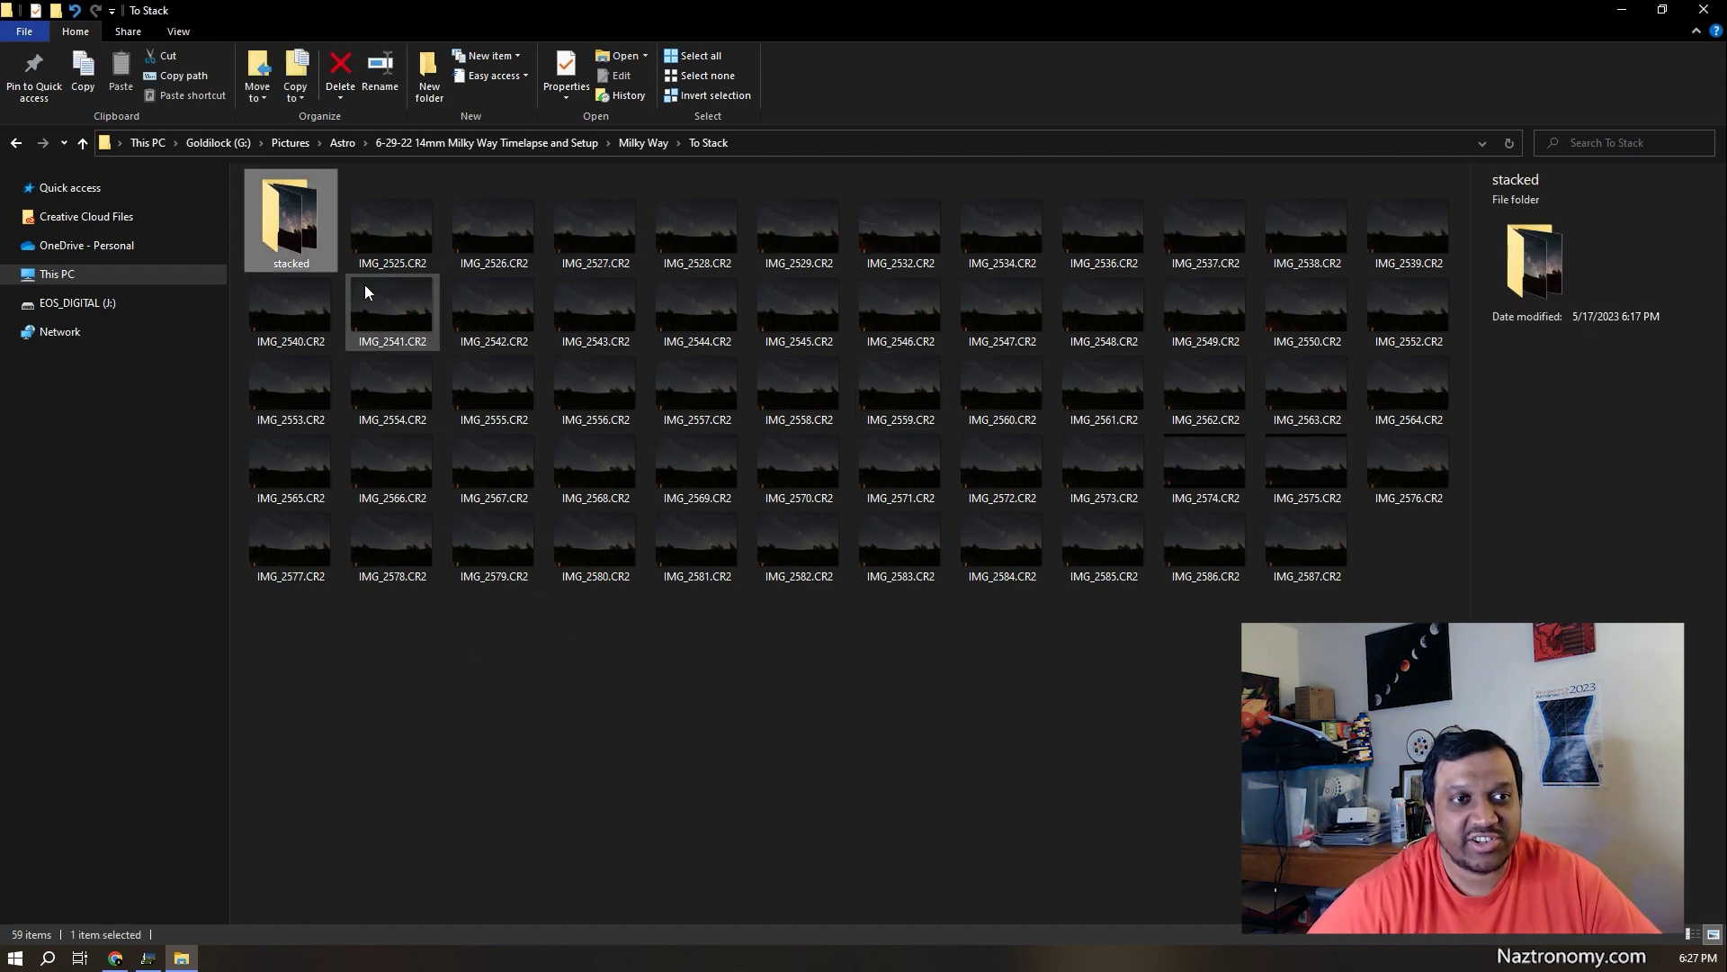
double_click(300, 239)
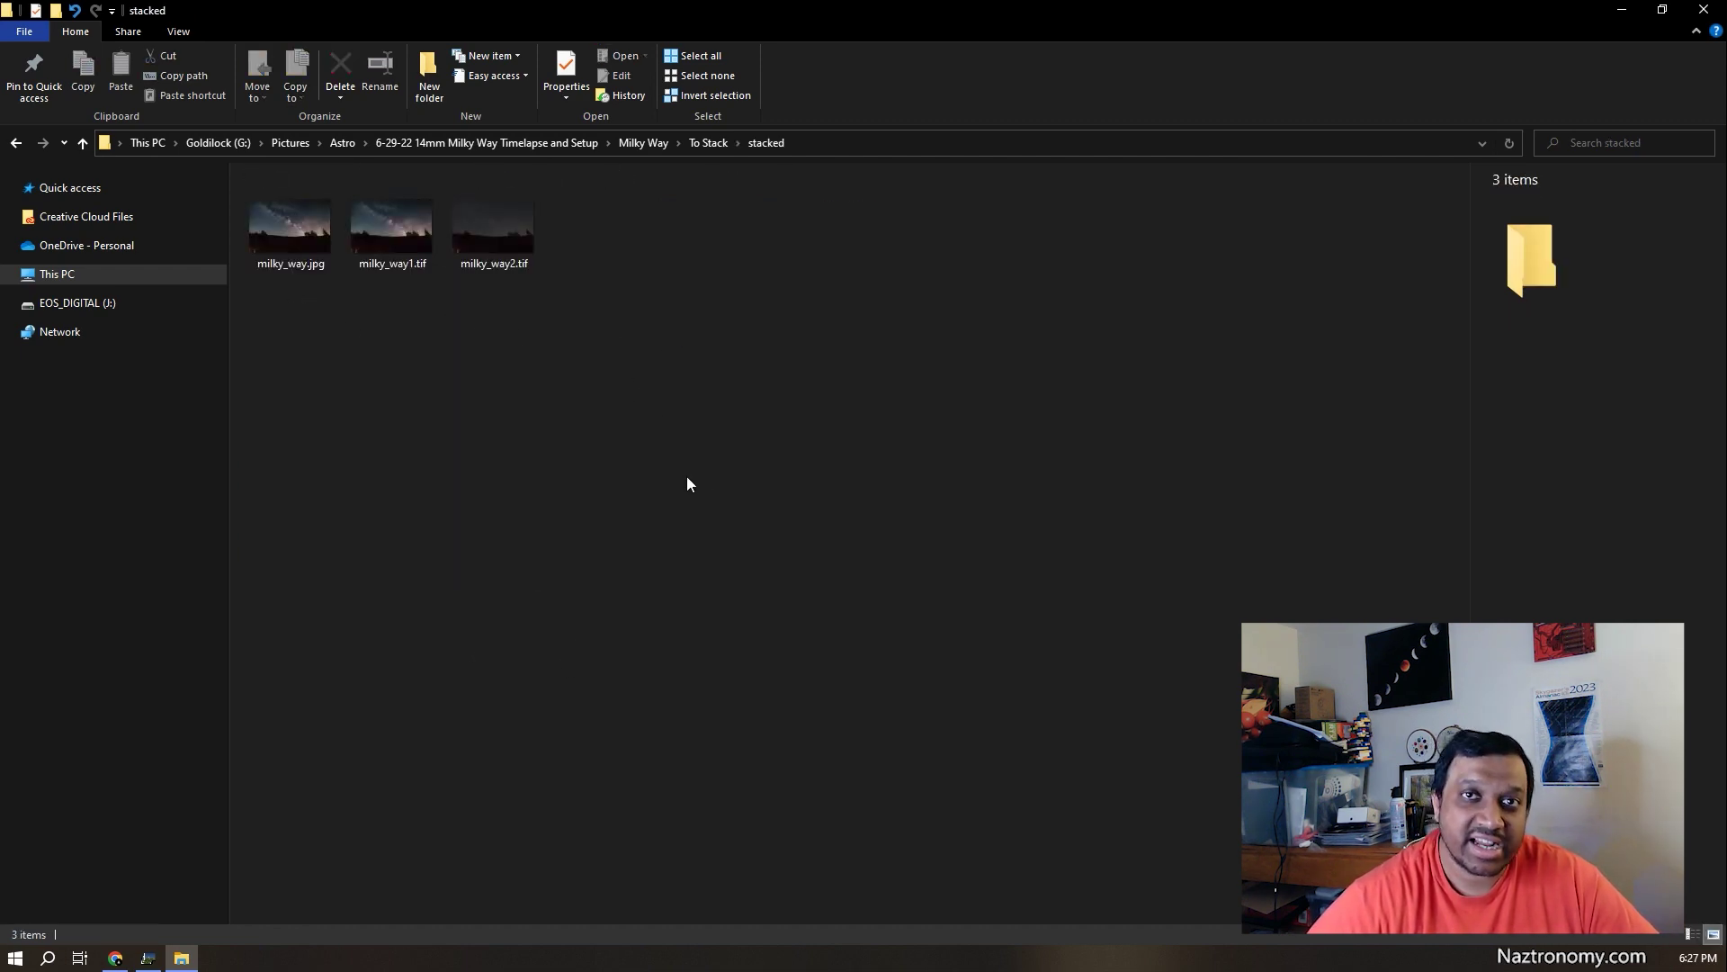
key("alt+Left")
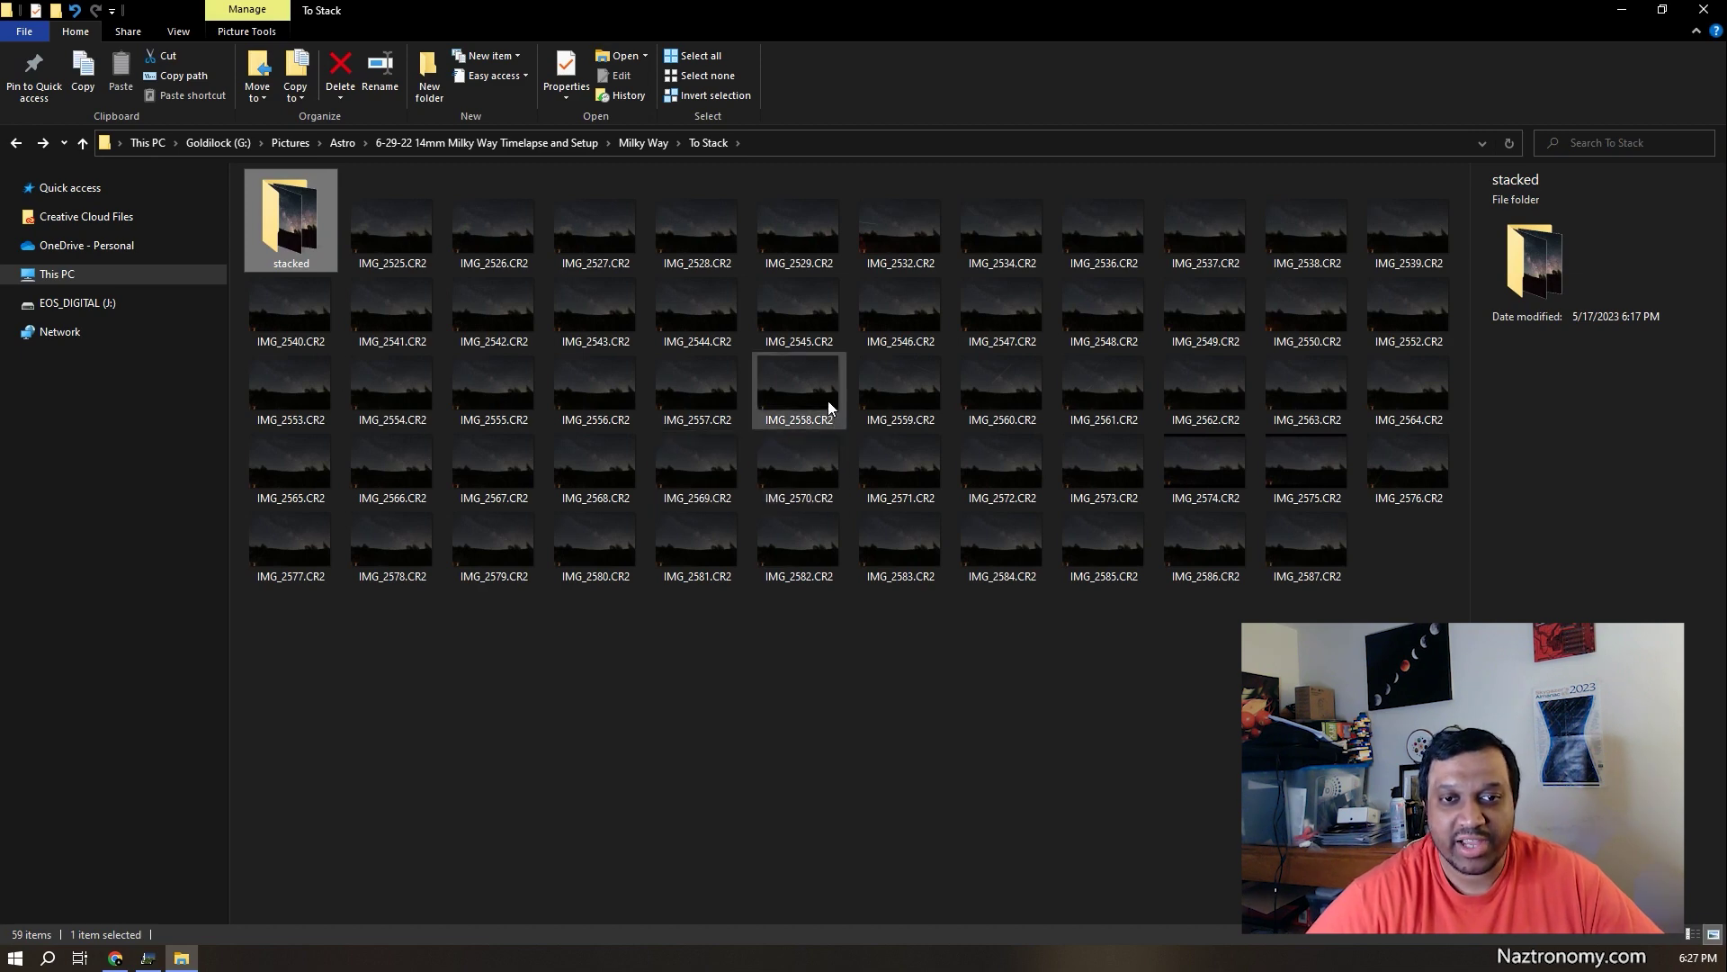
double_click(830, 403)
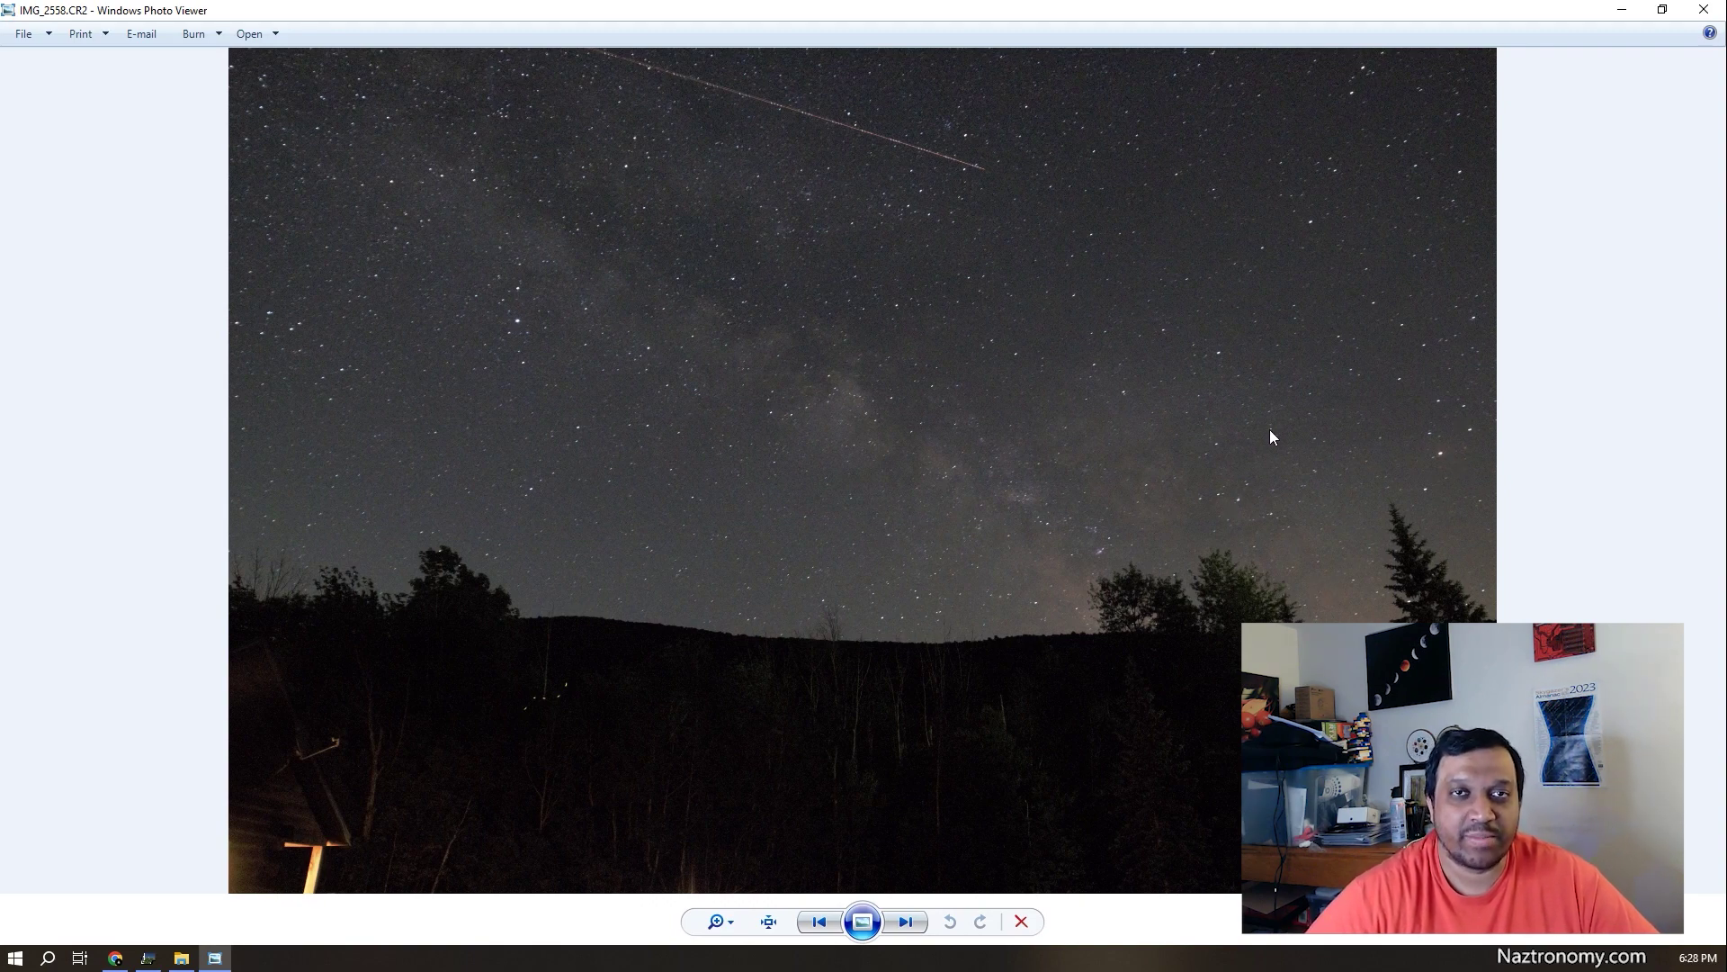
scroll(1080, 520, "up", 10)
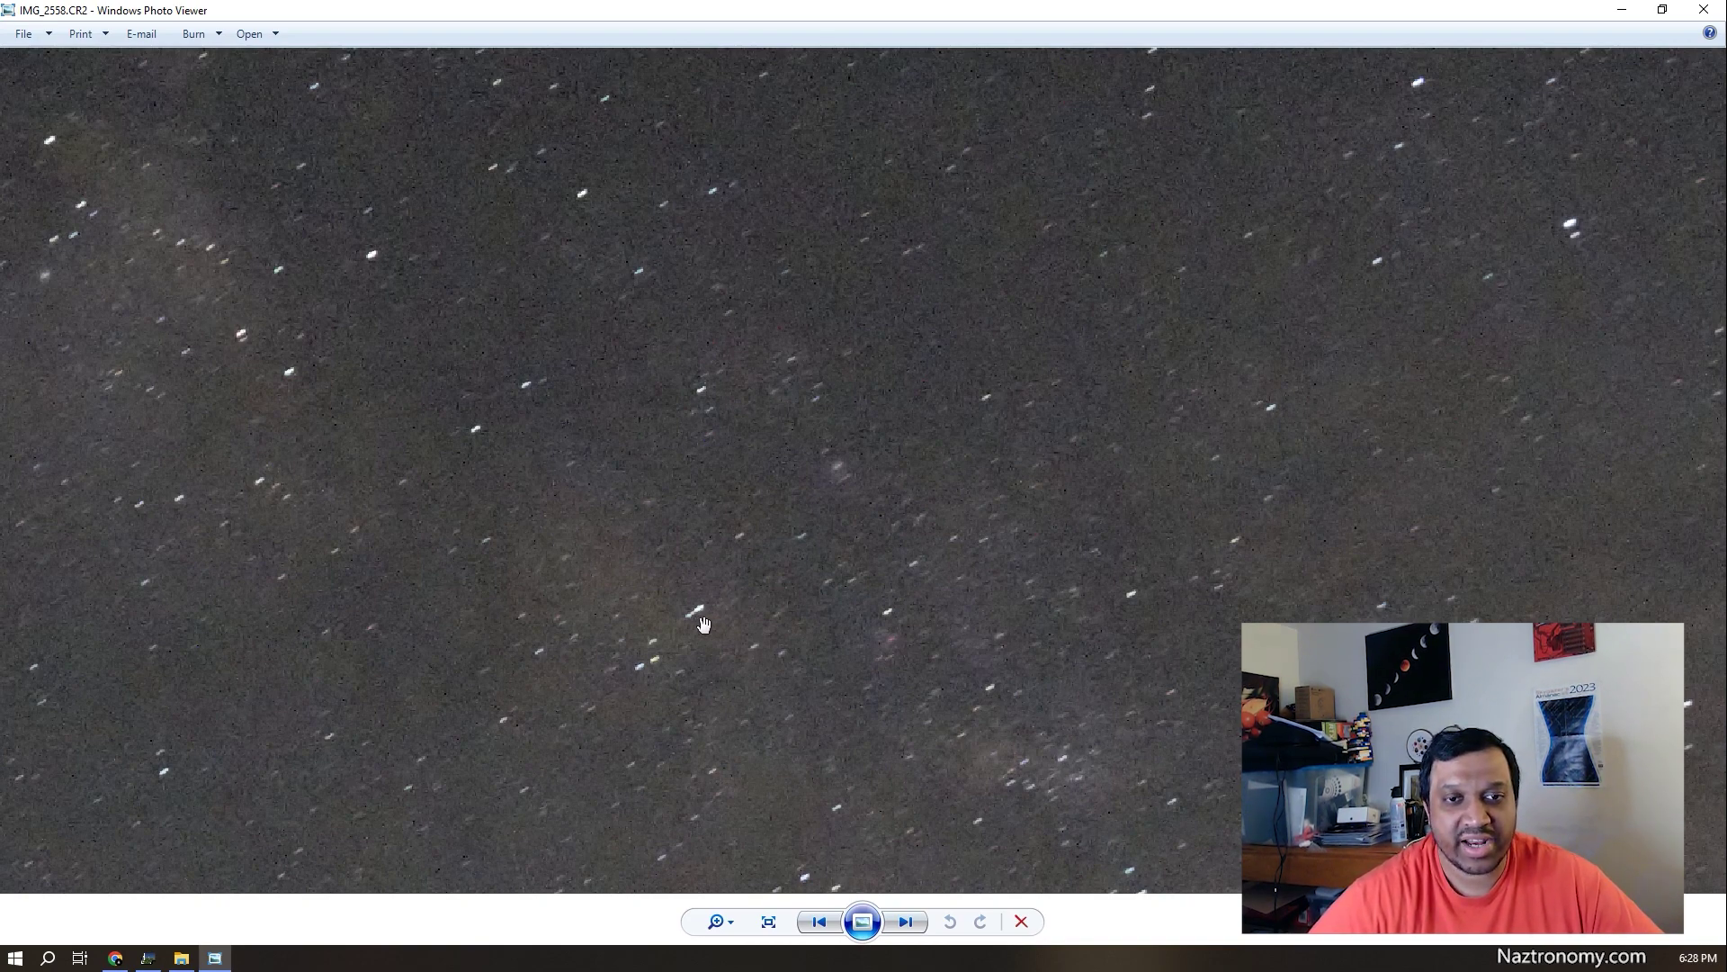
scroll(704, 623, "up", 2)
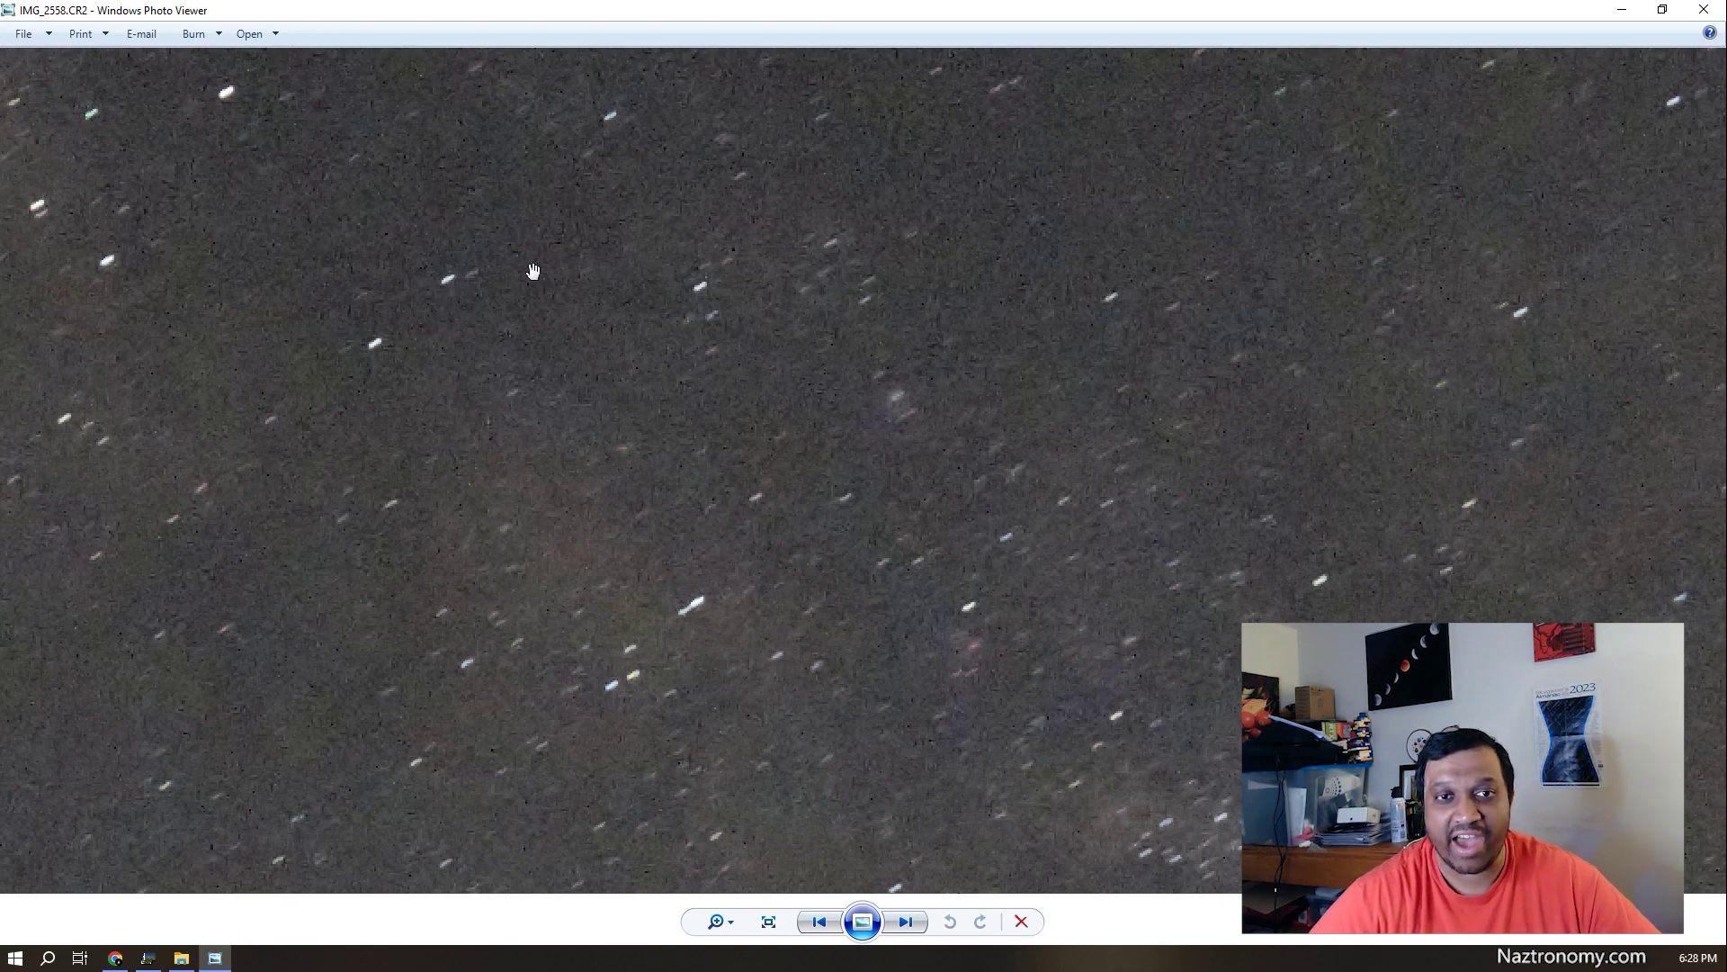
scroll(532, 271, "down", 5)
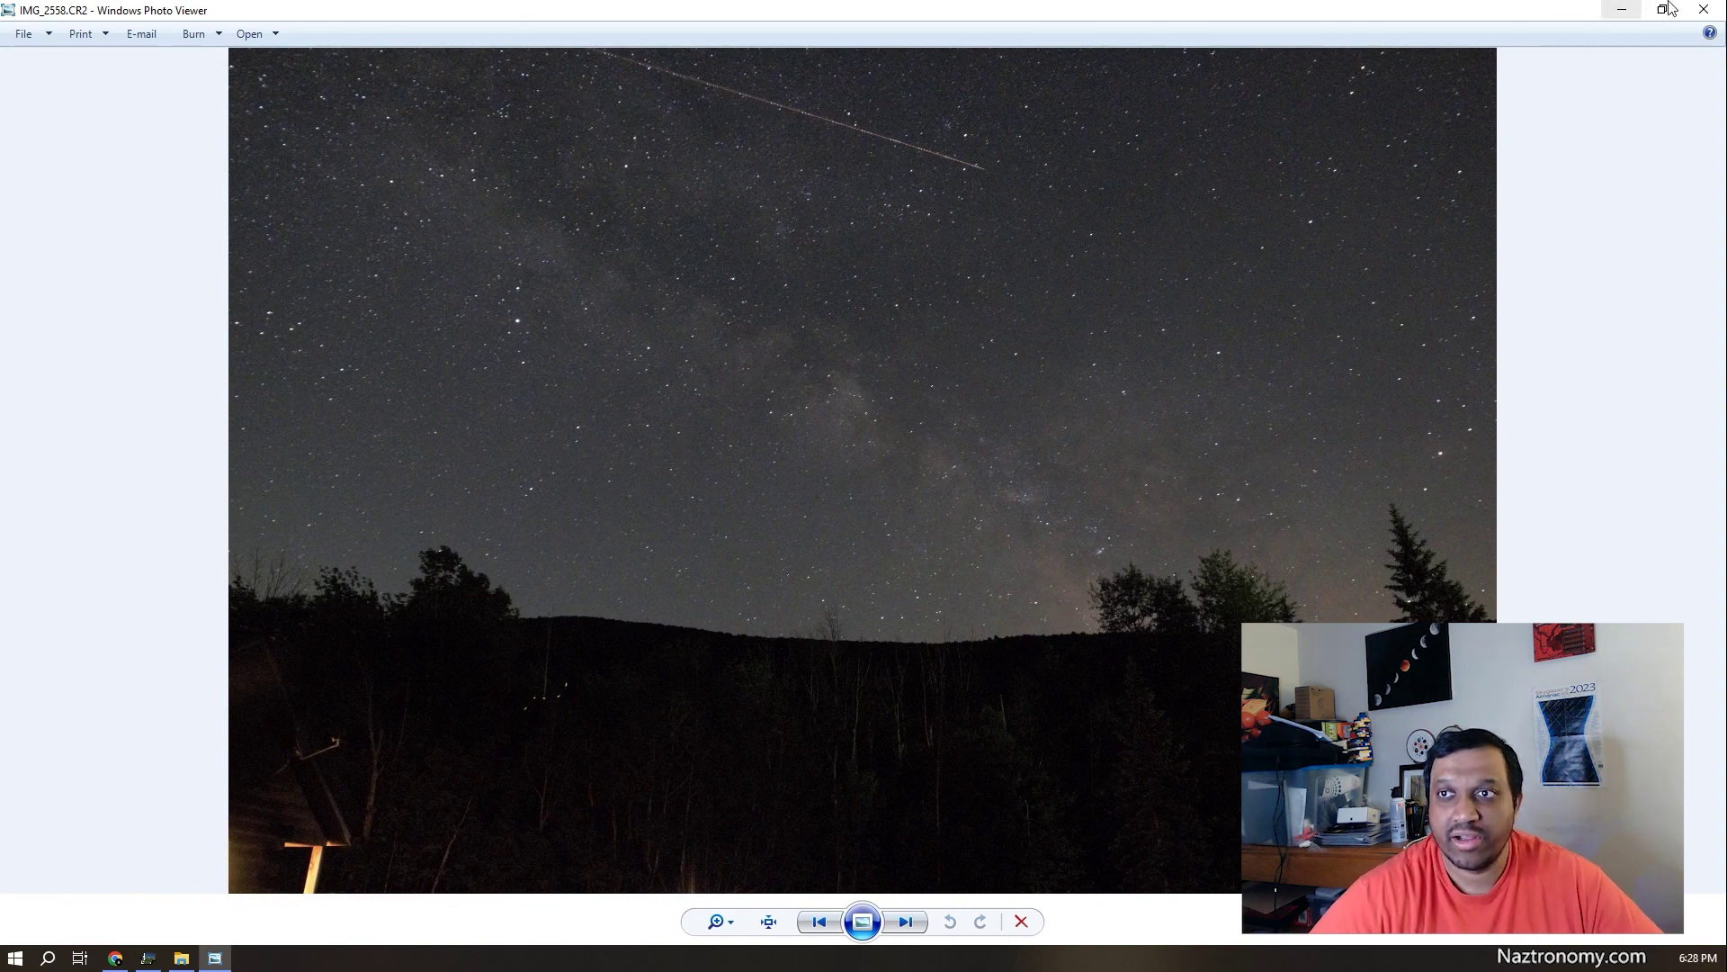
left_click(1703, 10)
Bring Sequator forward and create a new empty project from the Project menu
left_click(148, 958)
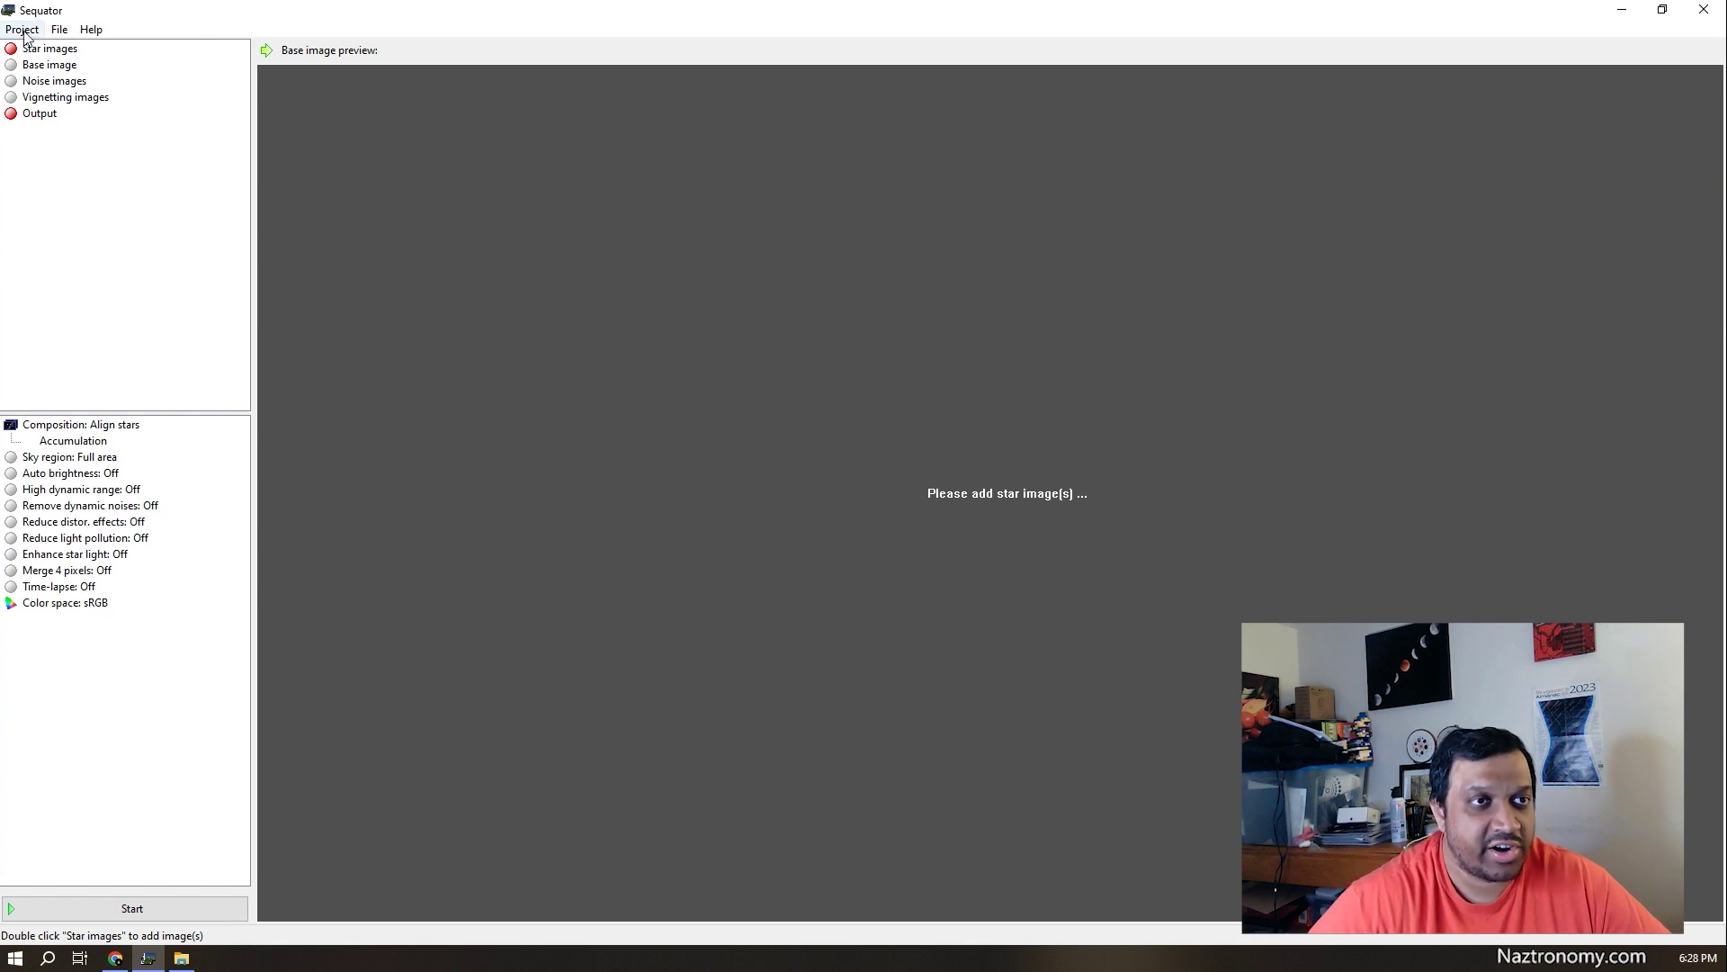
left_click(24, 31)
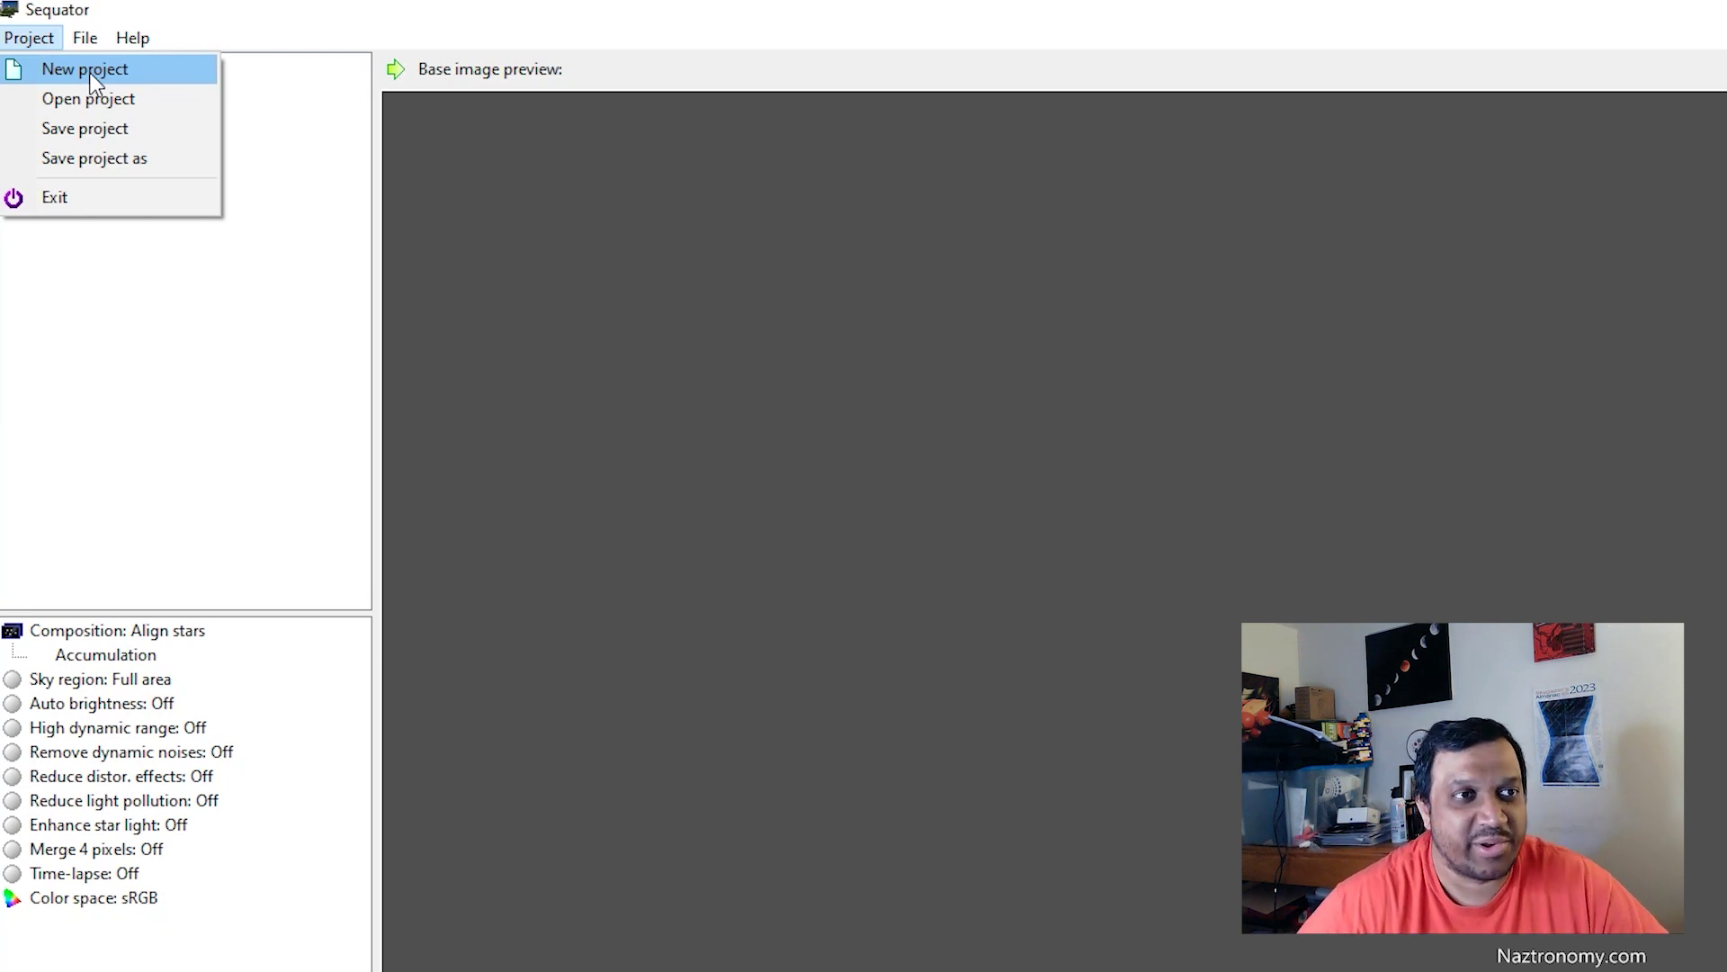
left_click(91, 75)
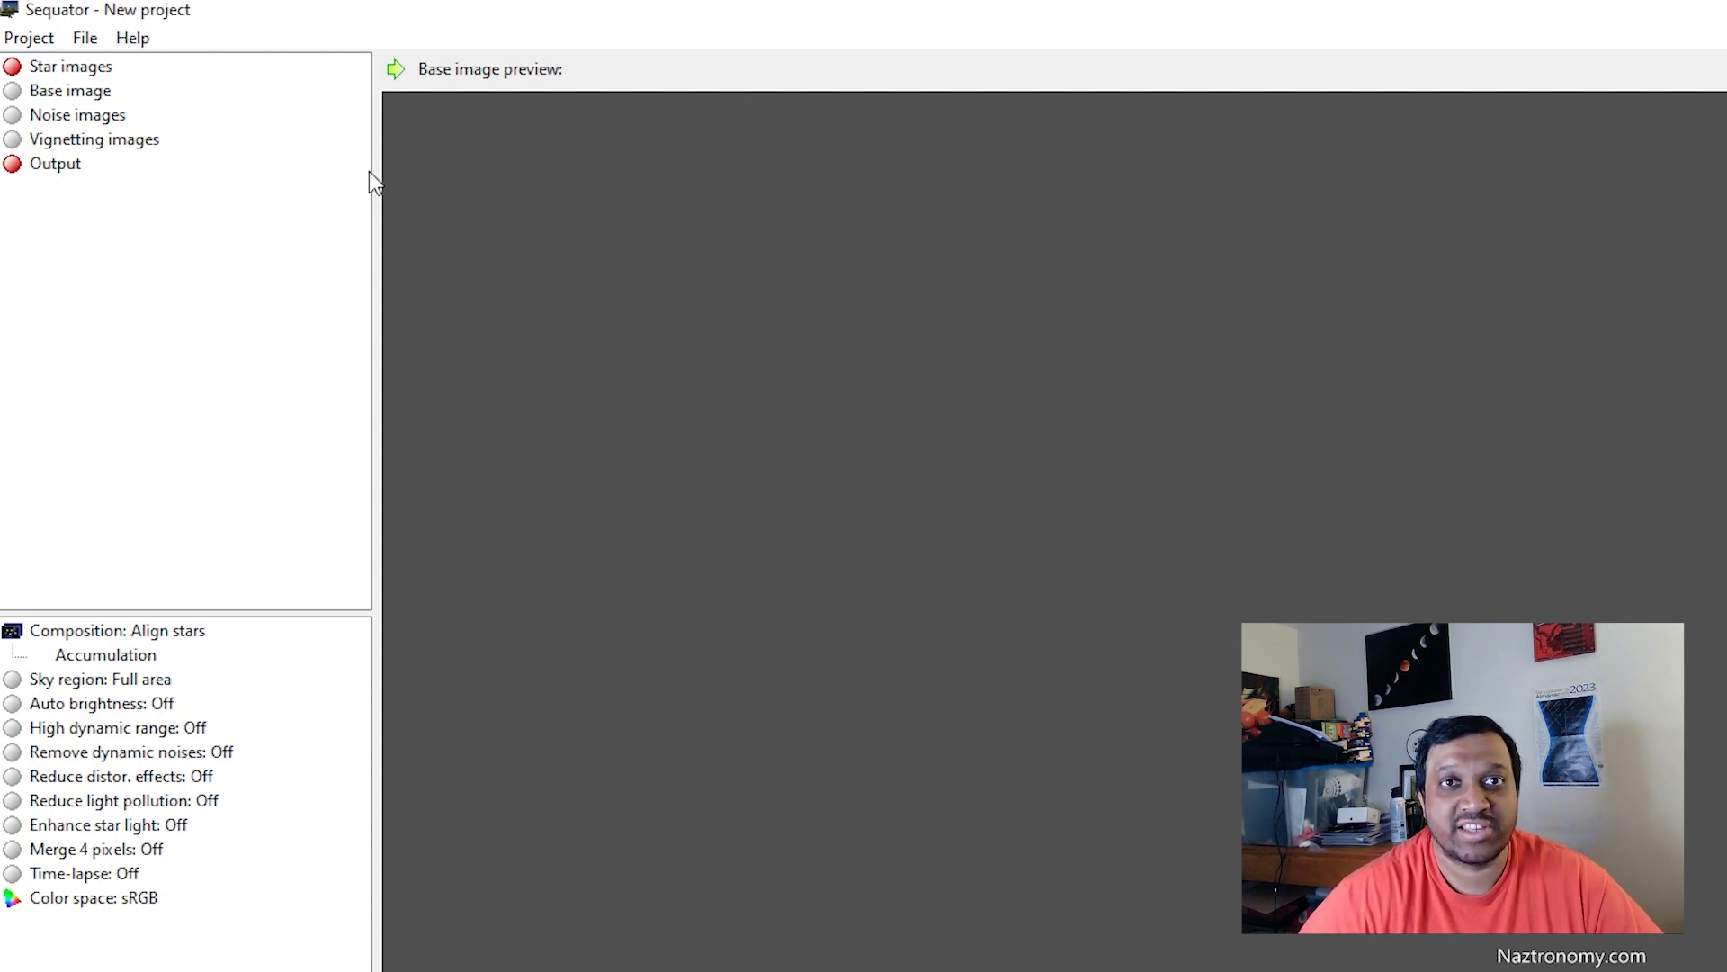
left_click(82, 66)
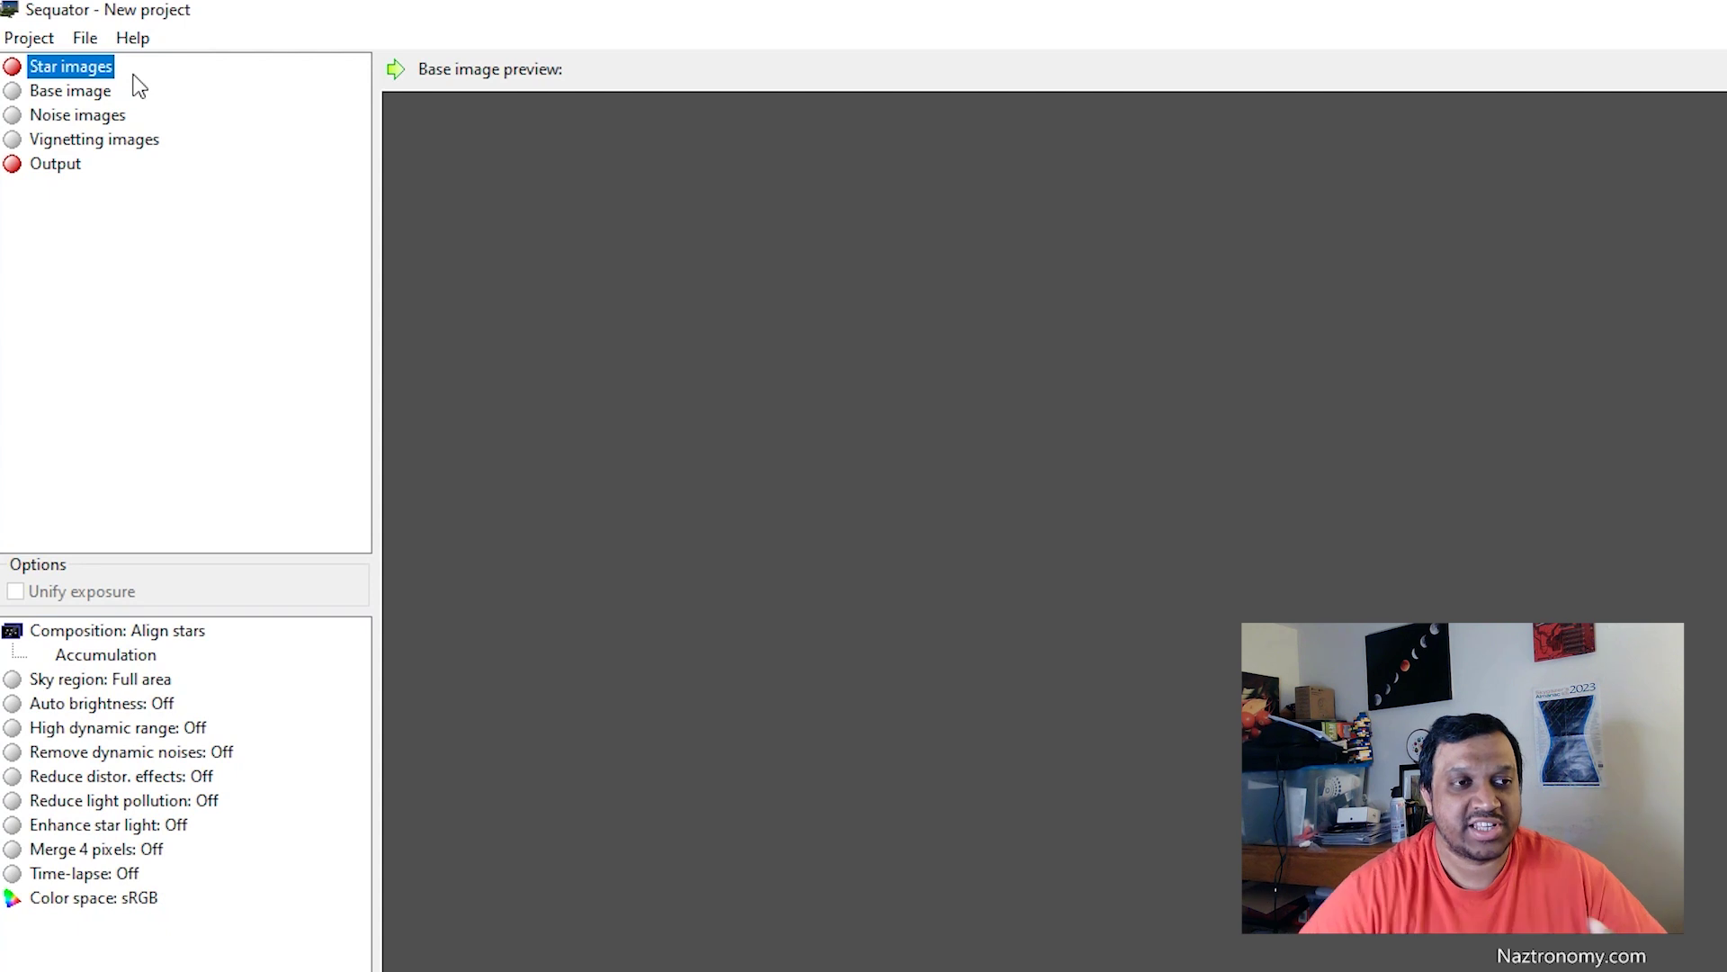
left_click(72, 94)
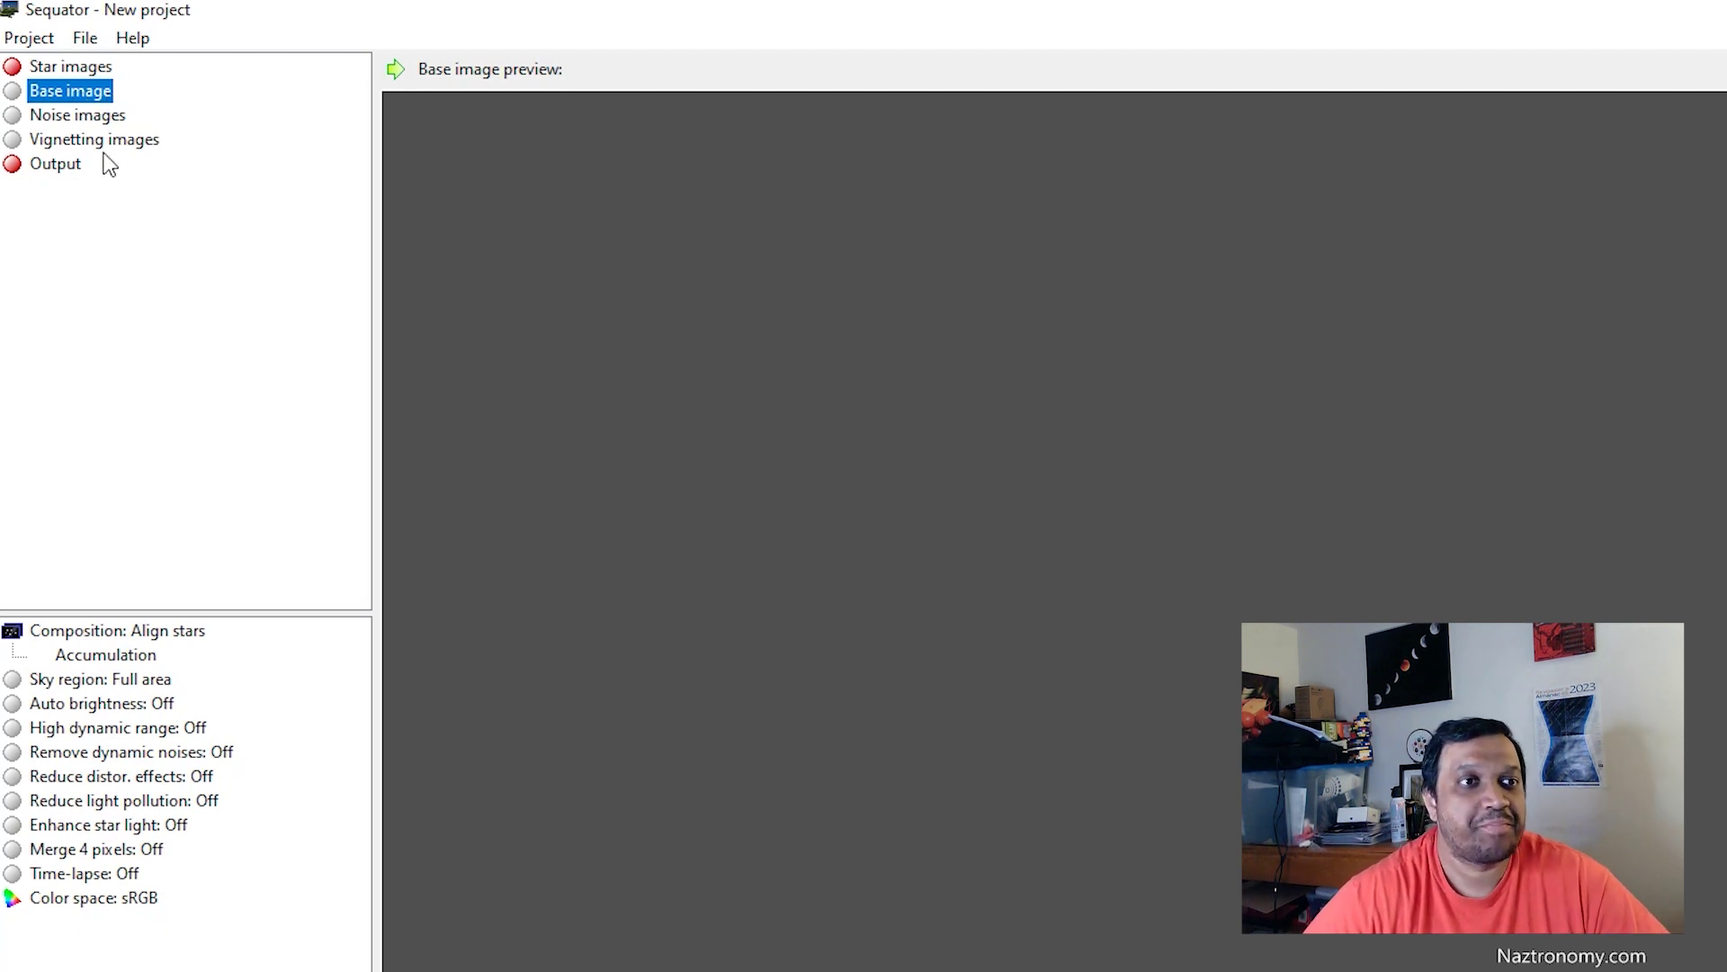
left_click(92, 121)
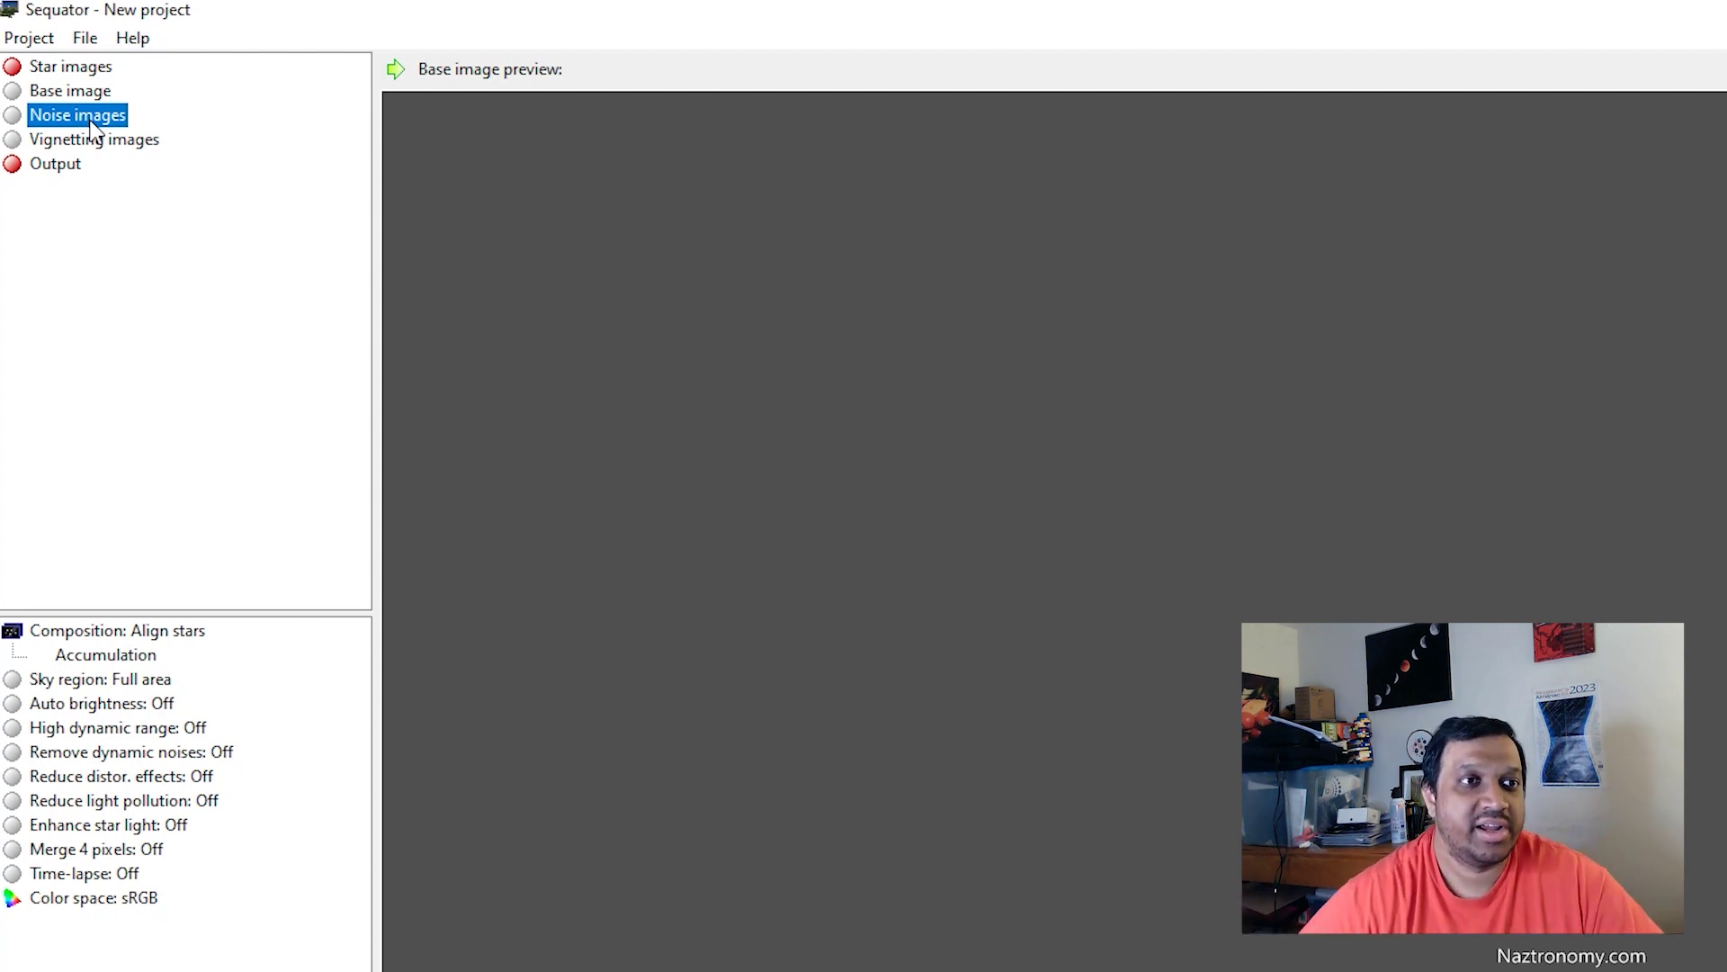
left_click(69, 142)
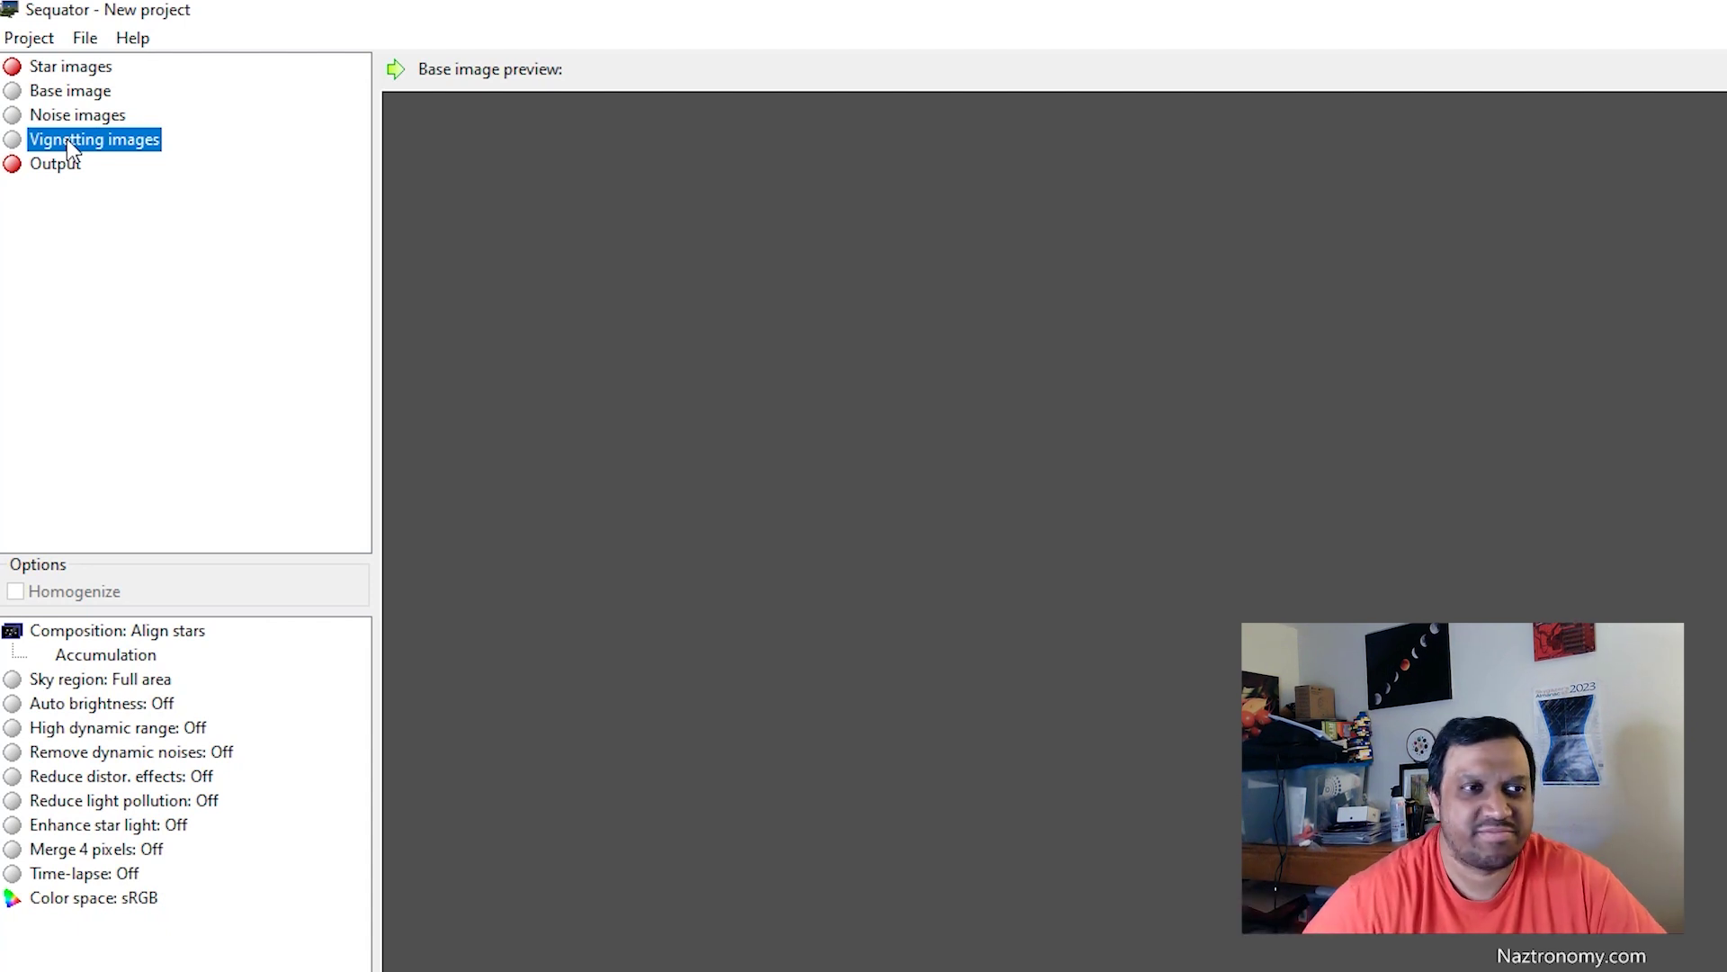
left_click(63, 166)
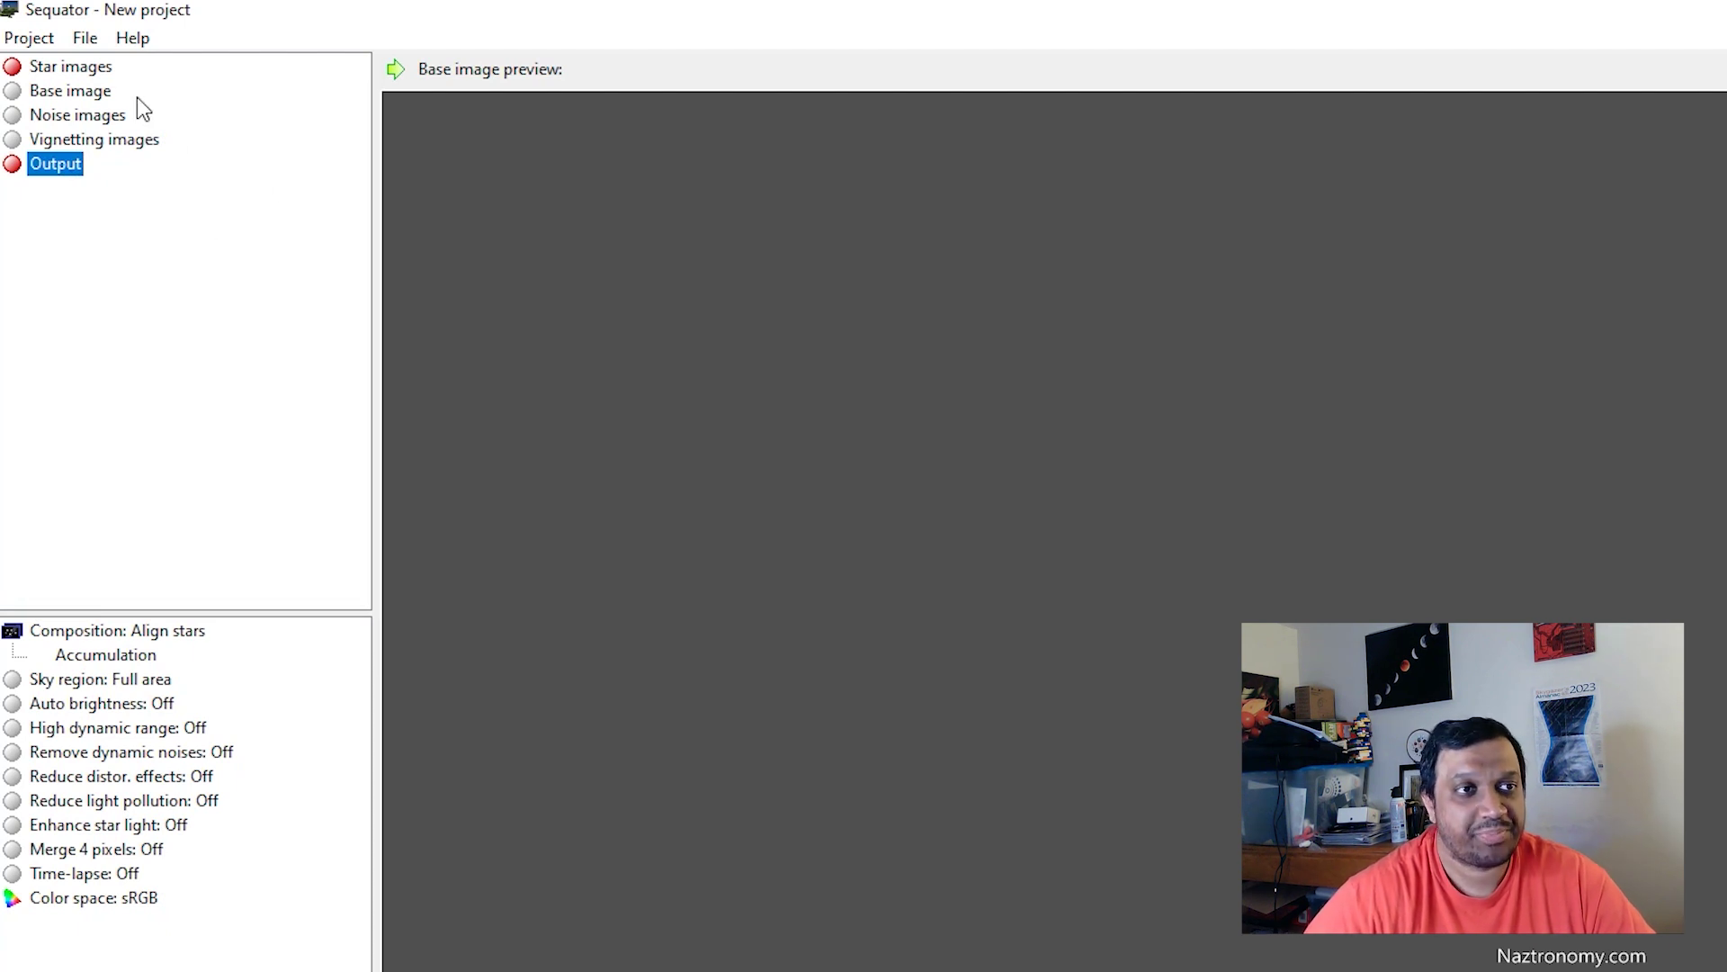
left_click(104, 69)
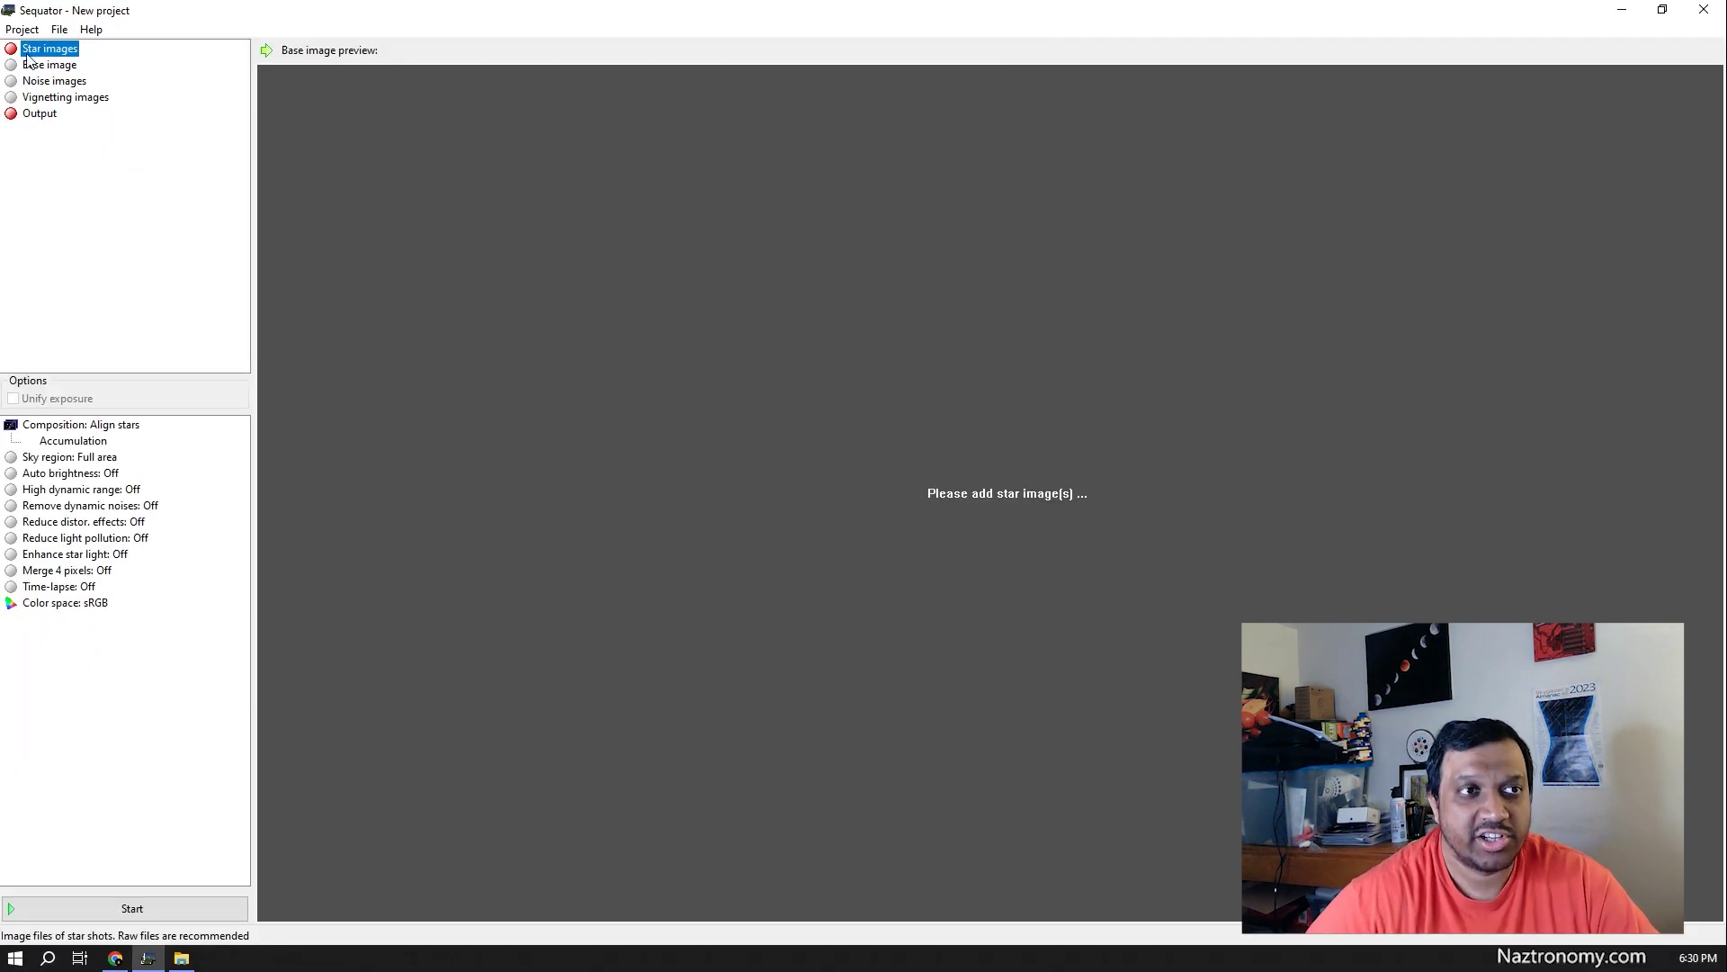
Add all 58 To Stack photos, excluding the stacked folder, to Sequator as star images
double_click(34, 51)
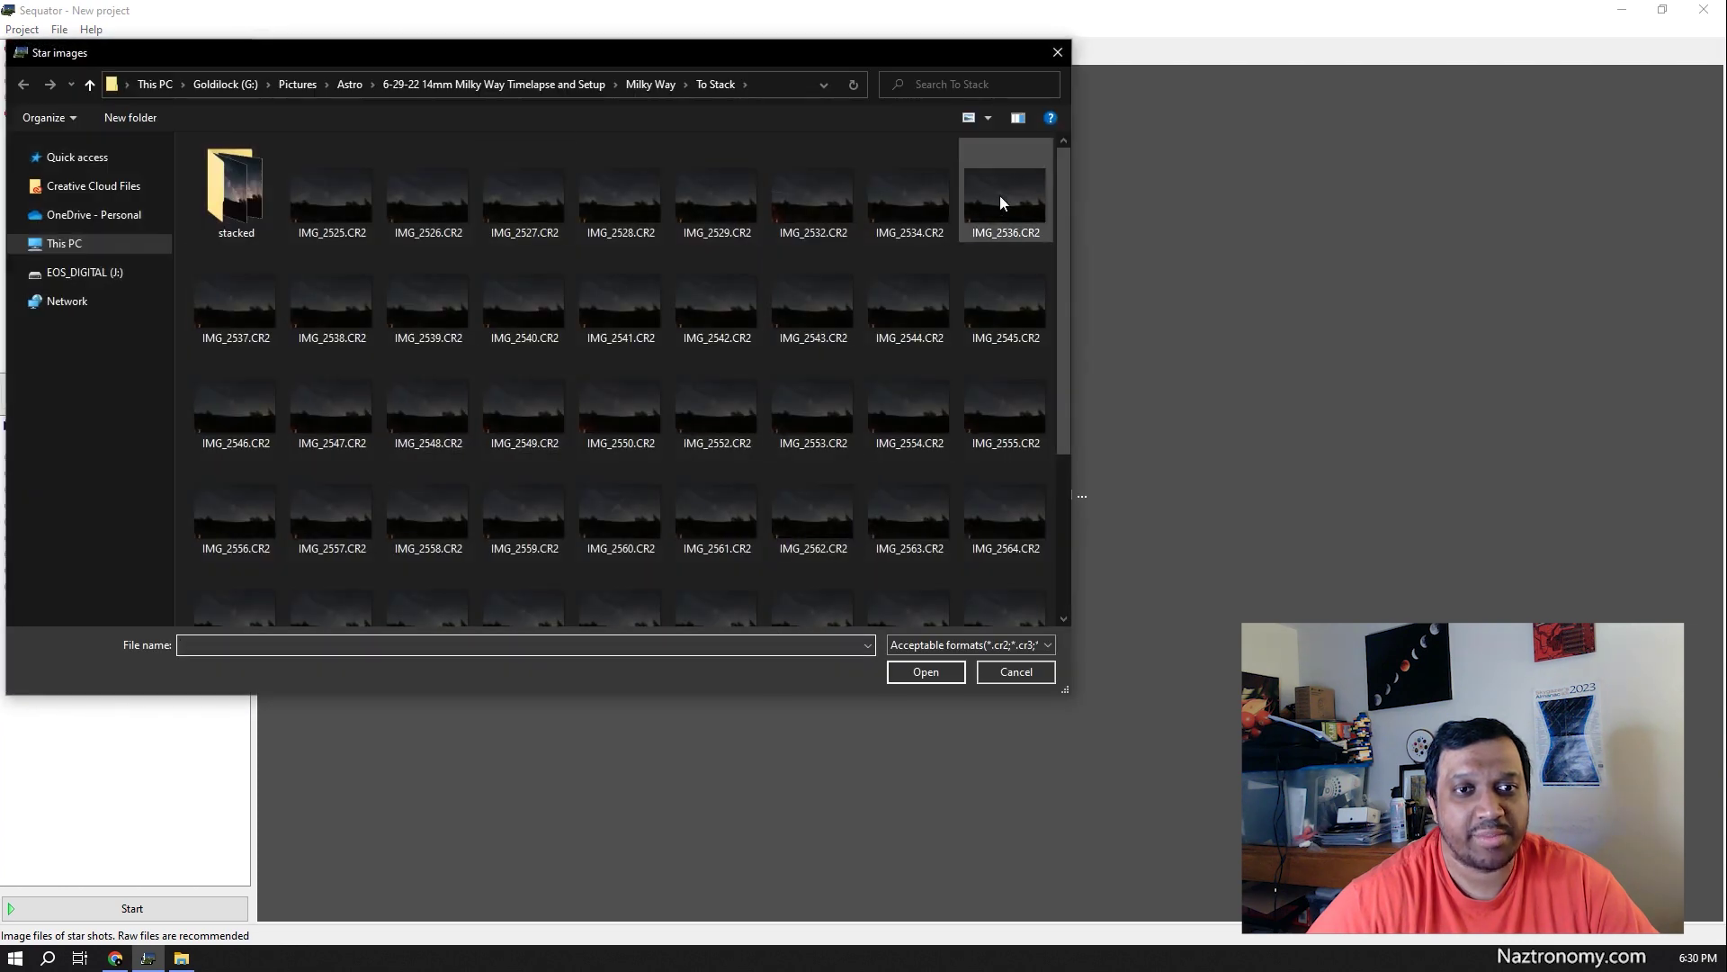
left_click(1056, 54)
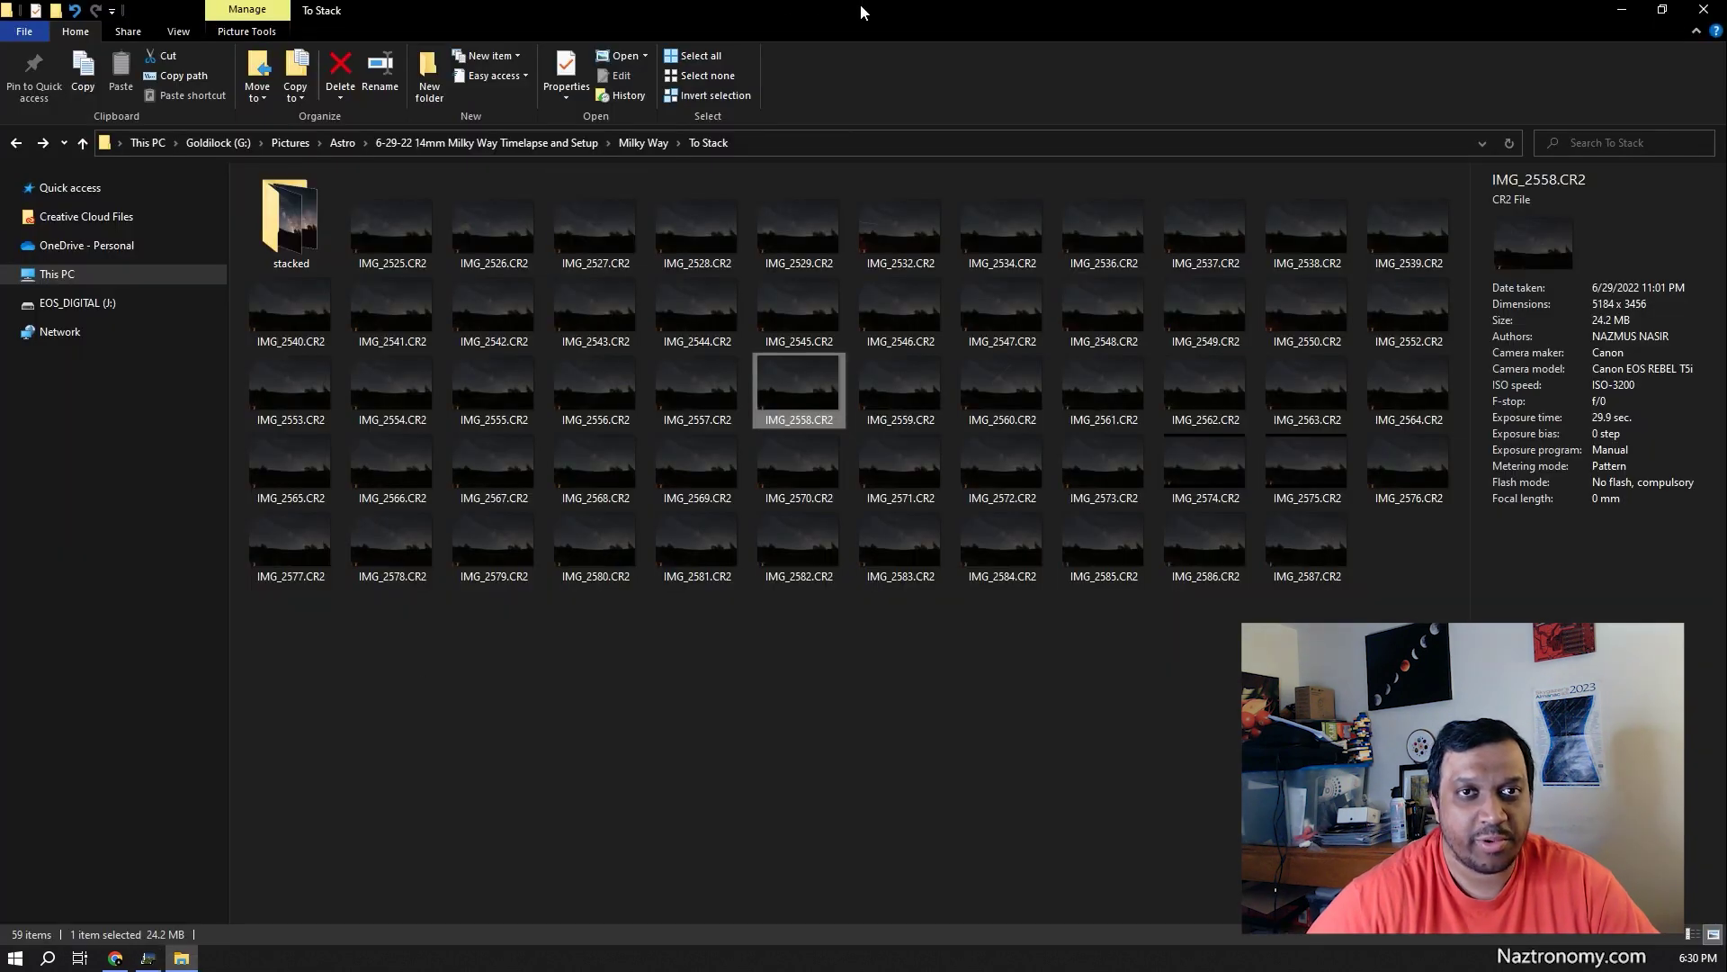
key("ctrl+a")
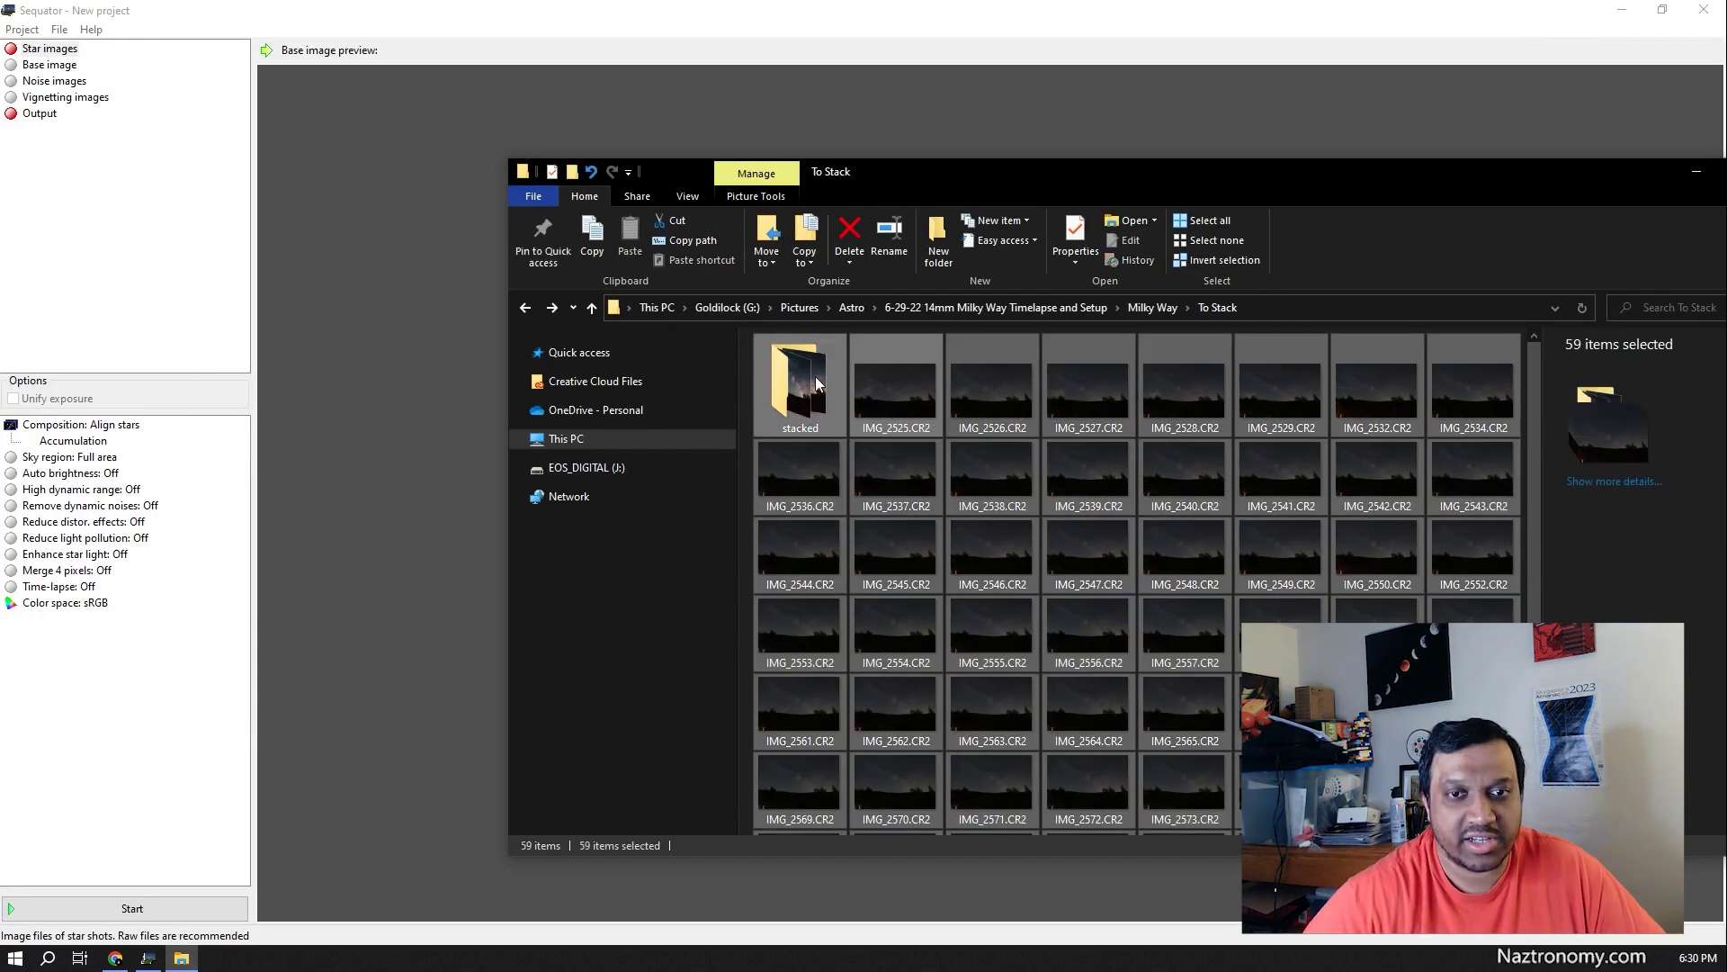
left_click_drag(1001, 180, 1105, 184)
left_click(903, 386, "ctrl")
left_click_drag(999, 396, 452, 205)
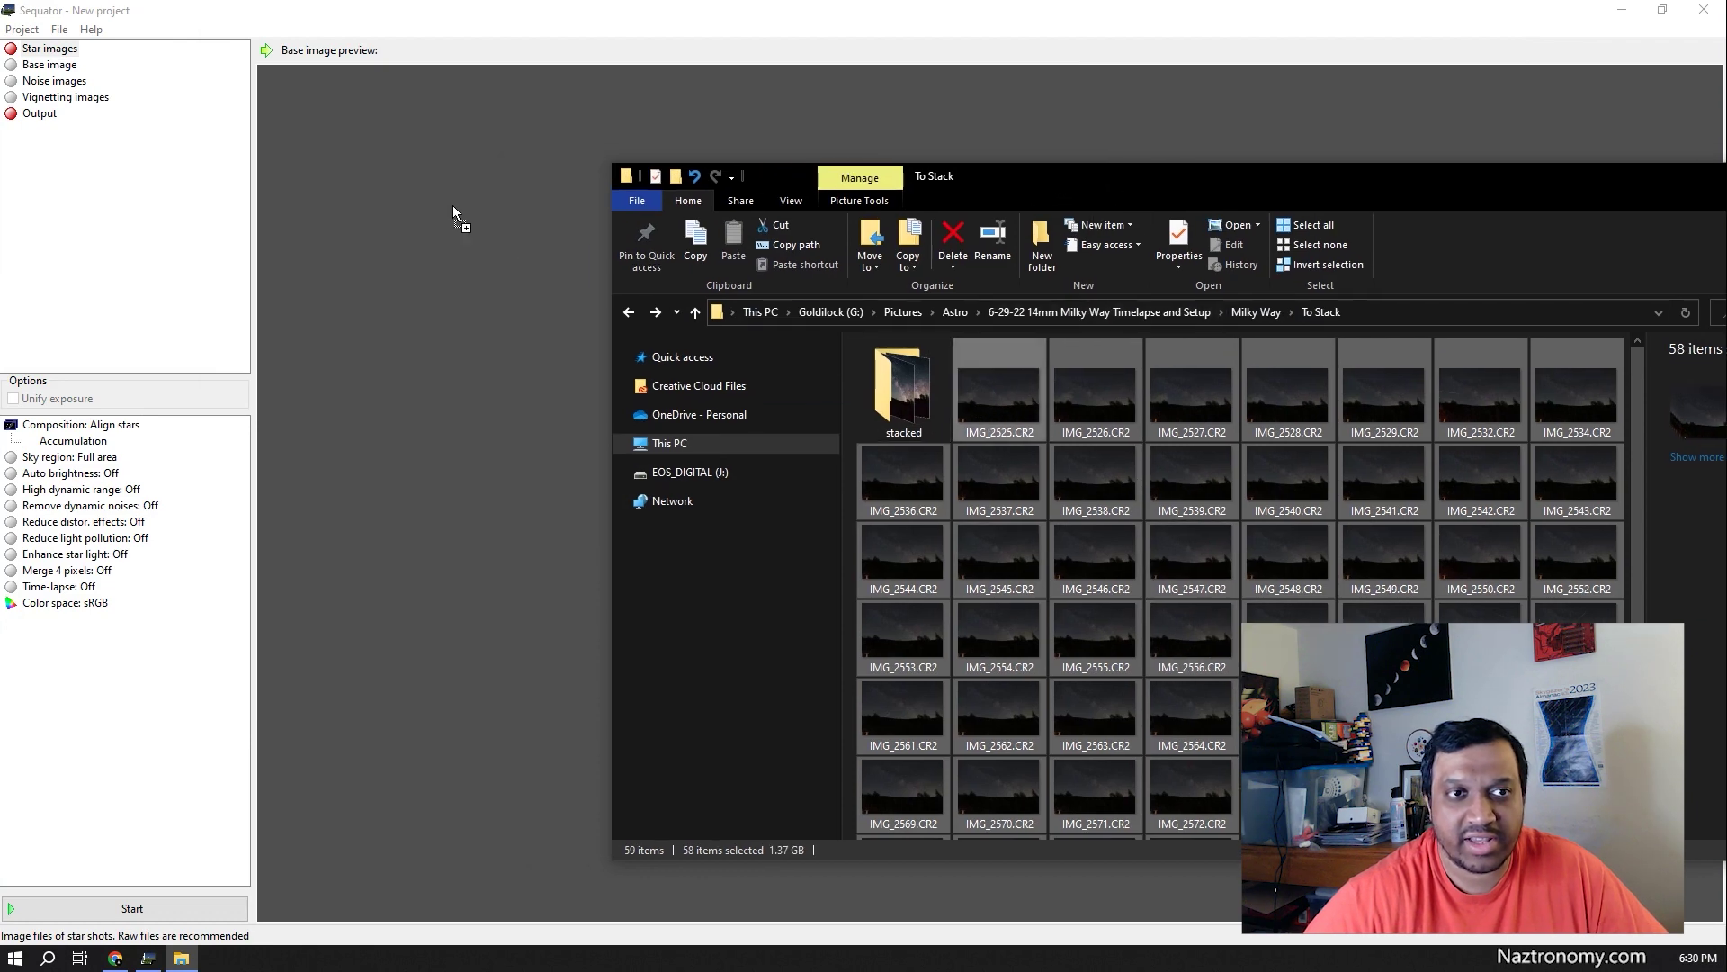
left_click(1229, 8)
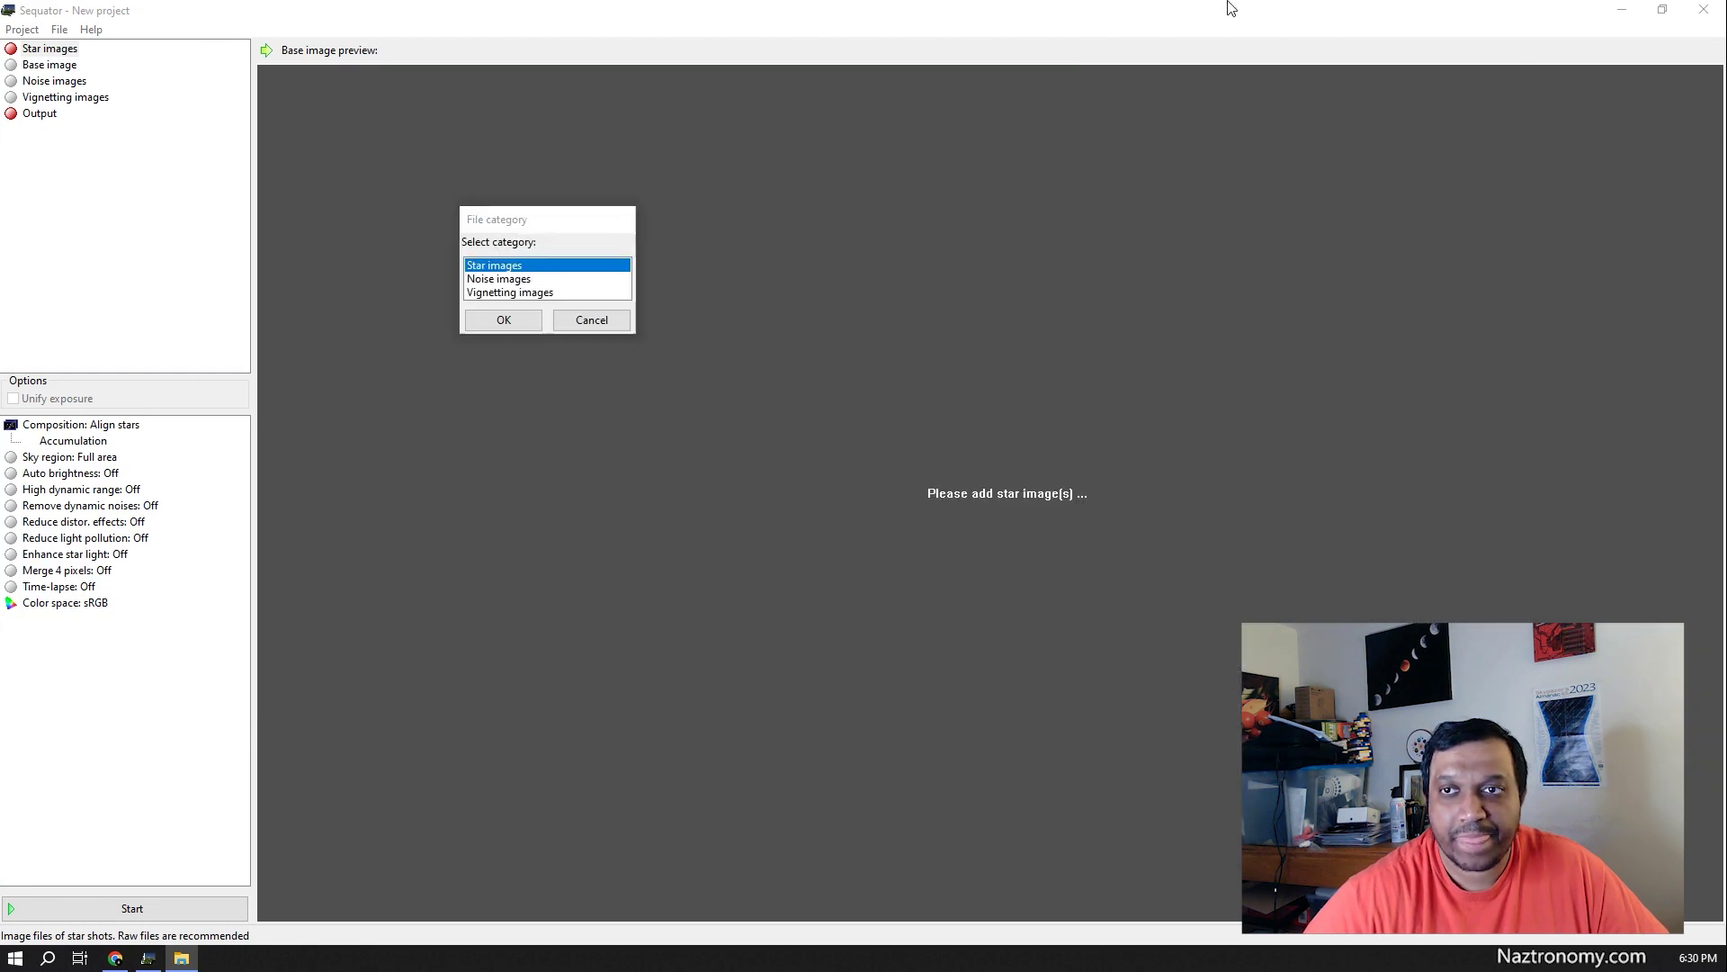
left_click_drag(485, 224, 481, 249)
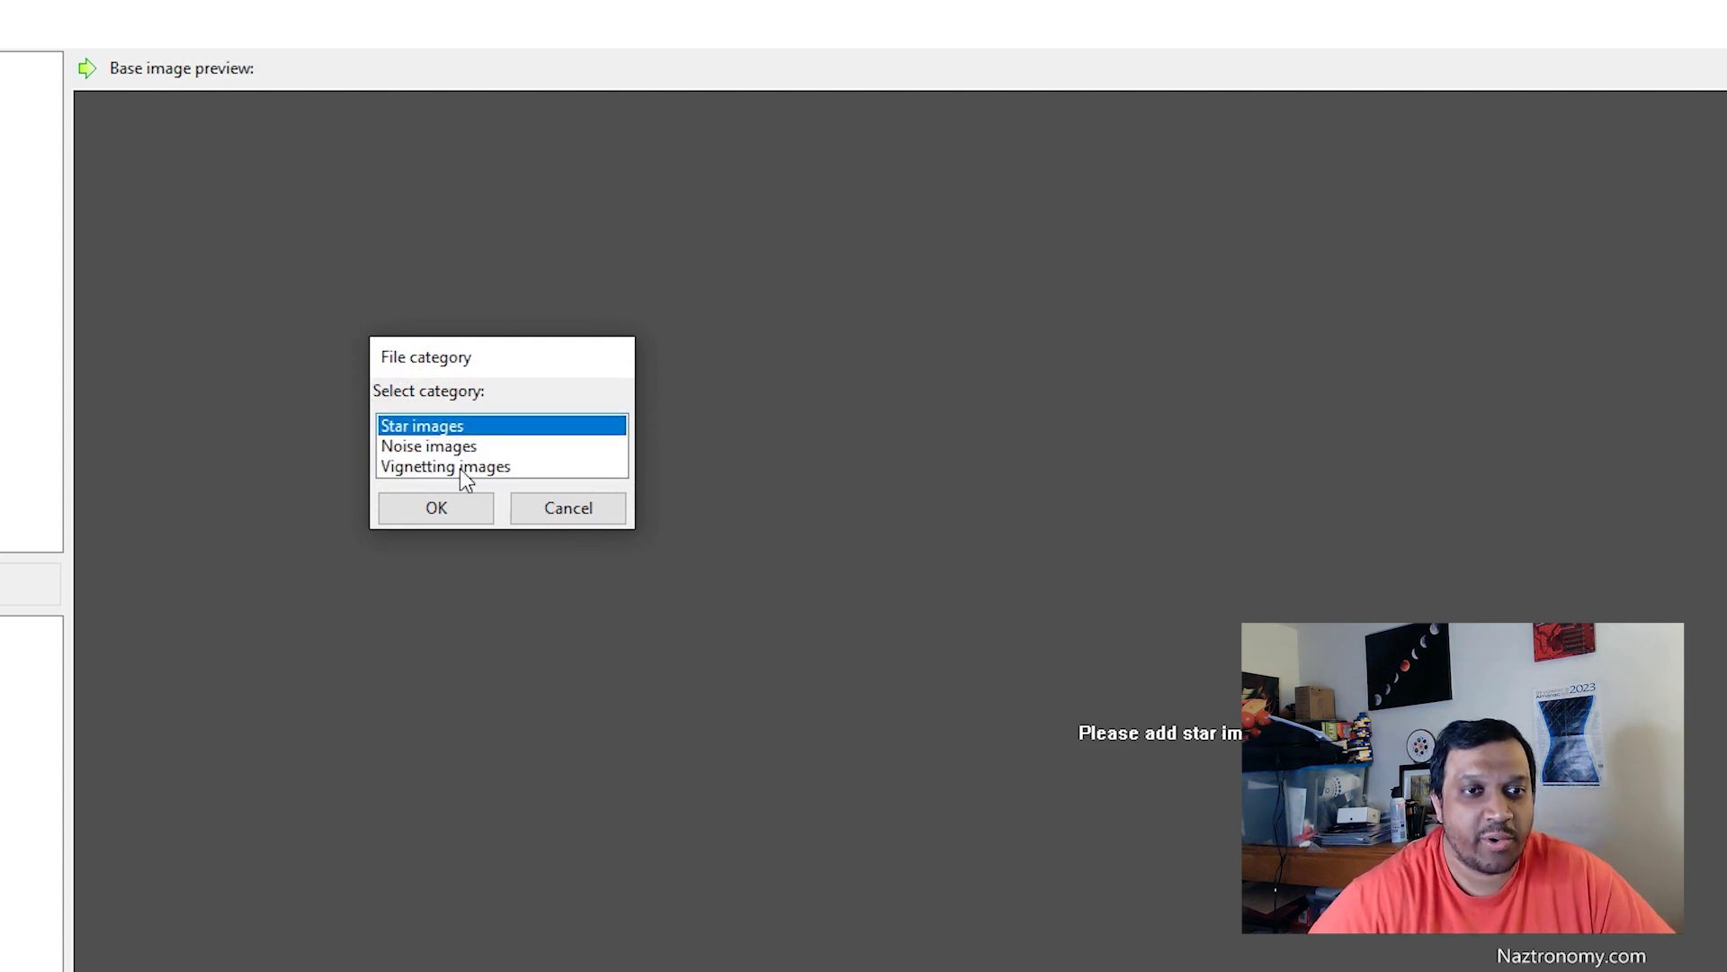
left_click(429, 504)
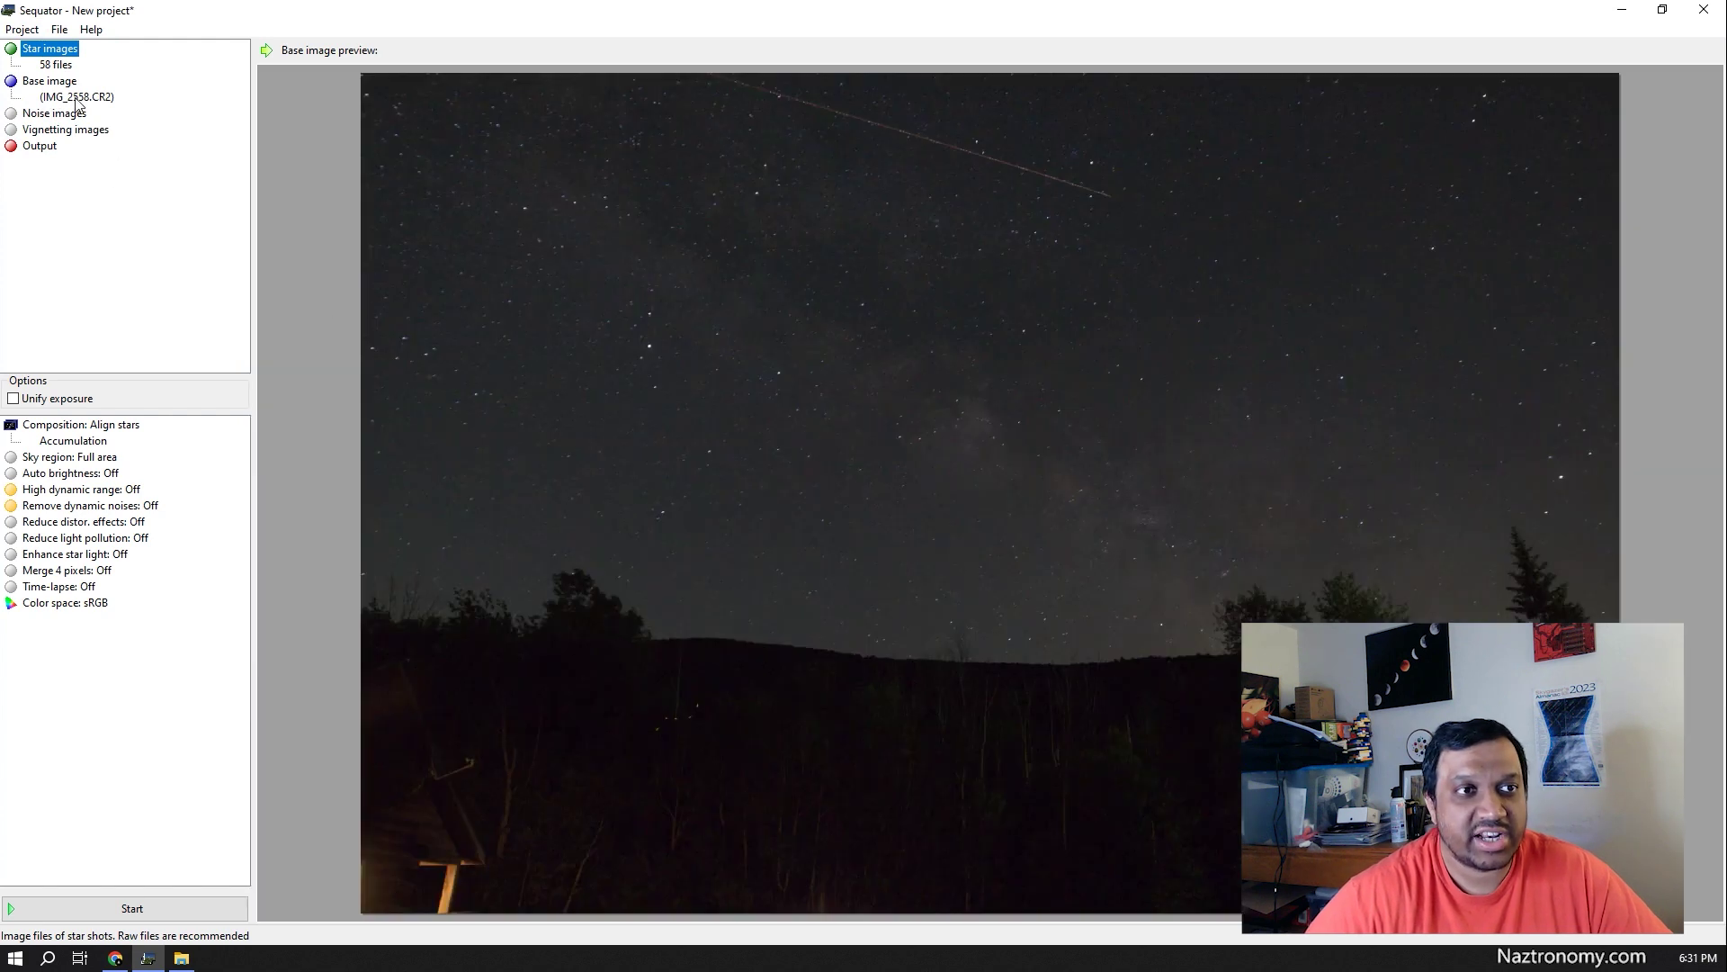
Open the automatically chosen base image, IMG_2558.CR2, in the photo viewer
left_click(78, 97)
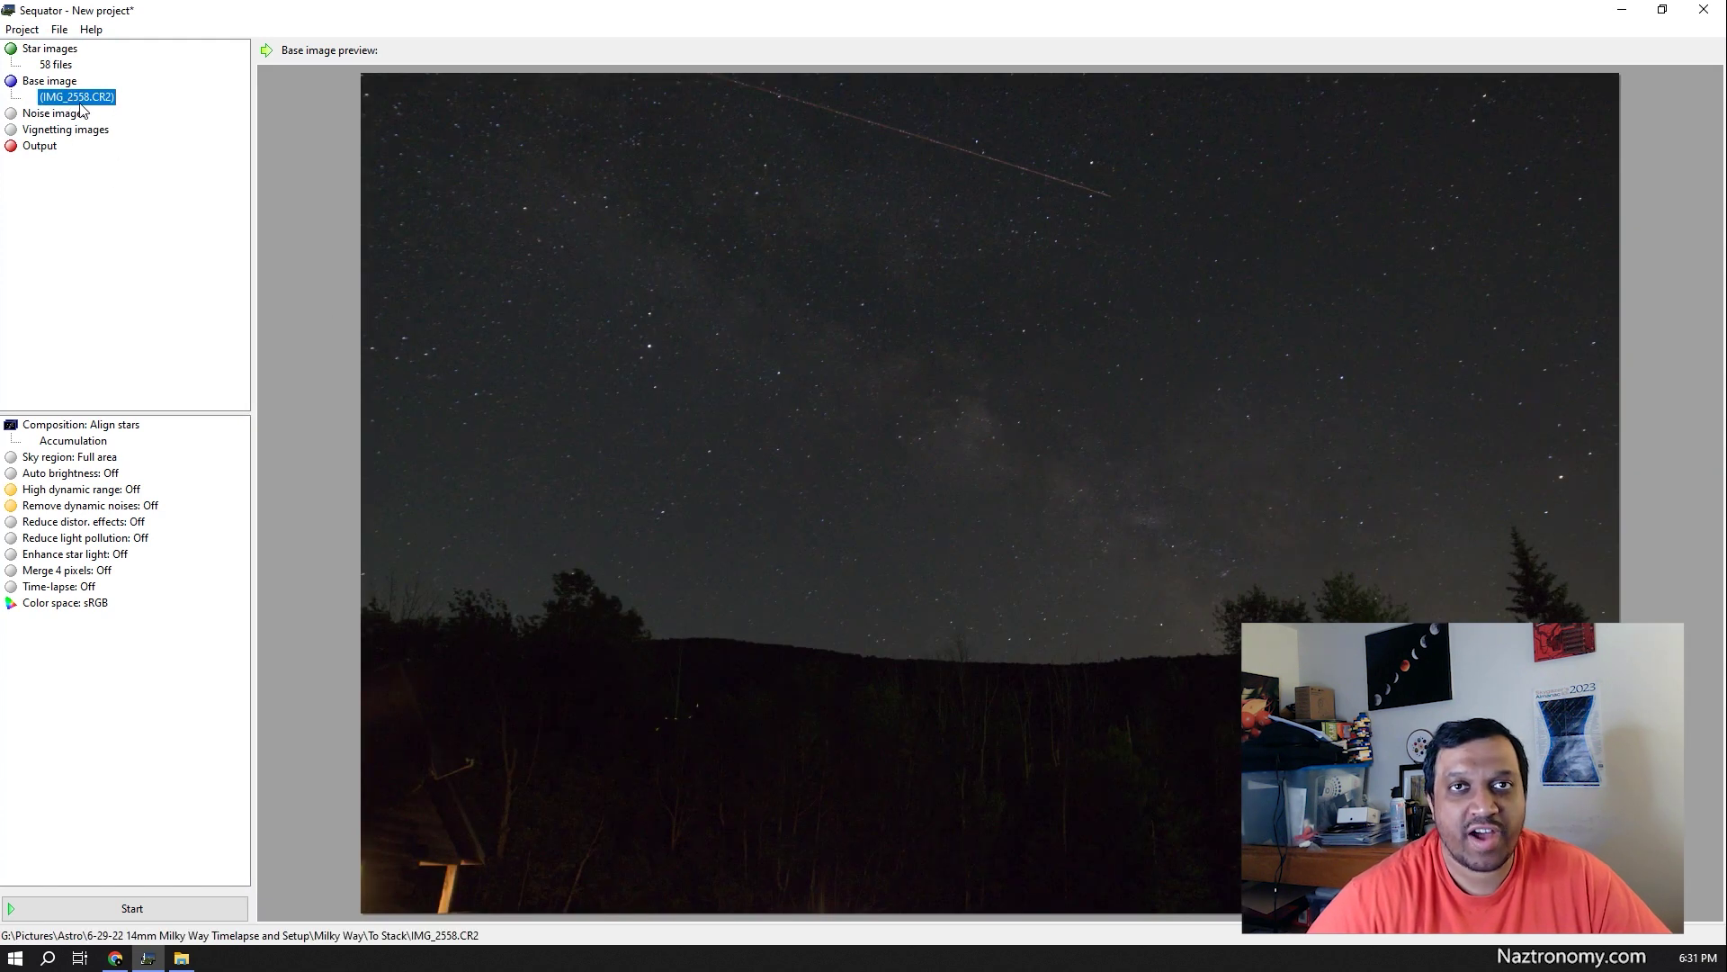
left_click(180, 957)
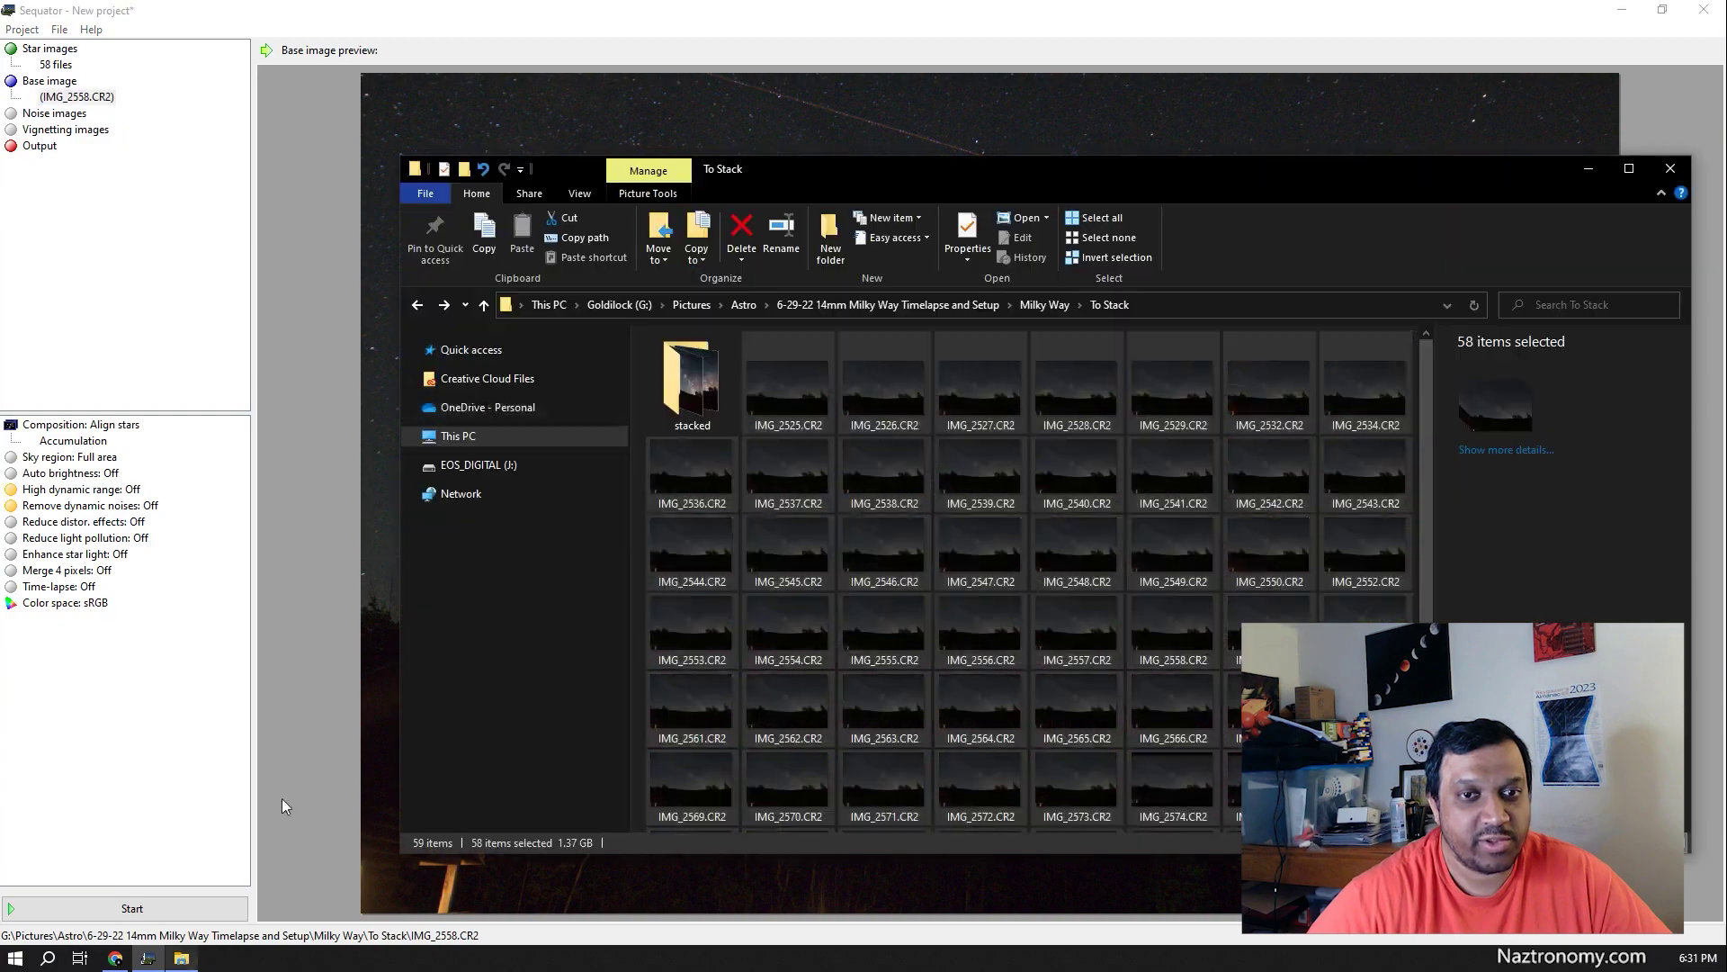
double_click(793, 184)
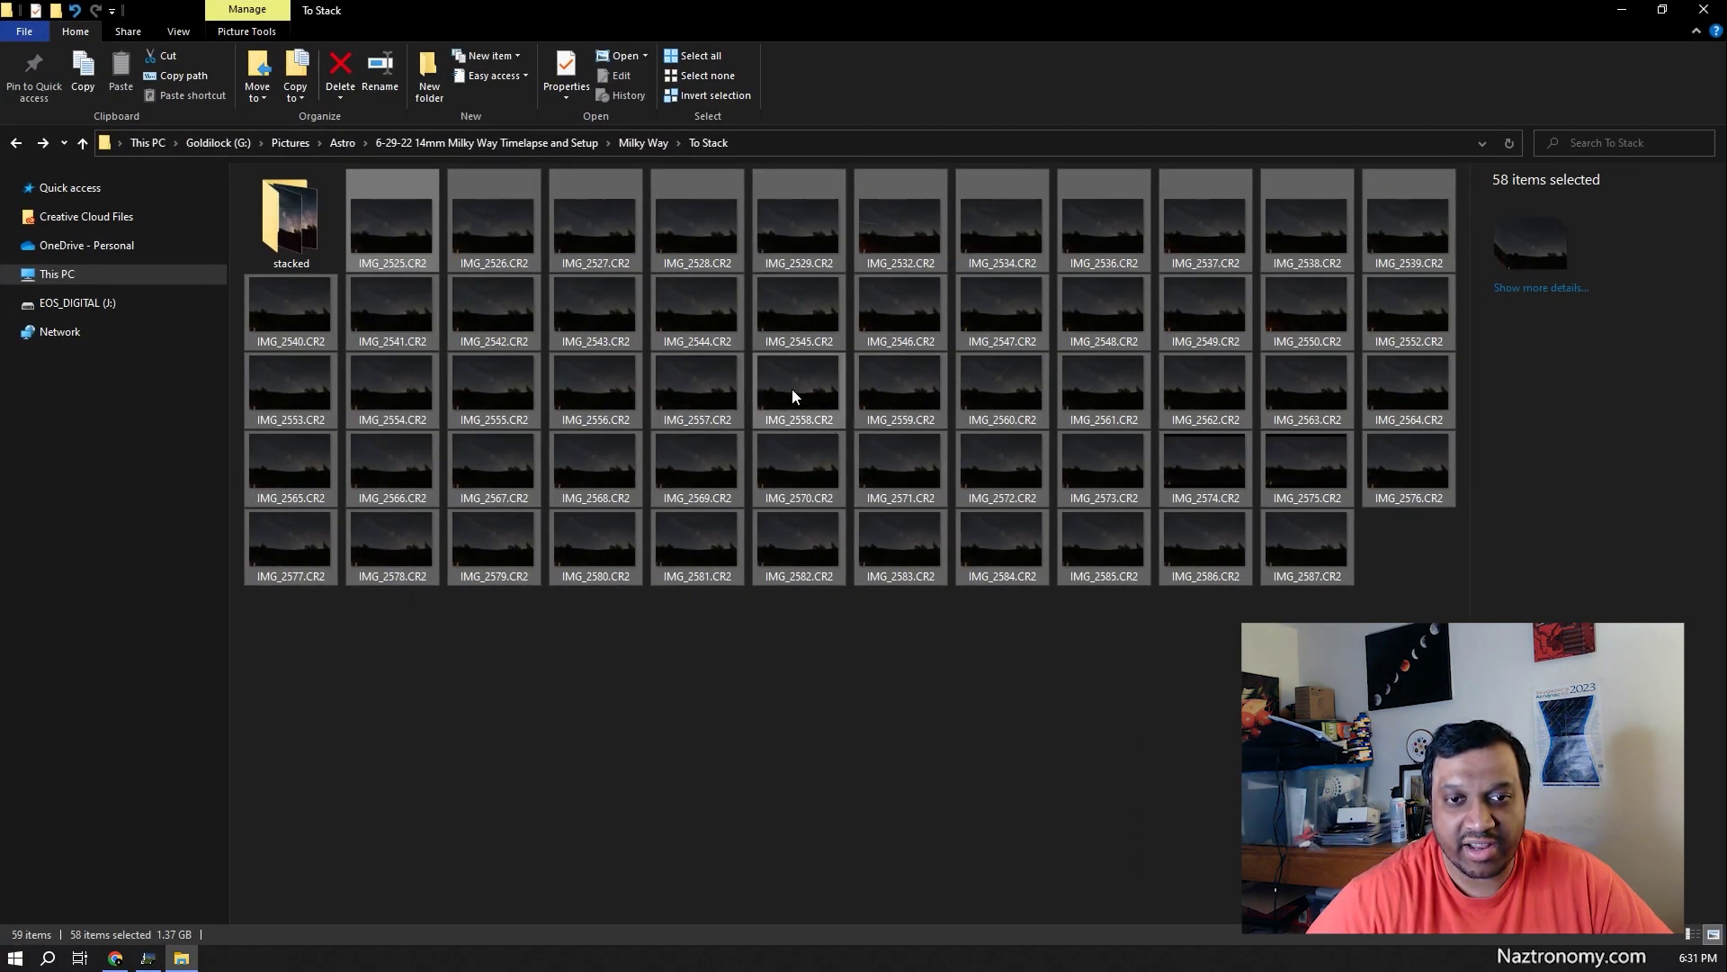
left_click(800, 388)
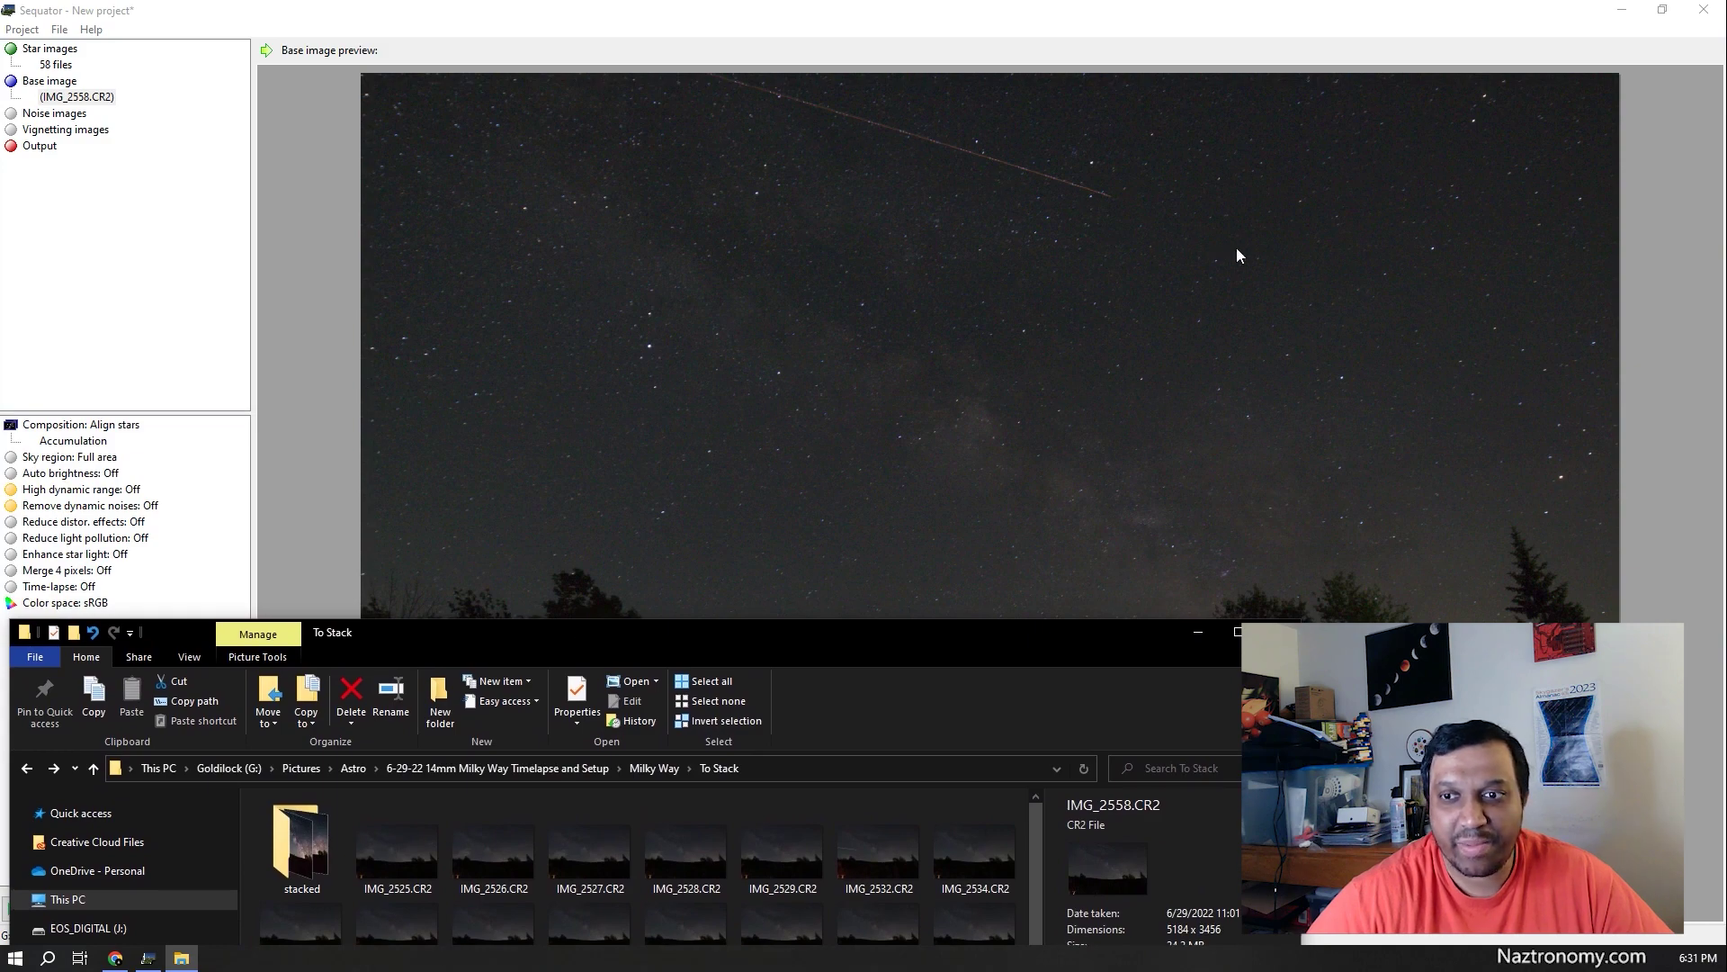
double_click(779, 640)
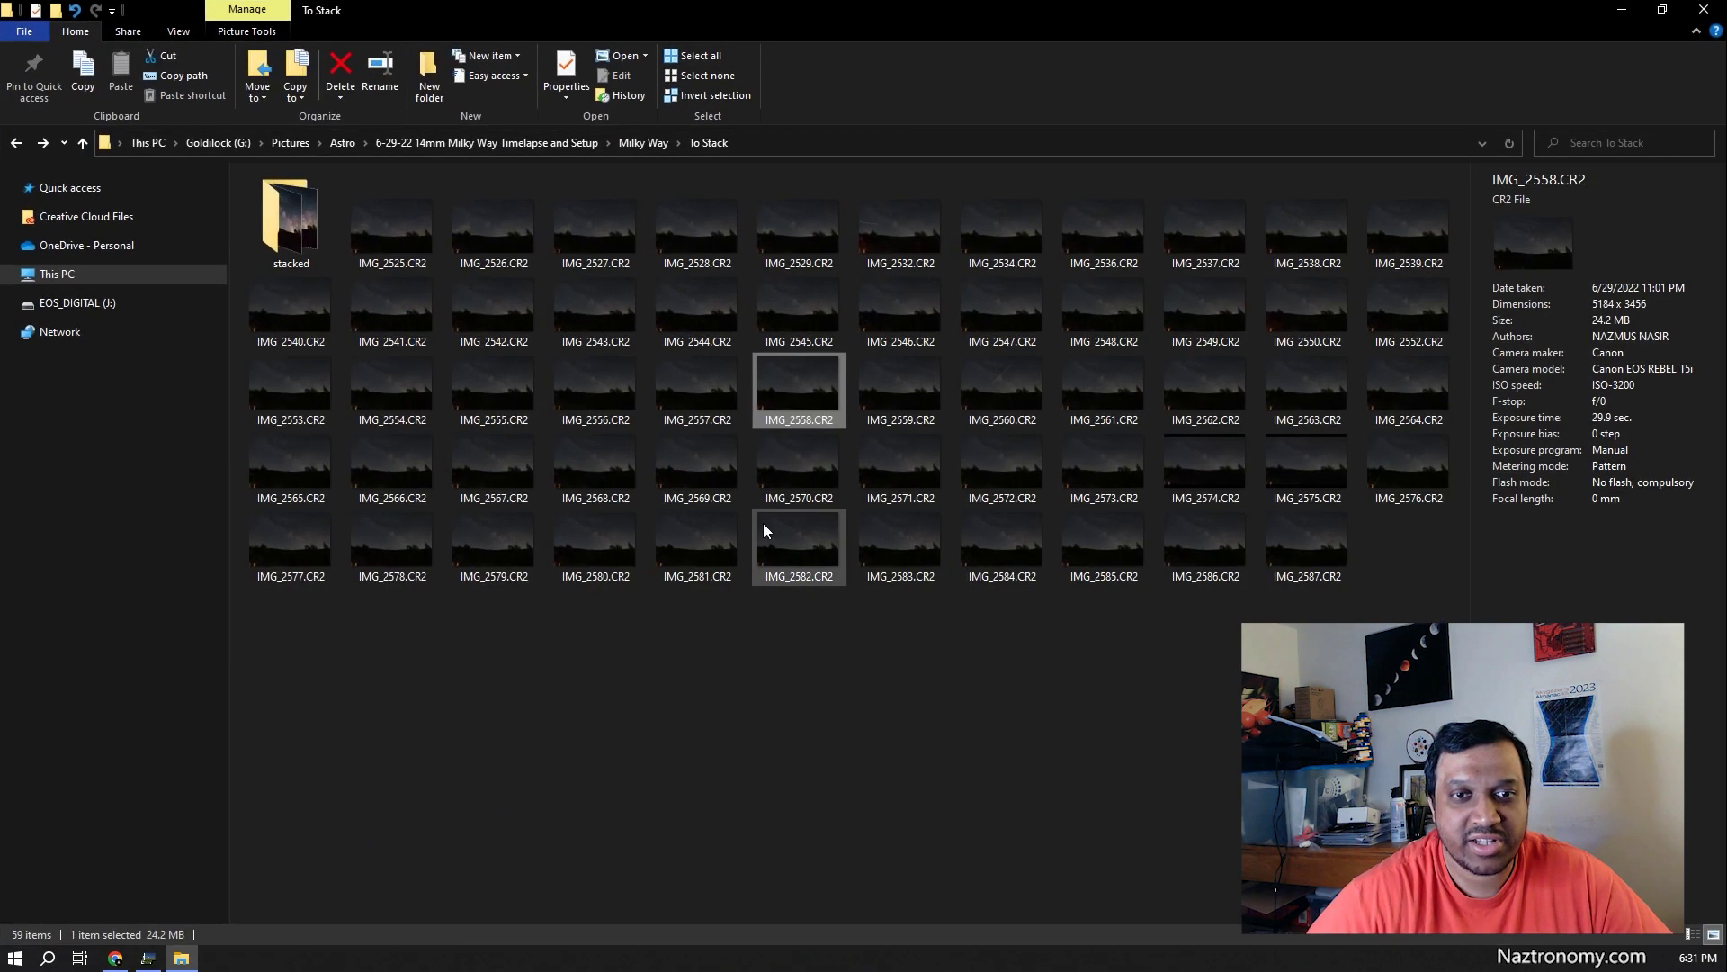
double_click(790, 412)
Step through the frames to IMG_2562.CR2, then return to Sequator's Base image chooser
left_click(907, 923)
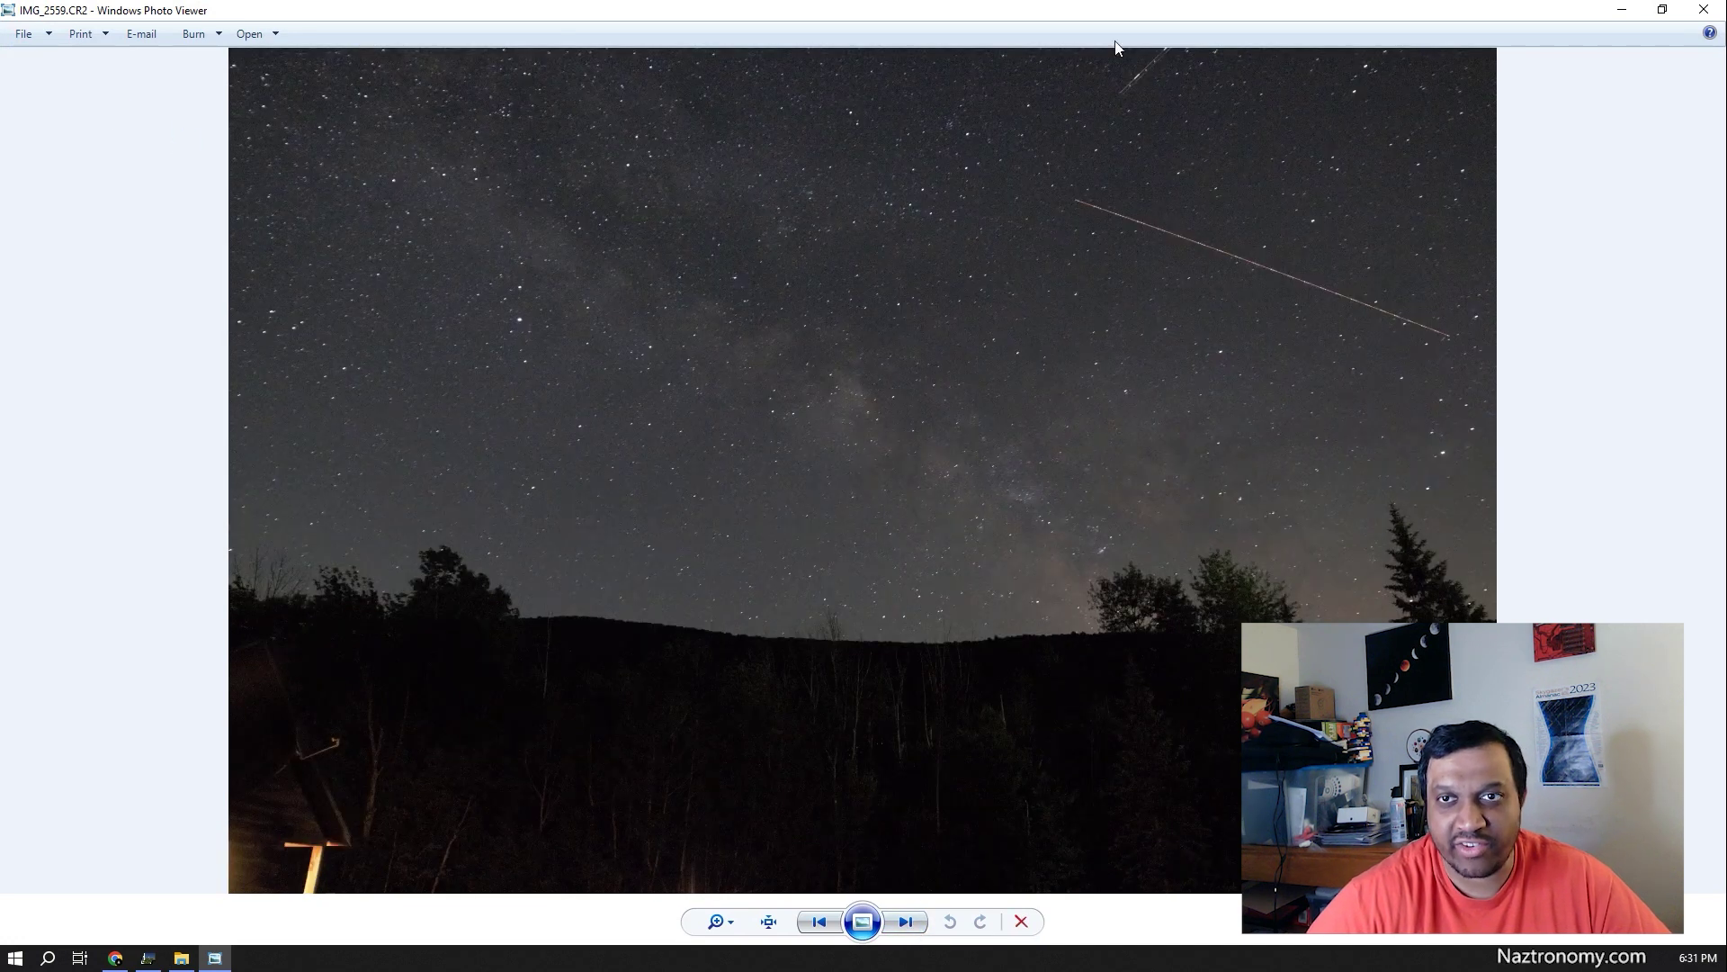
left_click(917, 922)
left_click(904, 920)
left_click(903, 919)
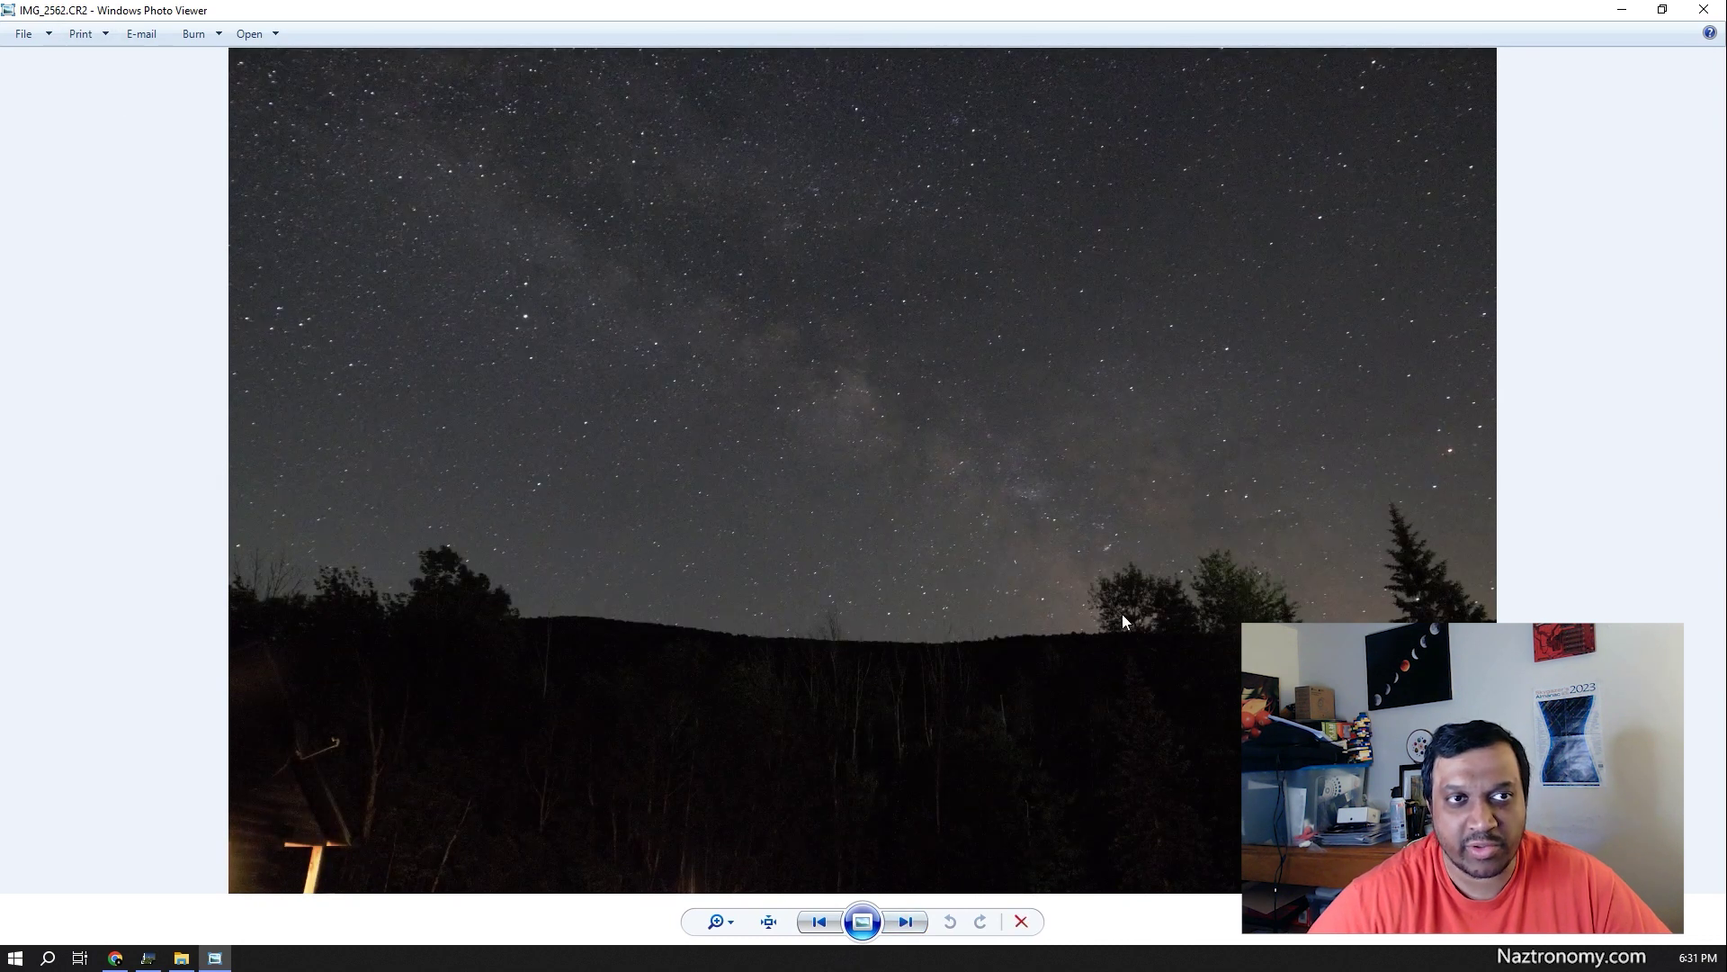
left_click(1703, 10)
left_click(148, 958)
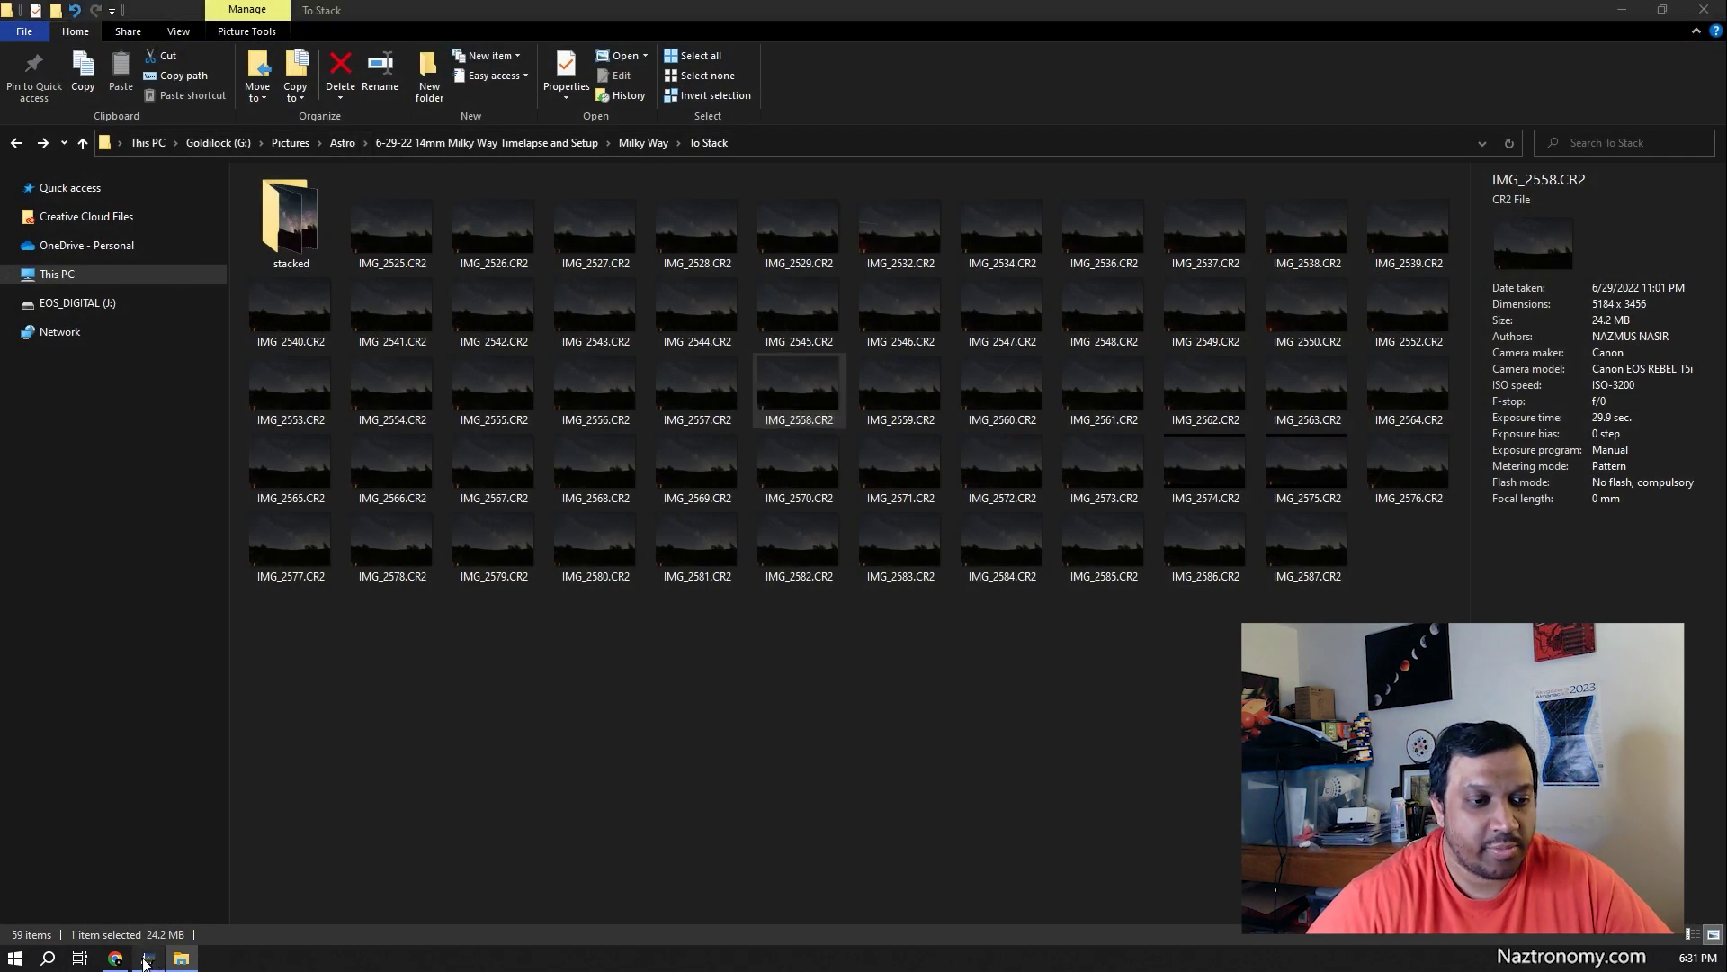
left_click(85, 100)
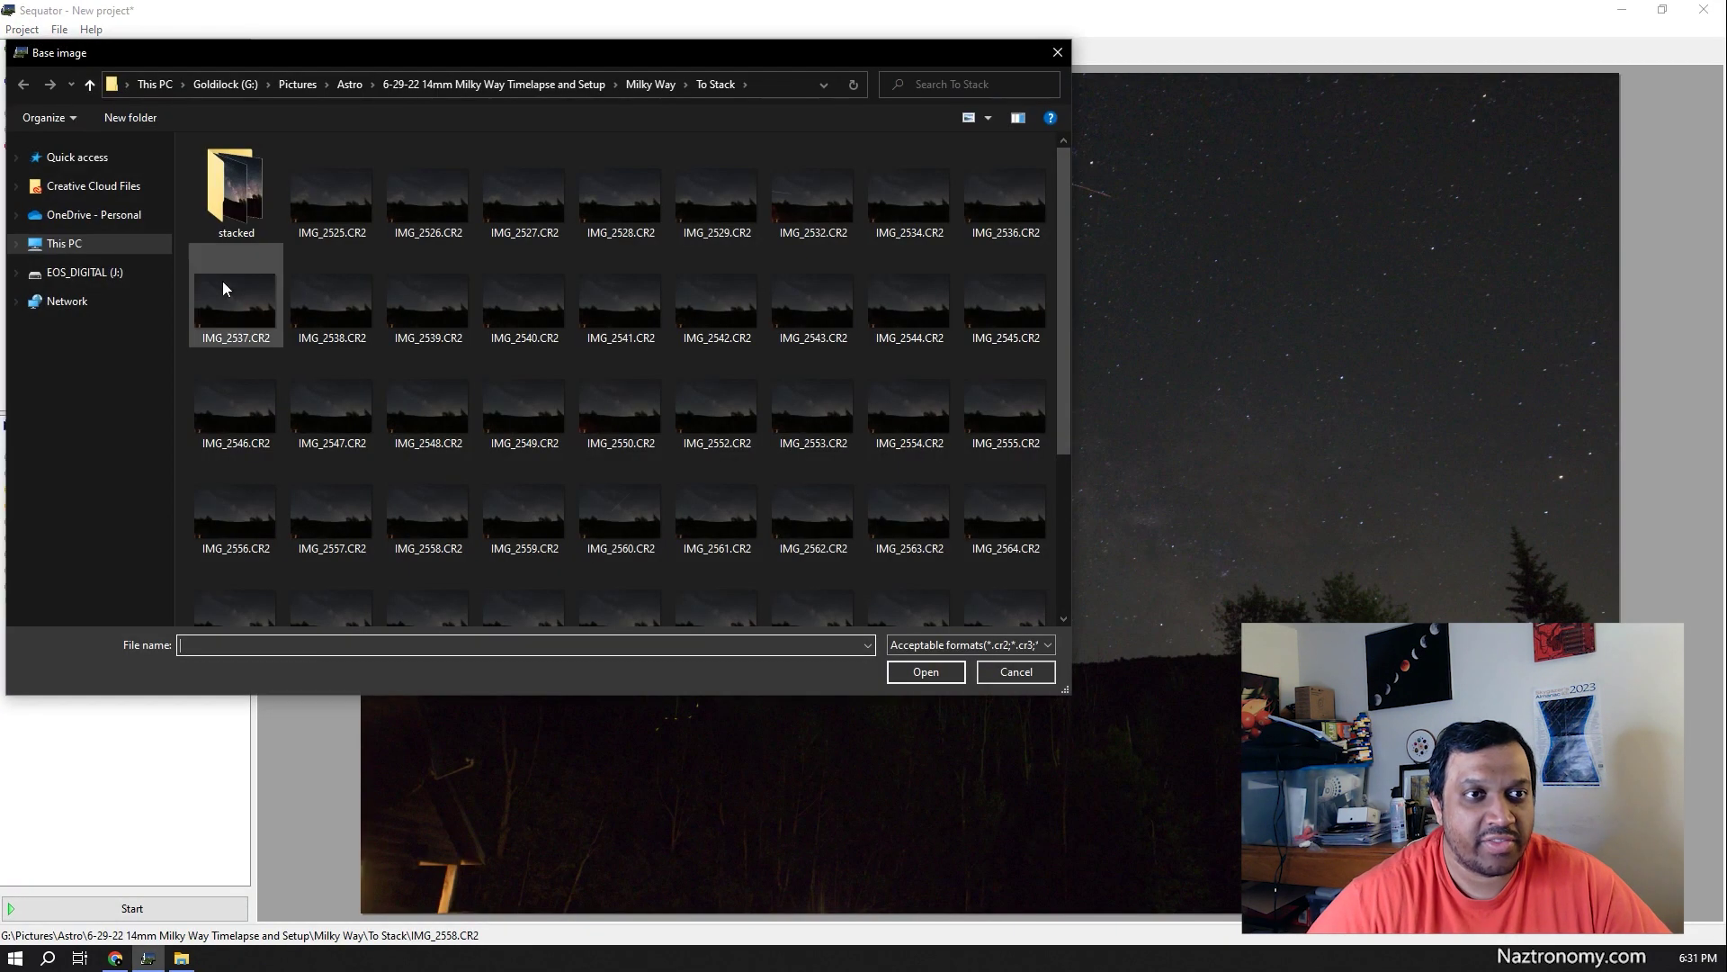
Set IMG_2562.CR2 as the base image and name the output milky_way
left_click(783, 538)
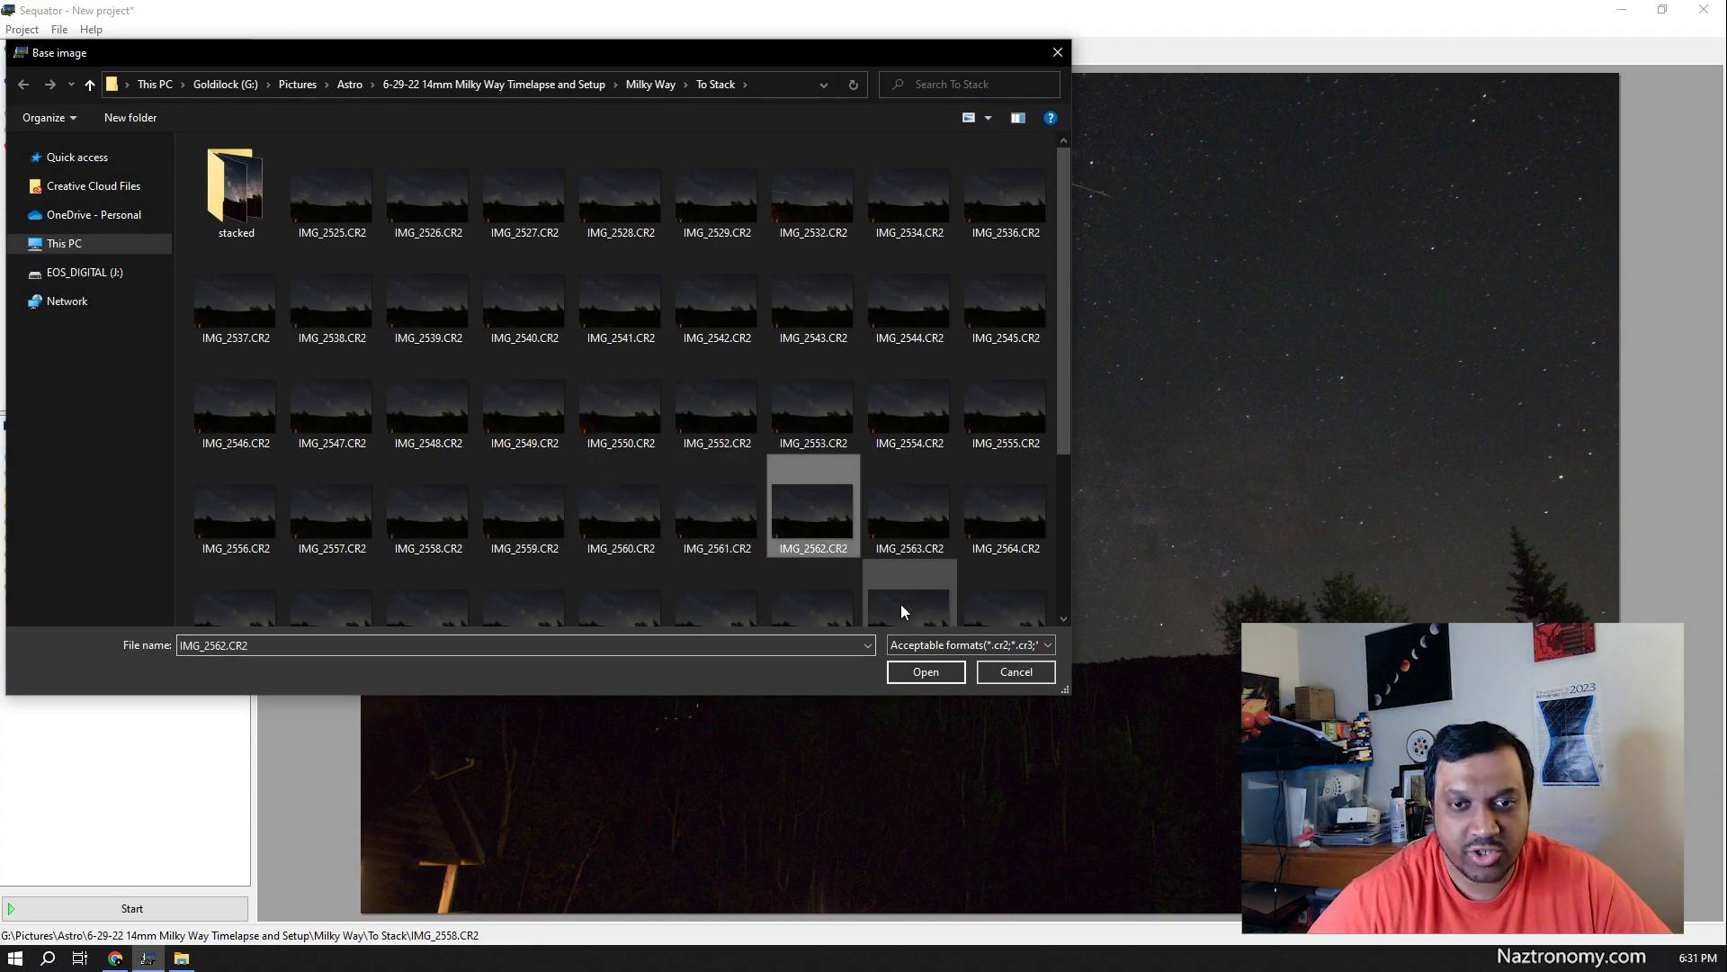
left_click(932, 671)
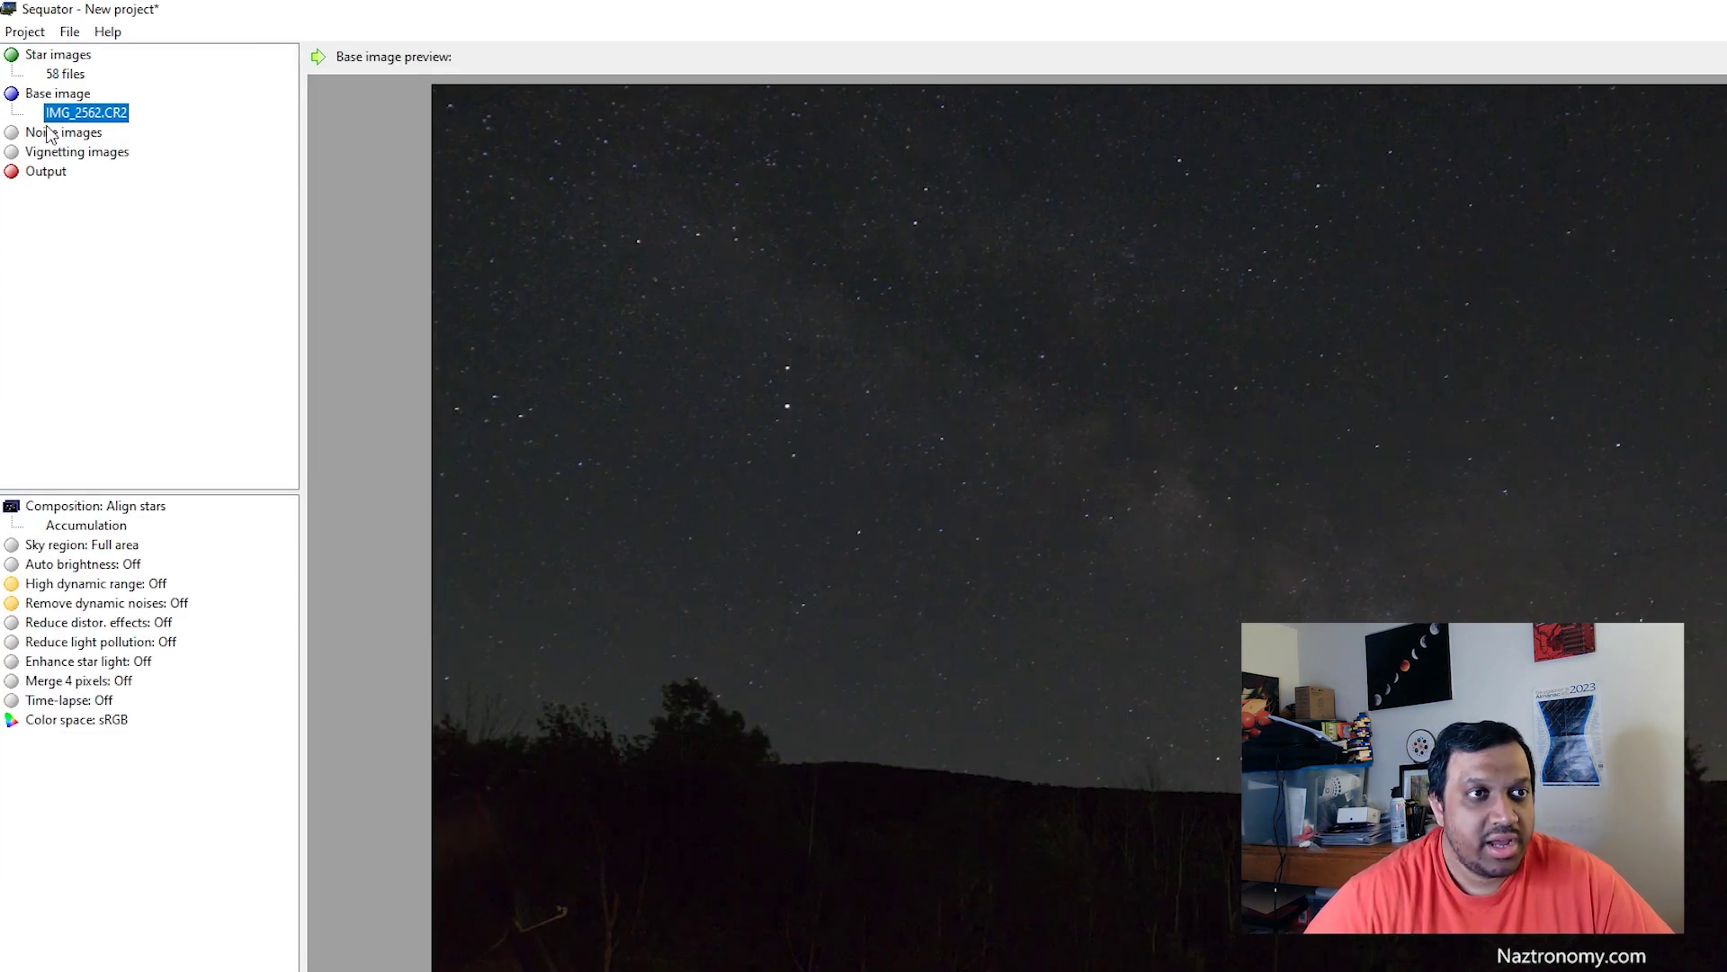
left_click(49, 175)
double_click(51, 177)
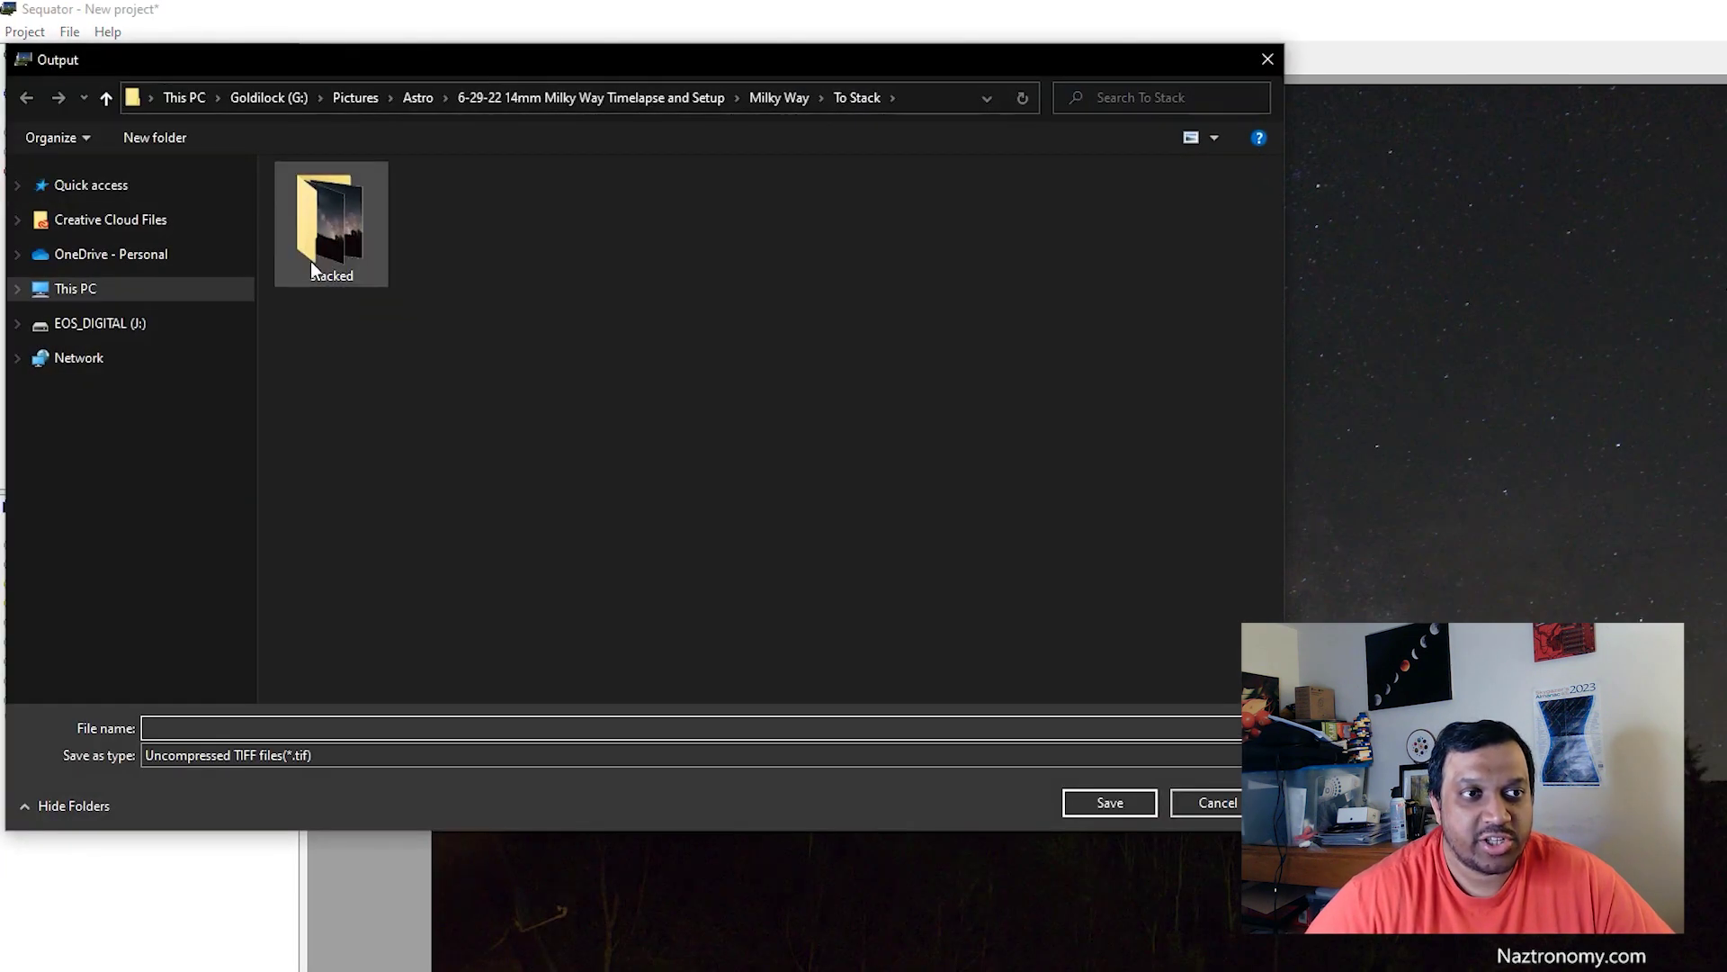
type("milky_way")
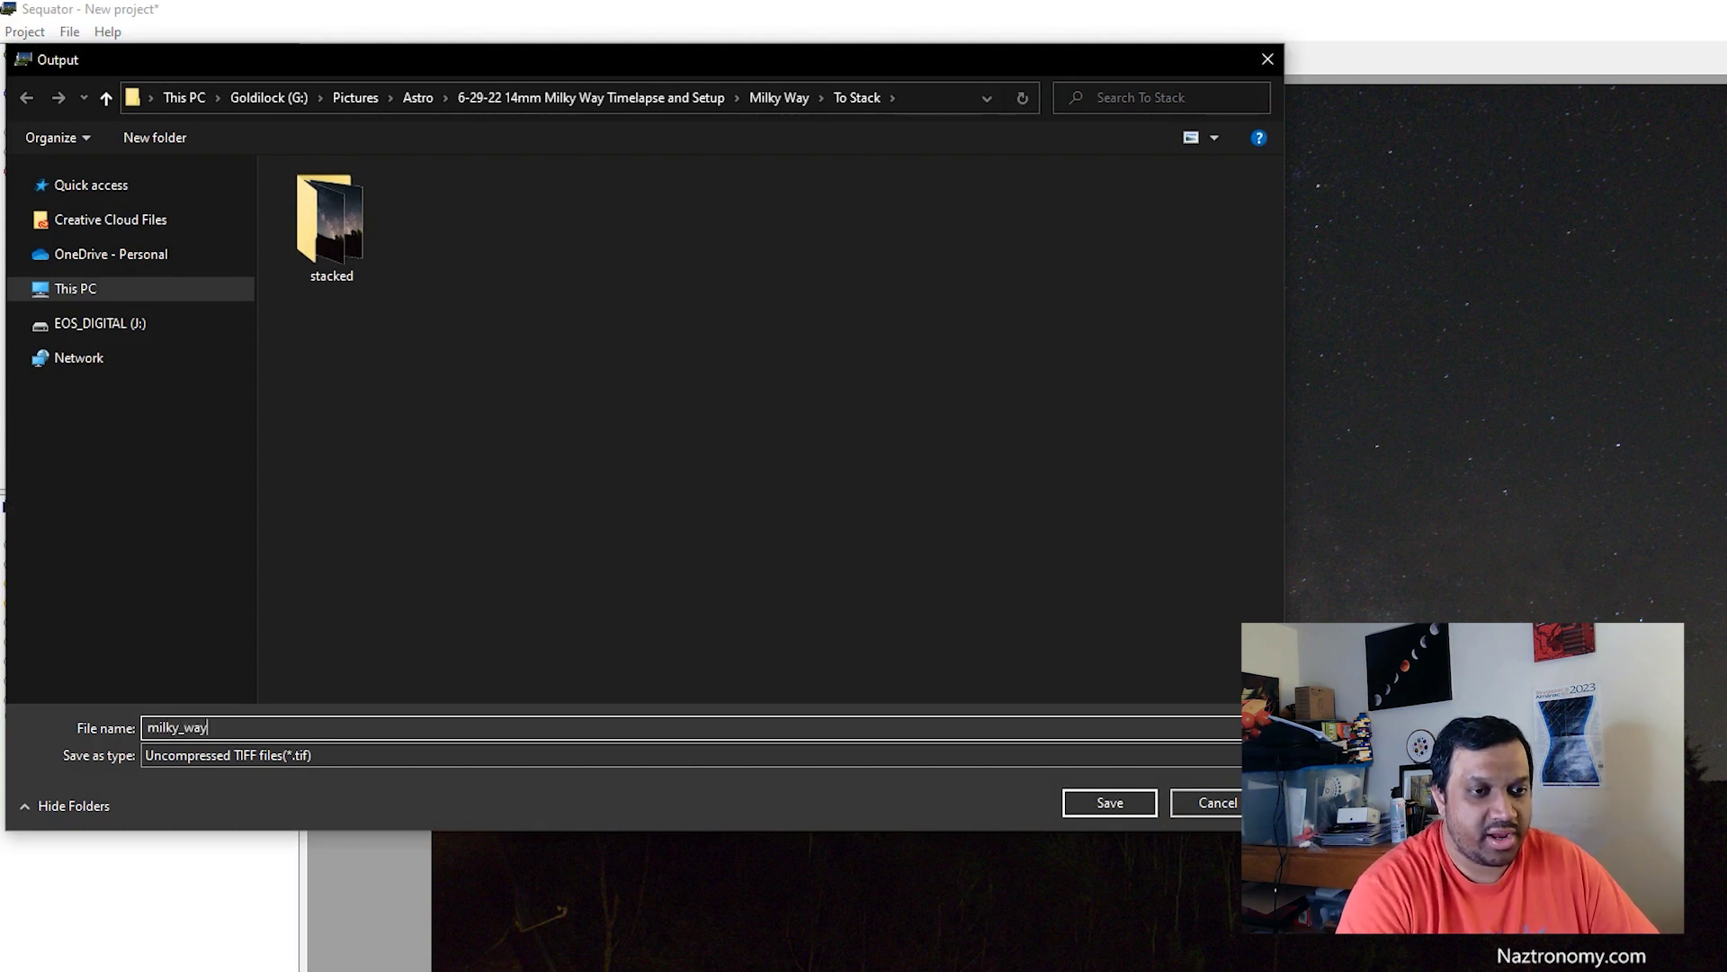
key("Return")
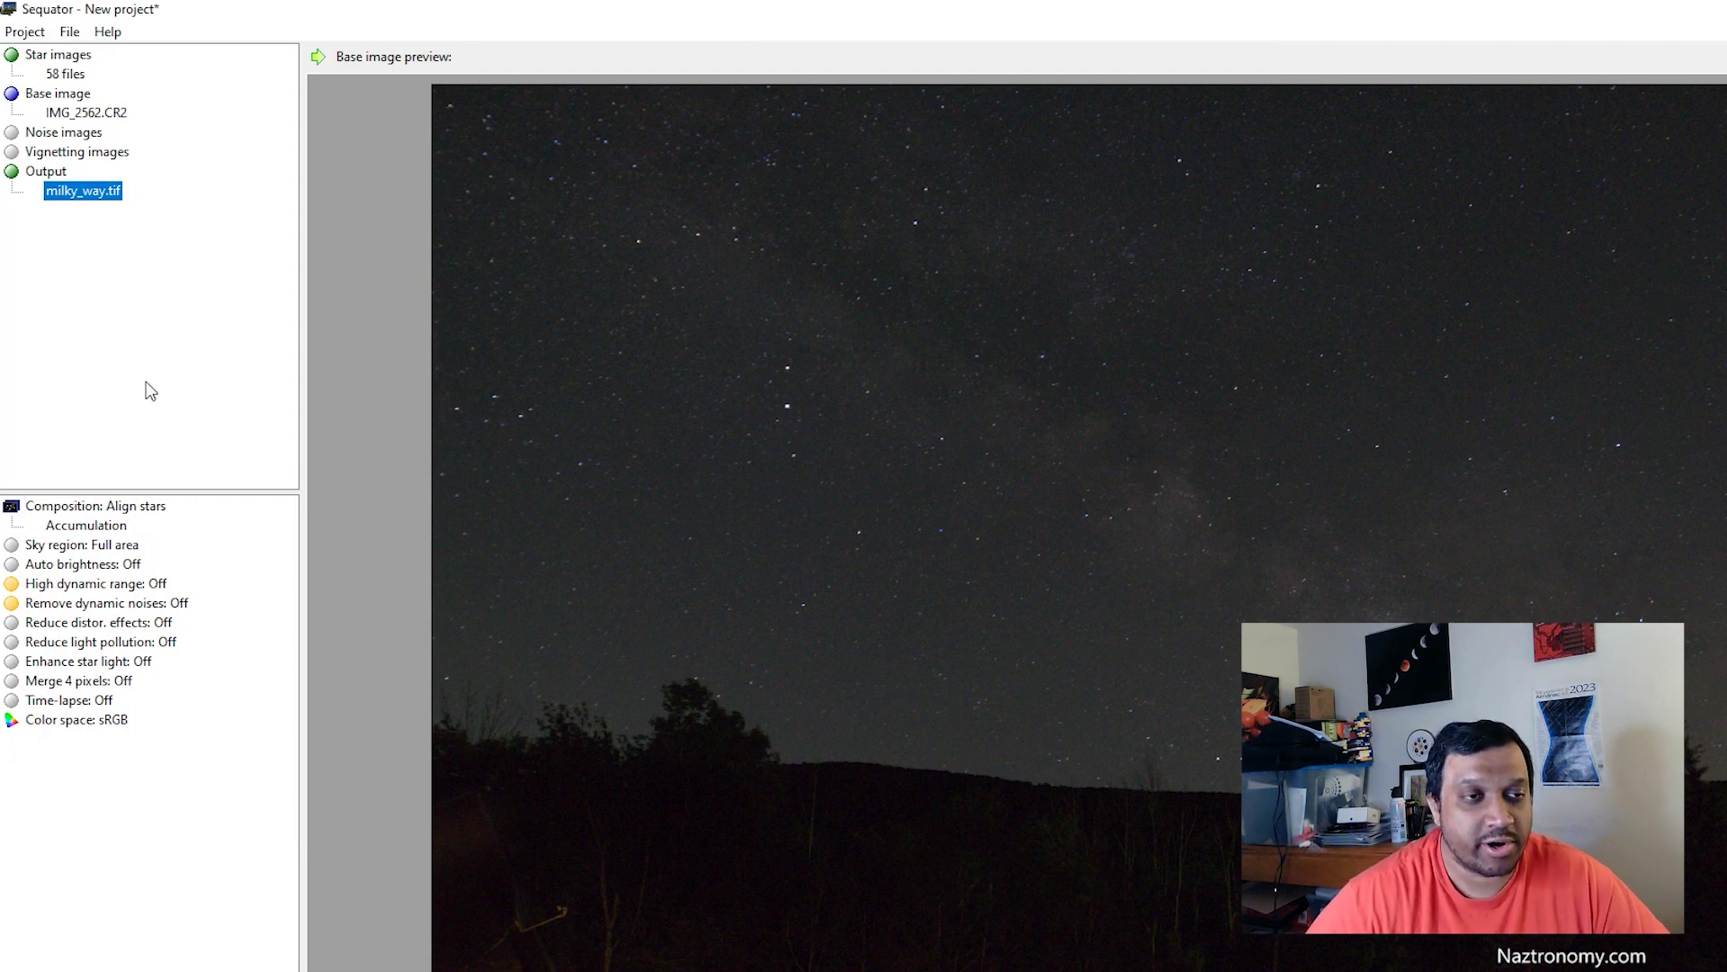
Keep Align stars composition after trying Trails, and enable Freeze ground
left_click(87, 507)
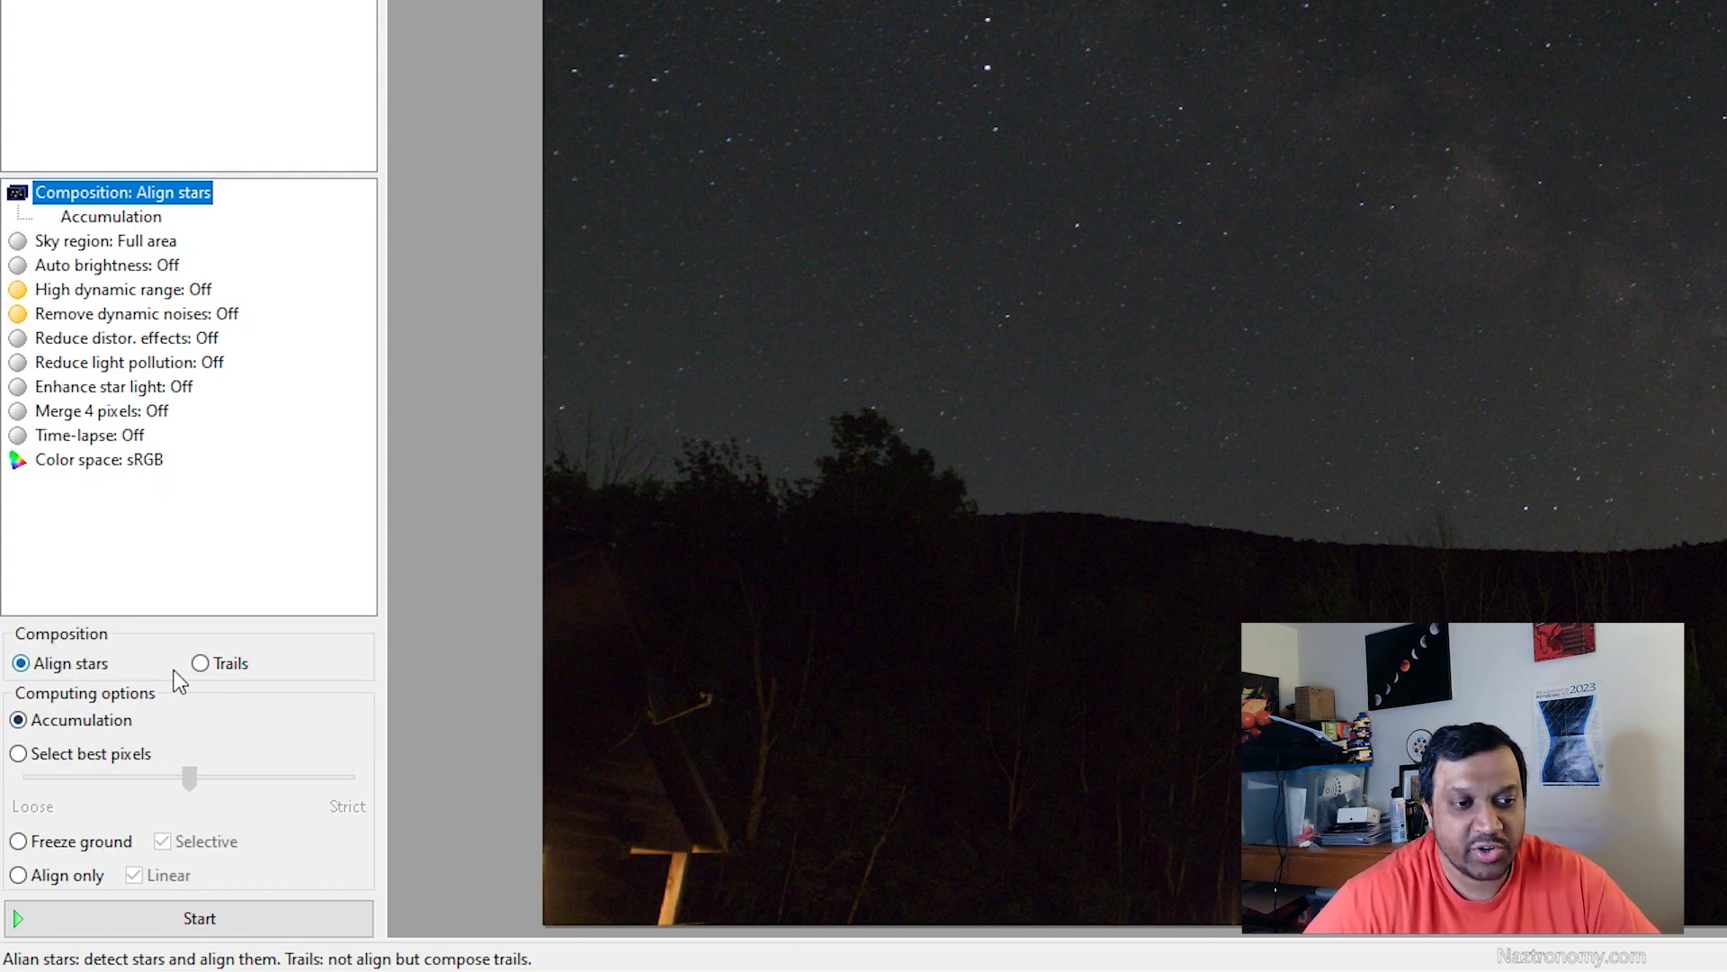
left_click(232, 663)
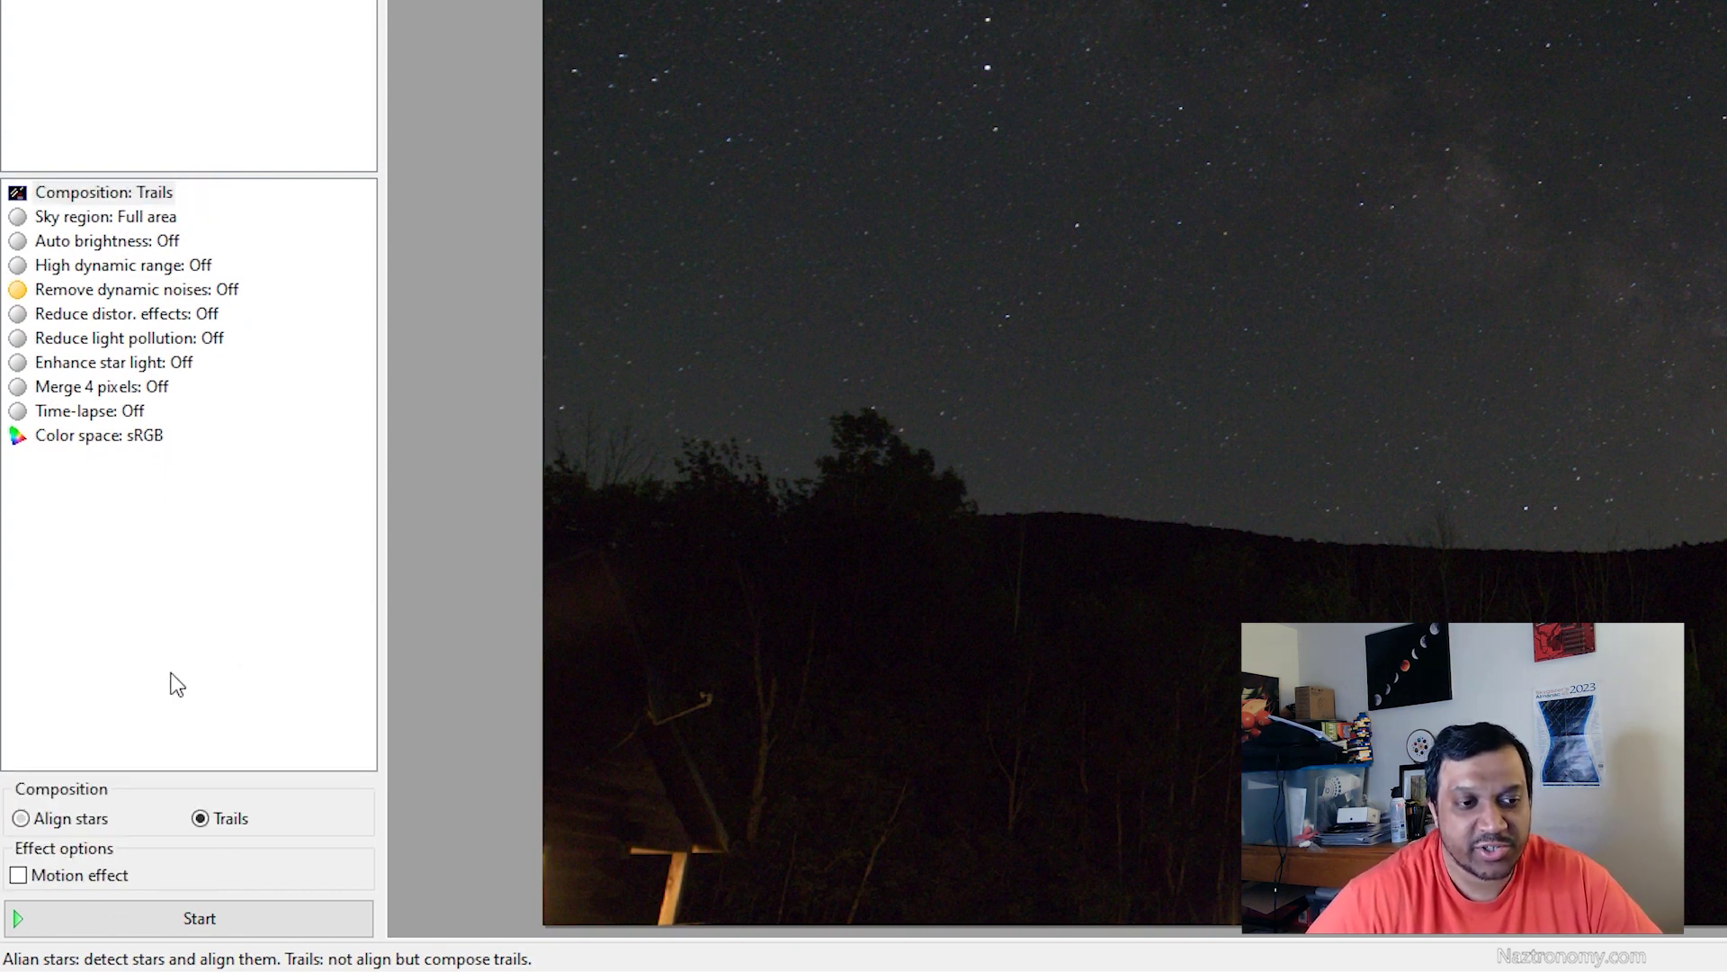
left_click(59, 822)
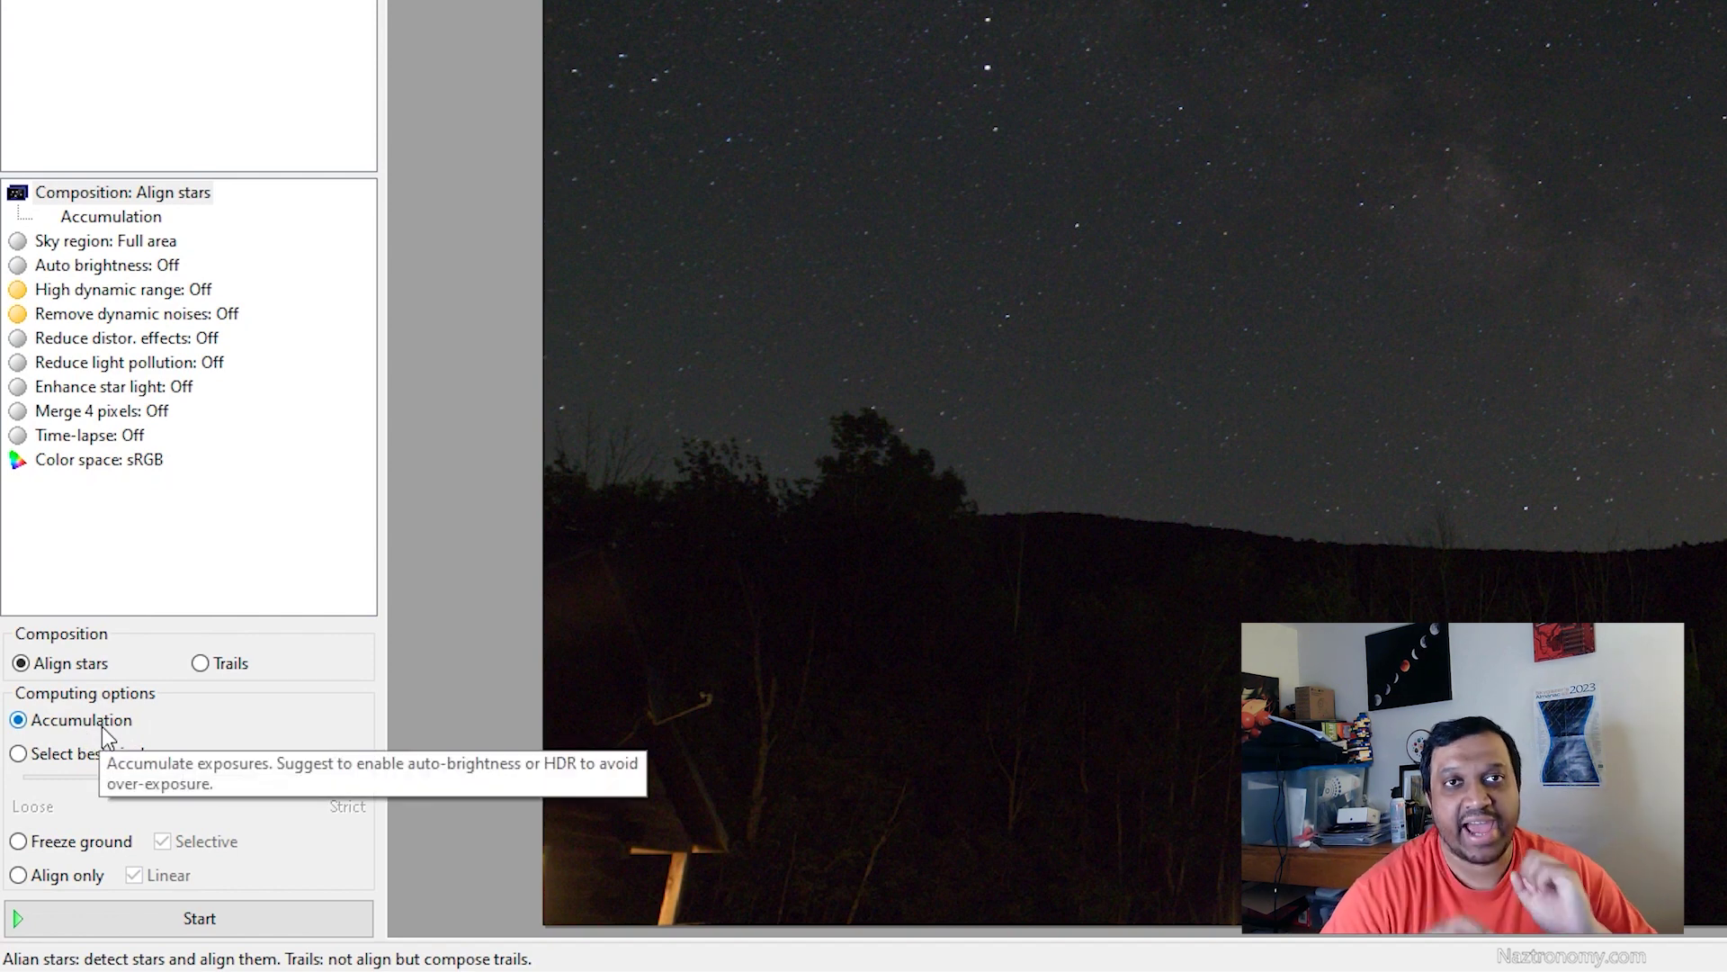
left_click(67, 846)
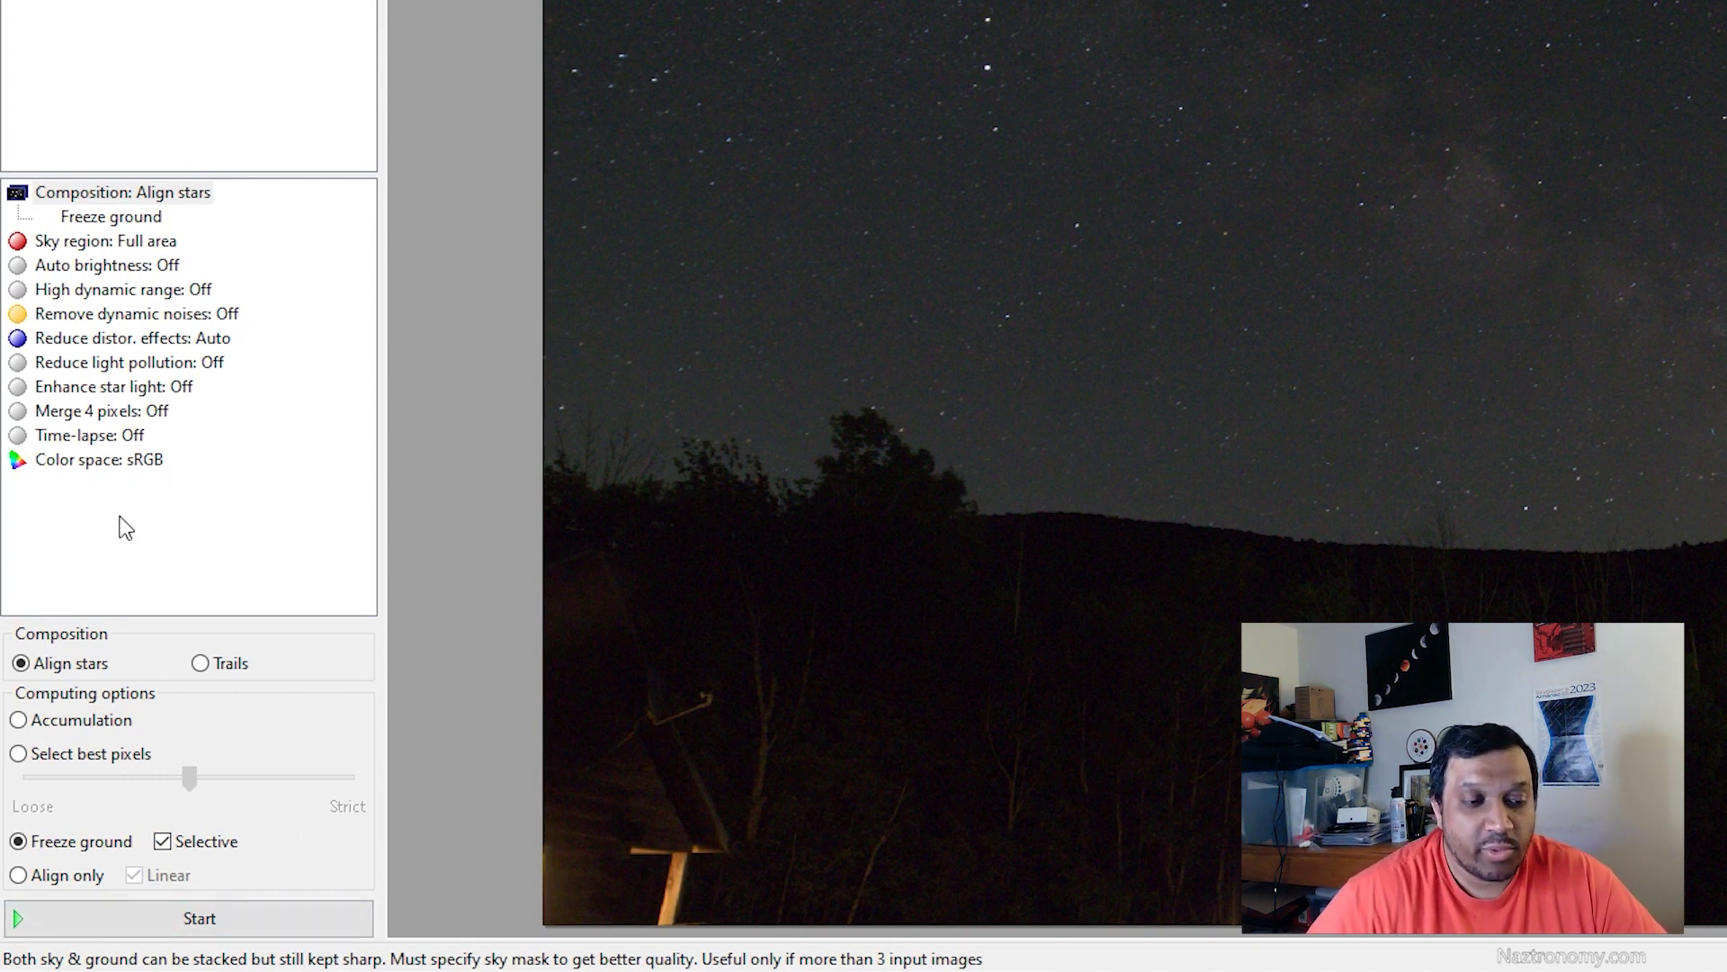
left_click(63, 248)
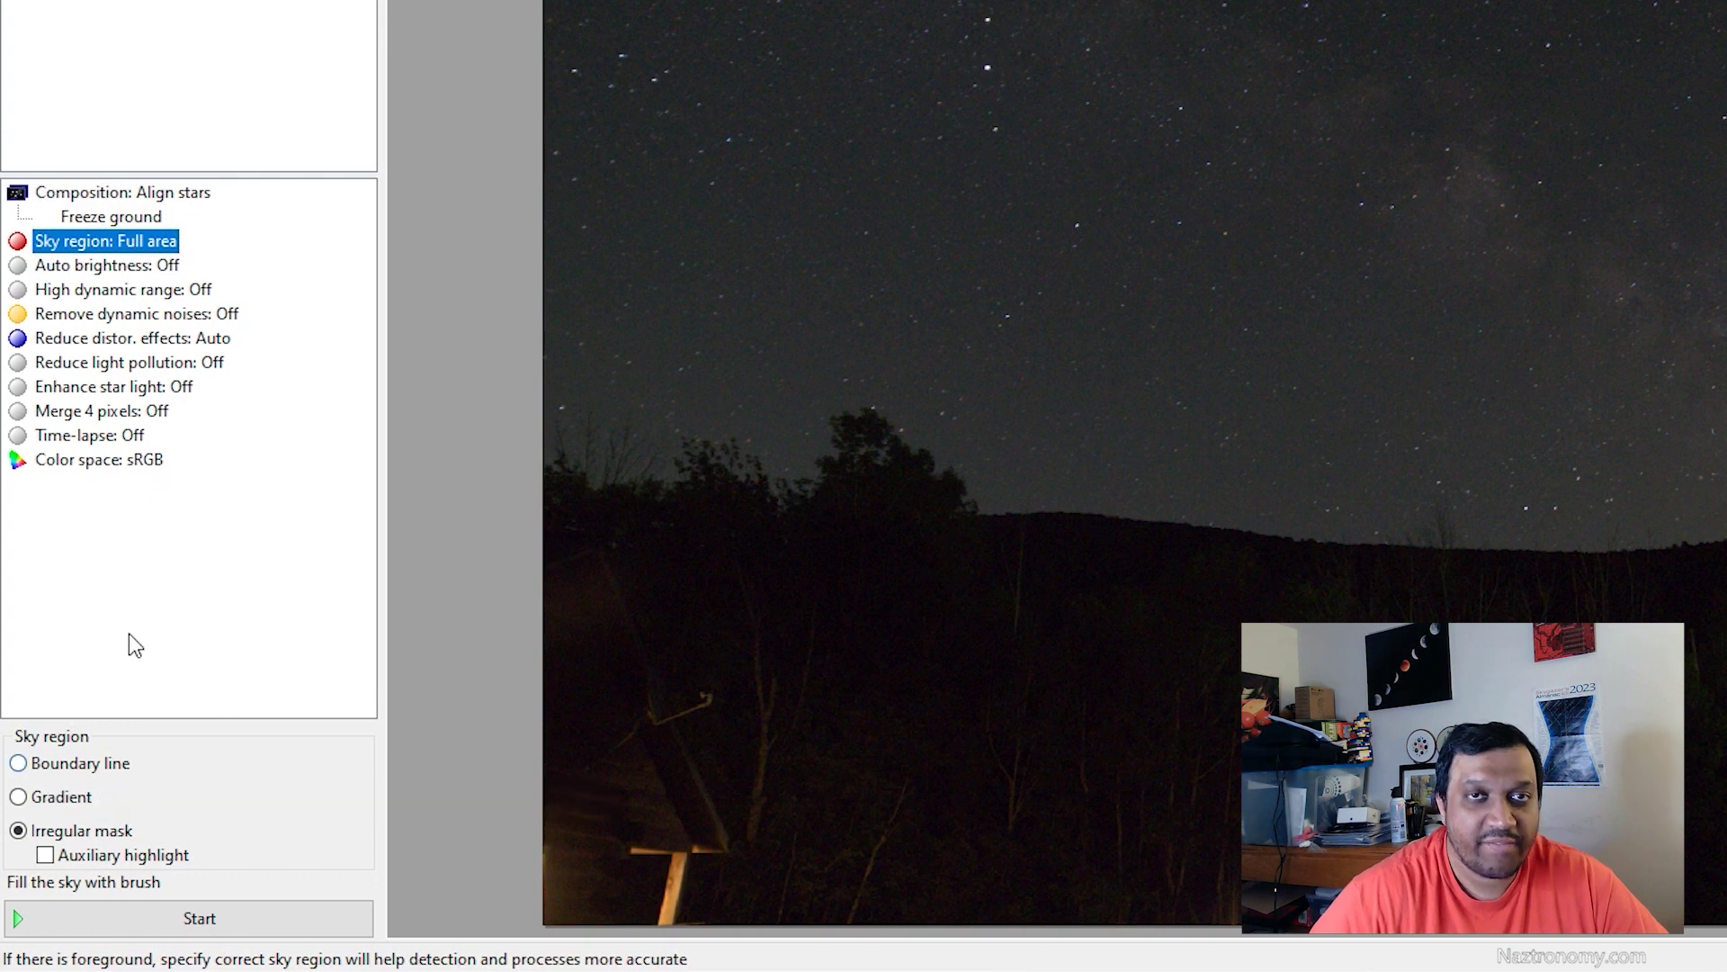
Try Boundary and Gradient sky regions along the horizon, then switch to Irregular mask
left_click(75, 767)
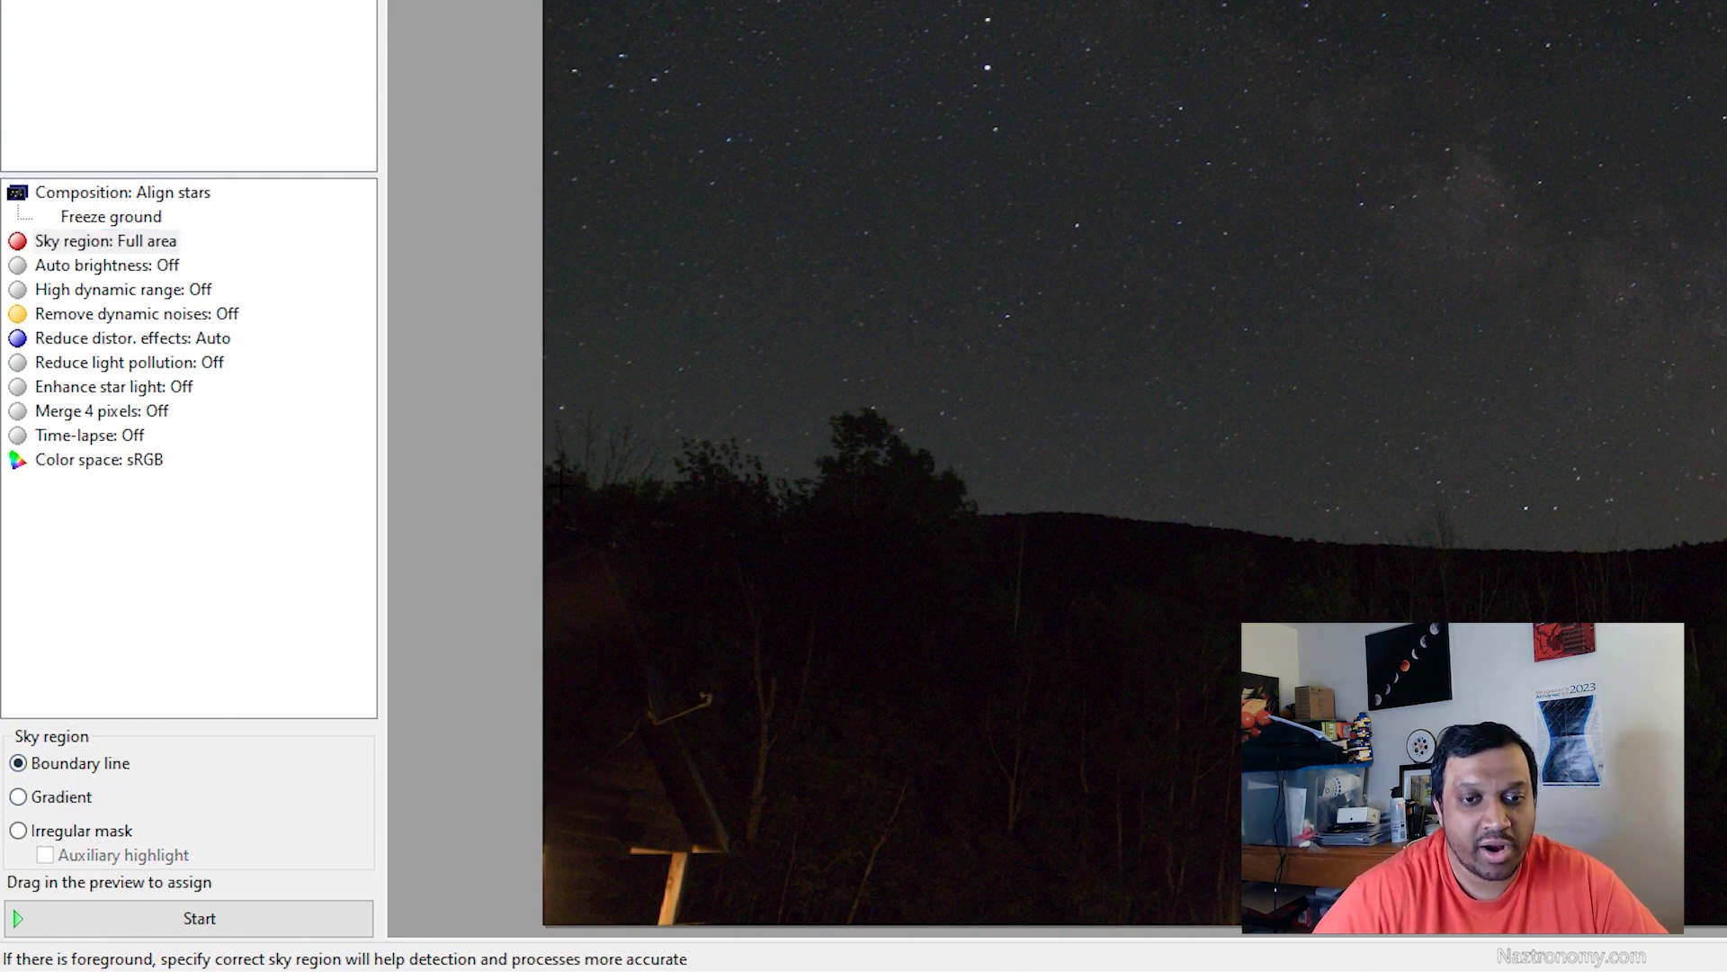
mouse_move(969, 513)
left_mouse_down()
mouse_move(1170, 563)
mouse_move(1125, 605)
mouse_move(1215, 515)
mouse_move(1260, 500)
mouse_move(855, 487)
mouse_move(868, 400)
mouse_move(1169, 441)
mouse_move(720, 414)
mouse_move(1080, 342)
mouse_move(715, 306)
mouse_move(744, 416)
mouse_move(702, 522)
mouse_move(704, 500)
left_mouse_up()
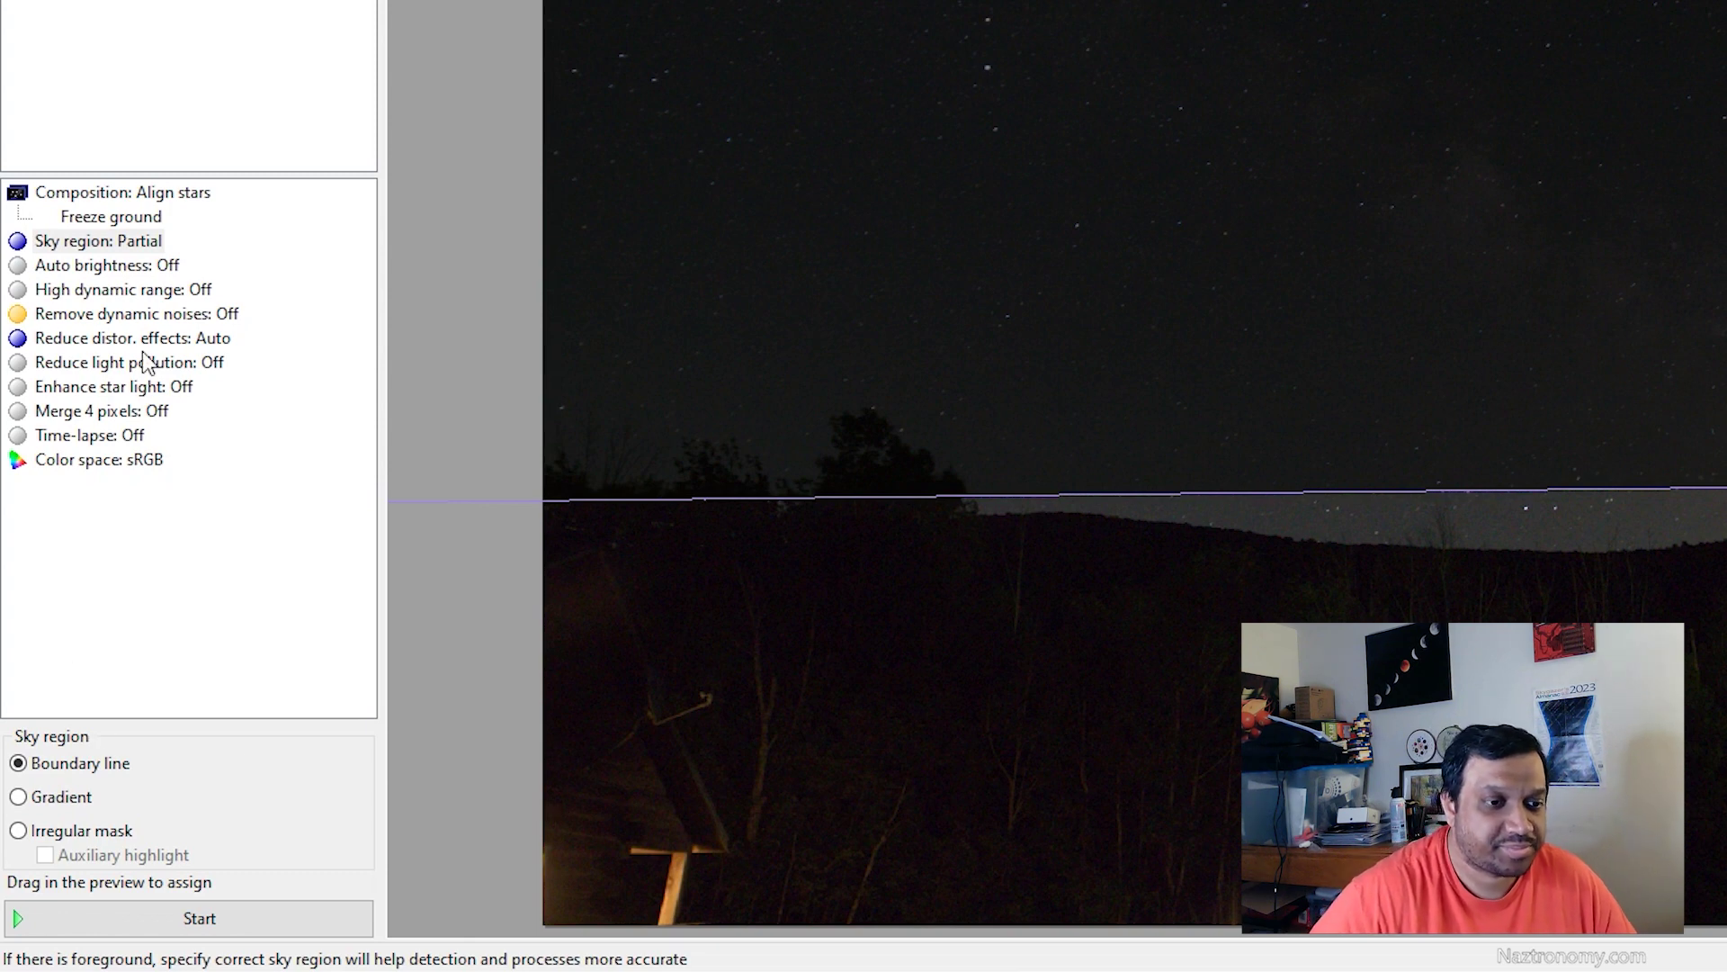
left_click(54, 797)
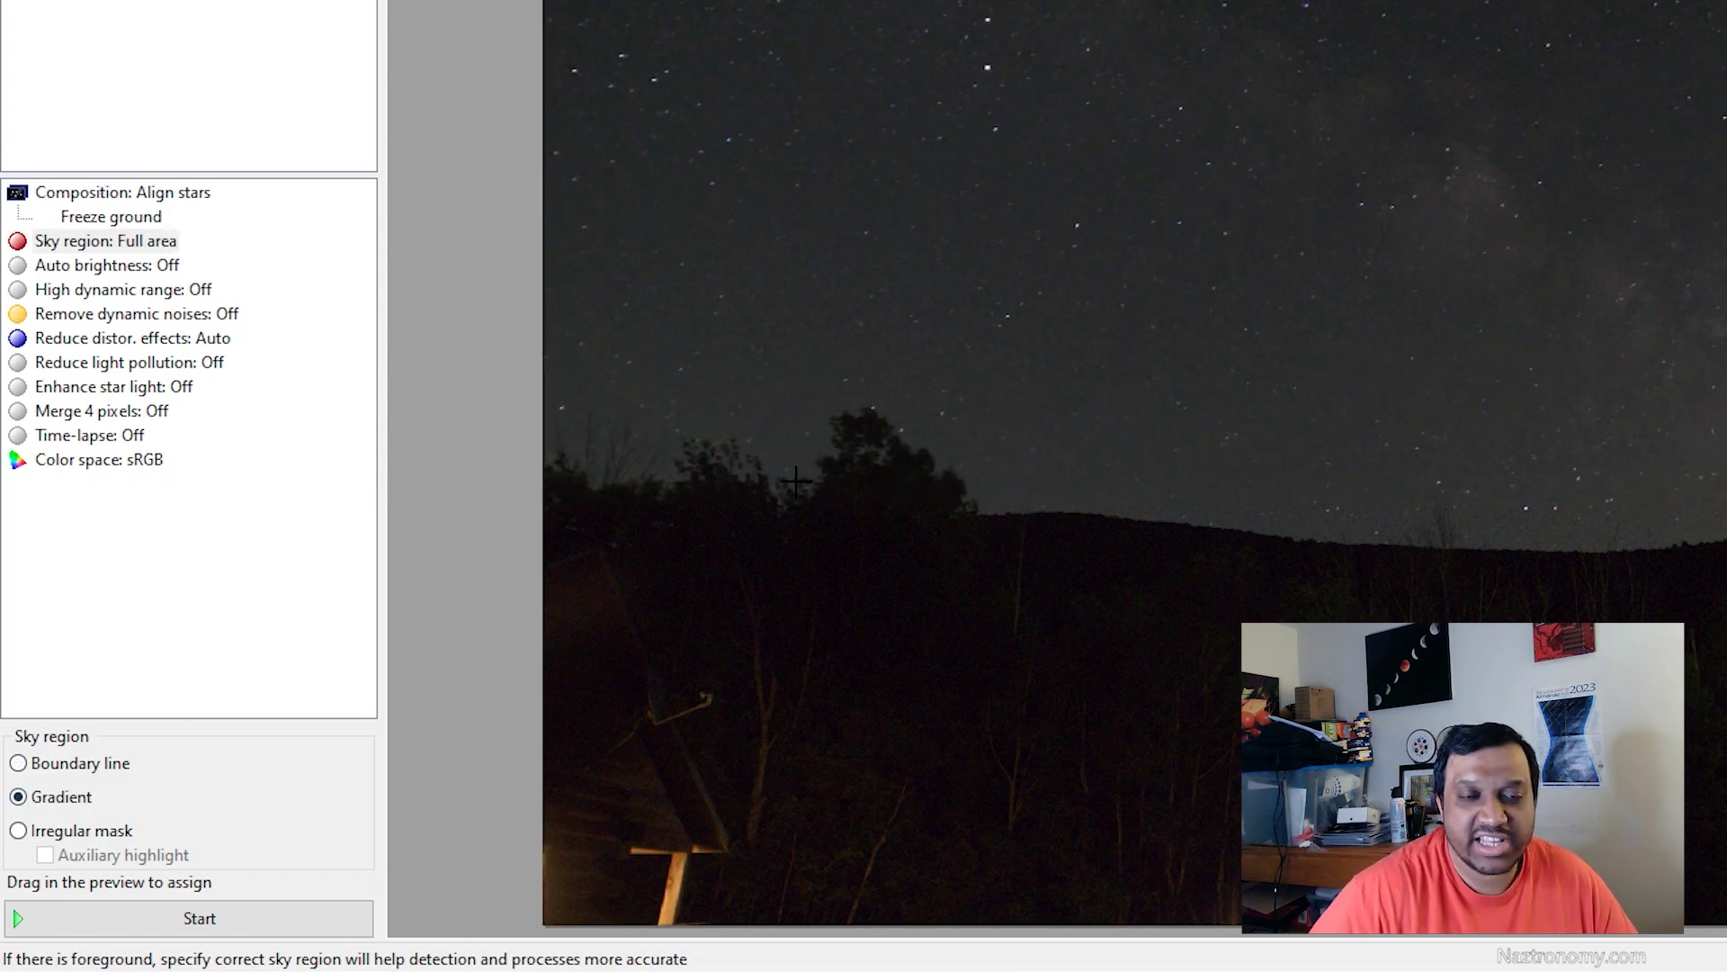
left_click_drag(796, 482, 780, 349)
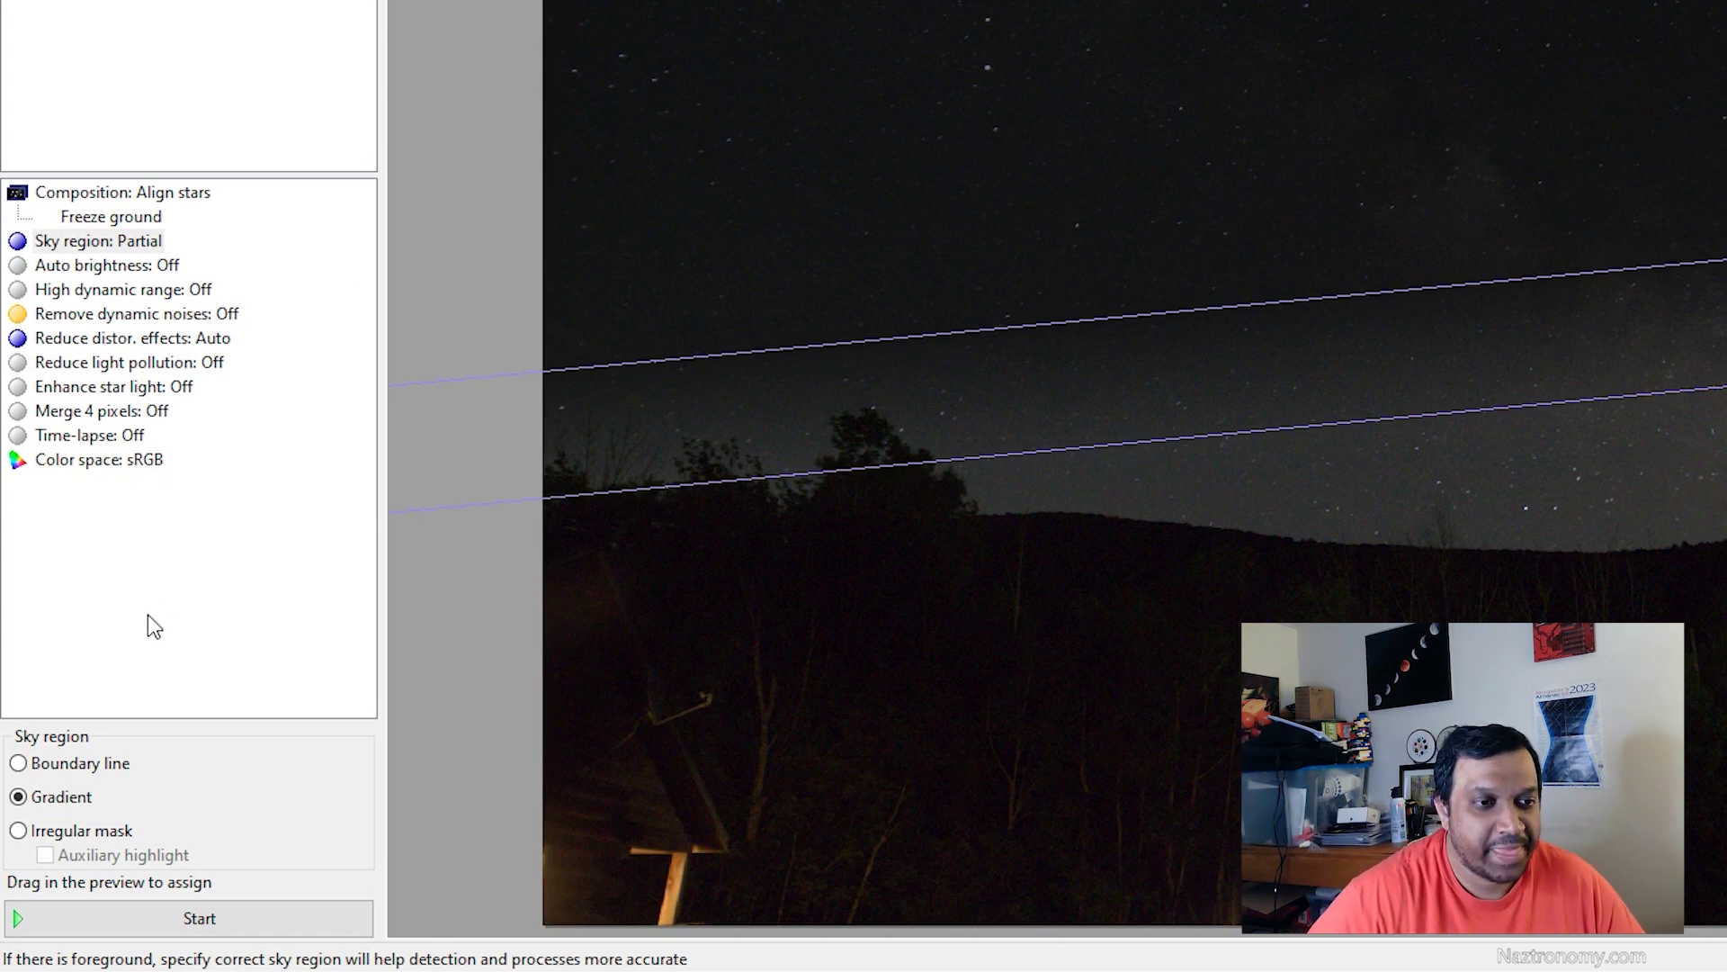
left_click(18, 829)
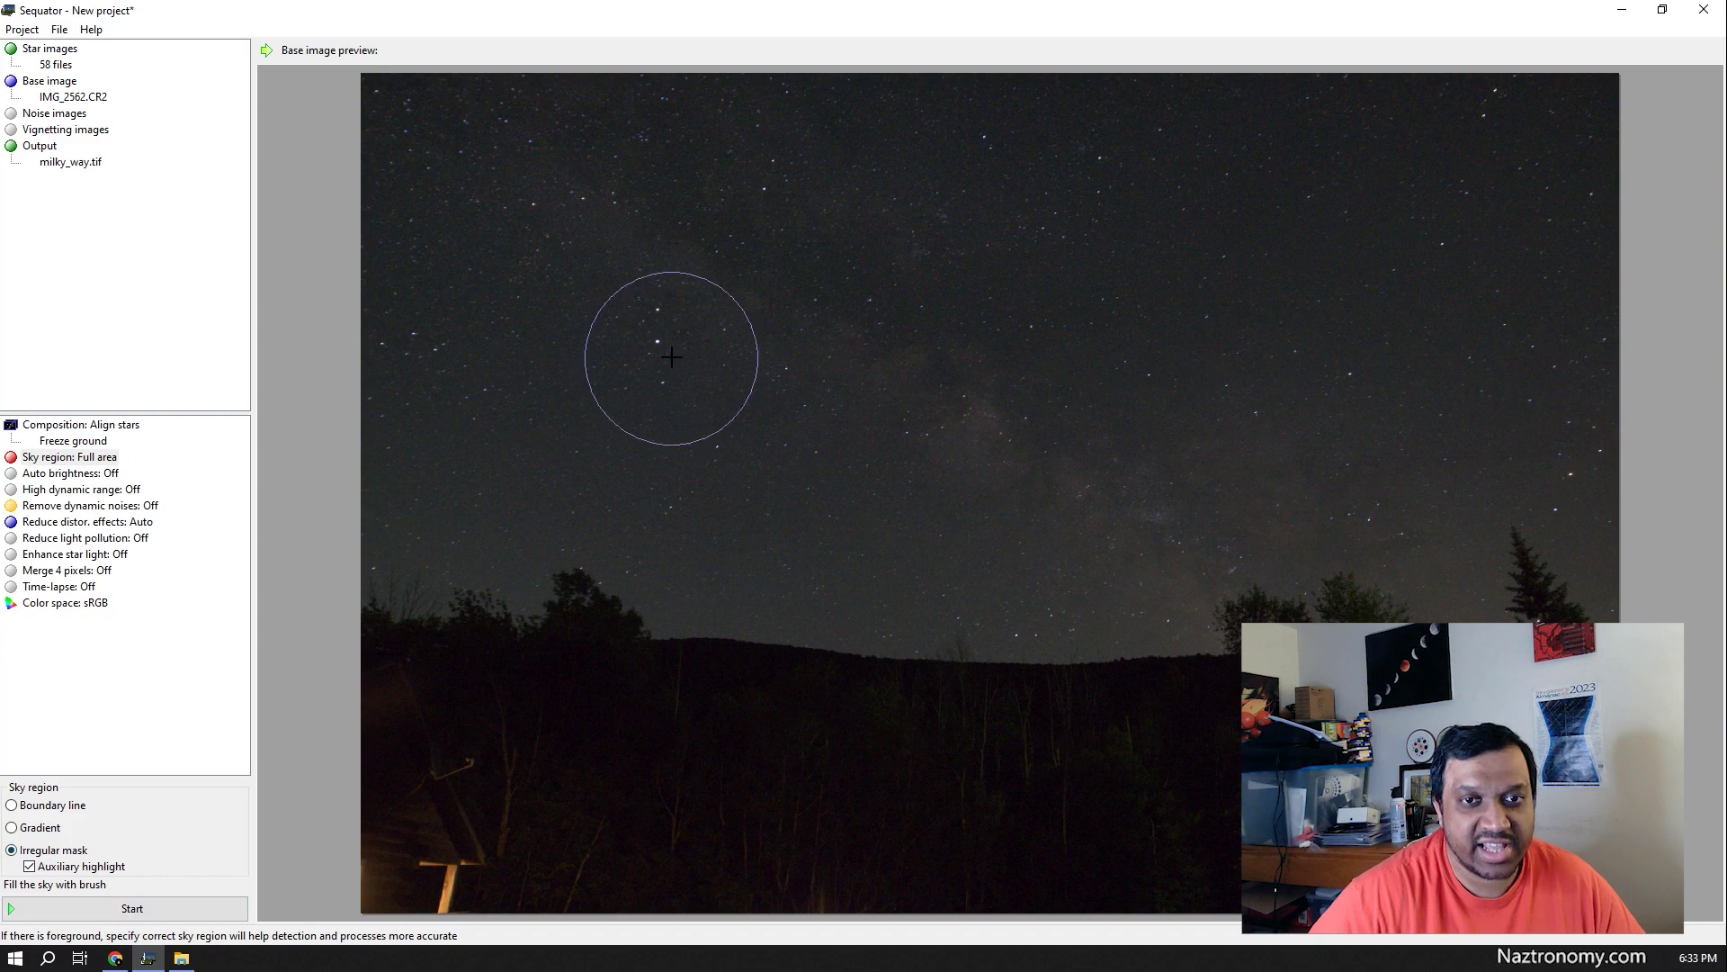
Brush the upper sky and the right side down toward the horizon into the mask
left_click(797, 228)
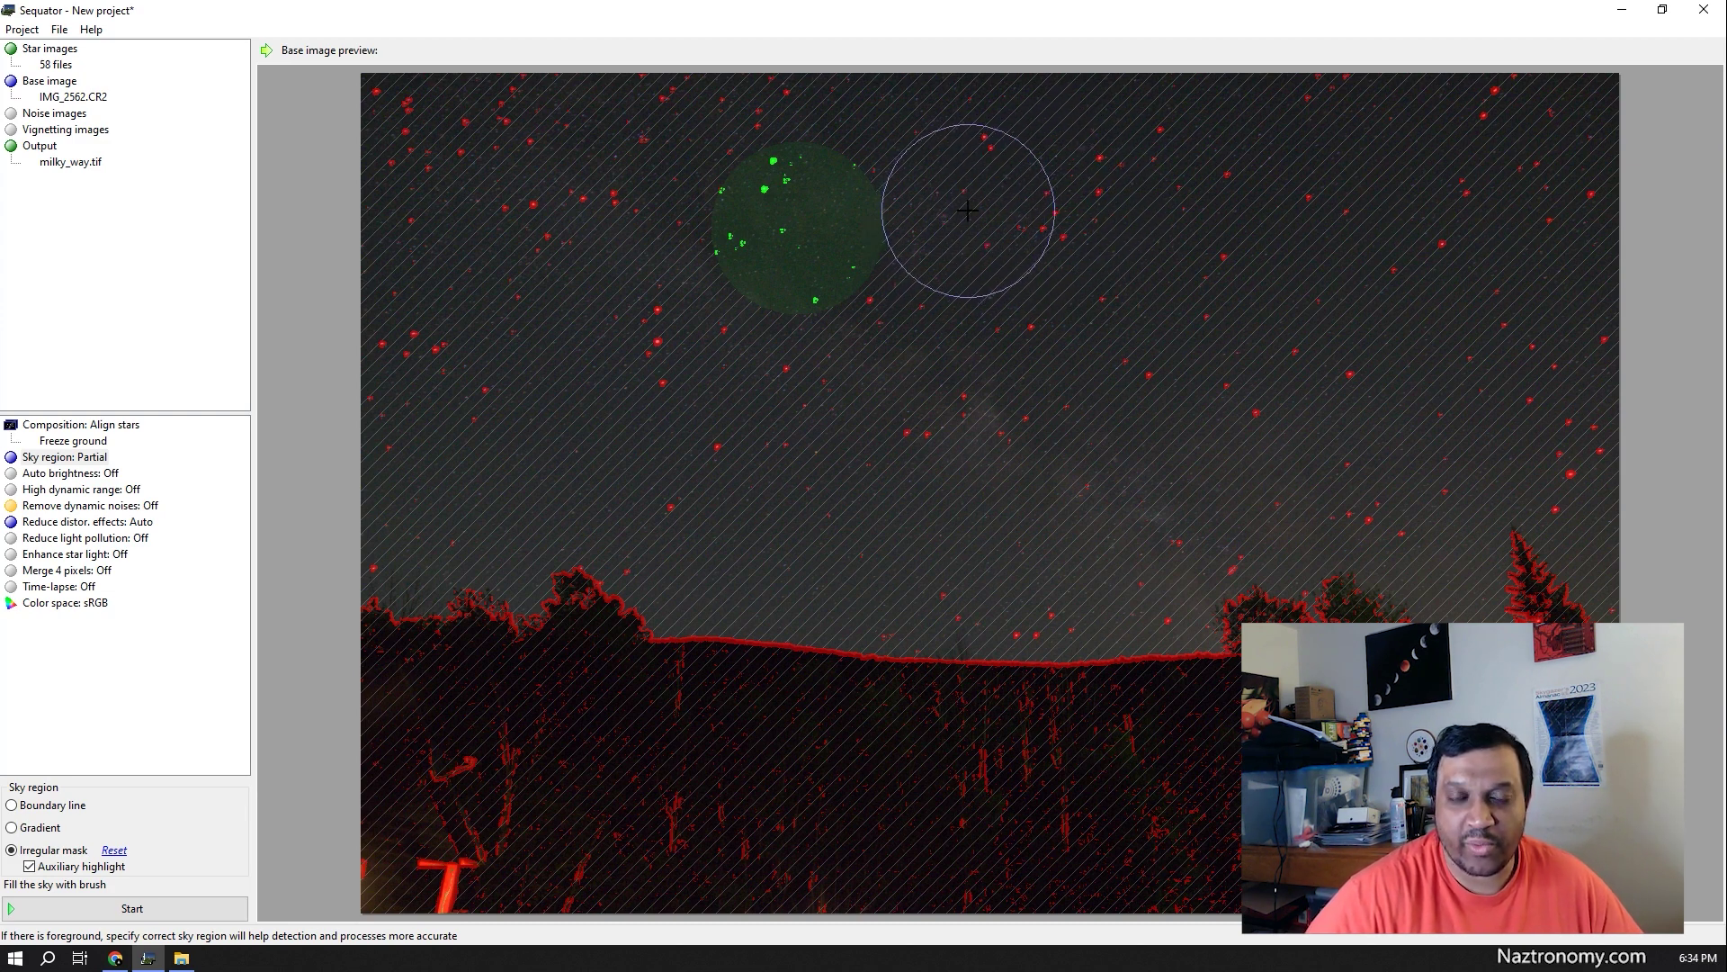
mouse_move(1014, 180)
left_mouse_down()
mouse_move(1396, 144)
mouse_move(432, 135)
mouse_move(1565, 144)
mouse_move(306, 189)
mouse_move(1534, 278)
mouse_move(455, 278)
mouse_move(933, 347)
mouse_move(835, 328)
left_mouse_up()
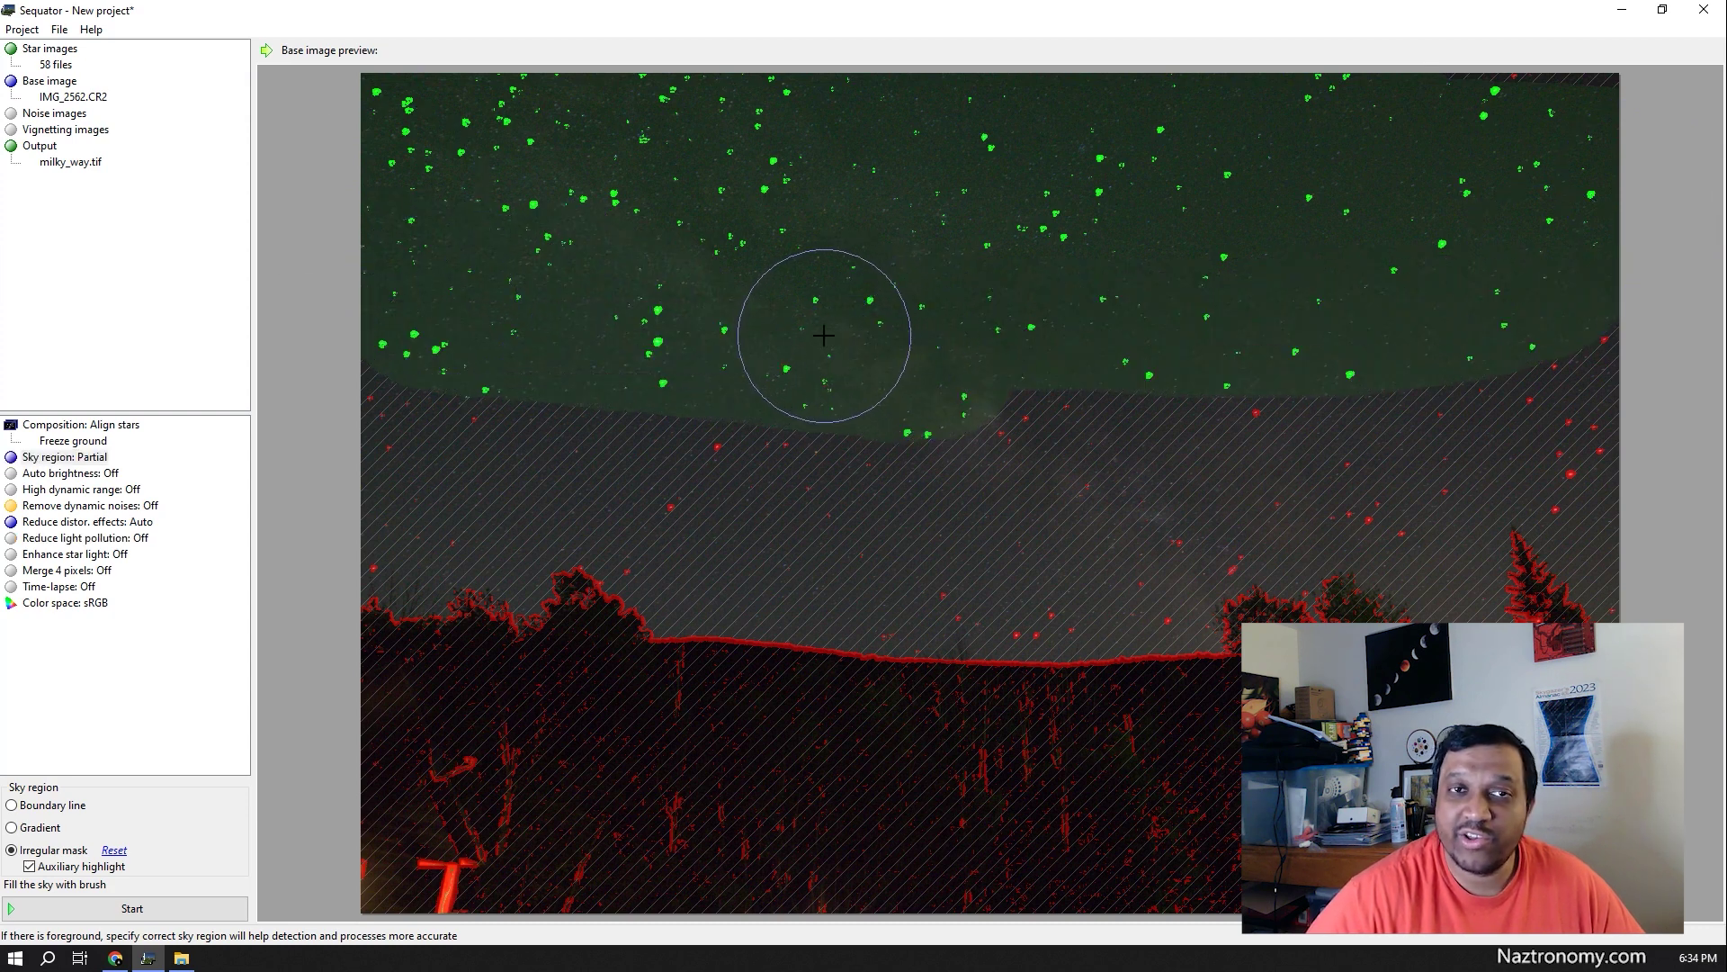
scroll(835, 333, "down", 4)
scroll(829, 340, "up", 6)
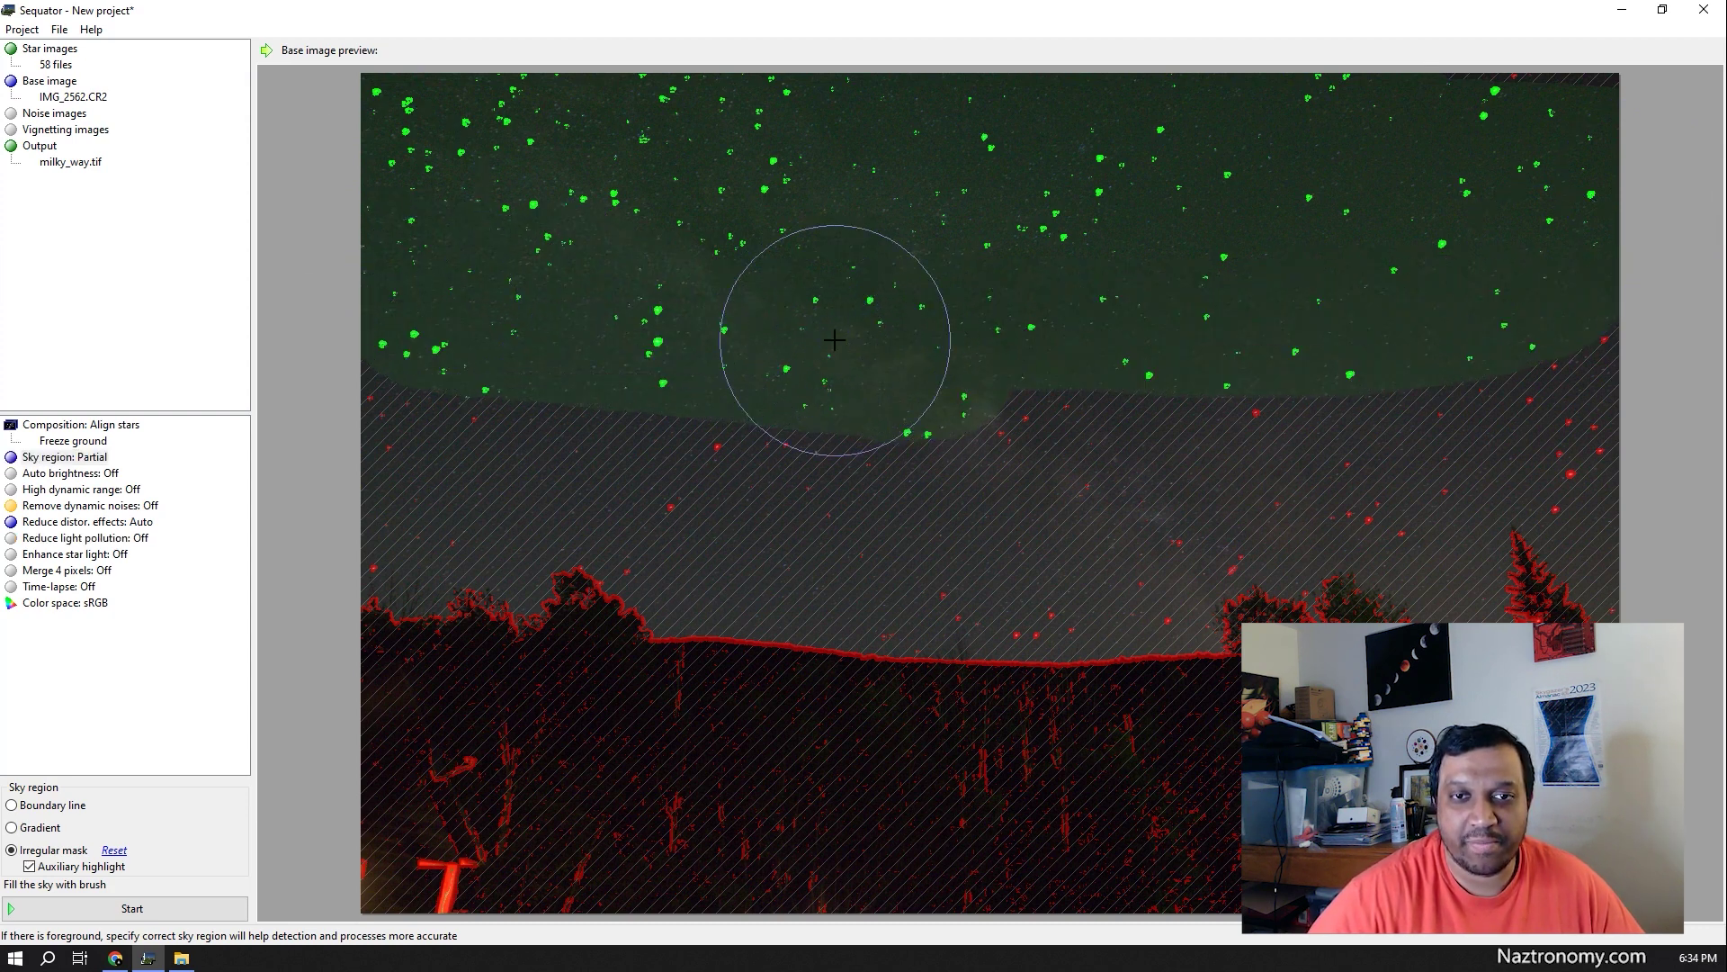
scroll(828, 351, "down", 4)
mouse_move(991, 437)
left_mouse_down()
mouse_move(1562, 378)
mouse_move(1581, 473)
mouse_move(1562, 442)
mouse_move(1398, 455)
mouse_move(1274, 497)
mouse_move(1003, 505)
mouse_move(681, 472)
mouse_move(388, 408)
mouse_move(386, 516)
mouse_move(573, 482)
mouse_move(683, 525)
mouse_move(669, 538)
mouse_move(813, 552)
left_mouse_up()
mouse_move(1022, 560)
left_mouse_down()
mouse_move(1021, 589)
mouse_move(952, 553)
mouse_move(895, 549)
mouse_move(880, 574)
left_mouse_up()
Undo the tree spill and fill sky gaps near the right edge, horizon and mountain peak
scroll(1169, 522, "down", 2)
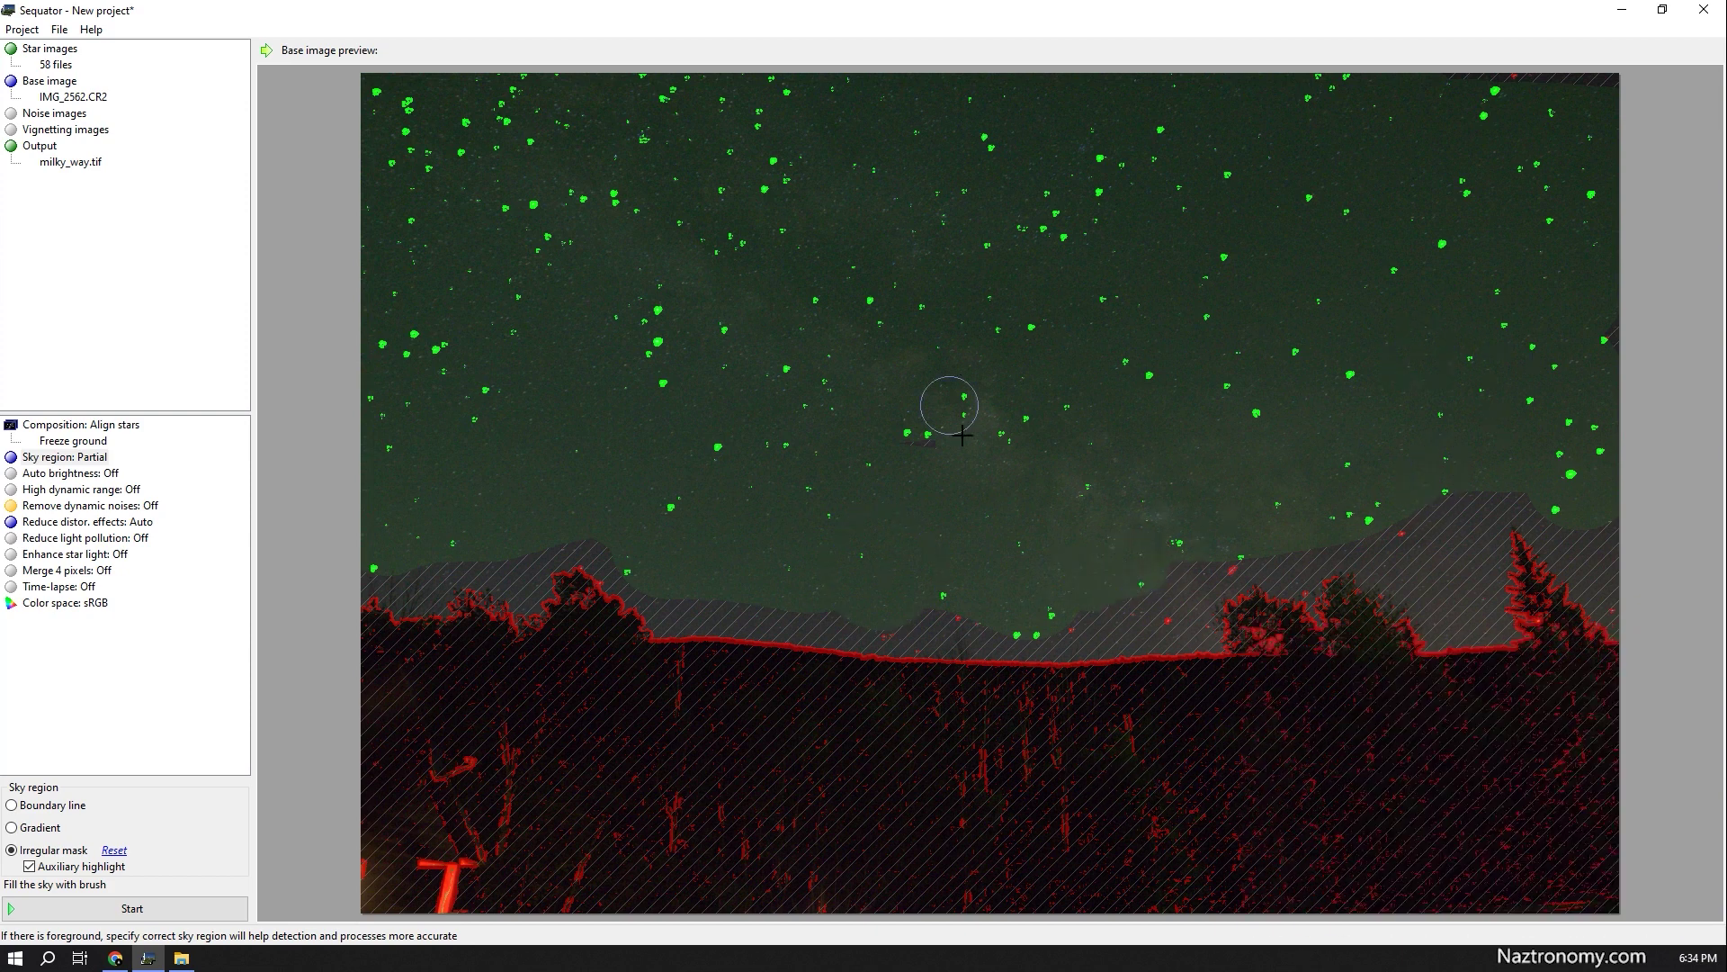
mouse_move(1184, 702)
left_mouse_down()
mouse_move(1206, 740)
mouse_move(1184, 609)
mouse_move(1177, 692)
mouse_move(1273, 665)
left_mouse_up()
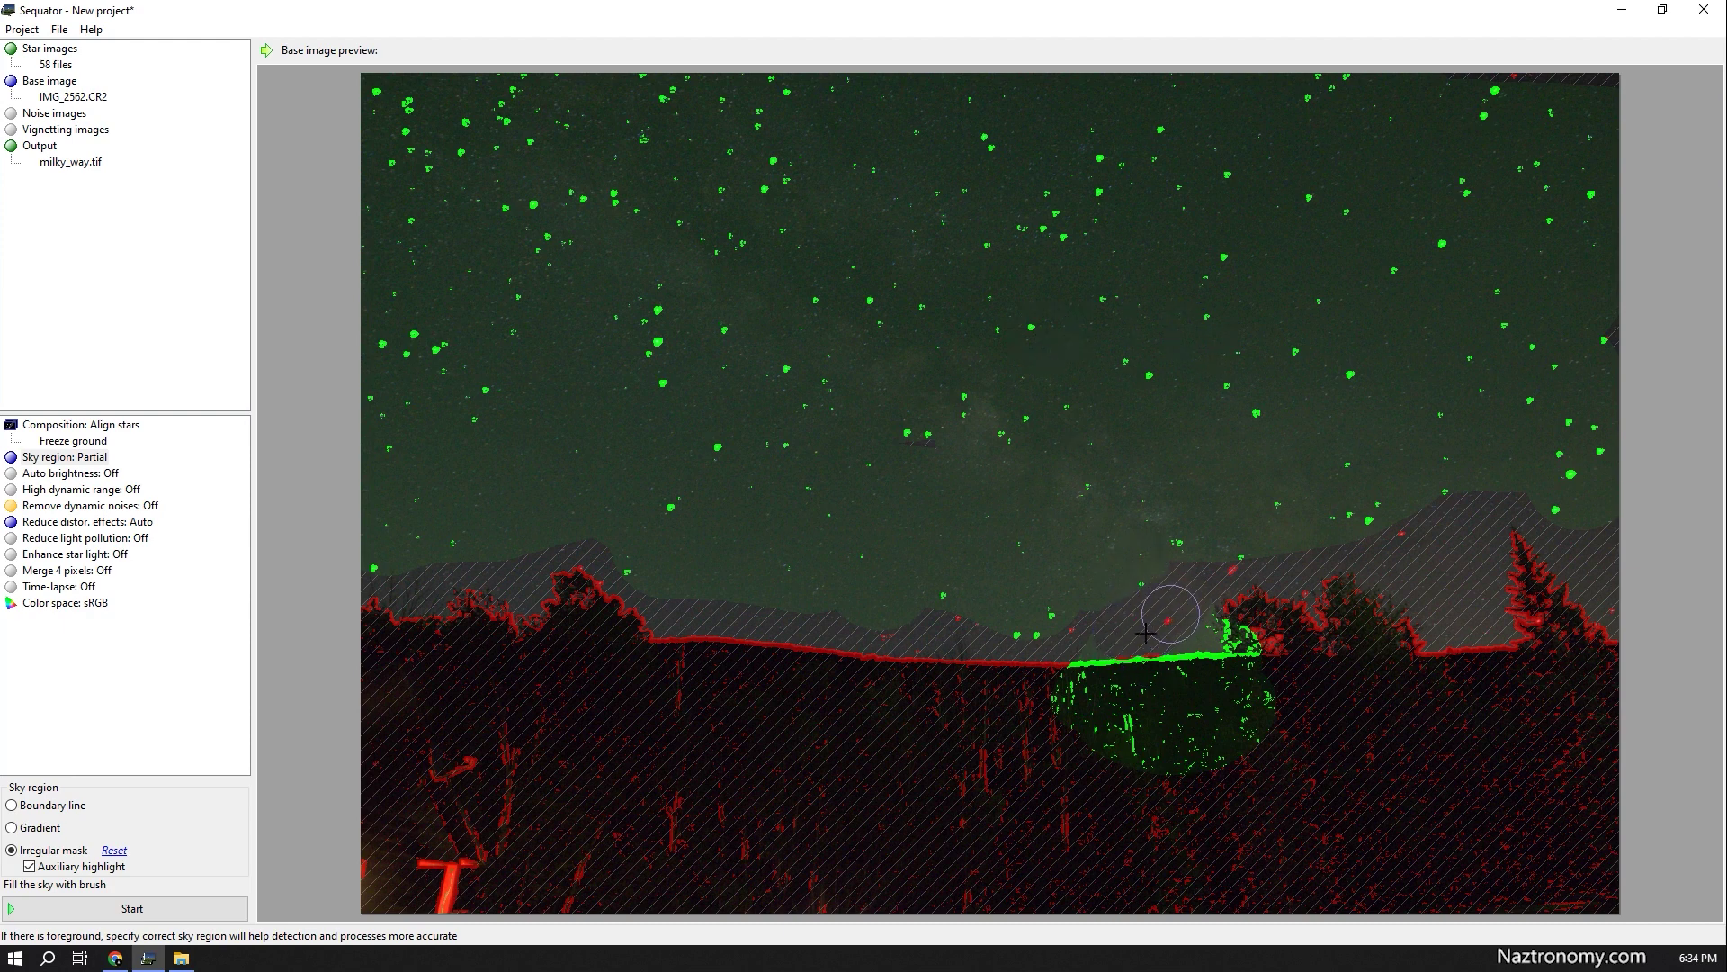
key("ctrl+z")
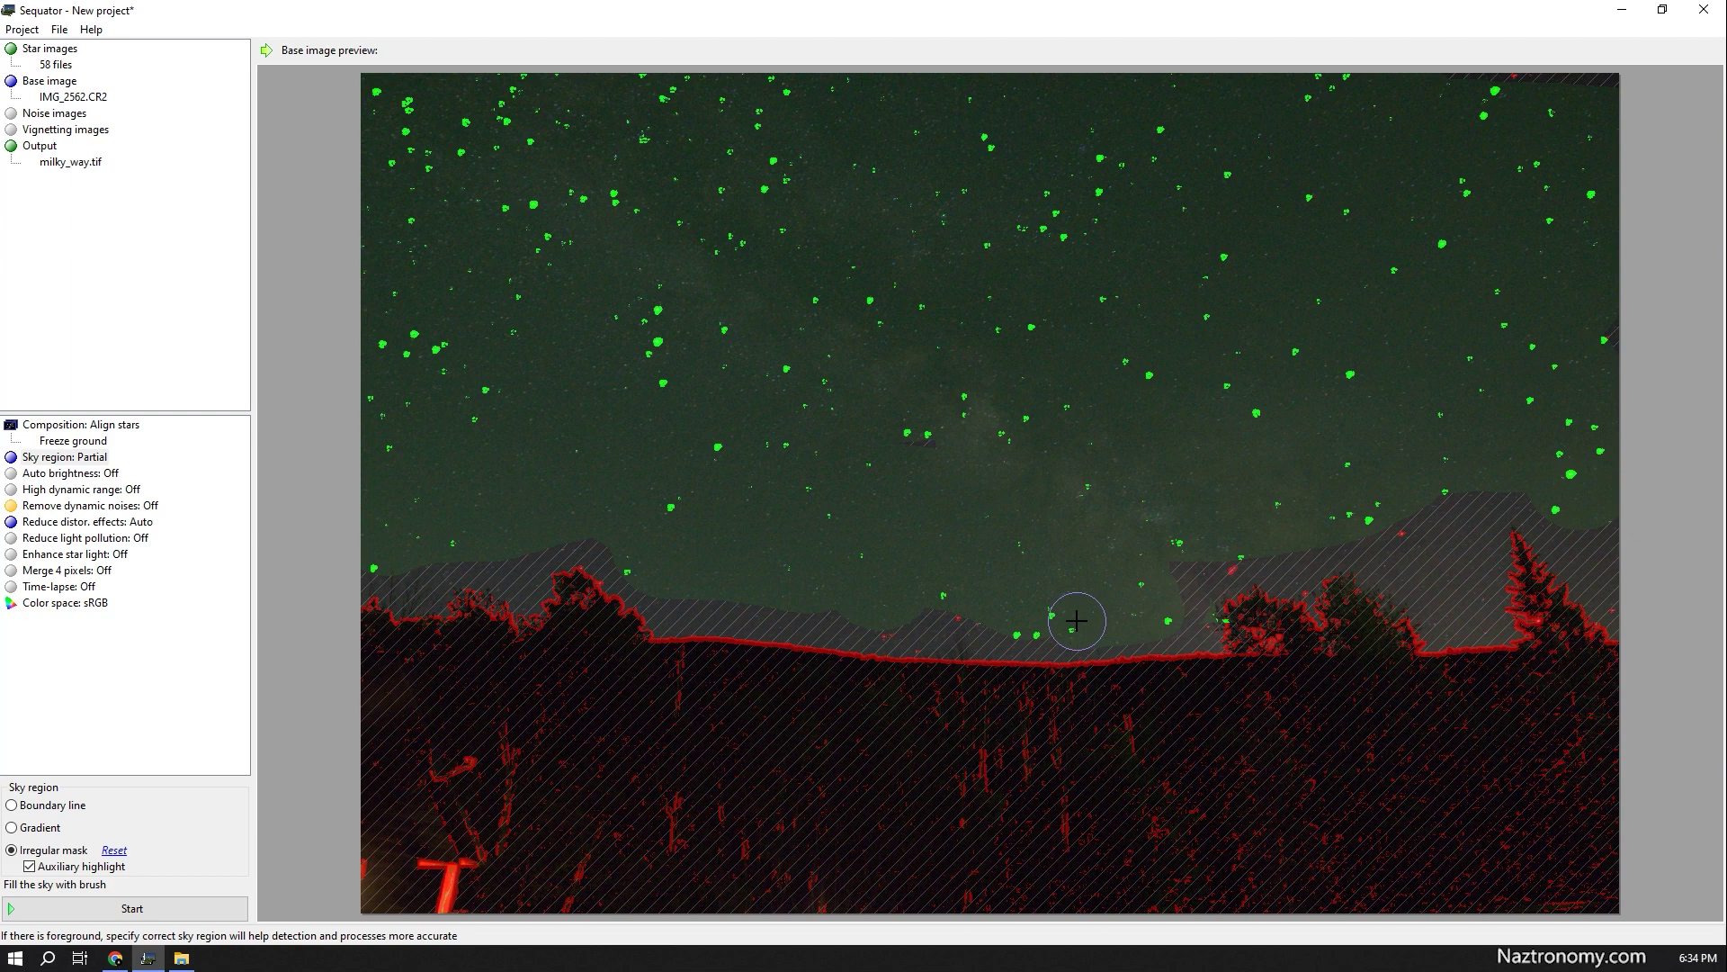
mouse_move(1407, 489)
left_mouse_down()
mouse_move(1420, 547)
mouse_move(1528, 480)
left_mouse_up()
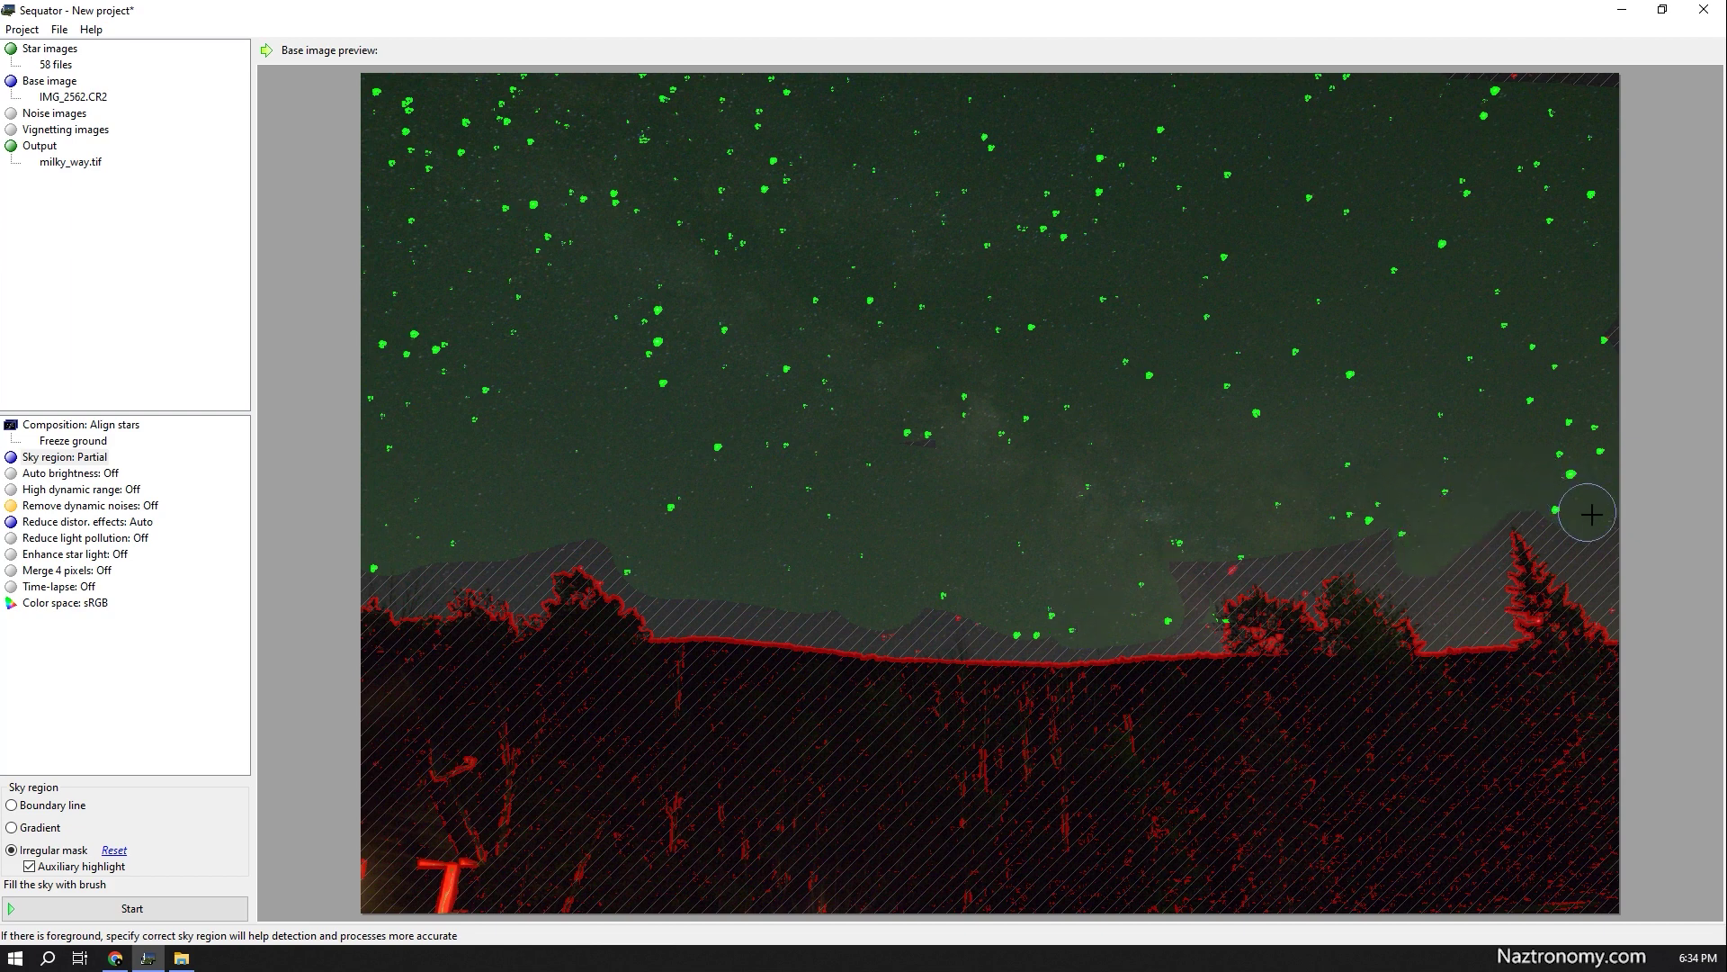
mouse_move(1266, 546)
left_mouse_down()
mouse_move(1211, 551)
mouse_move(1174, 580)
mouse_move(800, 603)
left_mouse_up()
mouse_move(505, 539)
left_mouse_down()
mouse_move(586, 526)
mouse_move(556, 596)
mouse_move(694, 648)
mouse_move(954, 663)
left_mouse_up()
left_click(96, 474)
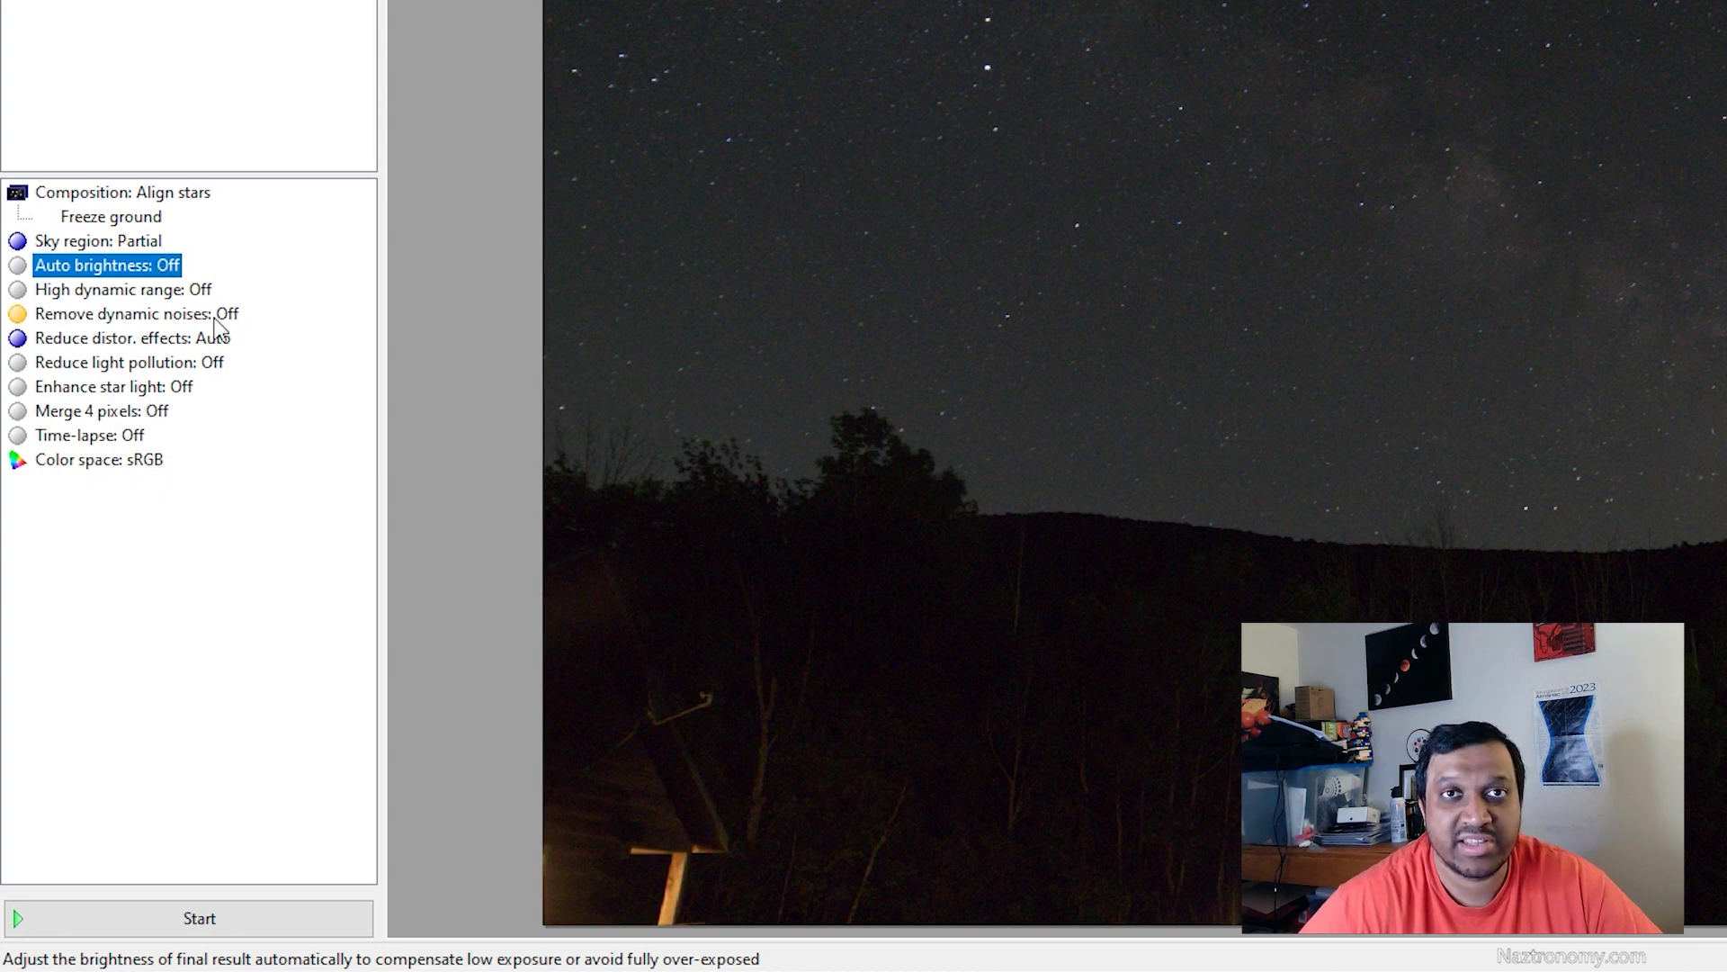
Turn Remove dynamic noises On in Sequator, keeping Auto brightness and High dynamic range off
left_click(117, 290)
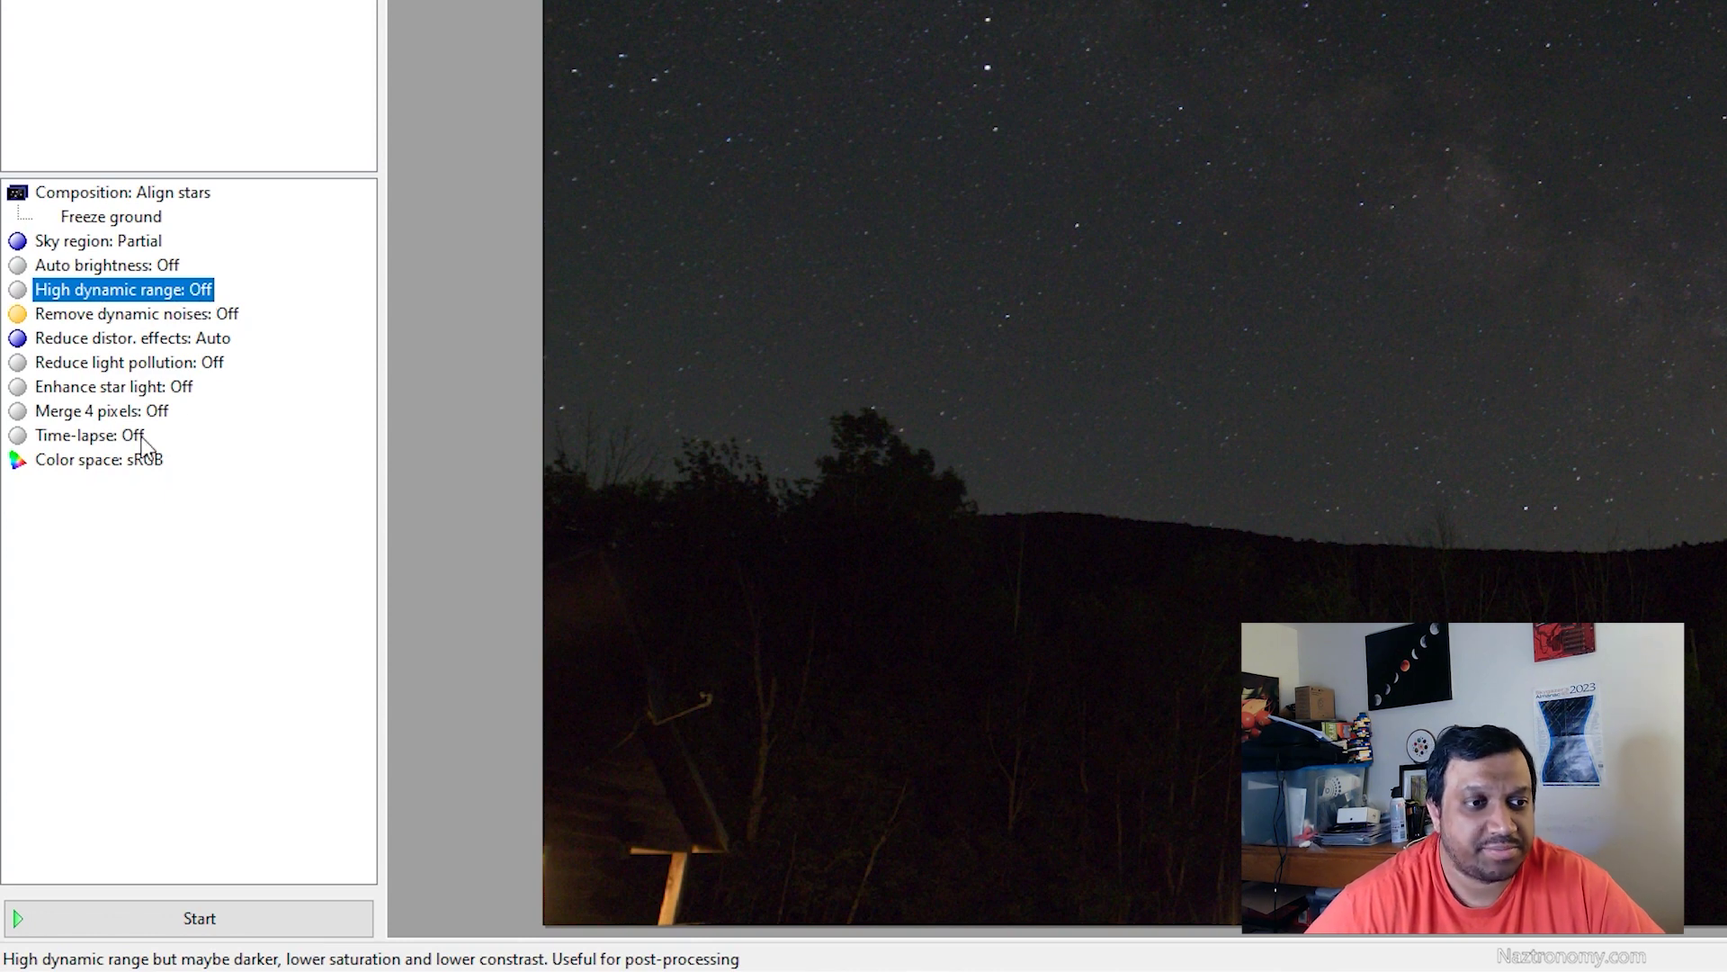
left_click(216, 315)
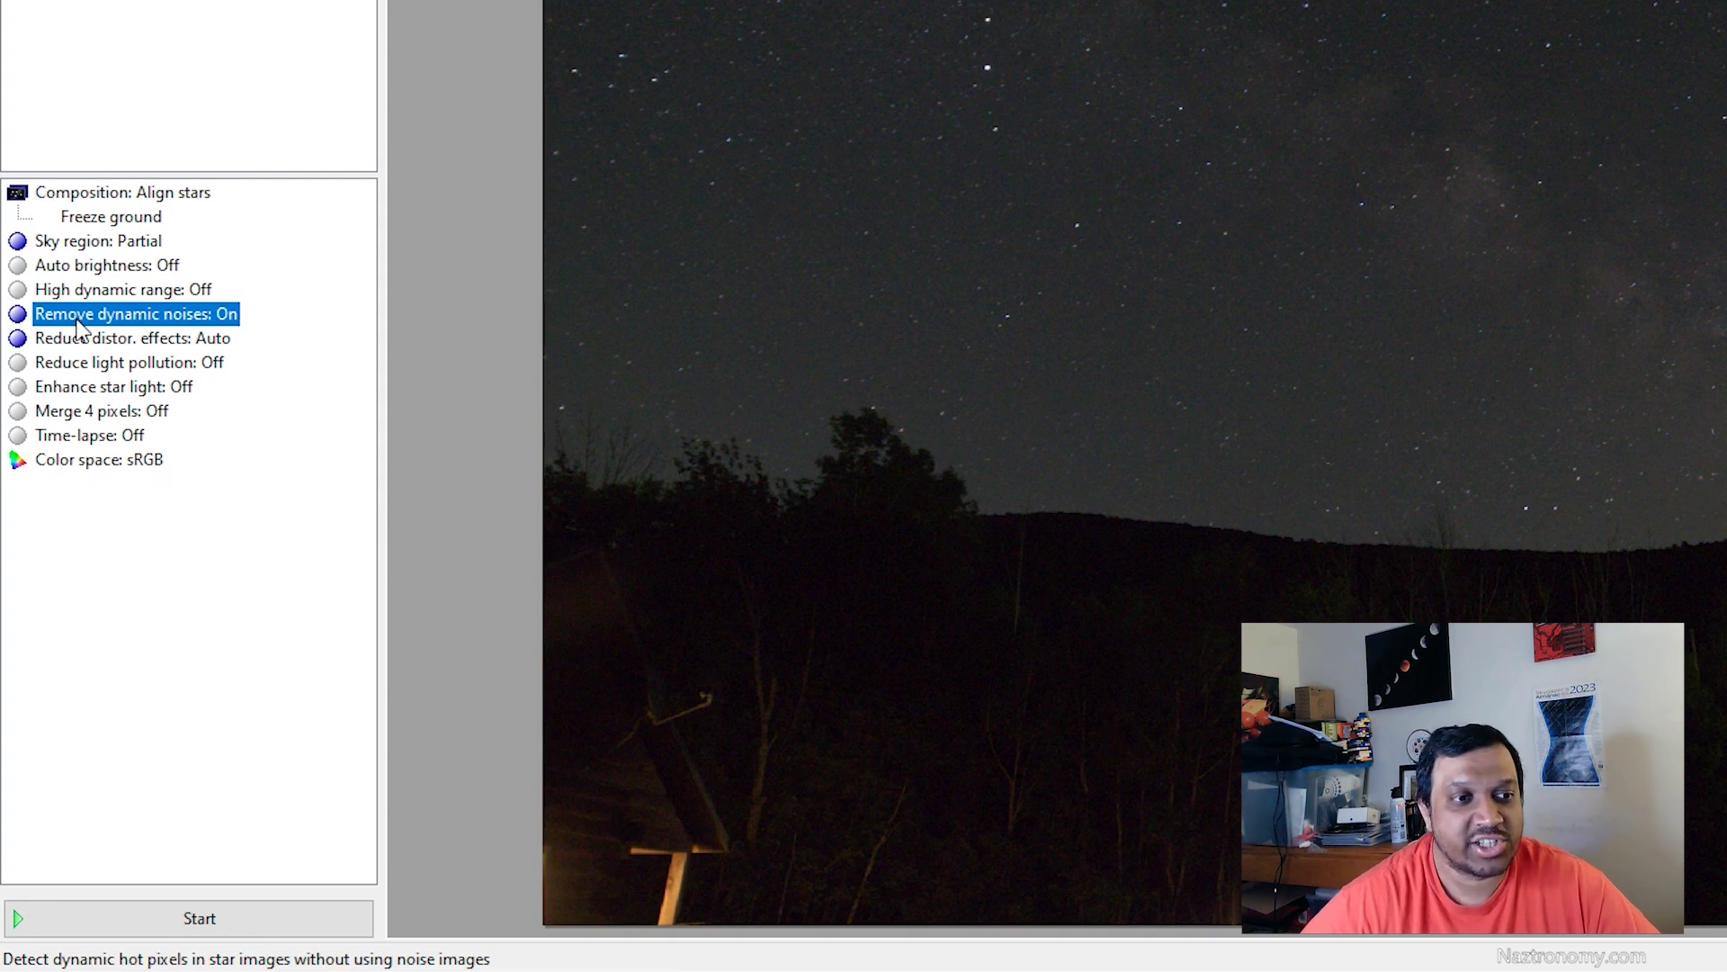
left_click(110, 341)
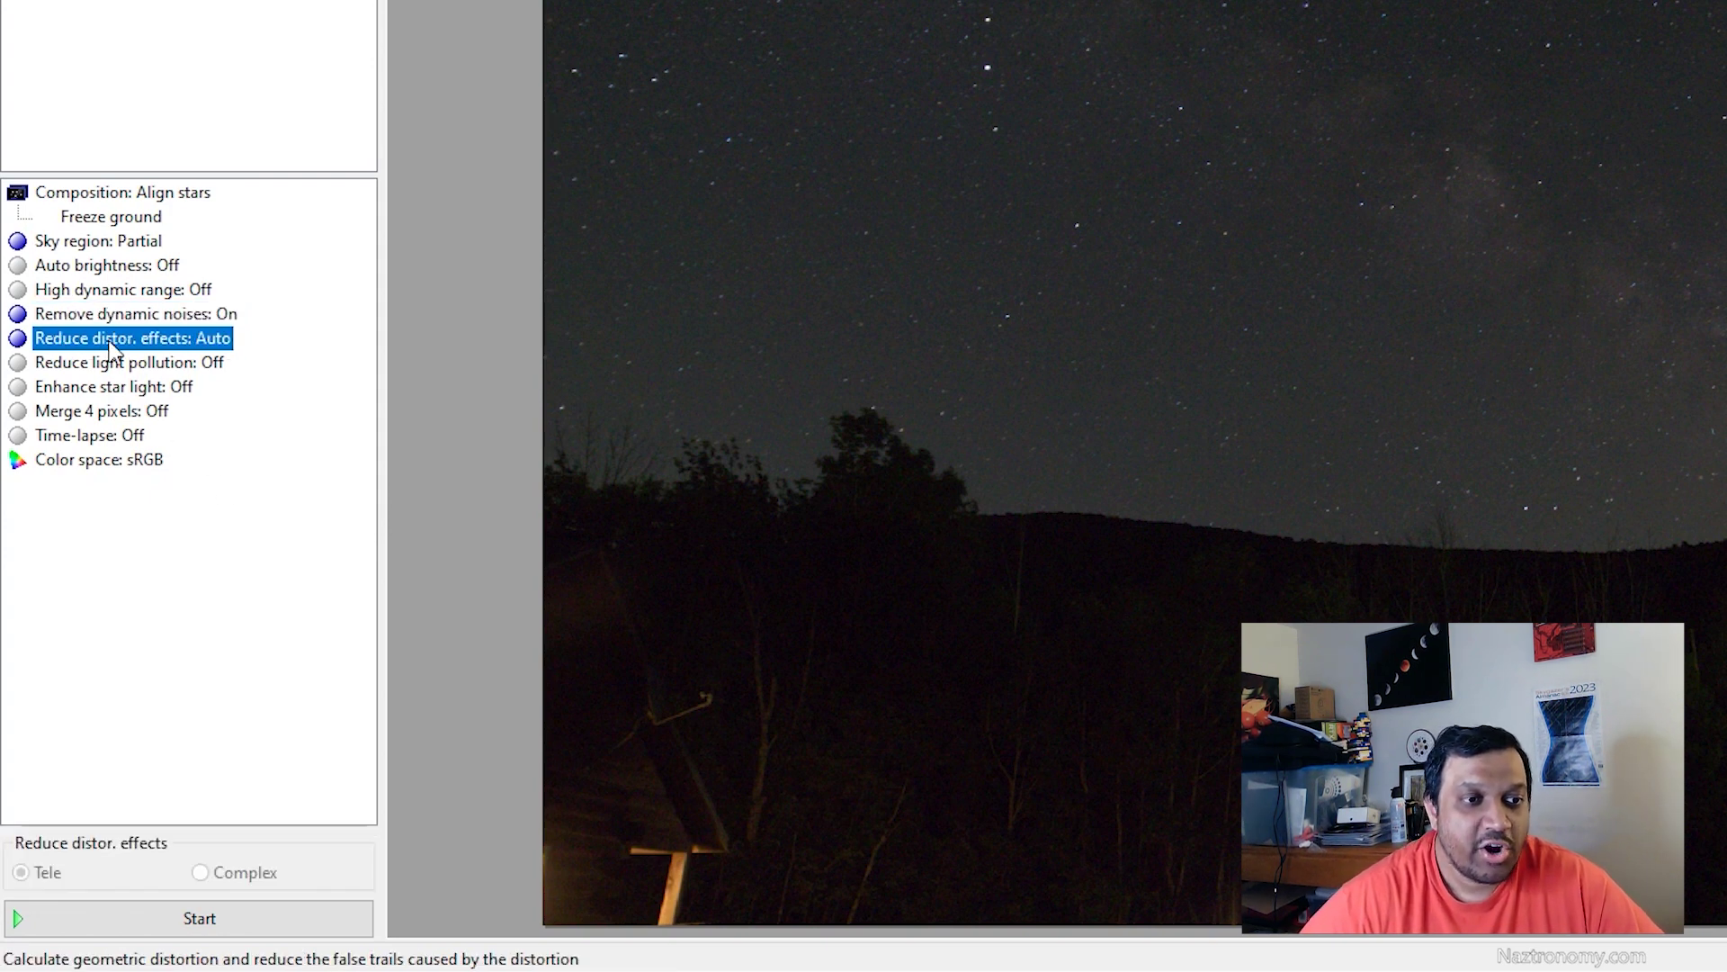
Leave Reduce distor. effects on Auto, with light pollution reduction and star light enhancement Off
left_click(209, 347)
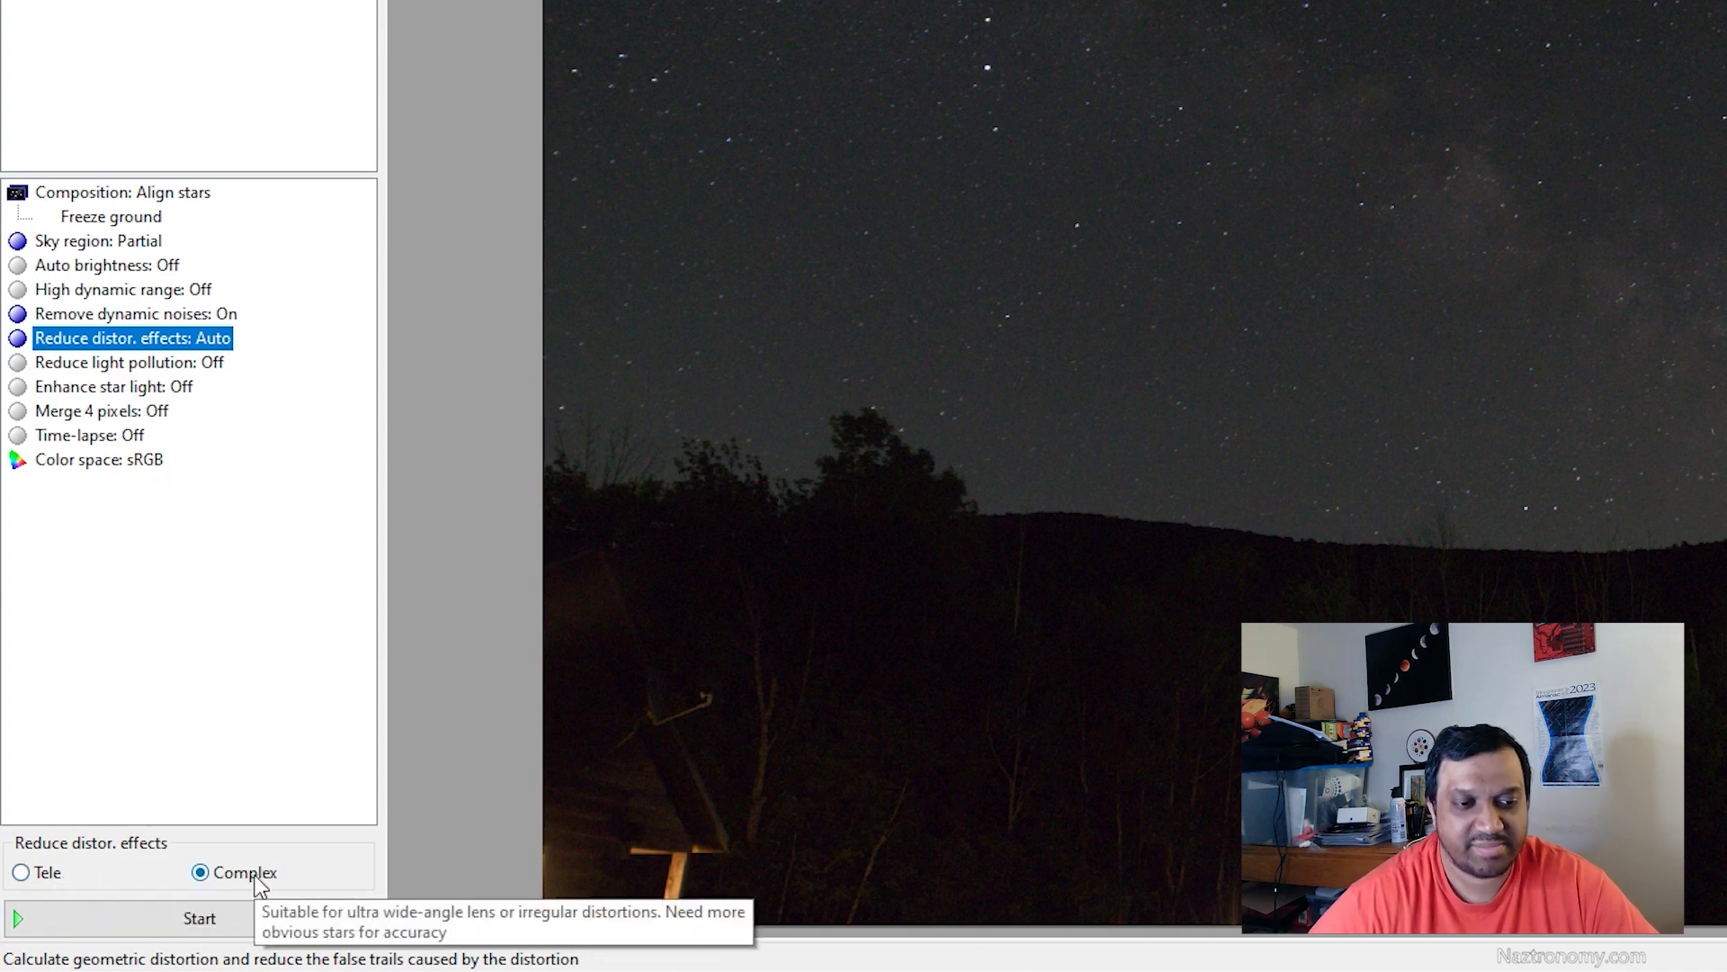
left_click(233, 339)
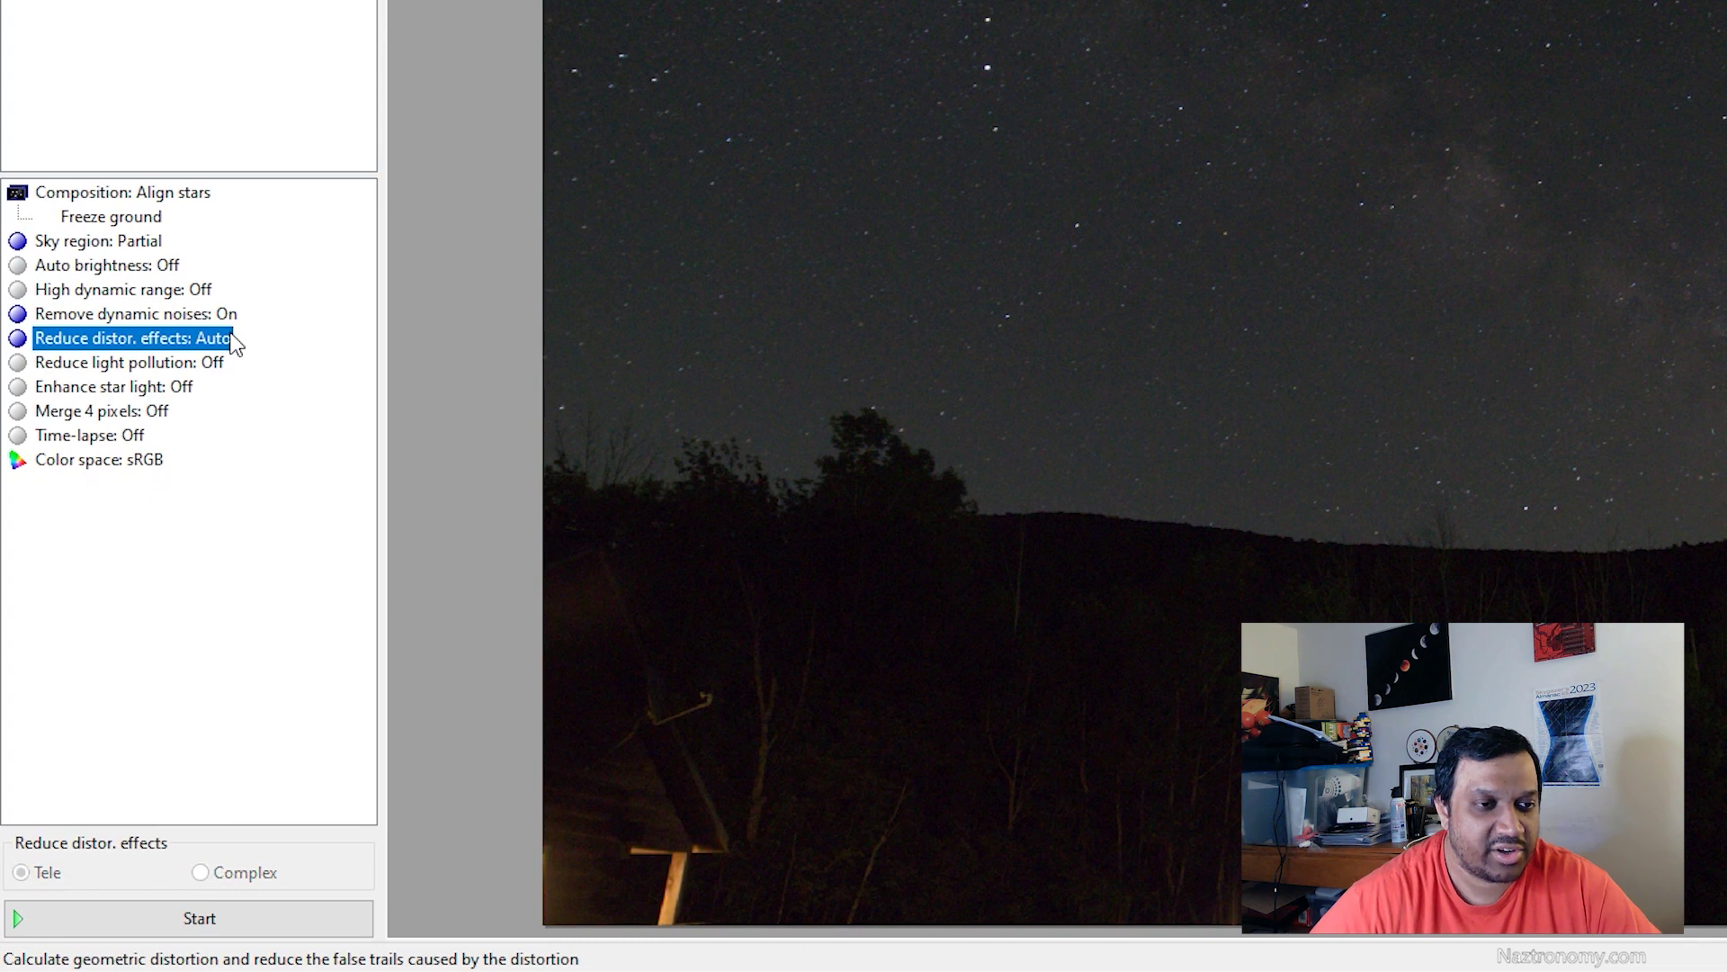
left_click(171, 363)
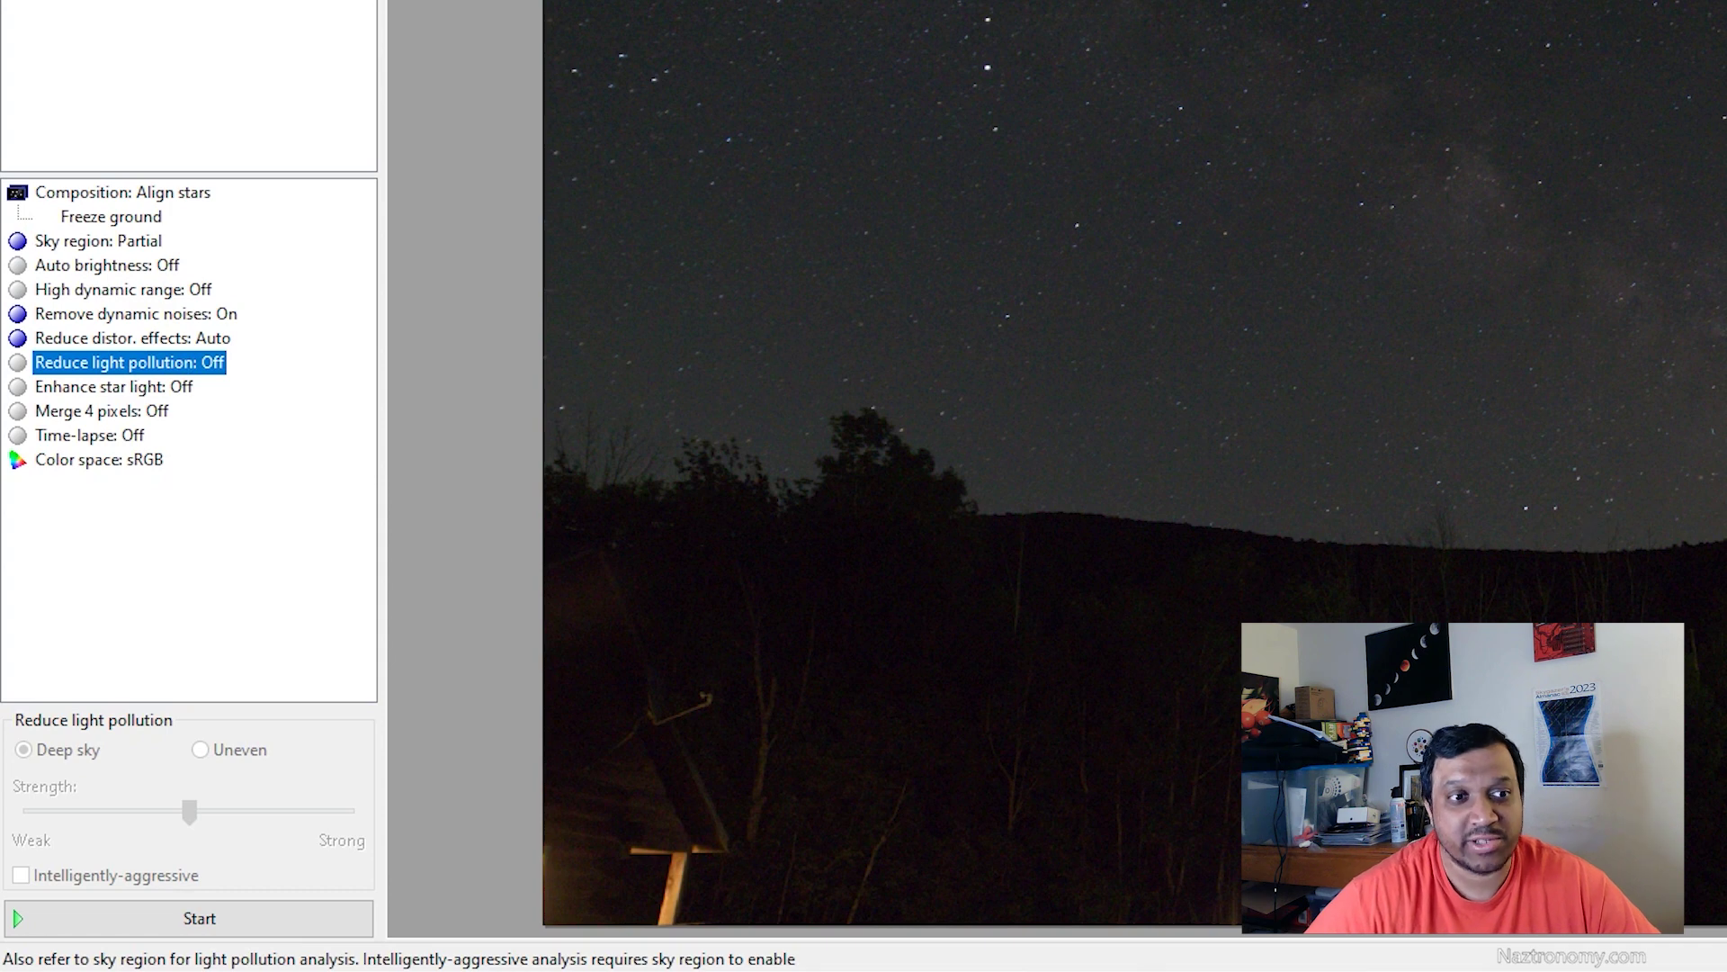
left_click(165, 392)
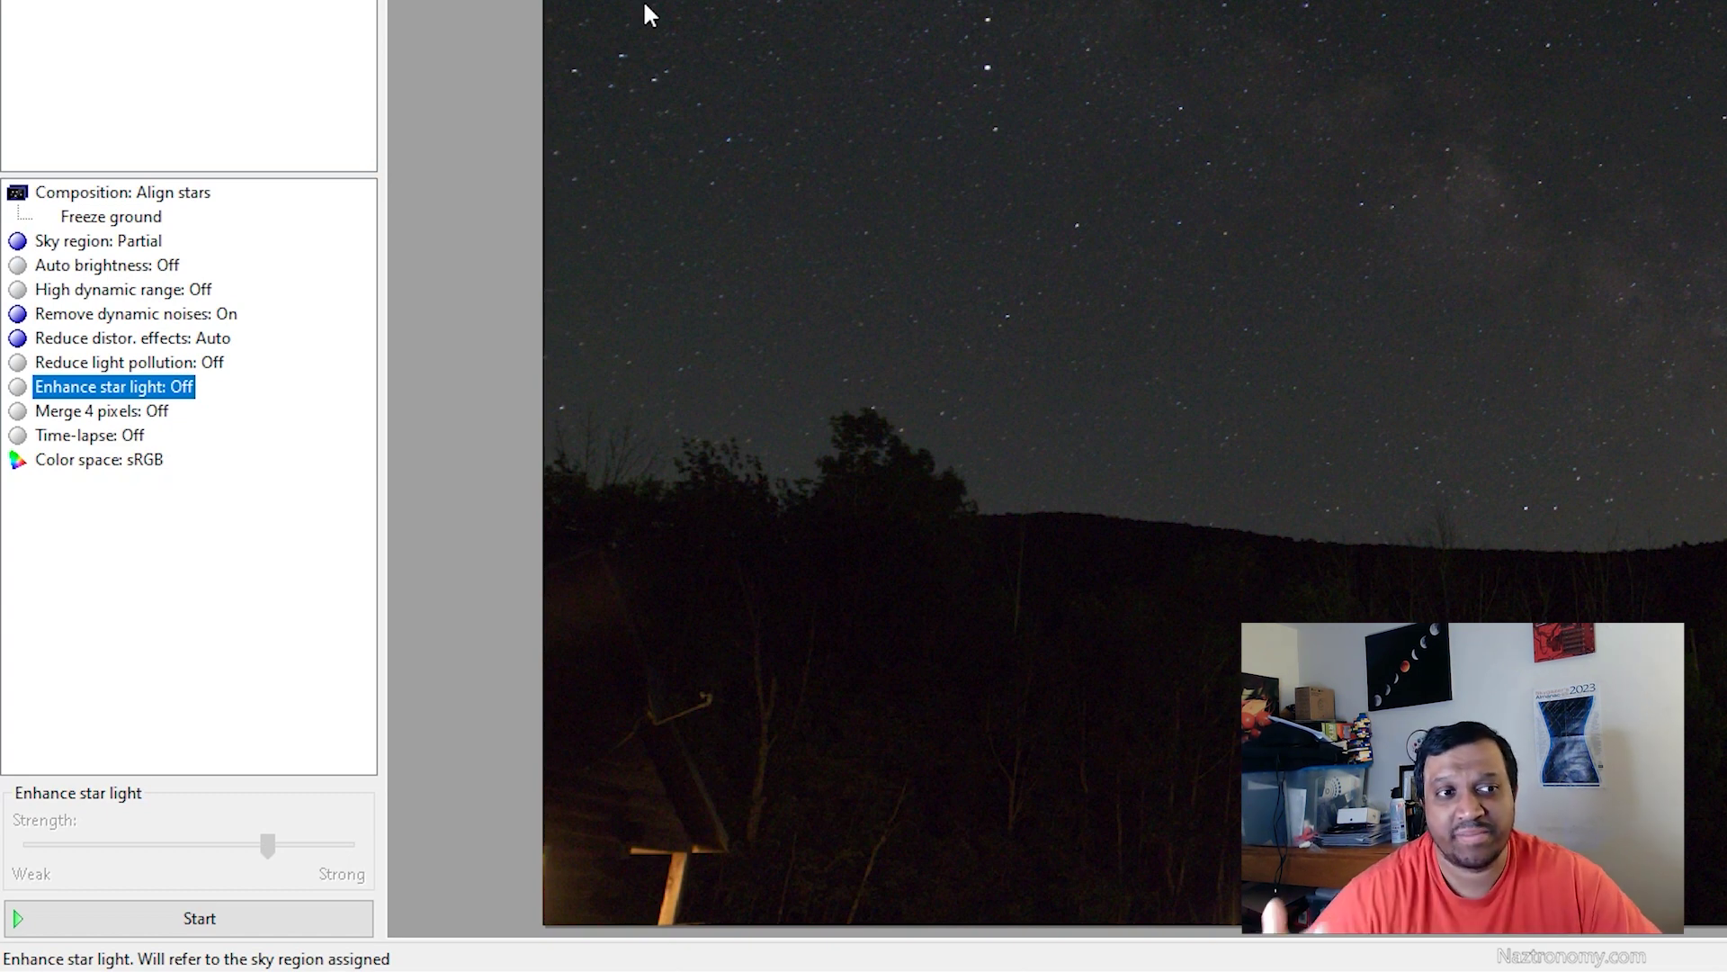
left_click(94, 412)
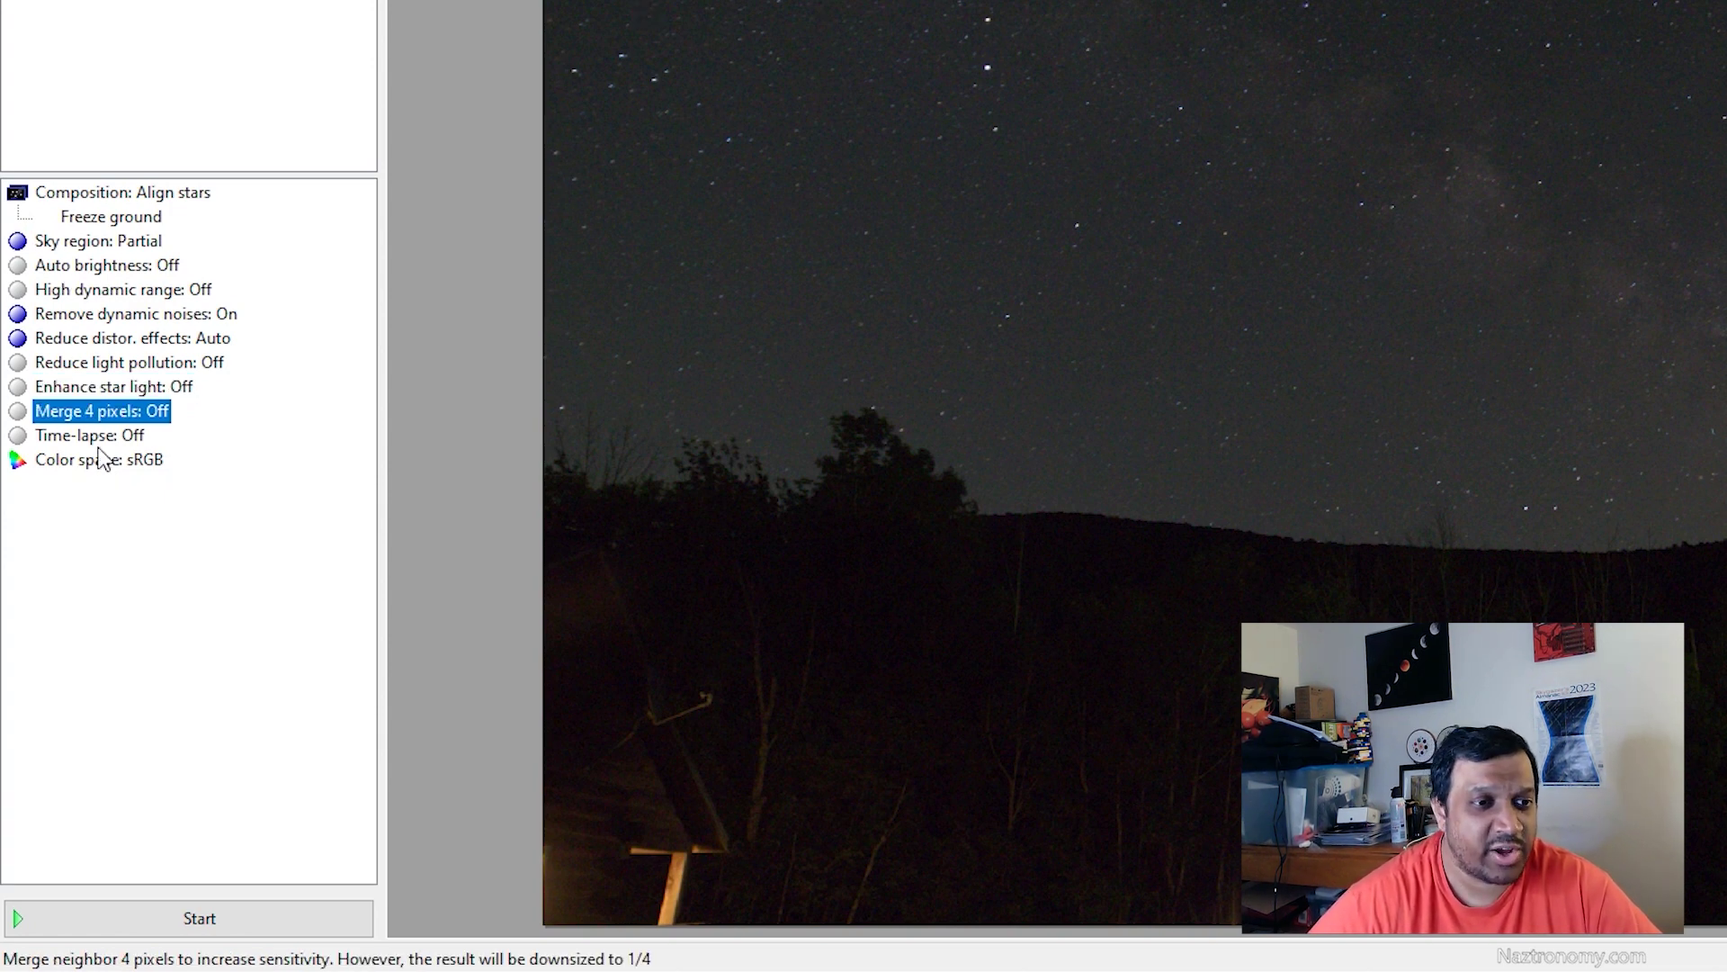
left_click(99, 441)
left_click(143, 467)
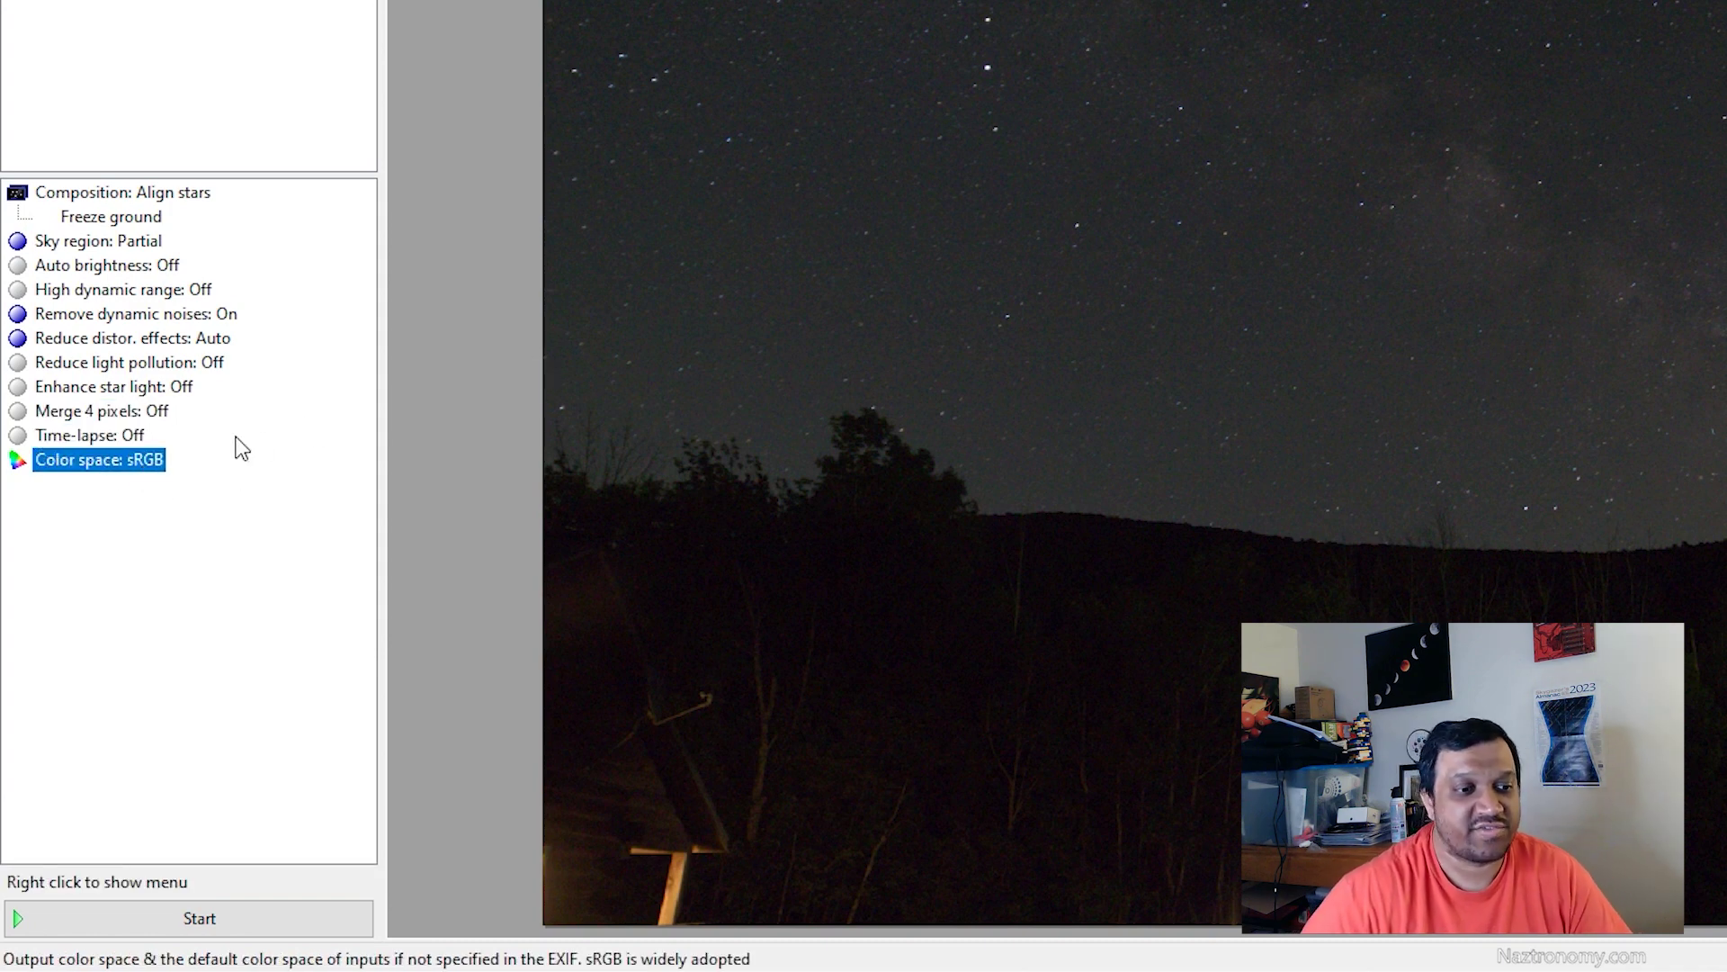
left_click(223, 920)
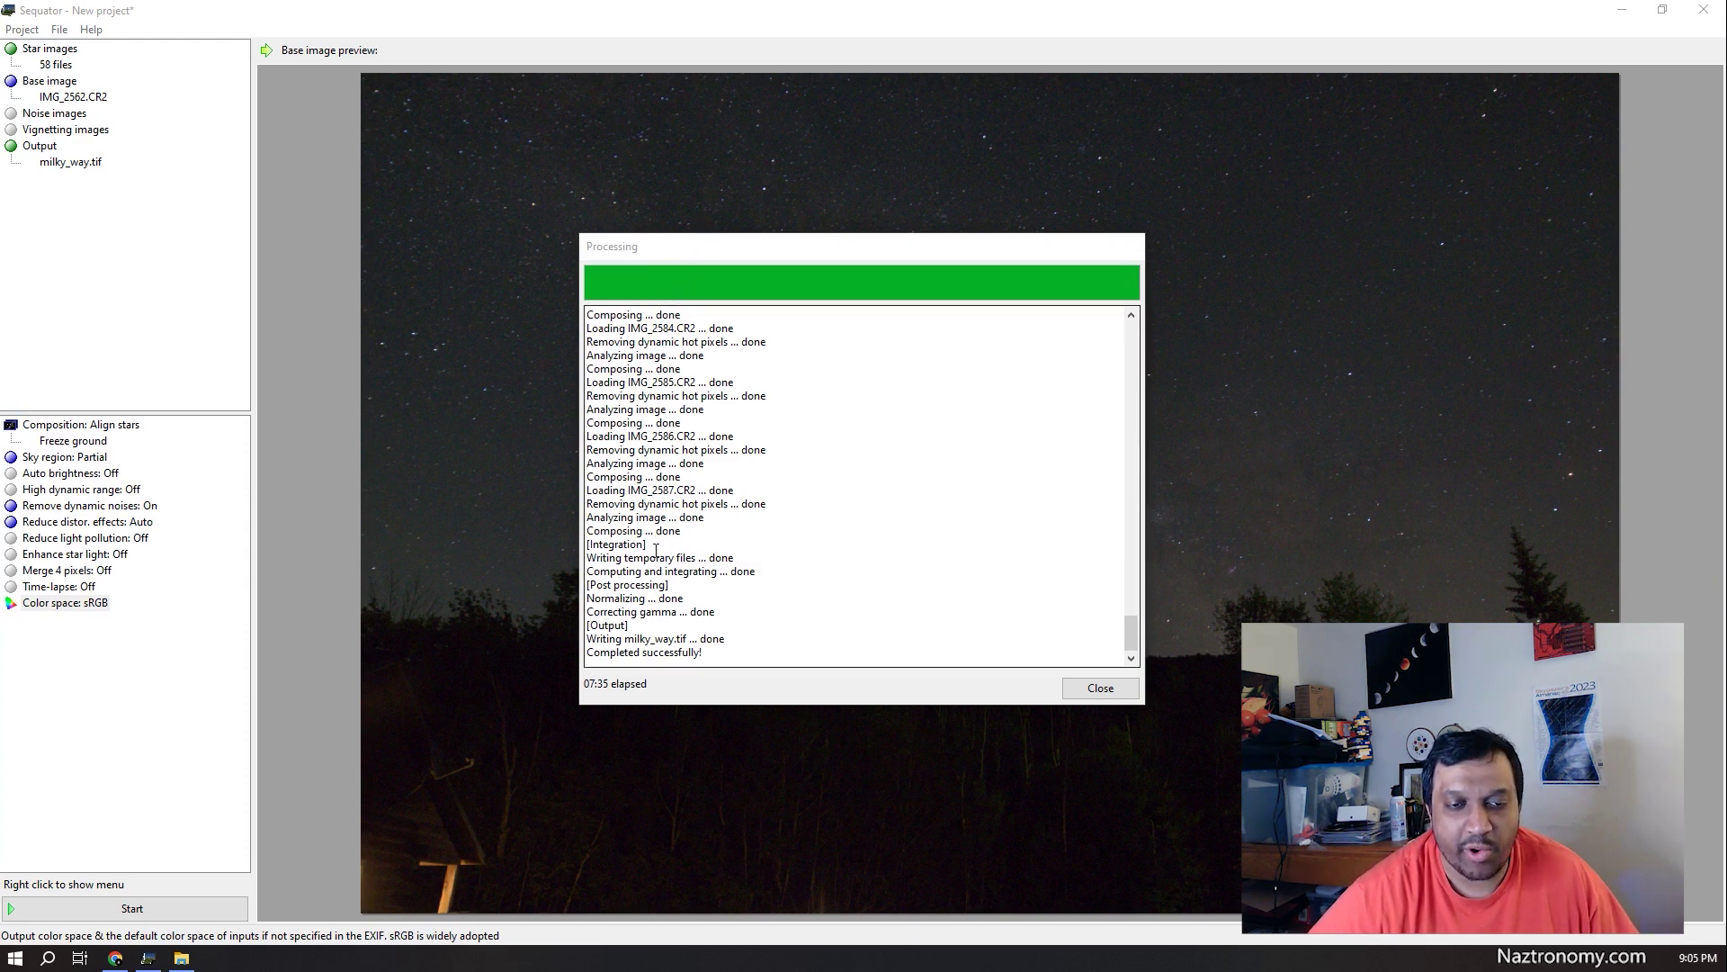
Close the Processing report after milky_way.tif finishes stacking the 58 images
left_click(1085, 695)
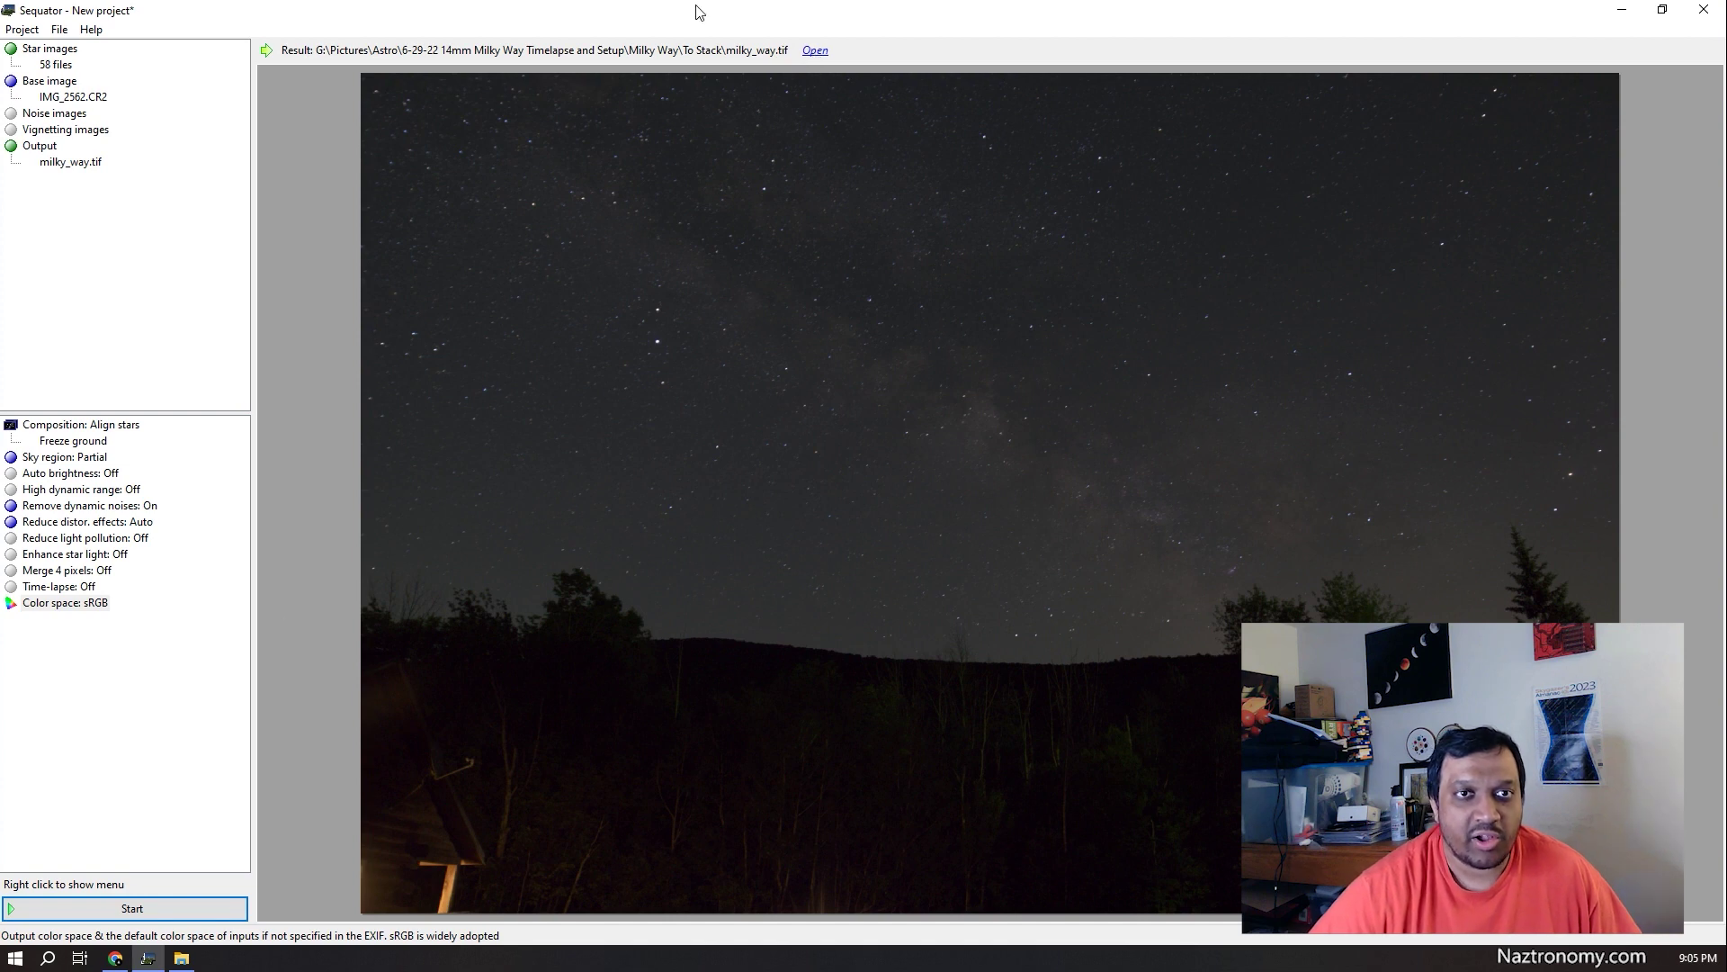
Open the stacked milky_way.tif from the To Stack folder in Photo Viewer, fitted to the window
left_click(181, 958)
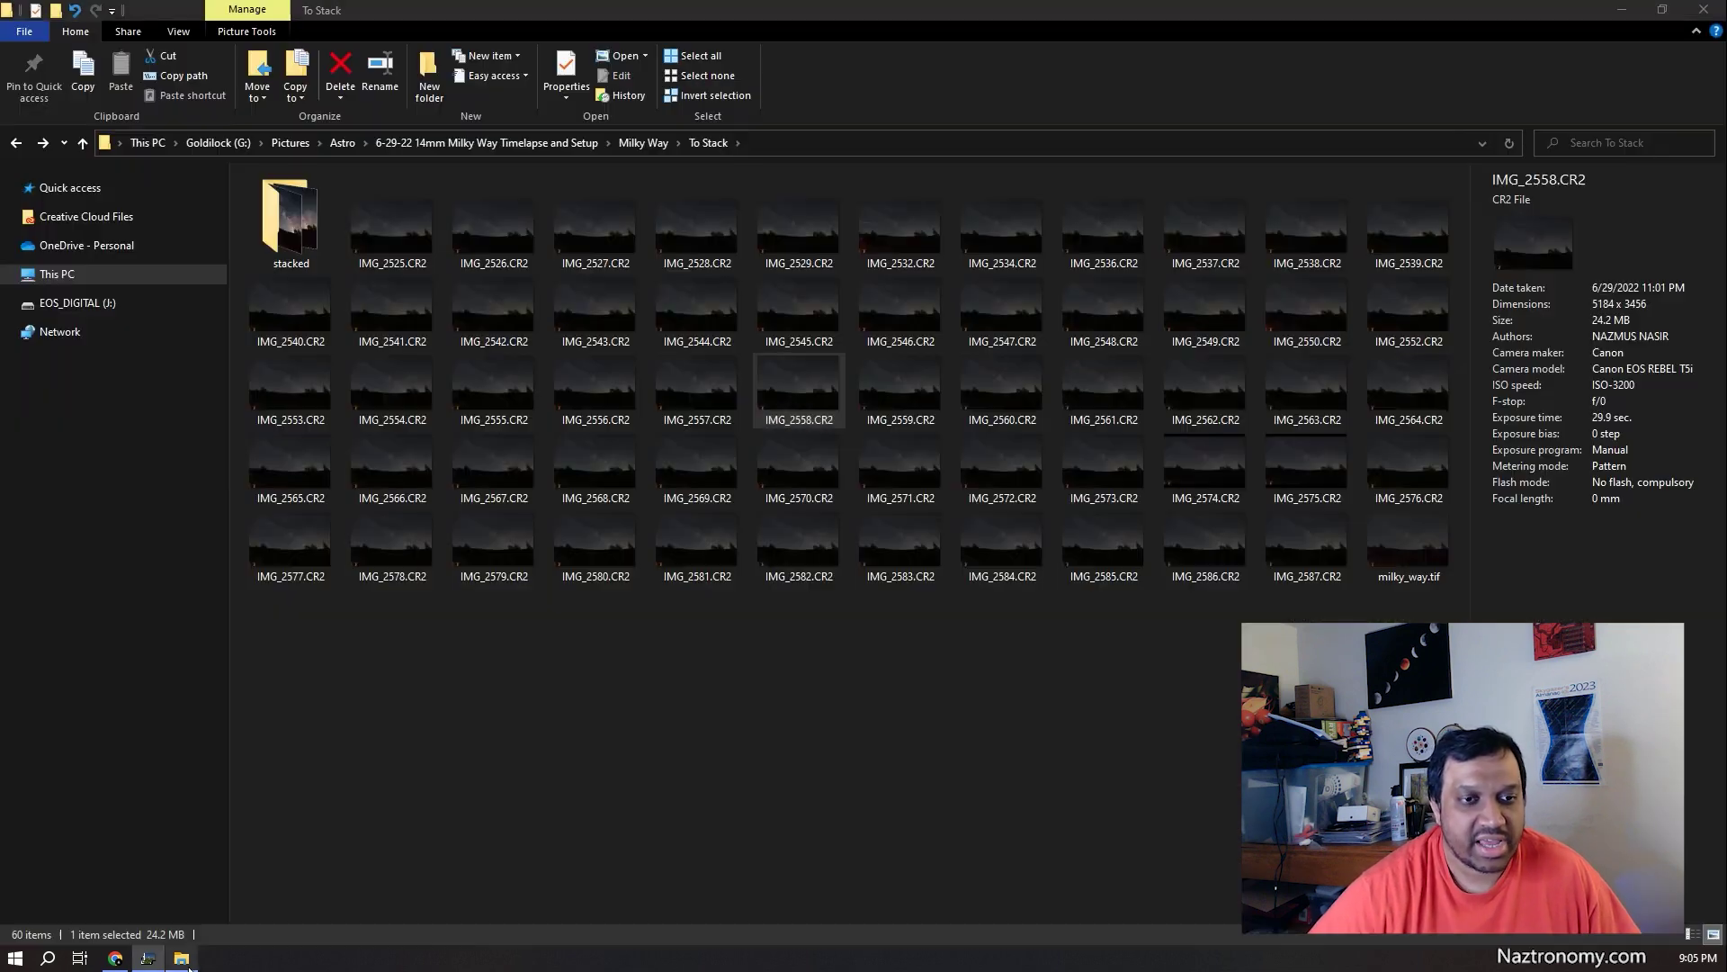
left_click(1169, 638)
left_click(1380, 546)
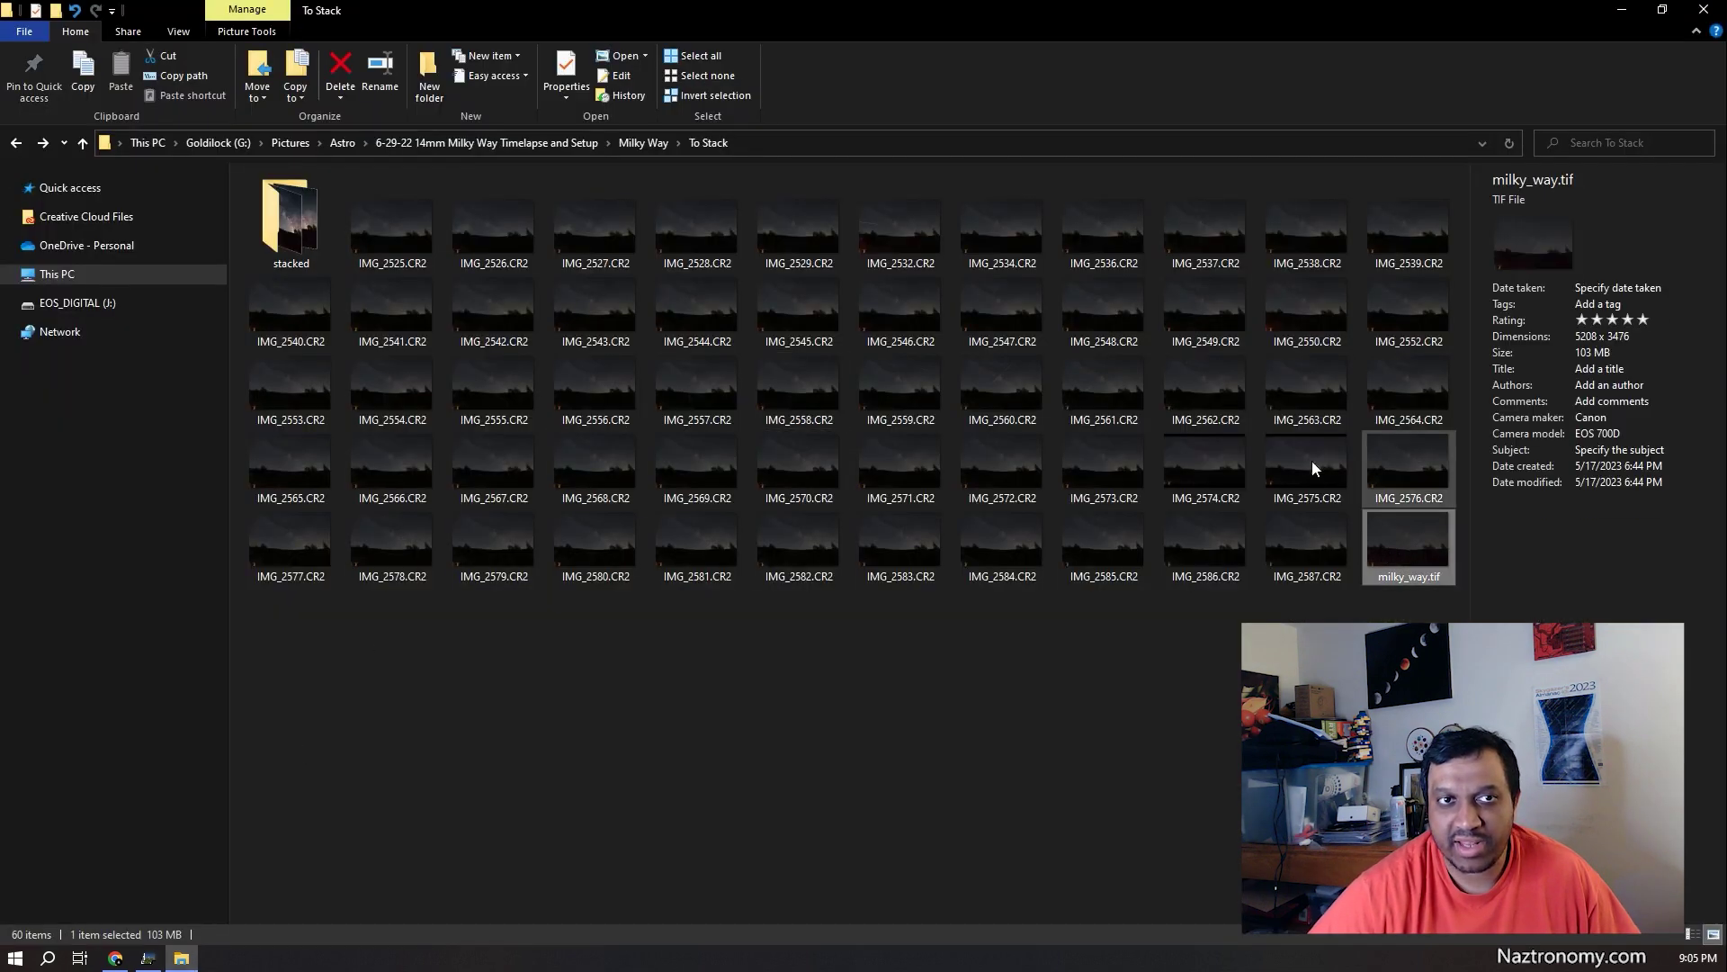
double_click(1432, 553)
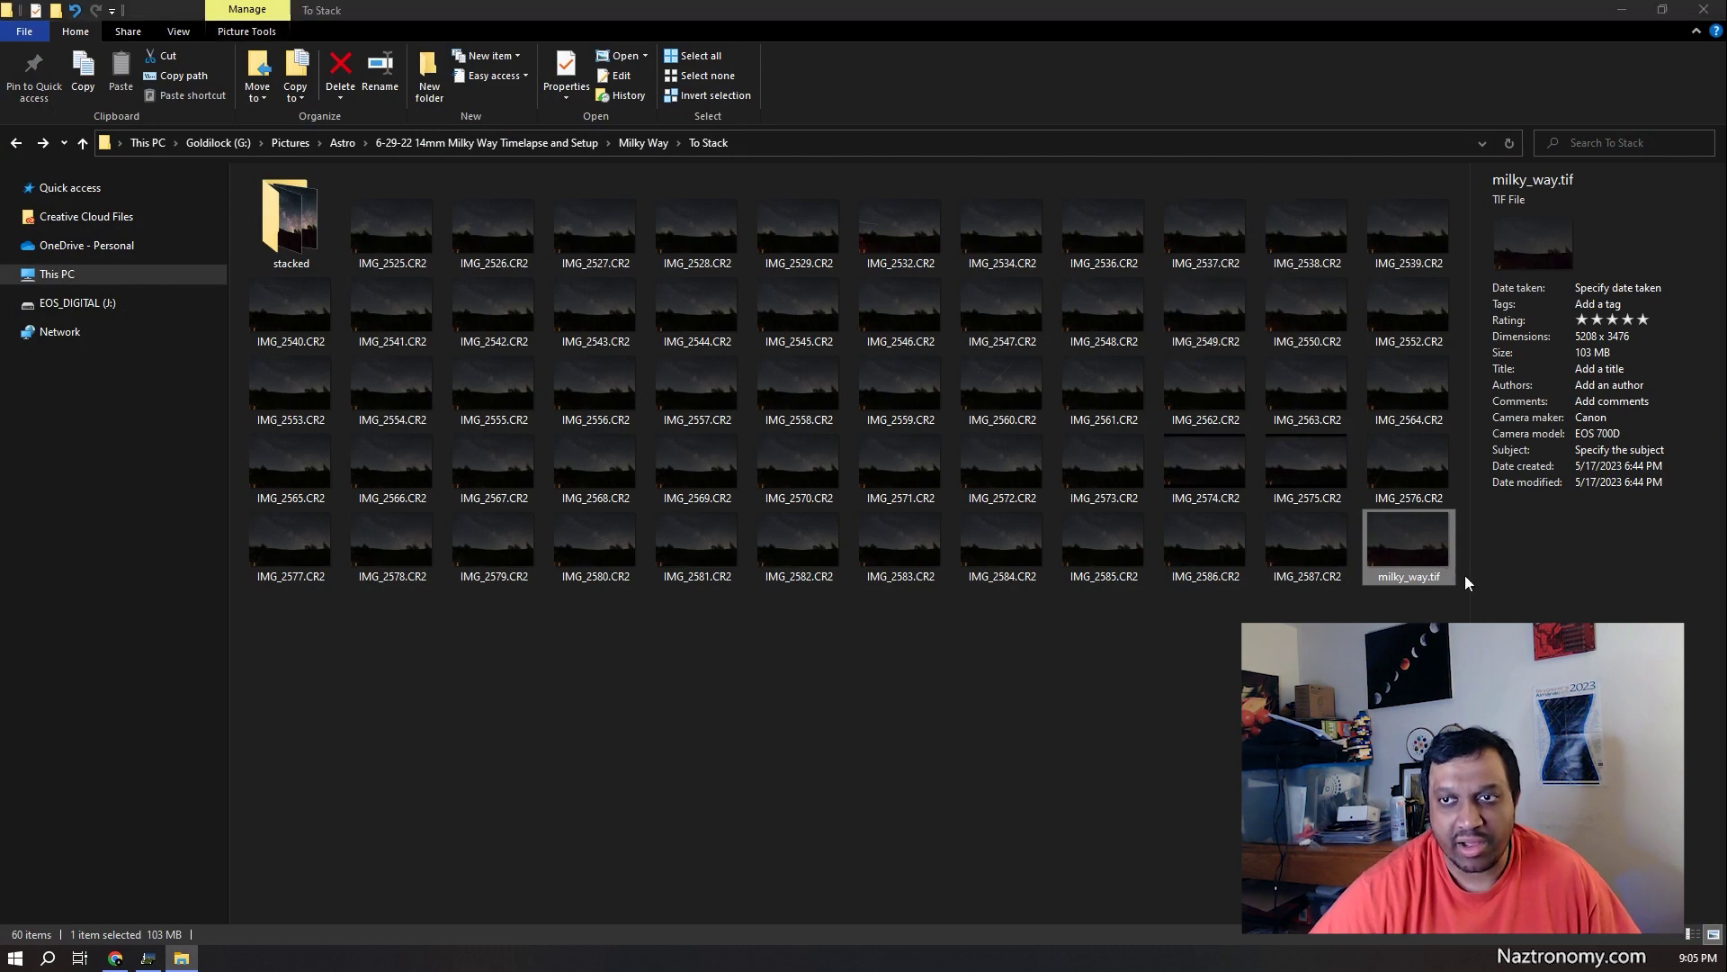
scroll(933, 432, "up", 5)
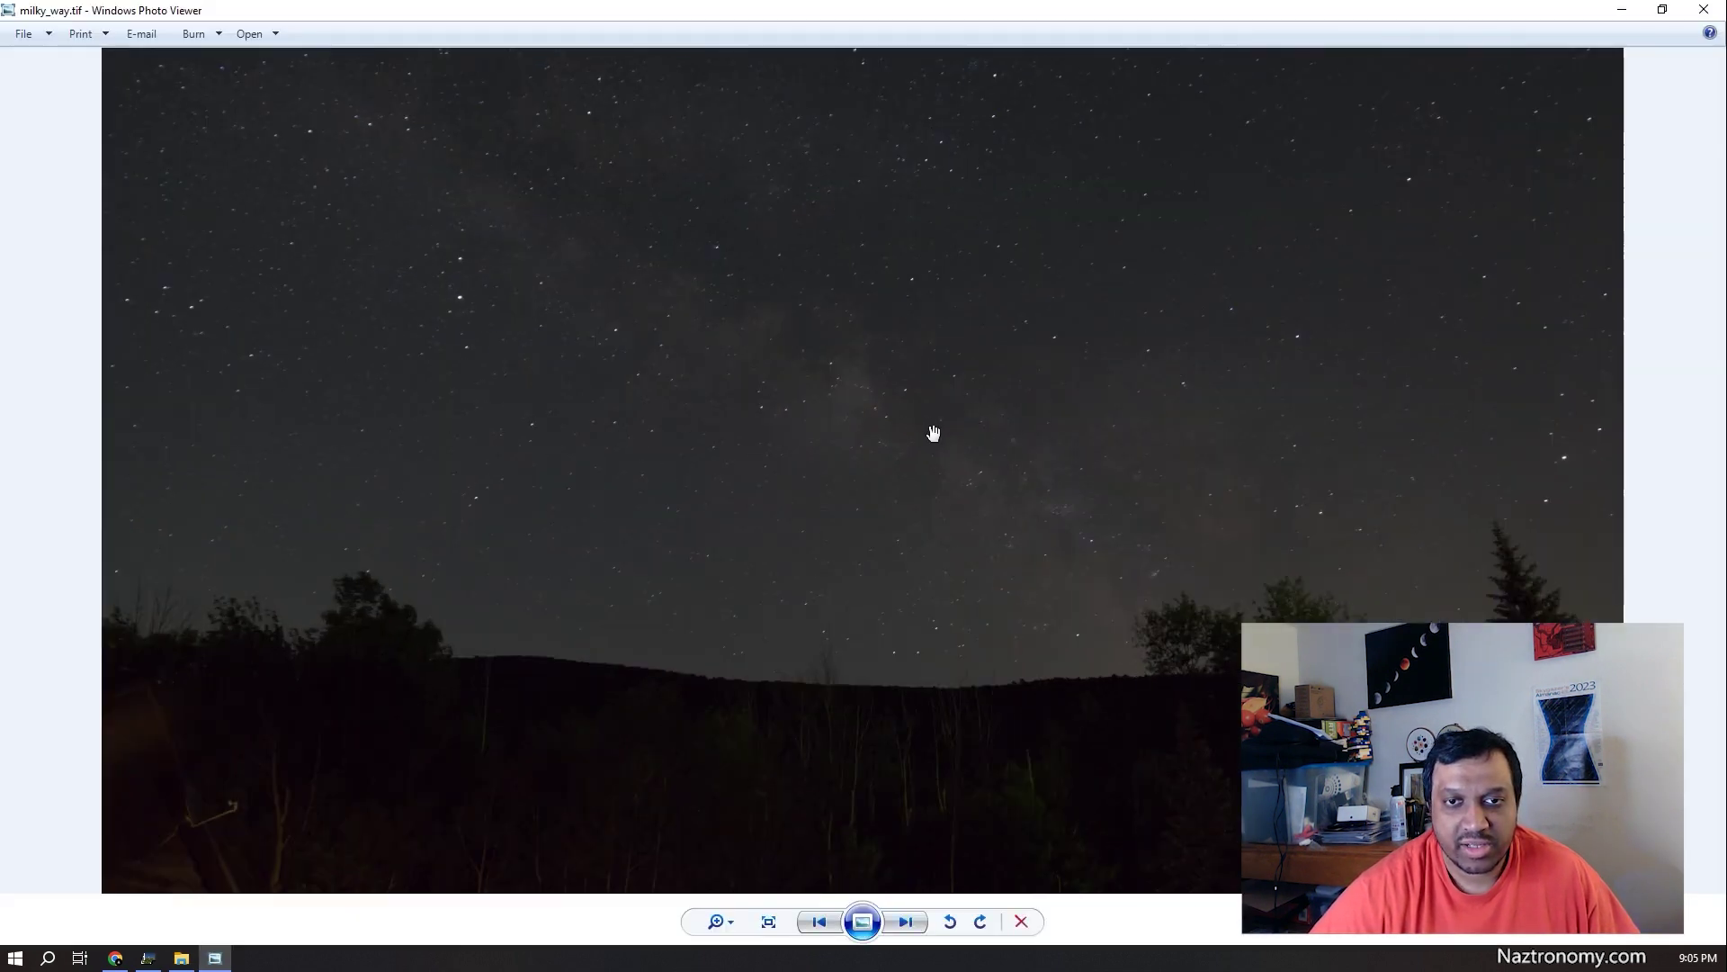
scroll(859, 602, "down", 5)
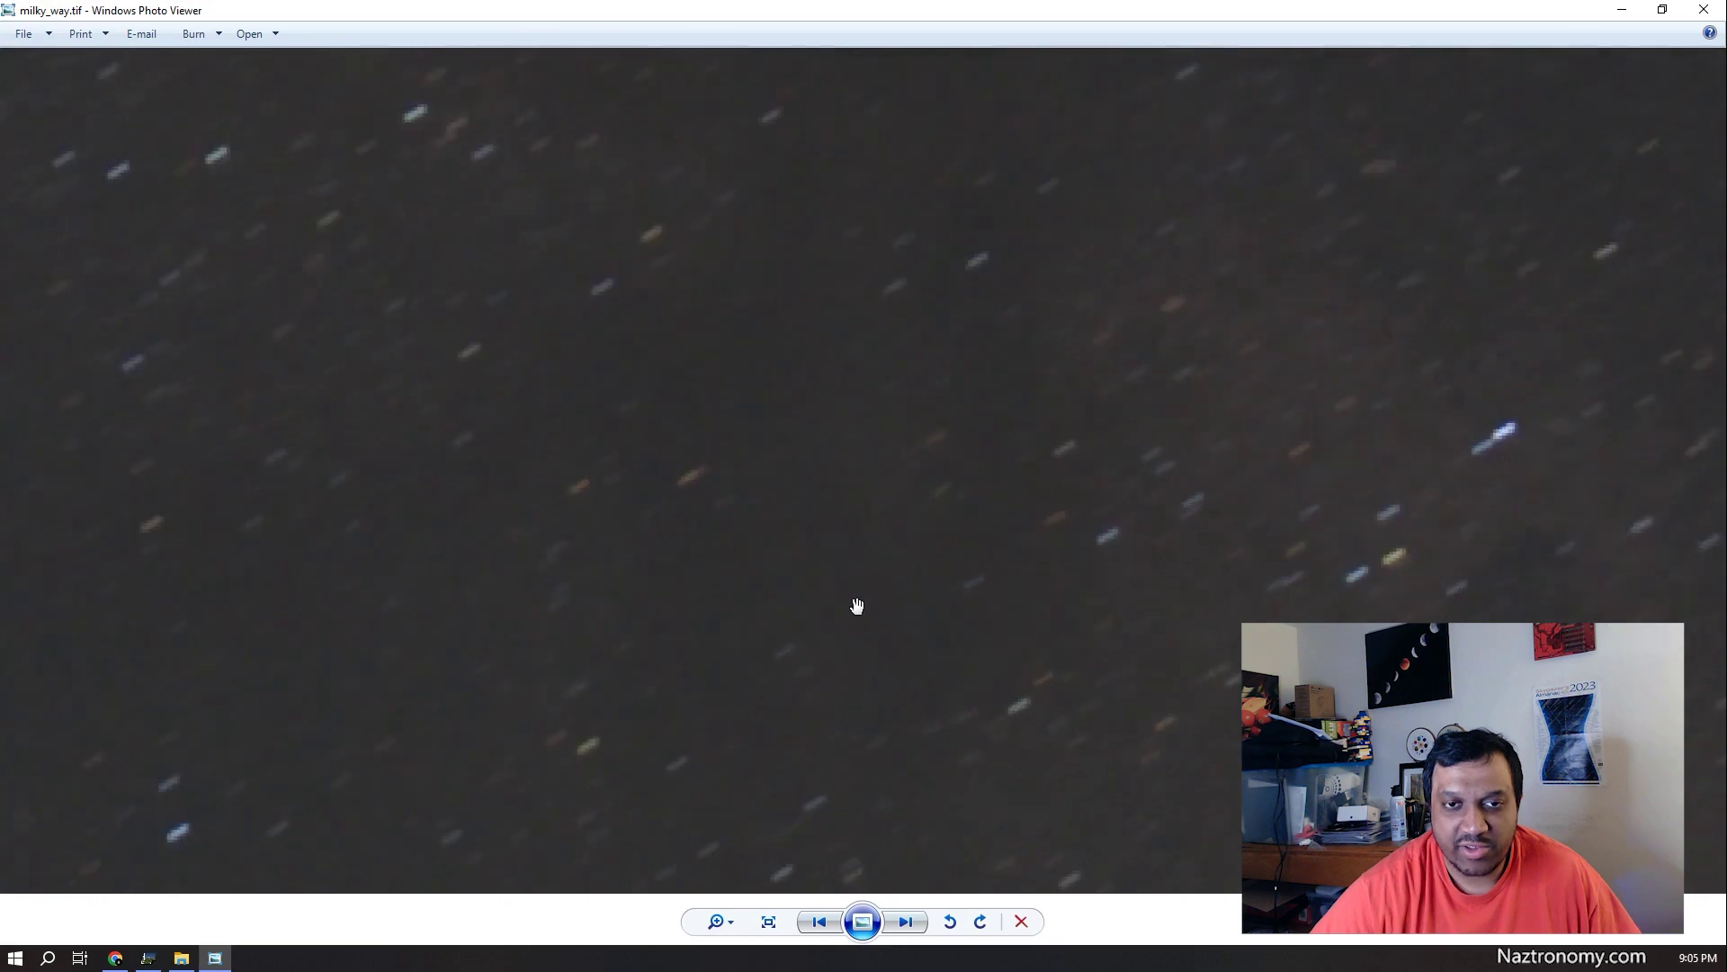
scroll(880, 526, "up", 5)
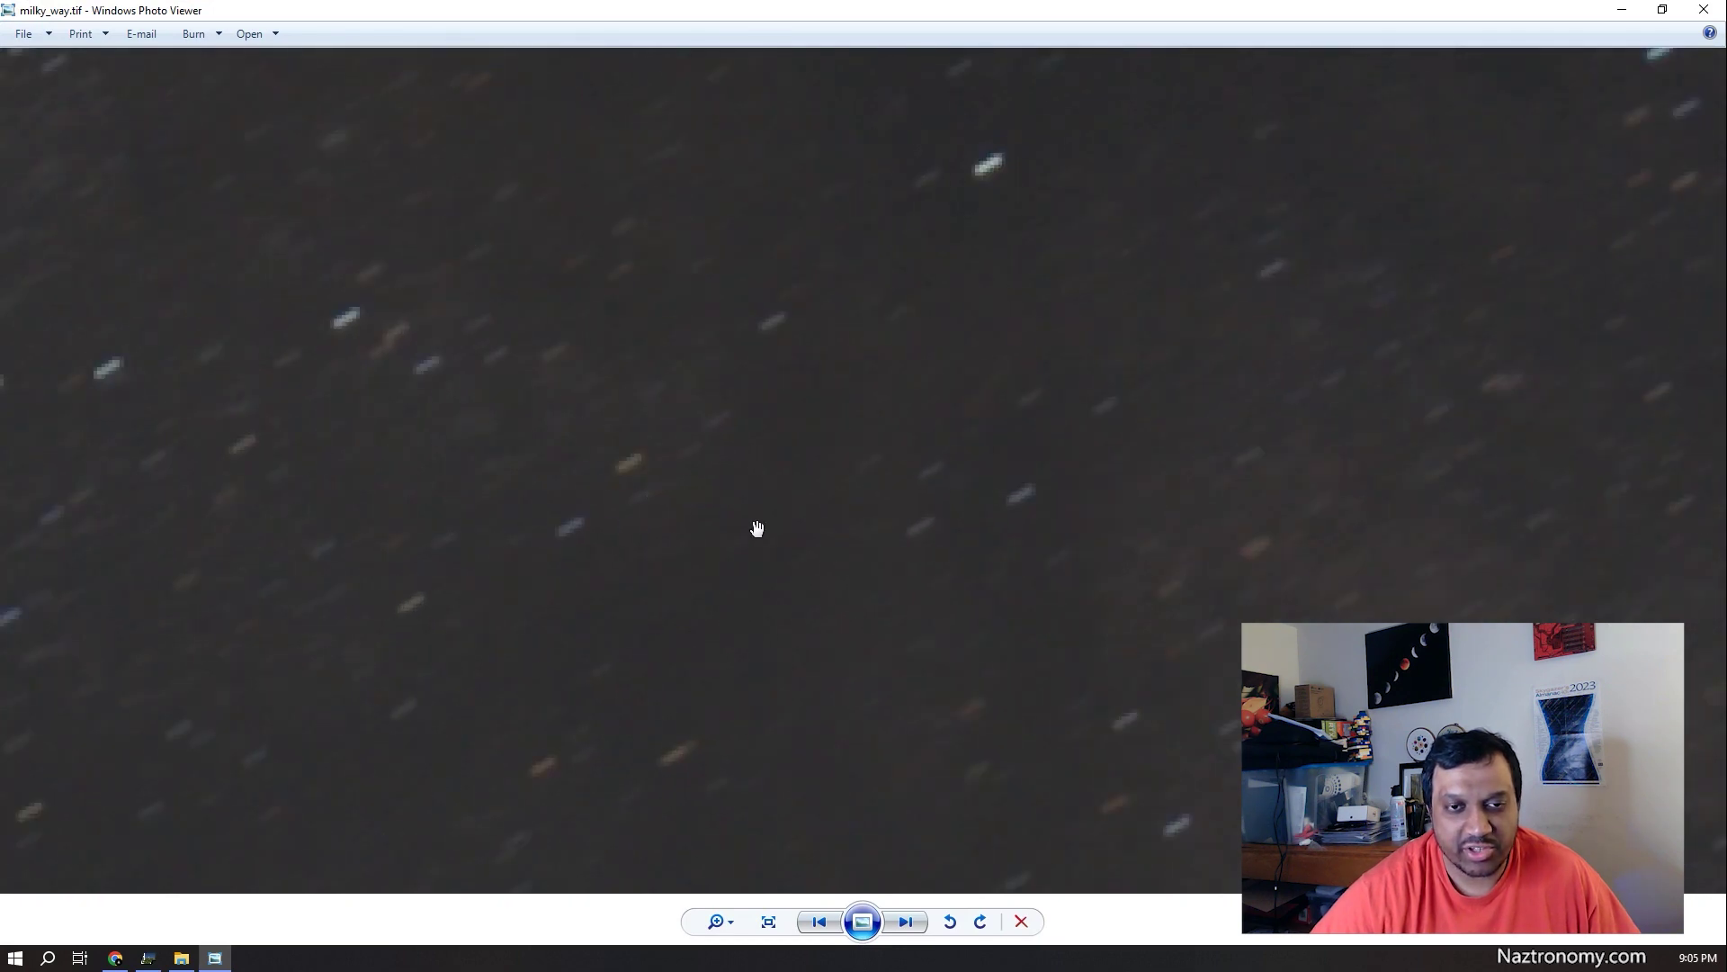
scroll(715, 518, "down", 2)
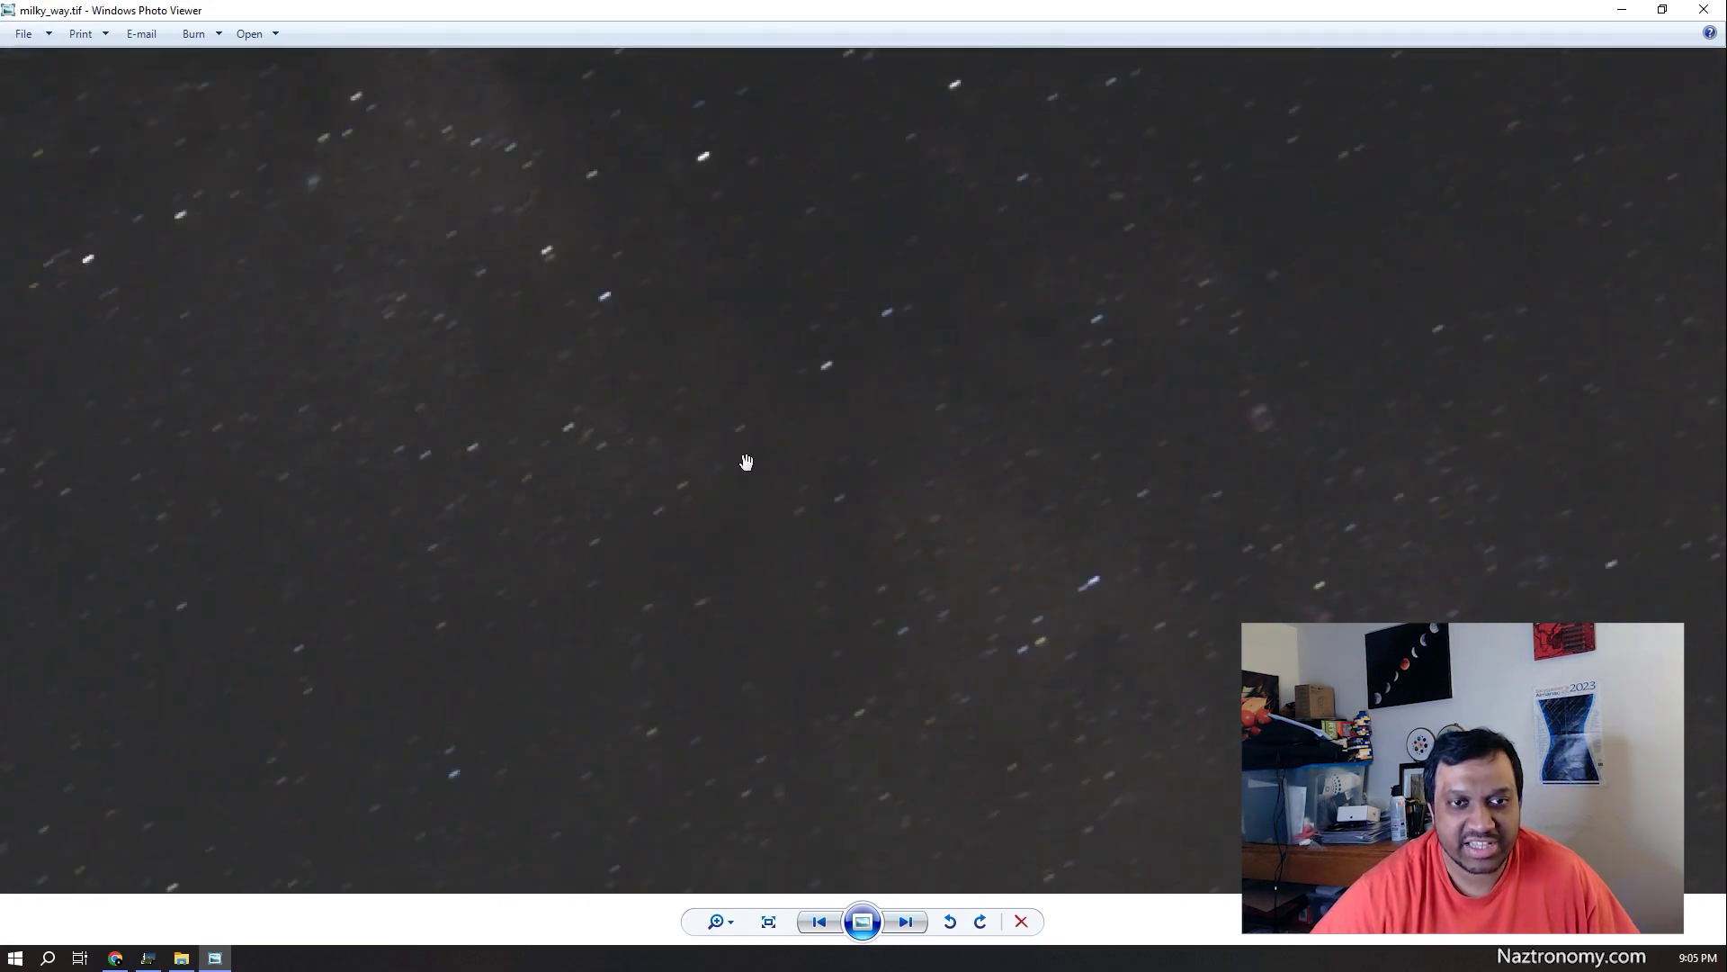
Open IMG_2573.CR2 too and alternate between it and milky_way.tif to compare
left_click(180, 958)
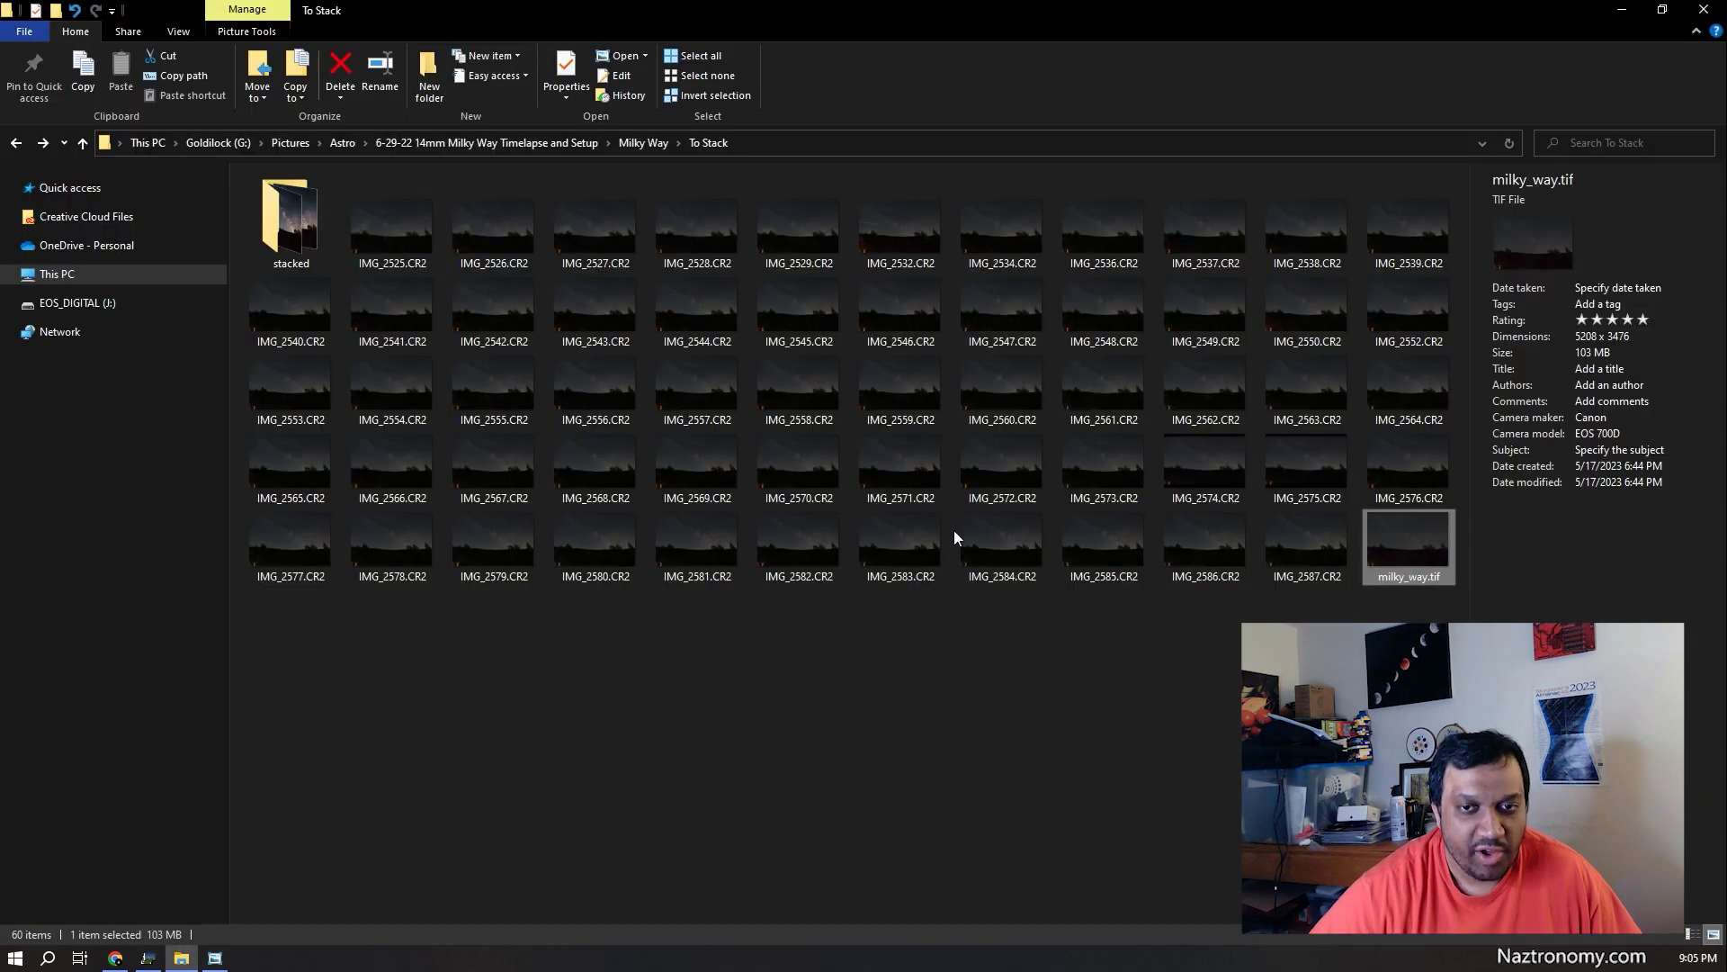
double_click(1108, 451)
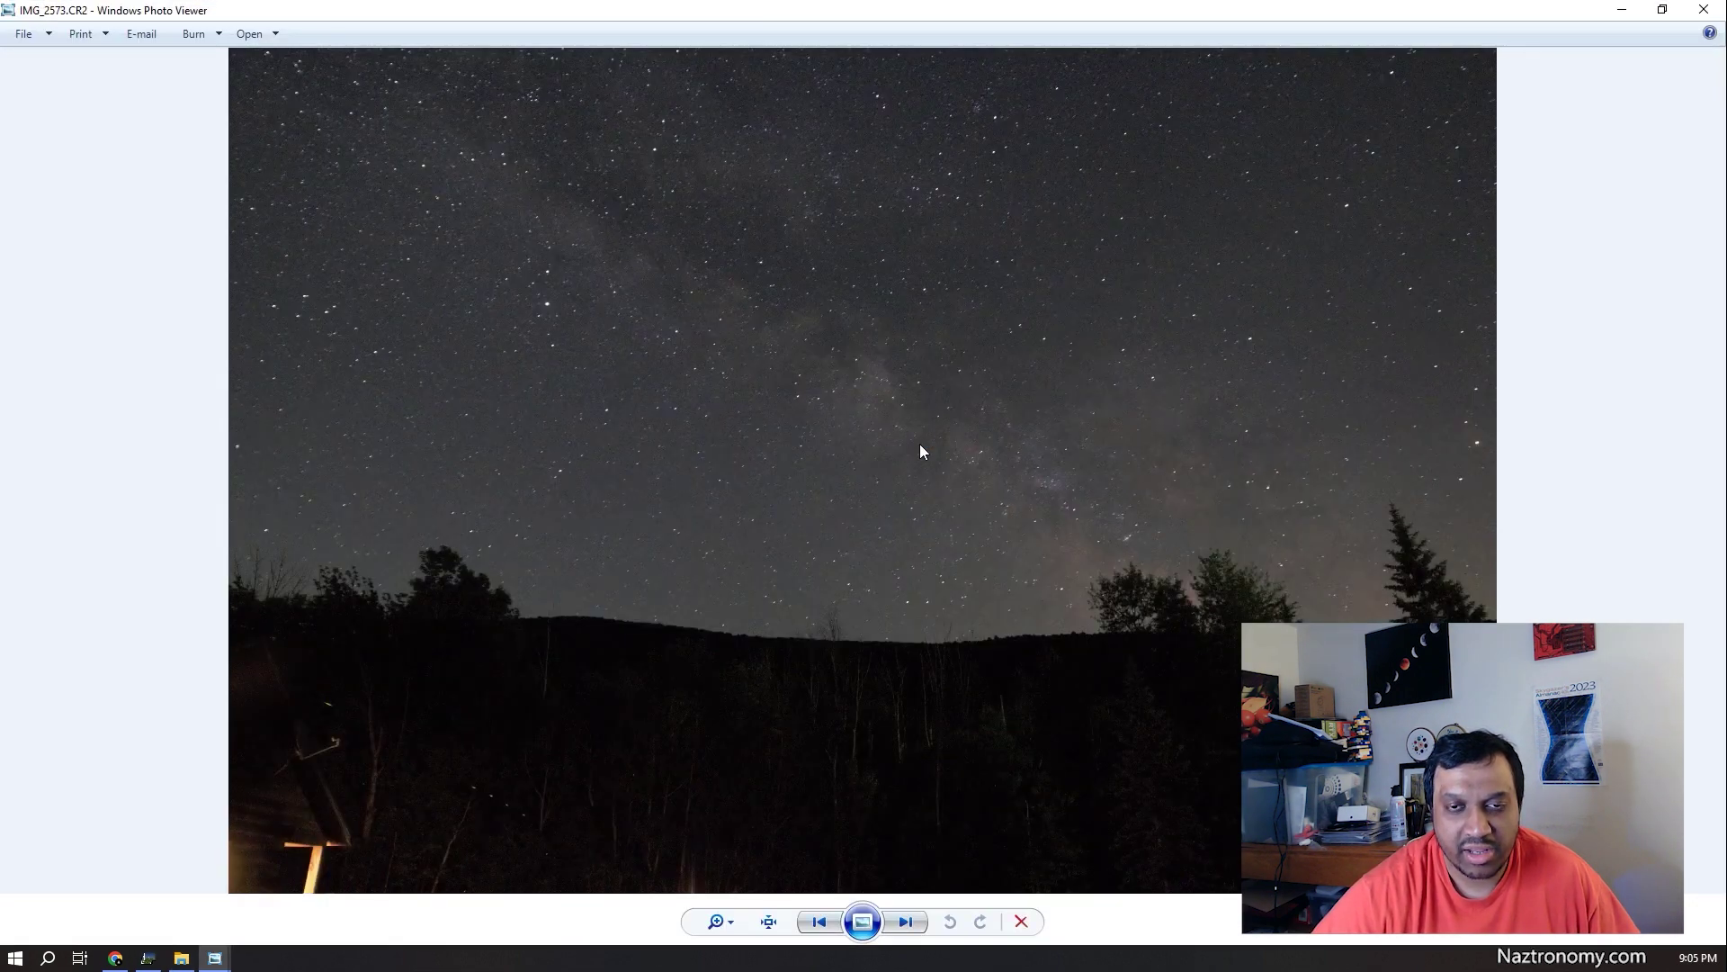
scroll(916, 437, "up", 5)
scroll(913, 430, "up", 4)
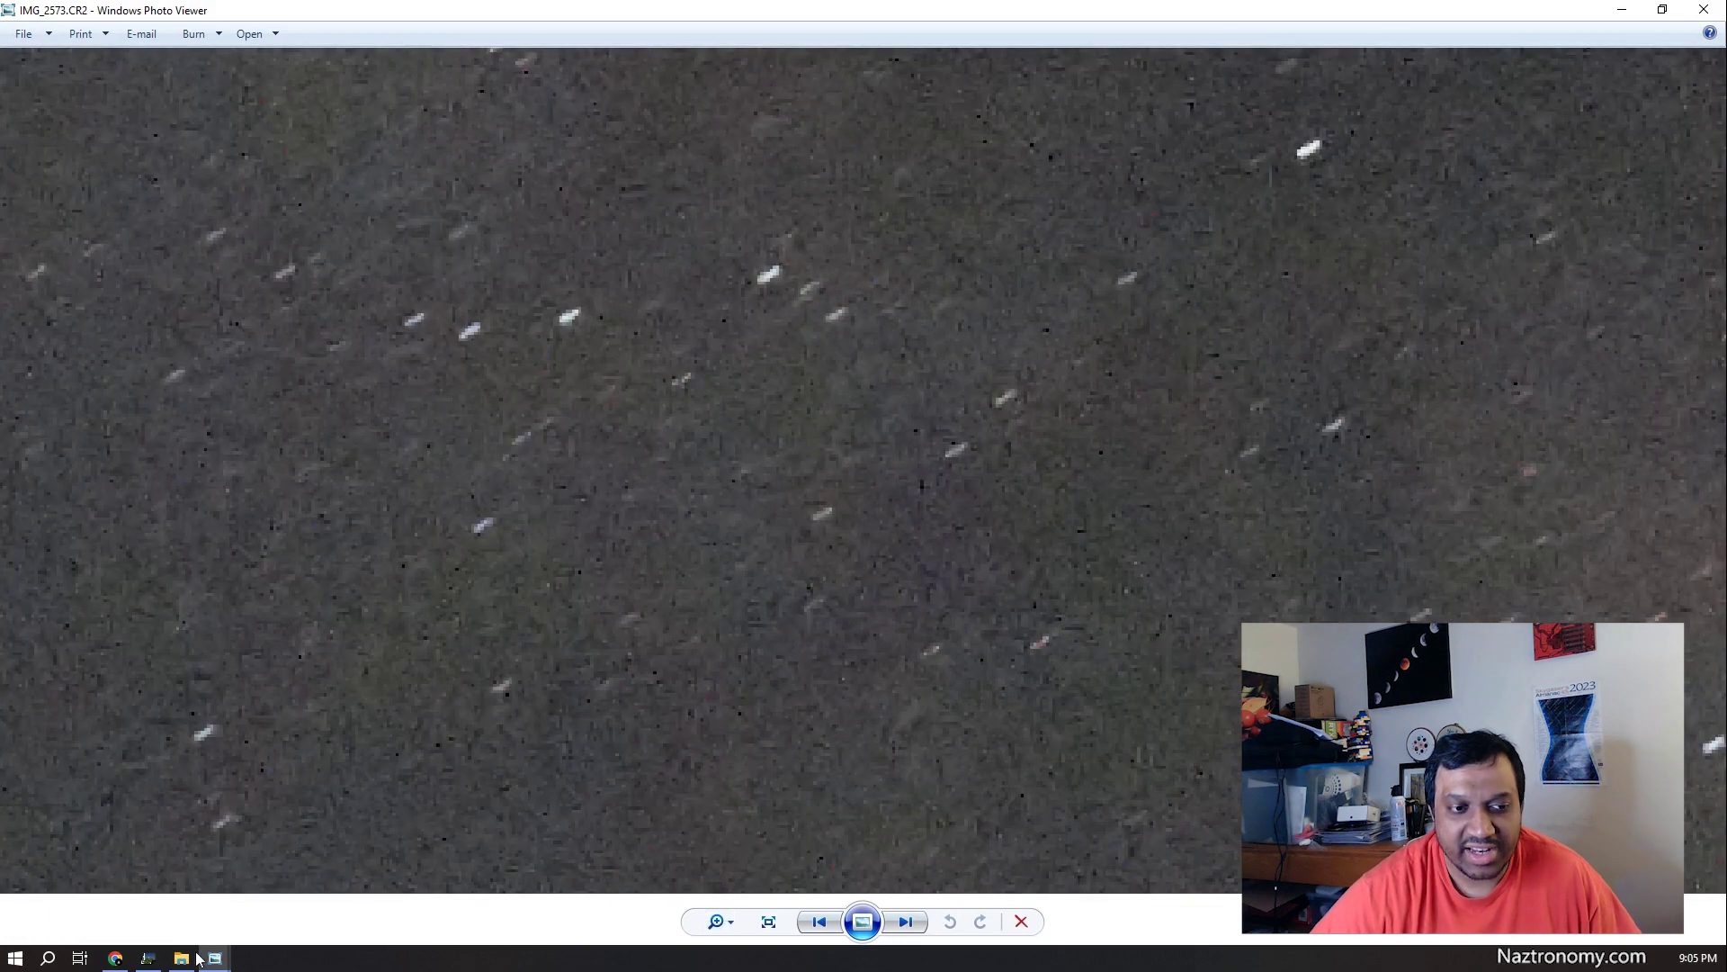
mouse_move(217, 964)
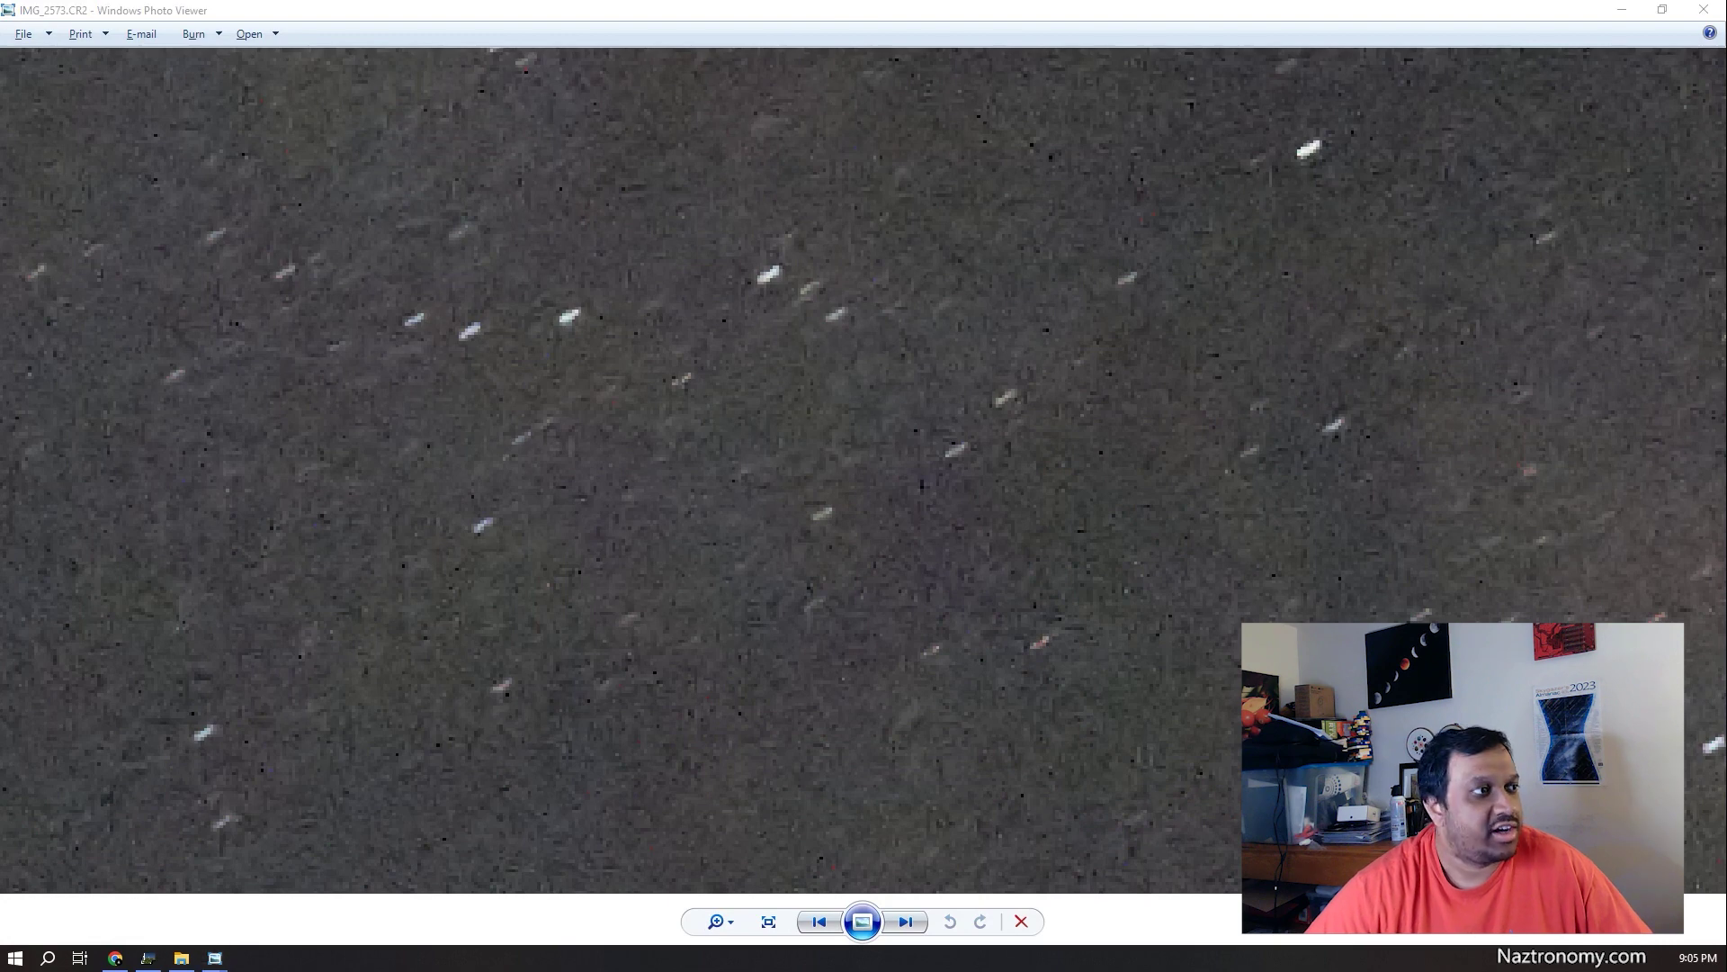
key("alt+Tab")
key("alt+Tab")
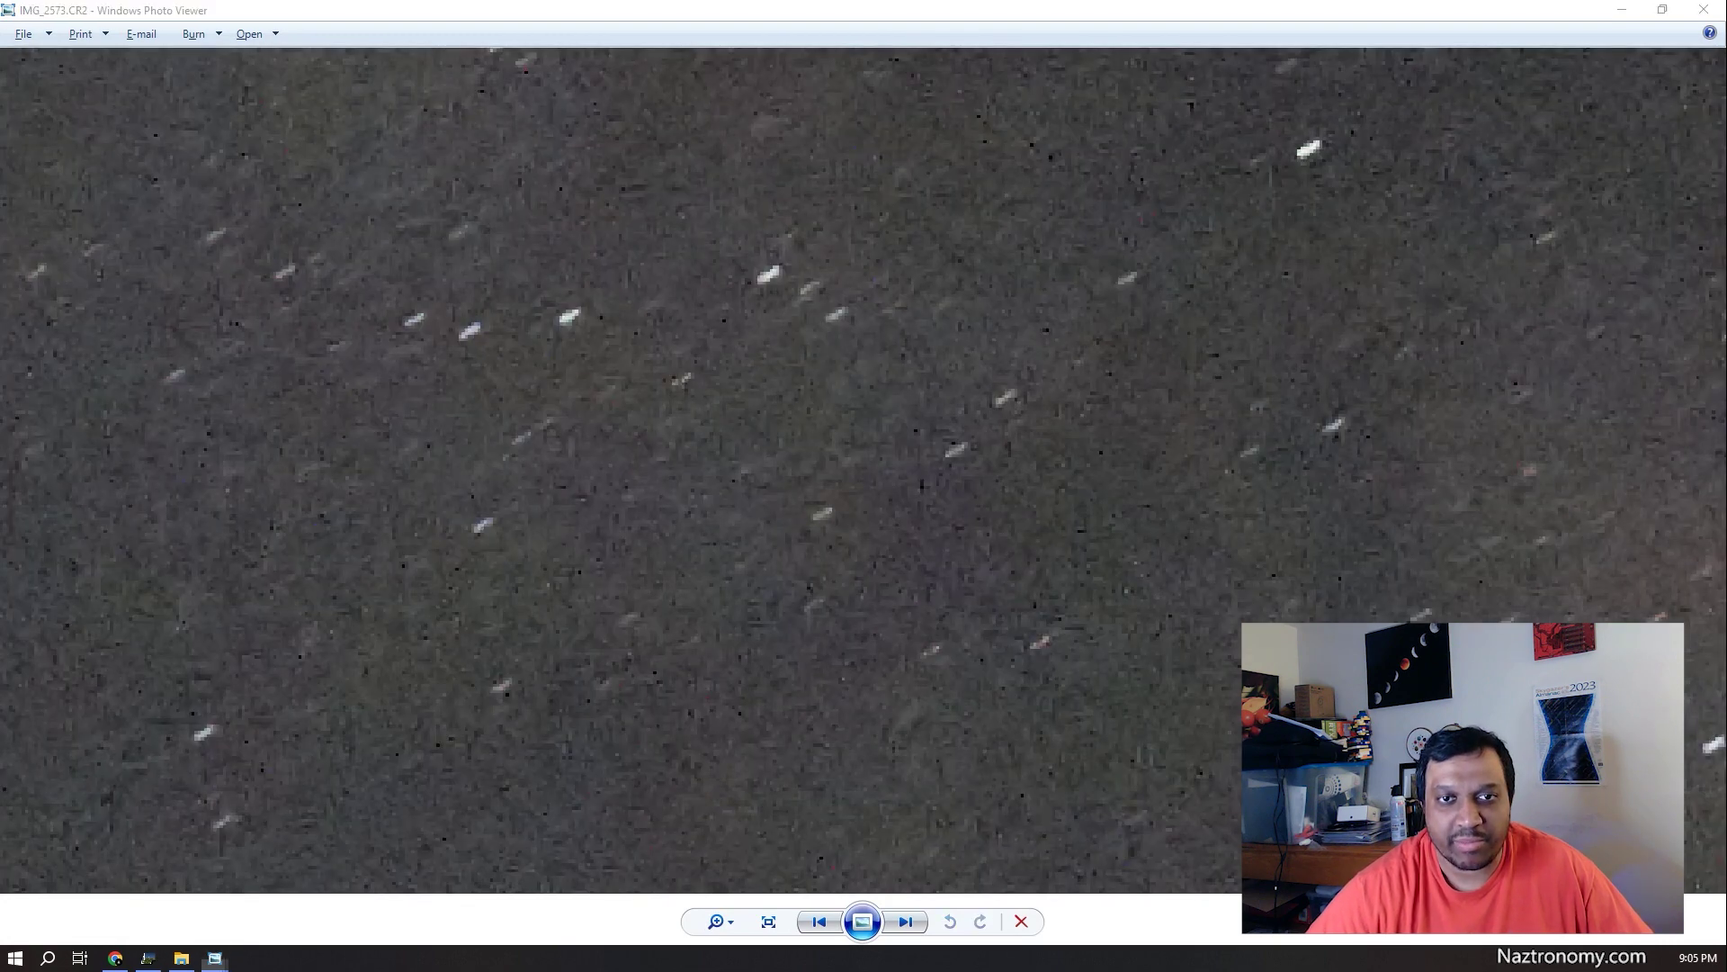
key("alt+Tab")
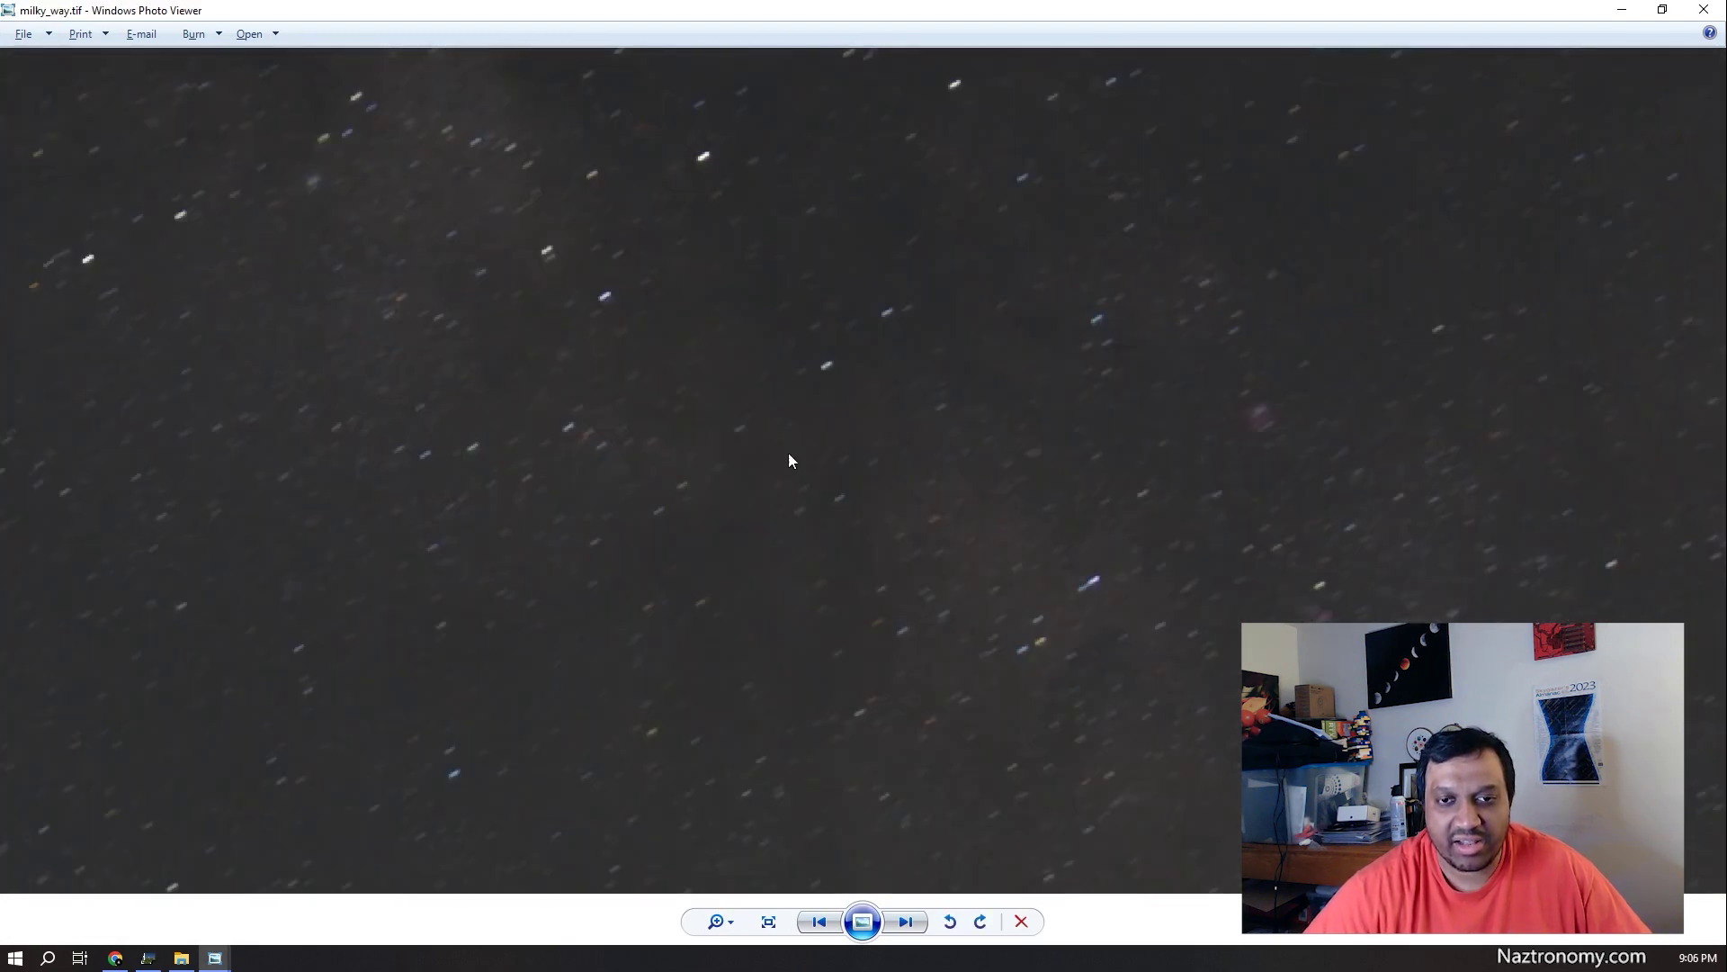
scroll(1089, 593, "down", 5)
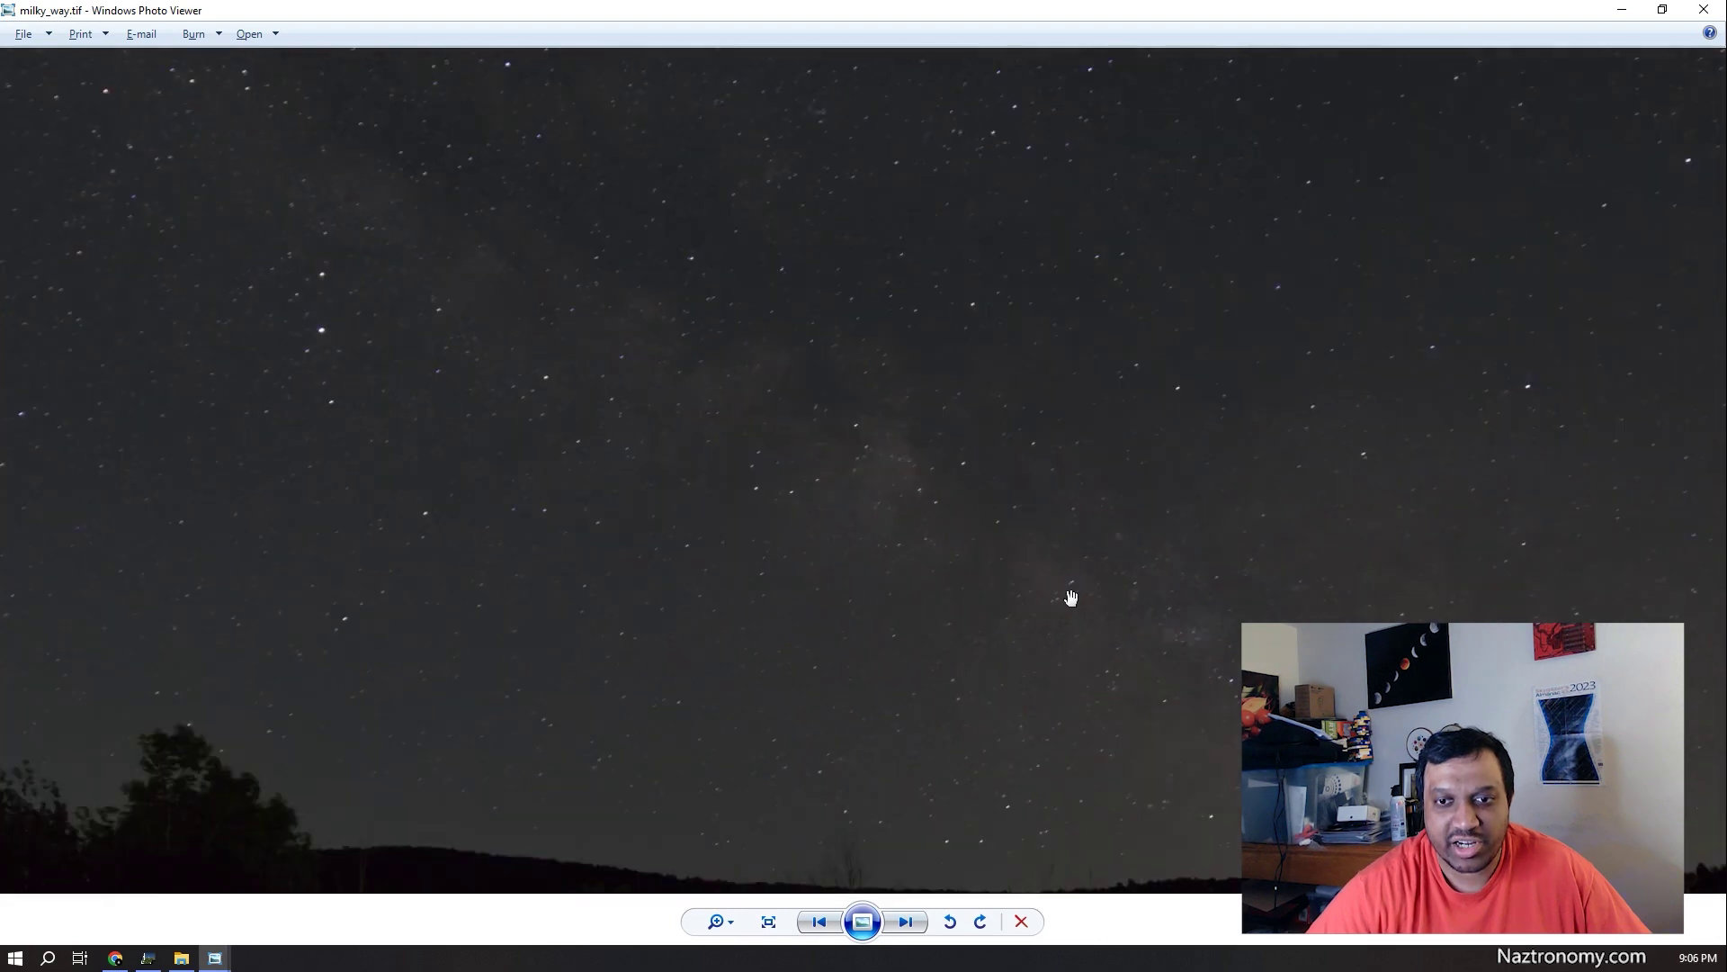
key("alt+Tab")
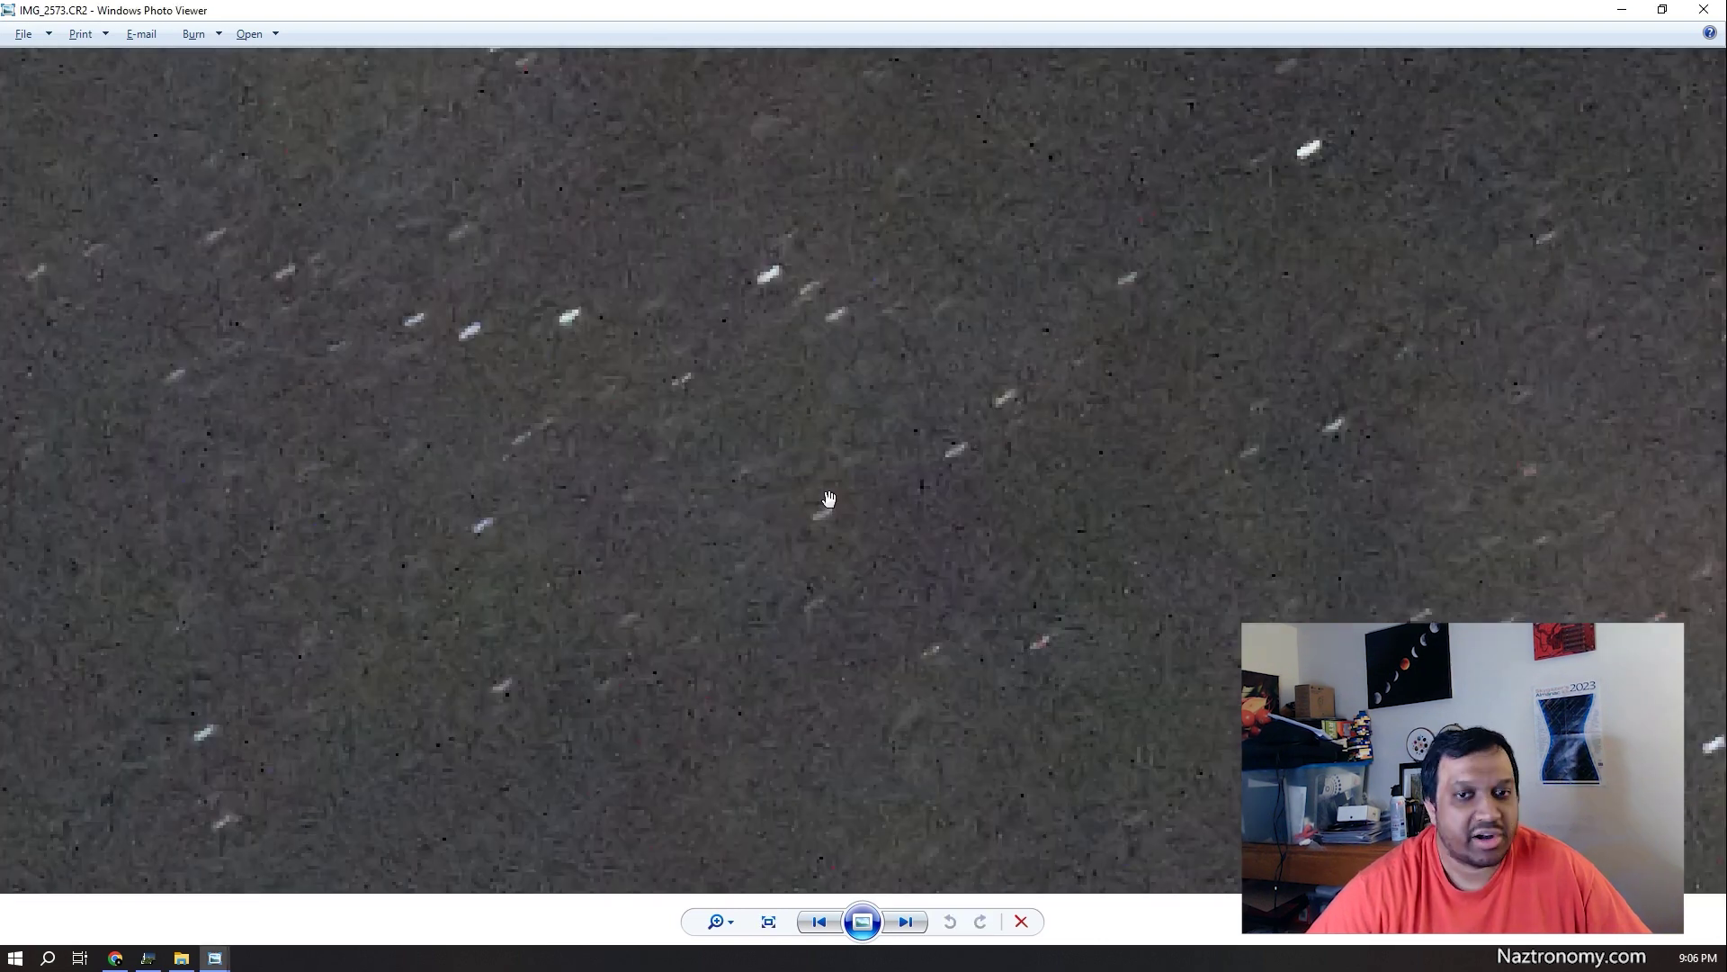
key("alt+Tab")
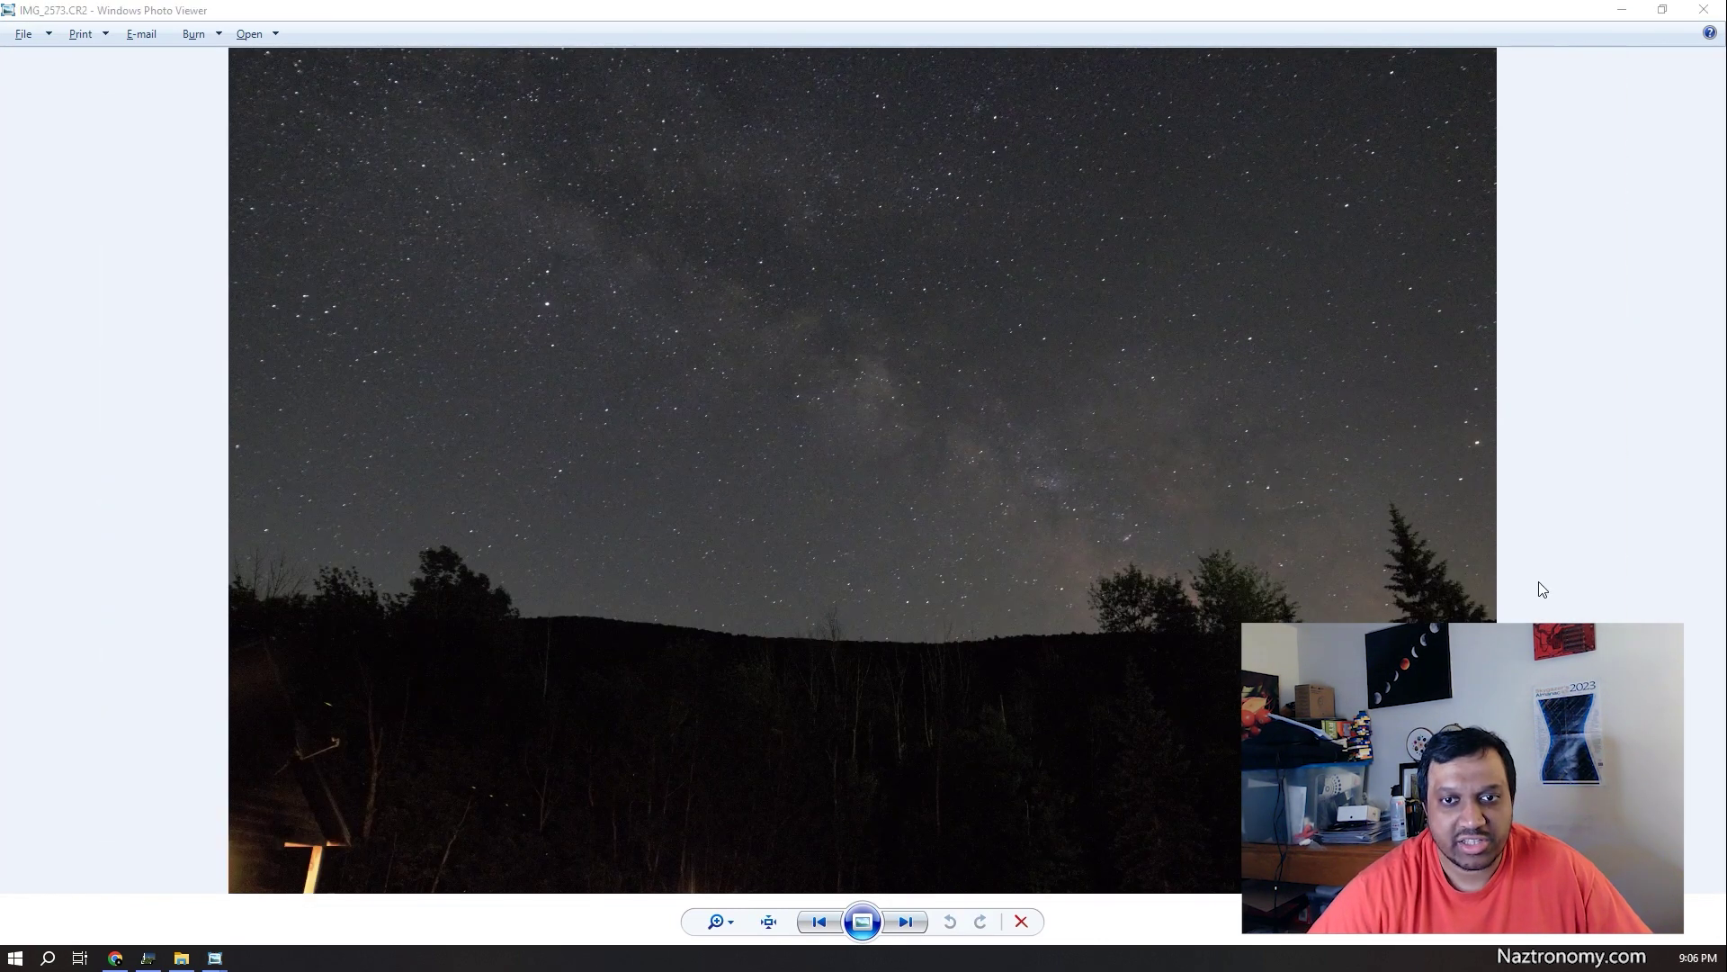
key("alt+Tab")
key("alt+Tab")
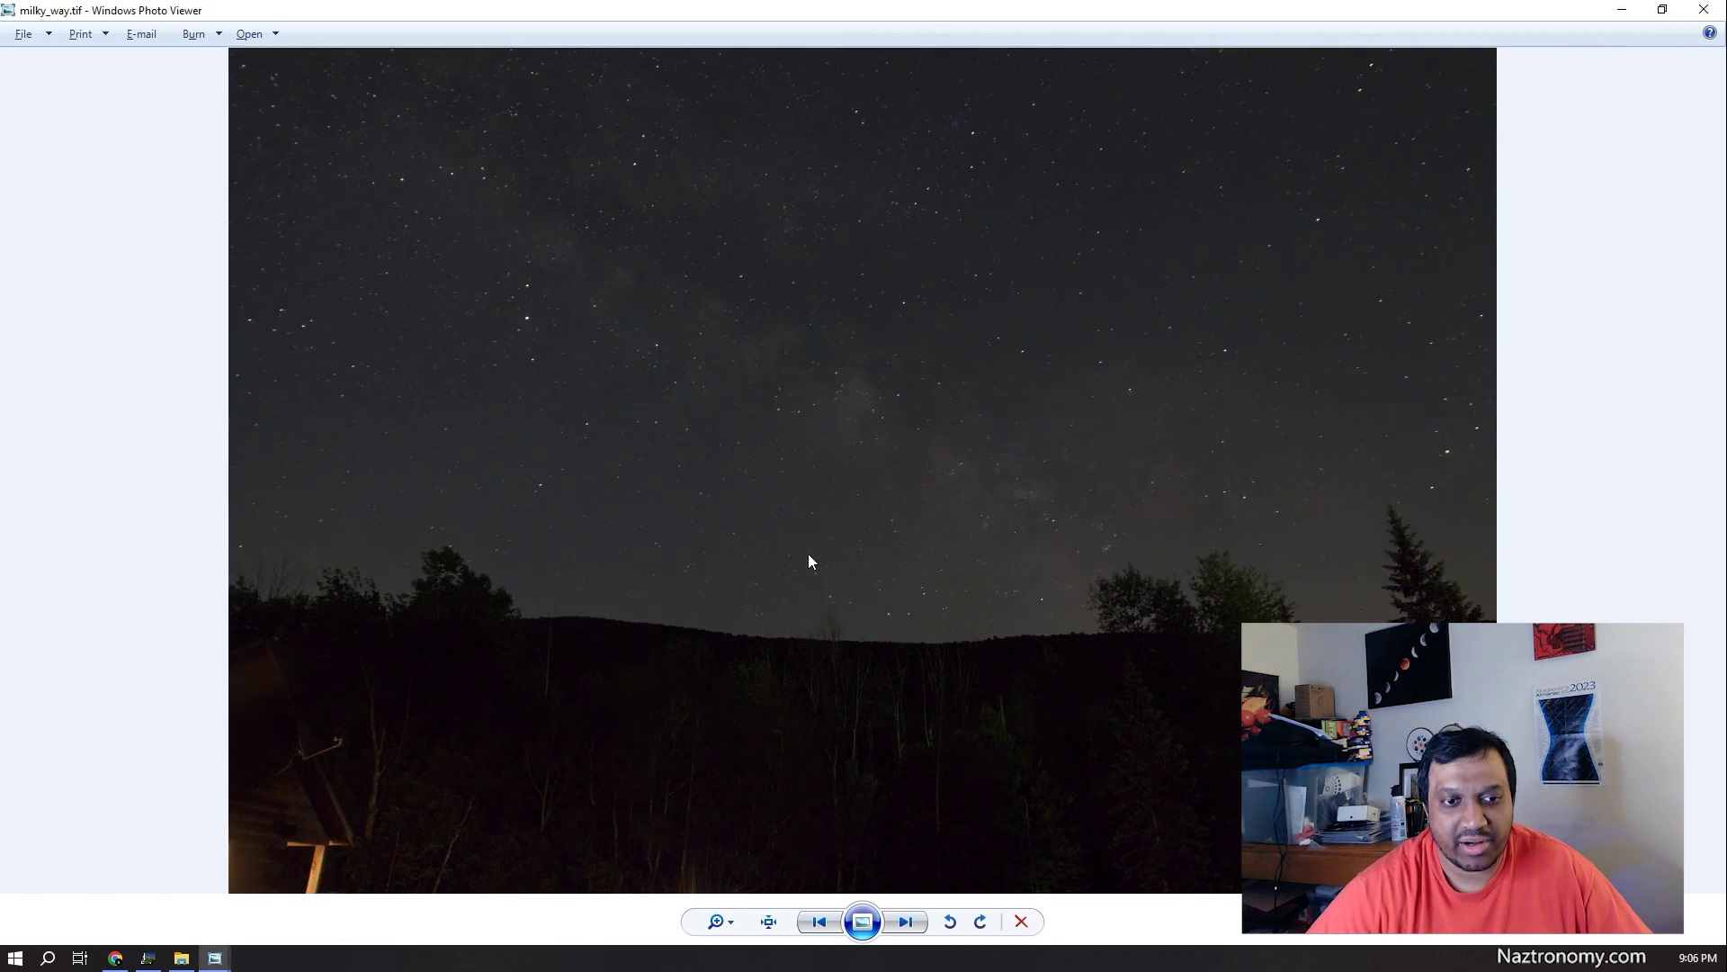
key("alt+Tab")
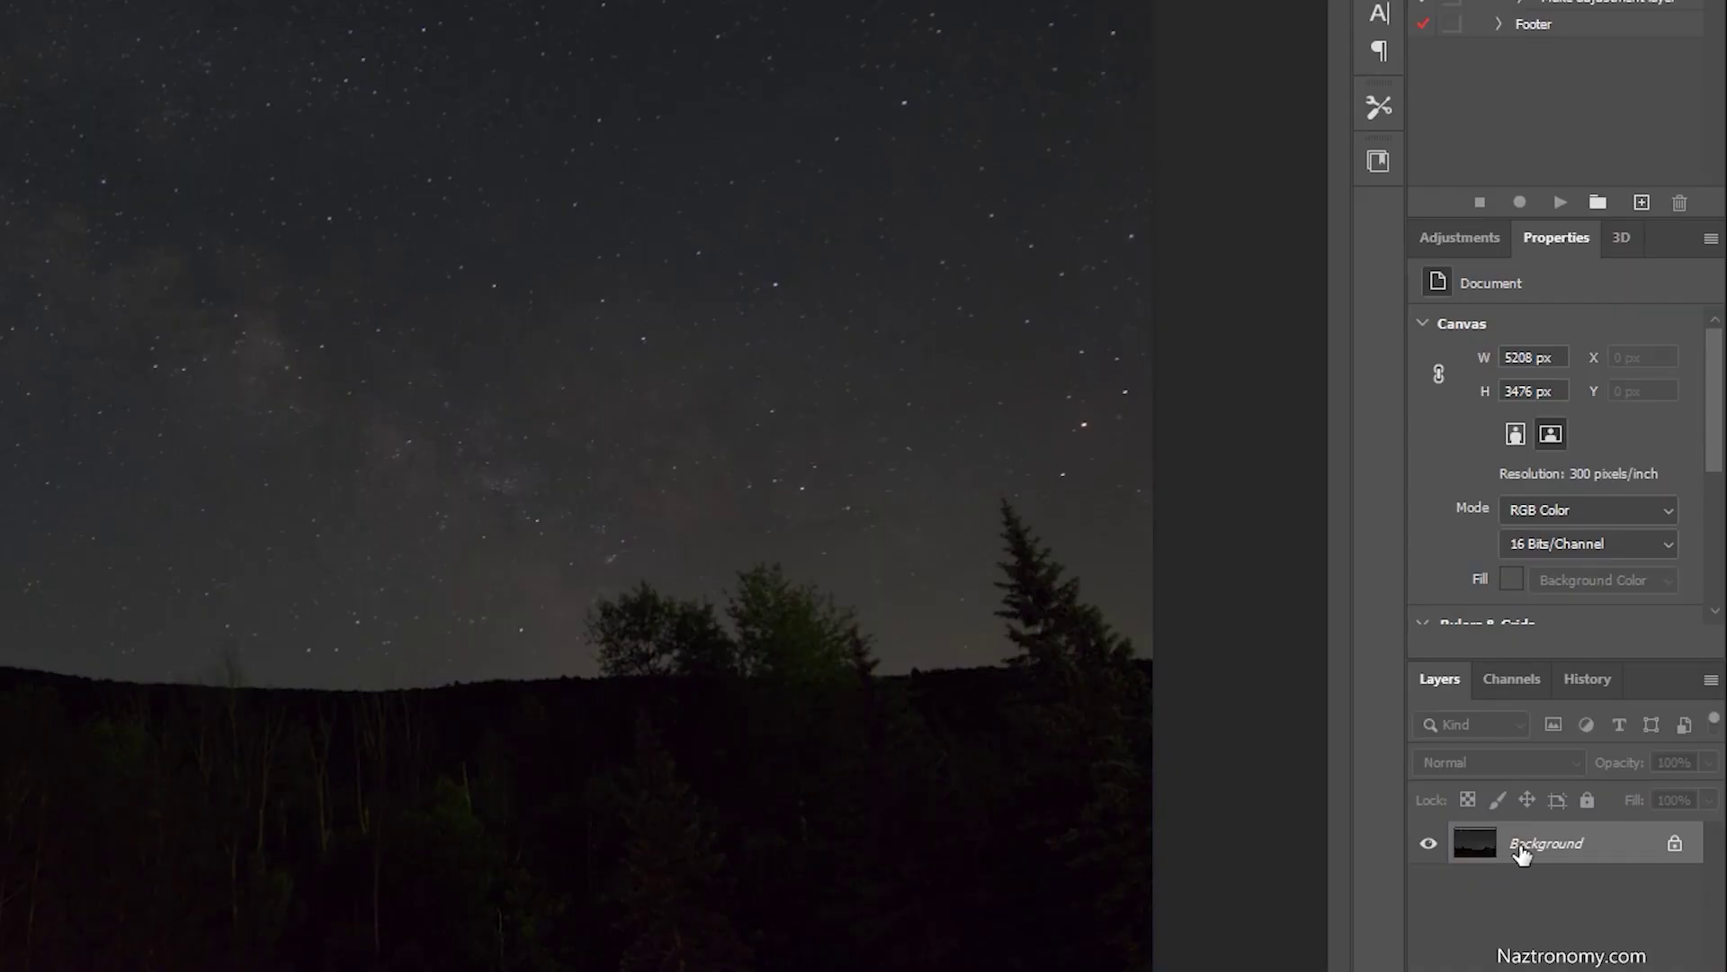
Create a Background copy layer via Duplicate Layer and turn off the original Background's visibility
right_click(1529, 843)
left_click(1562, 523)
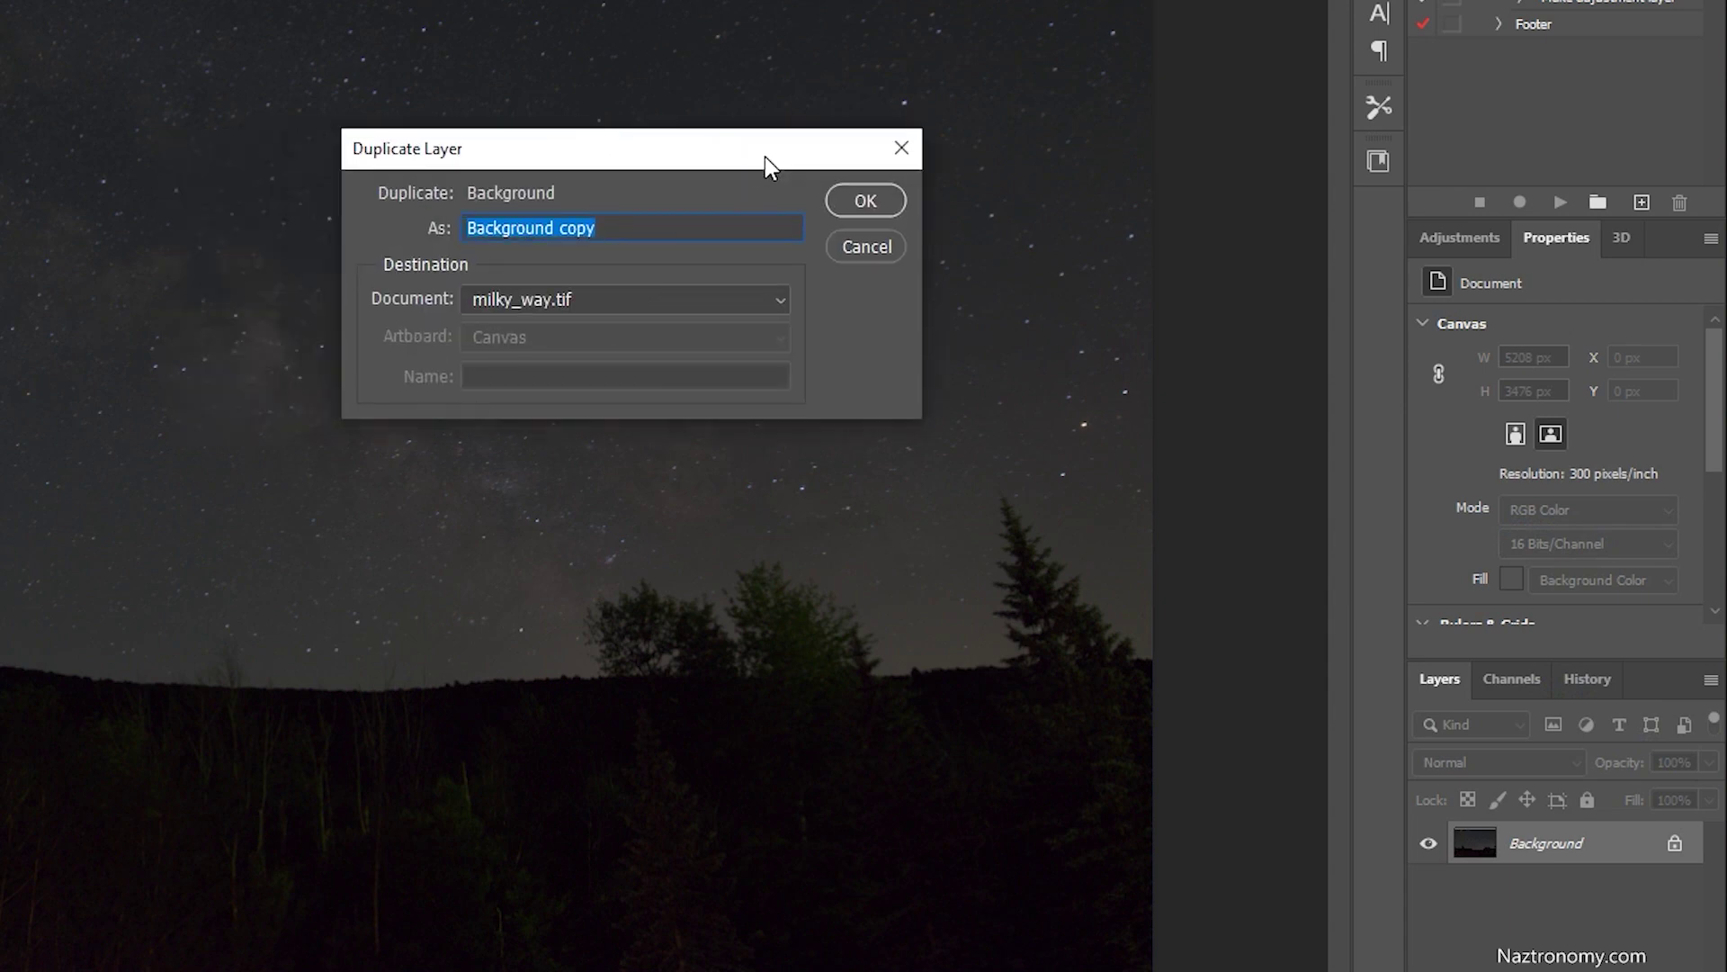
left_click_drag(769, 159, 782, 264)
left_click(871, 306)
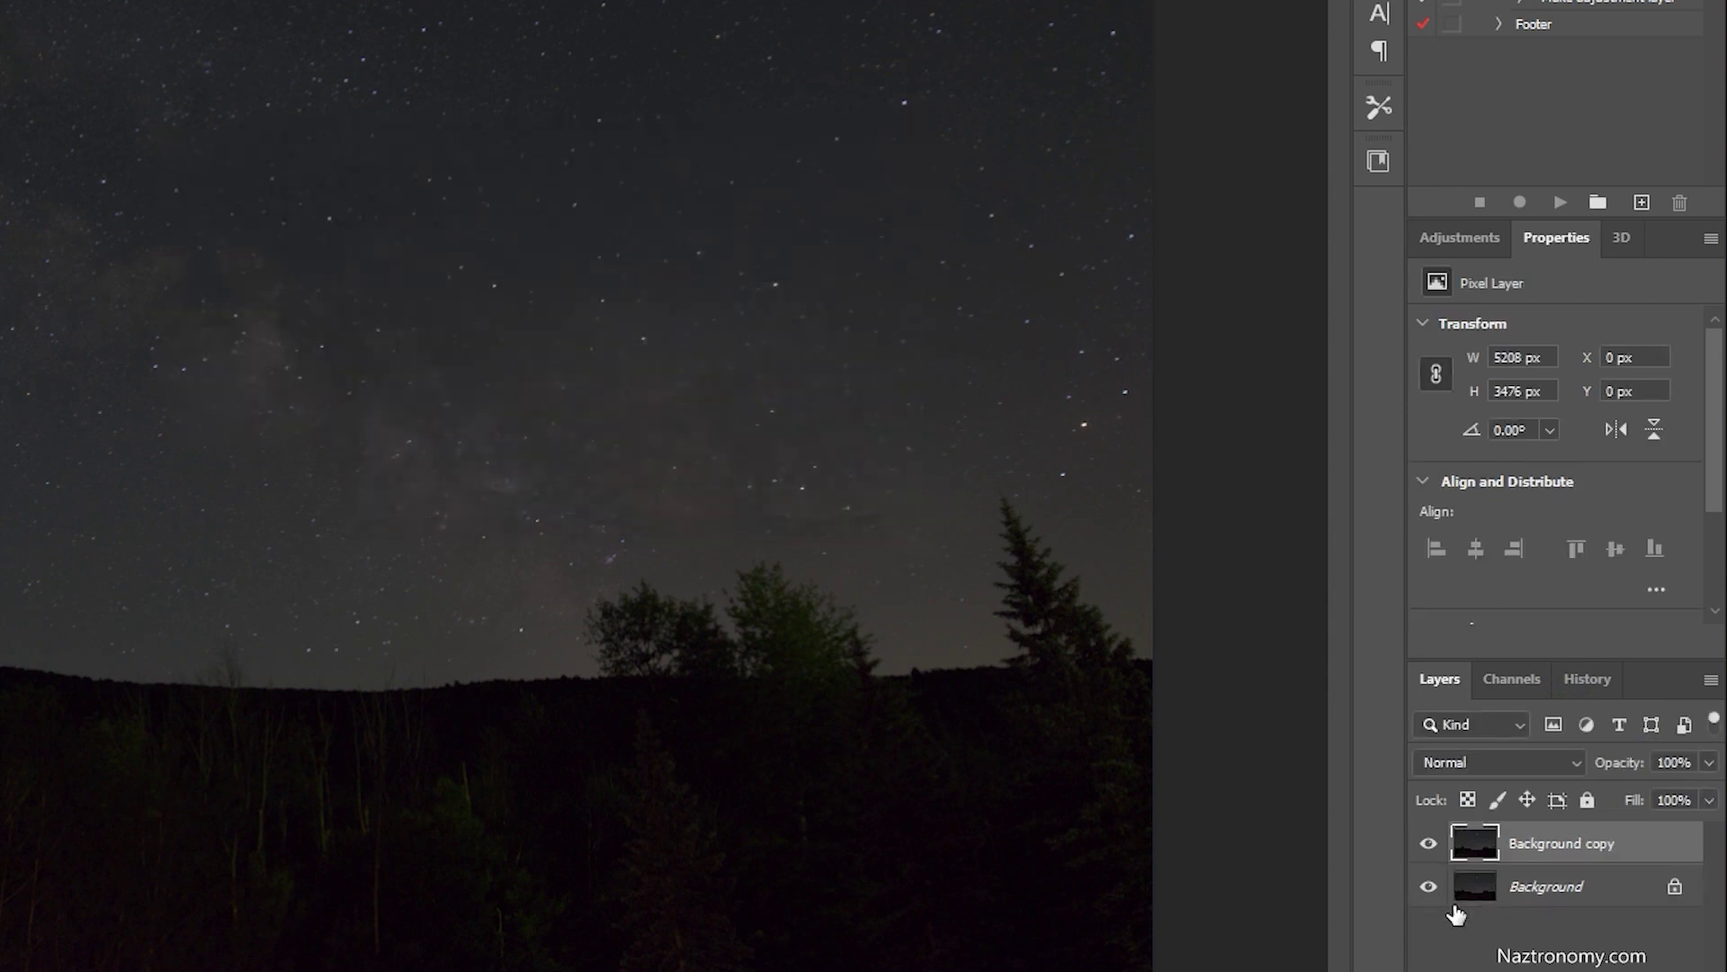
left_click(1429, 887)
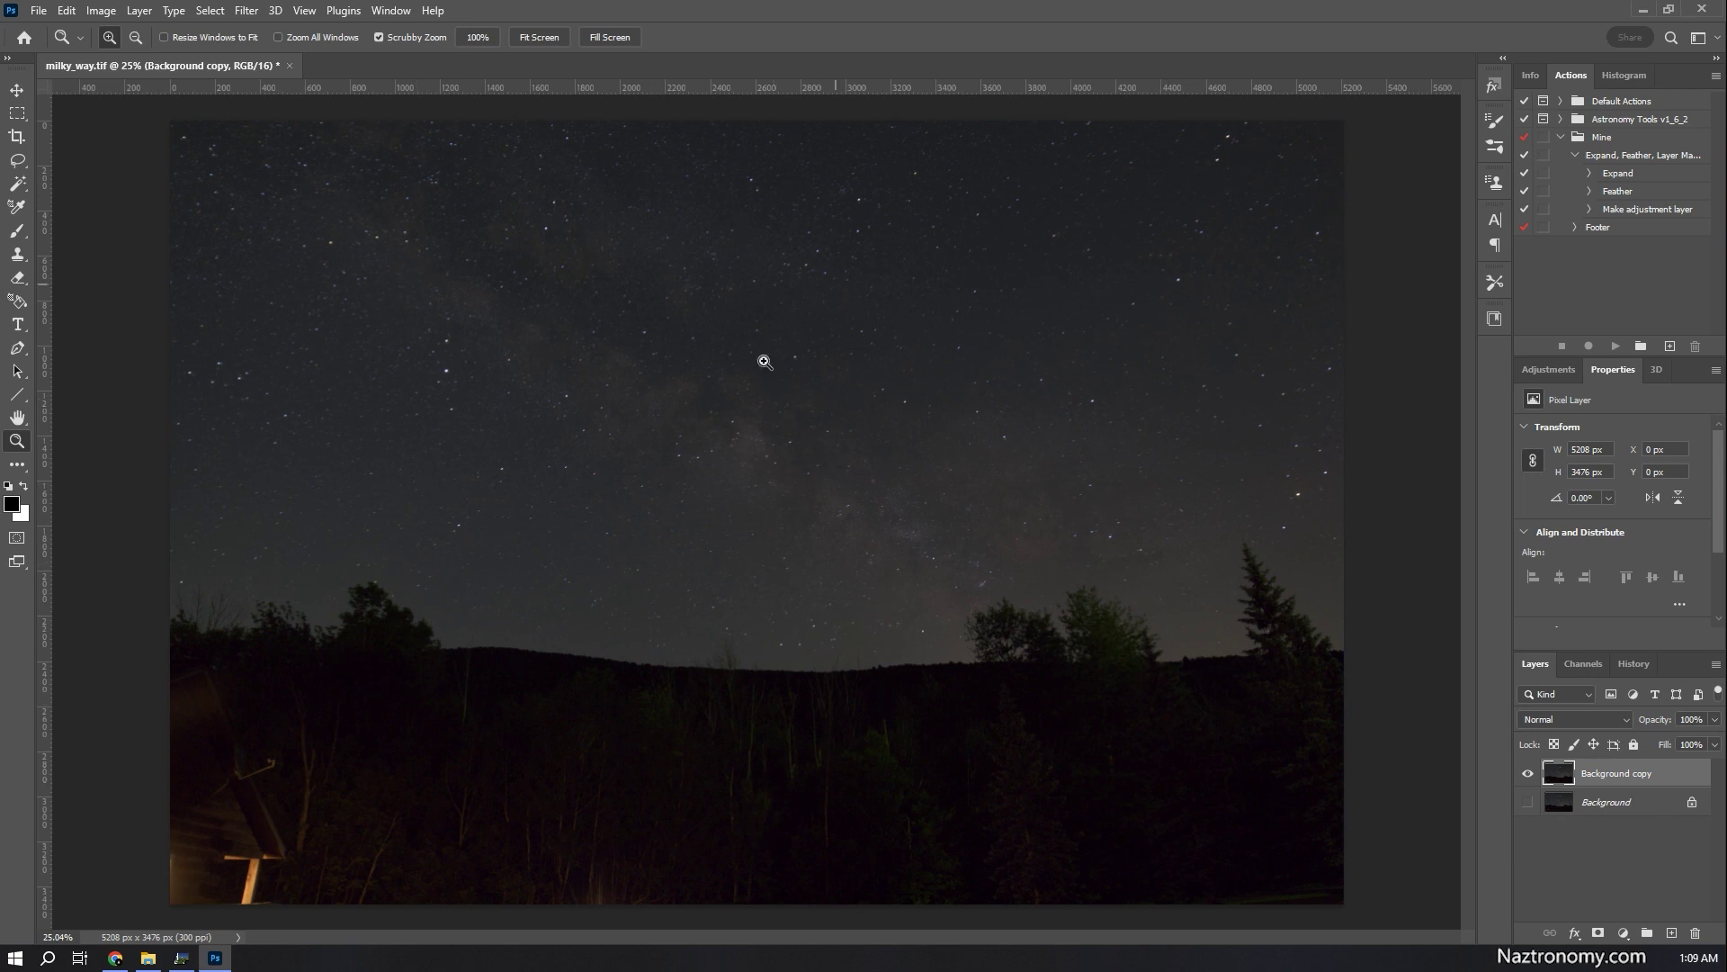
Select the sky with Select > Sky and copy it onto a new Layer 1
left_click(221, 11)
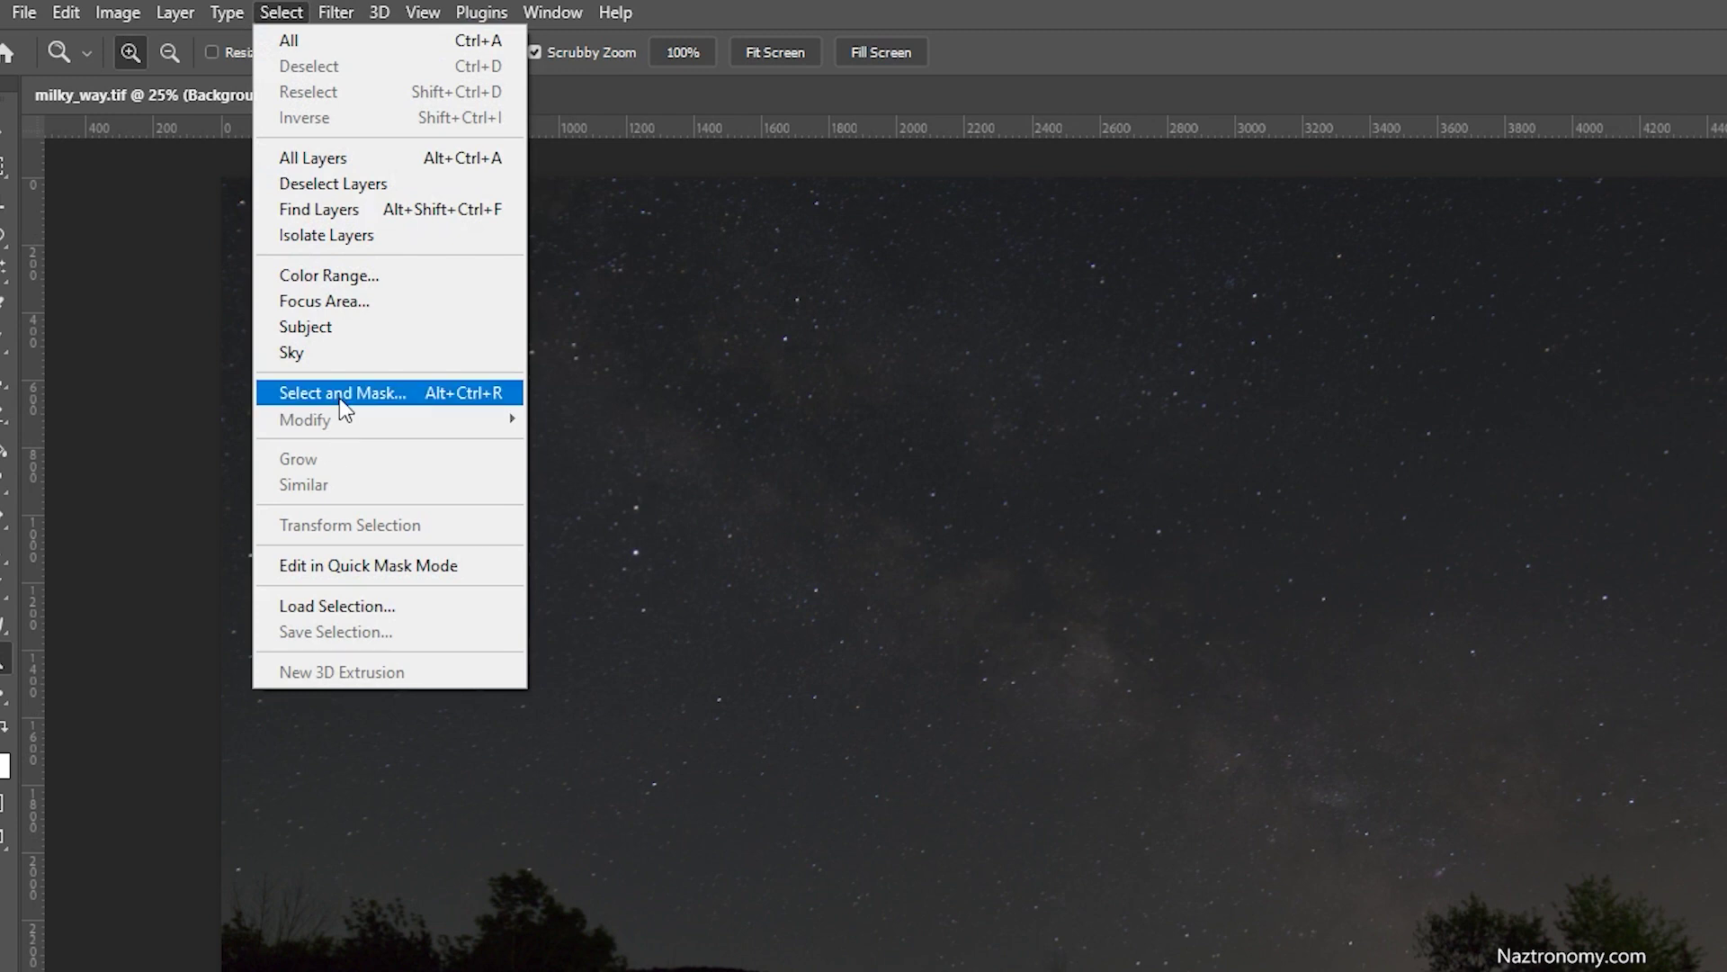
left_click(316, 354)
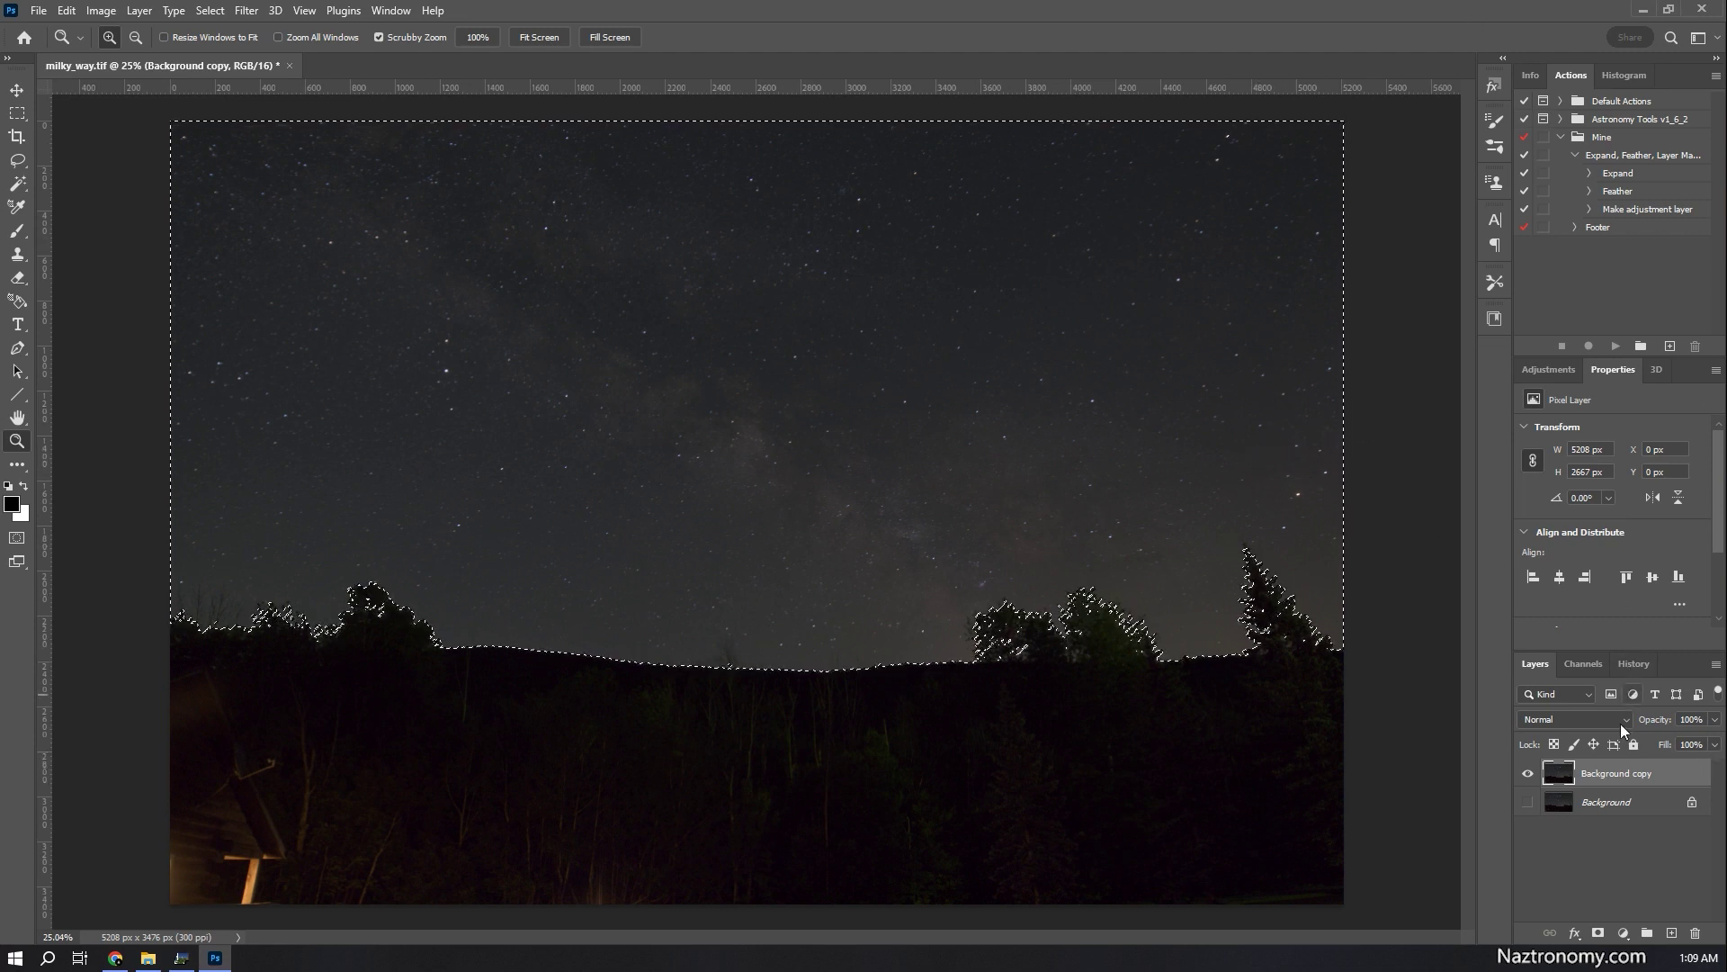
key("ctrl+j")
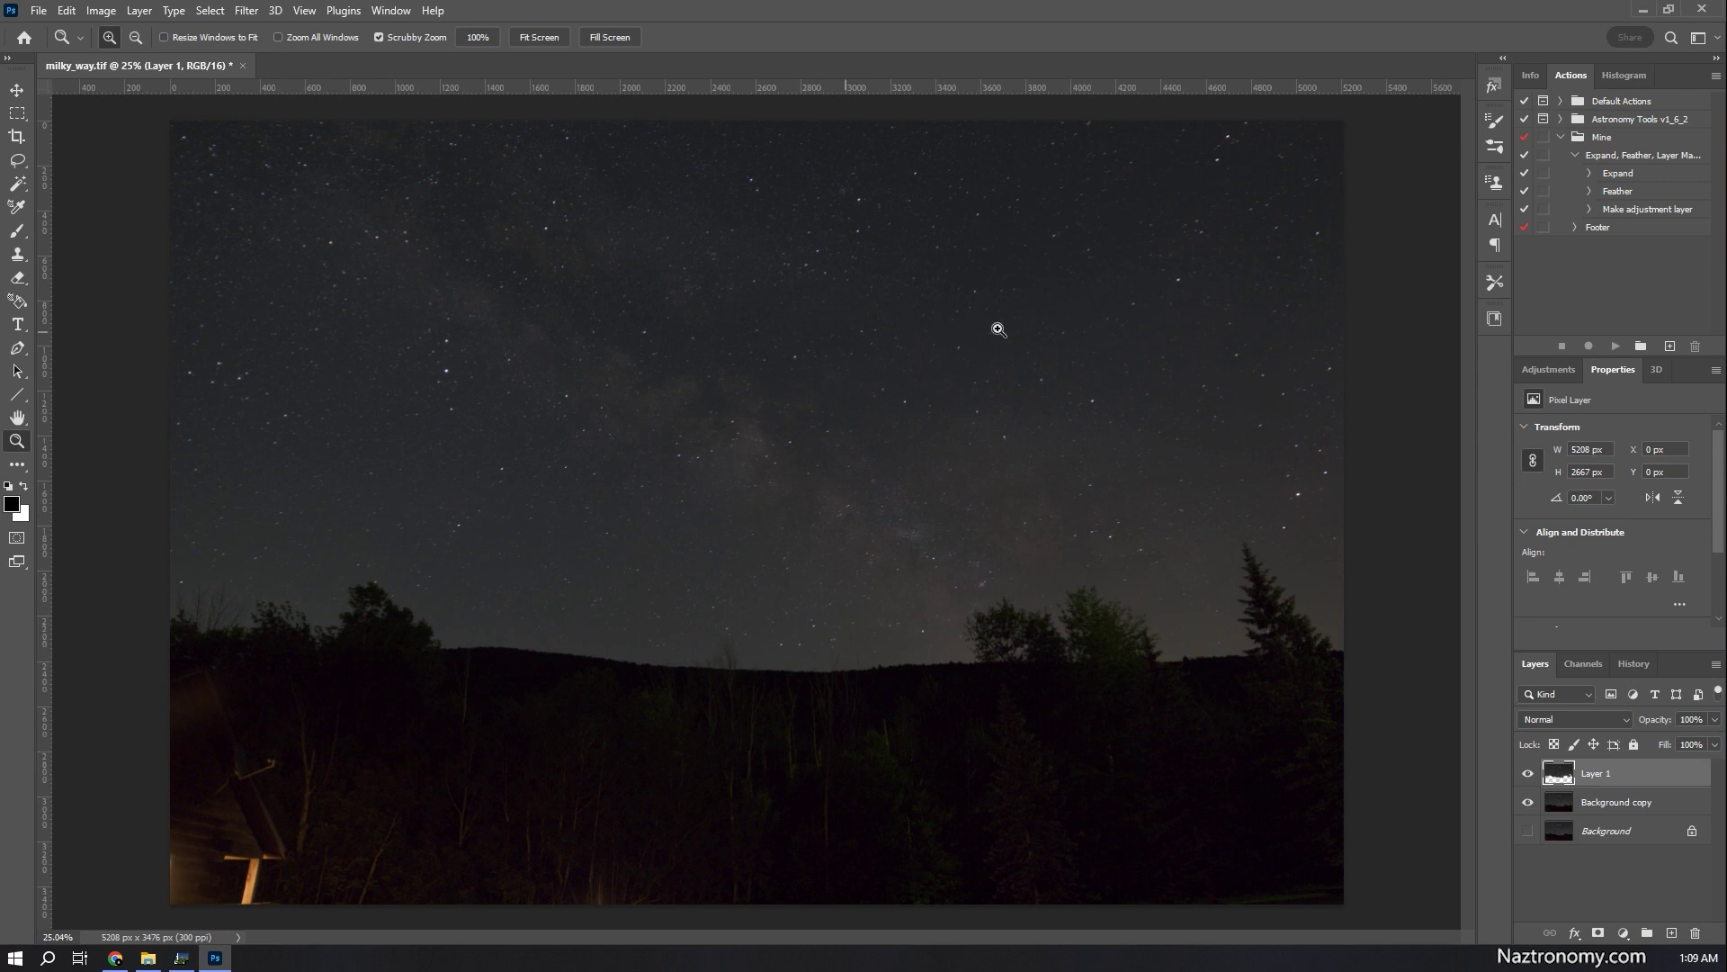
Check Layer 1 alone by hiding Background copy, zooming on the stars, then showing it again
left_click(1527, 802)
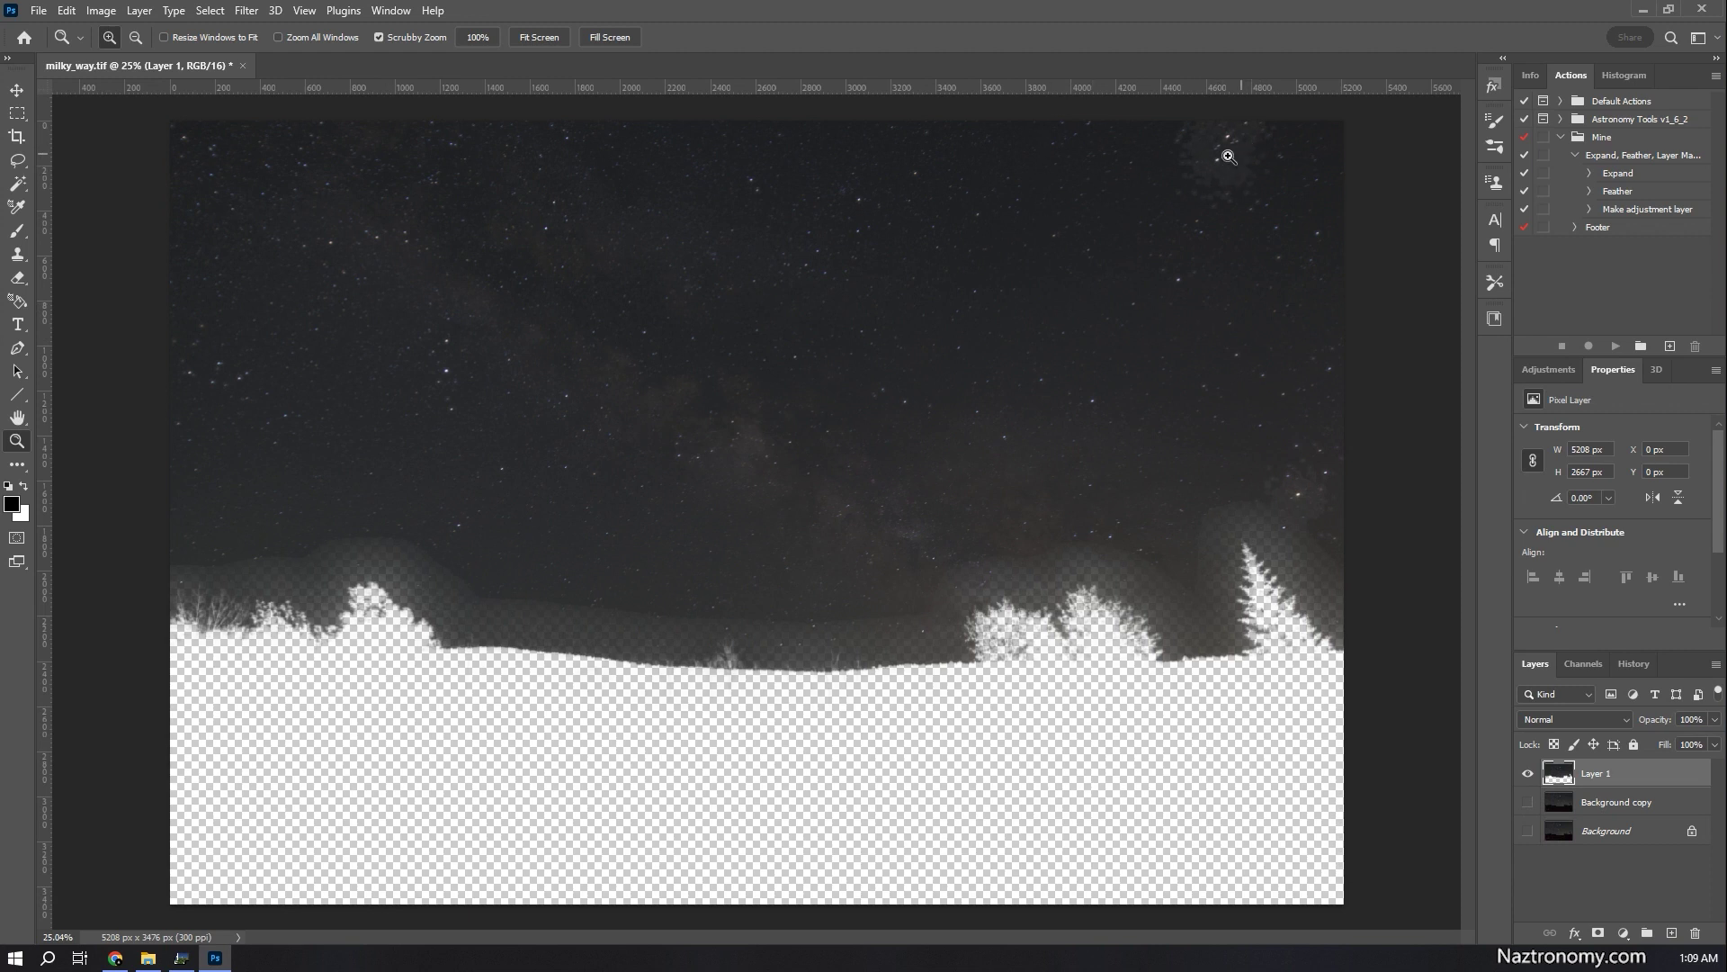
left_click_drag(1223, 143, 1322, 194)
left_click_drag(1212, 500, 1103, 485)
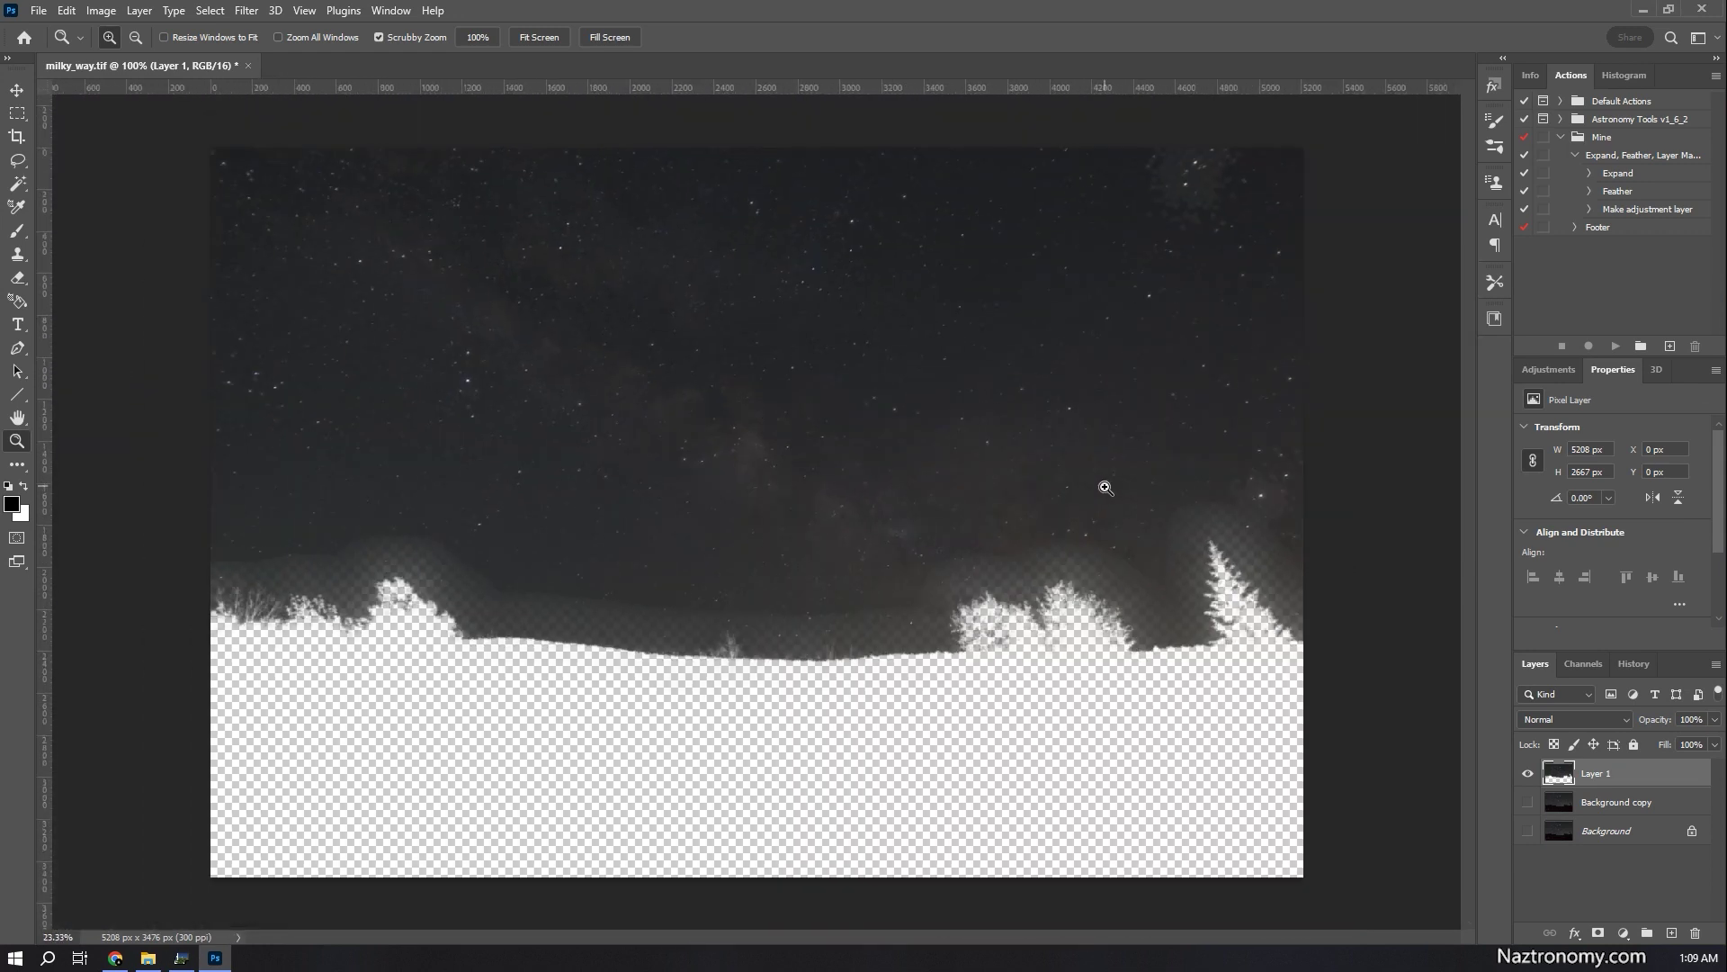
left_click(1529, 801)
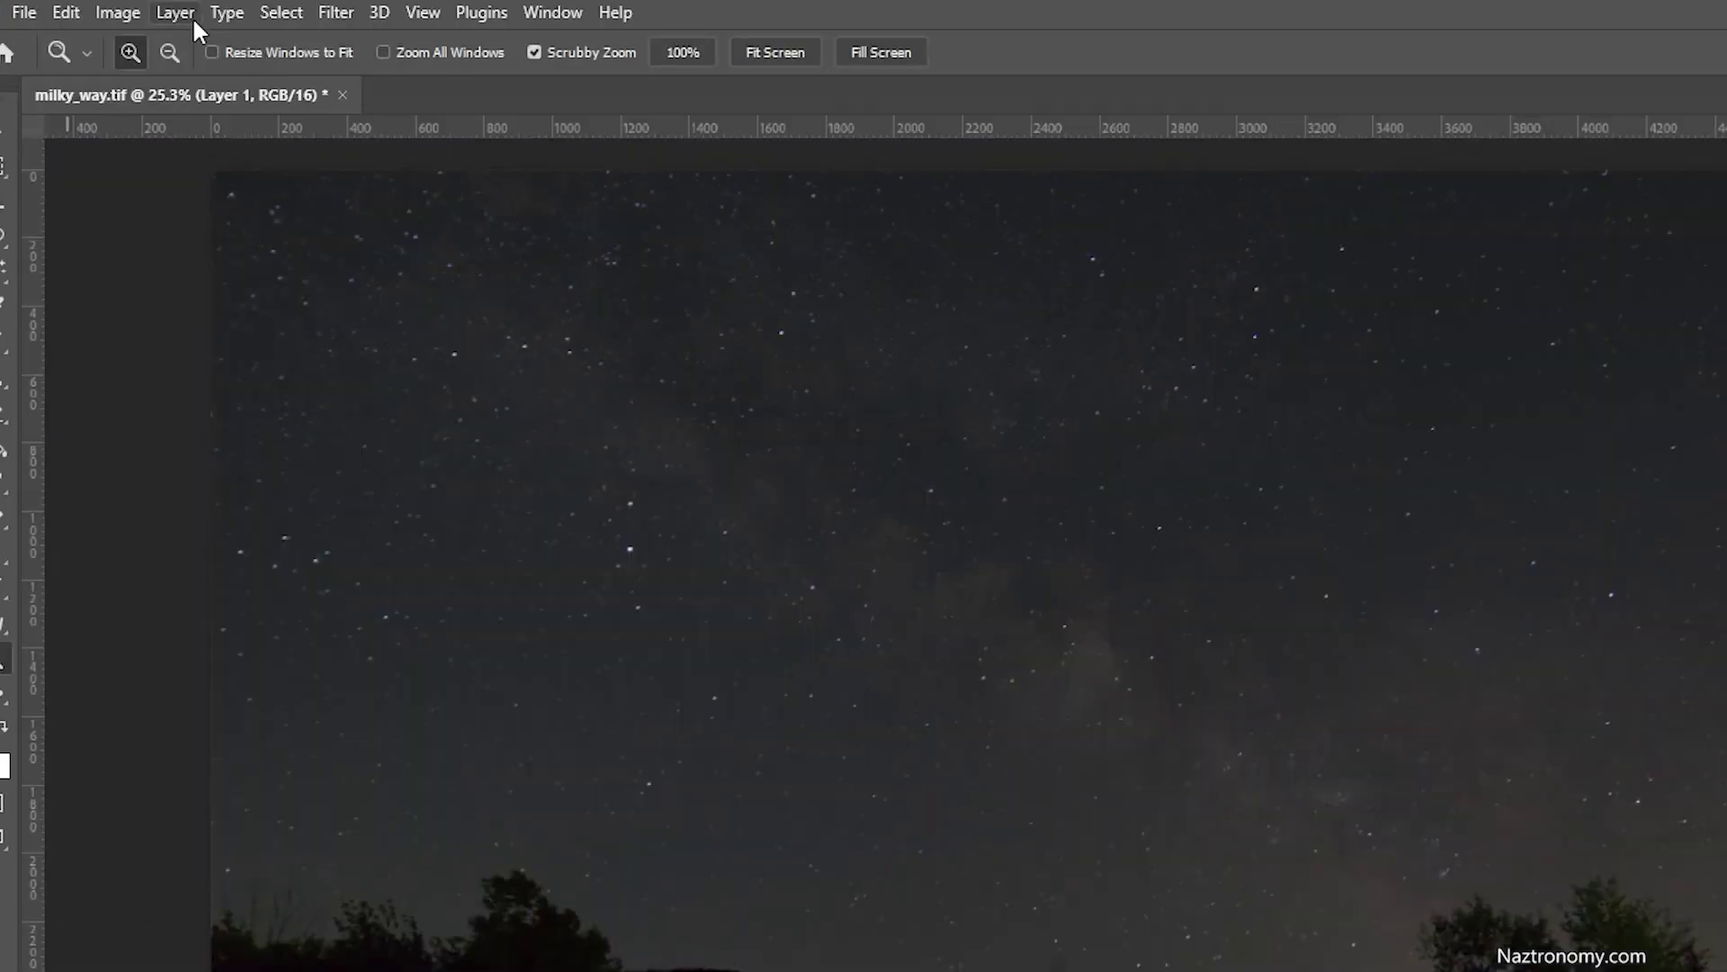
Open a Curves adjustment on Layer 1 and sample the dark tree and grey tones
left_click(140, 12)
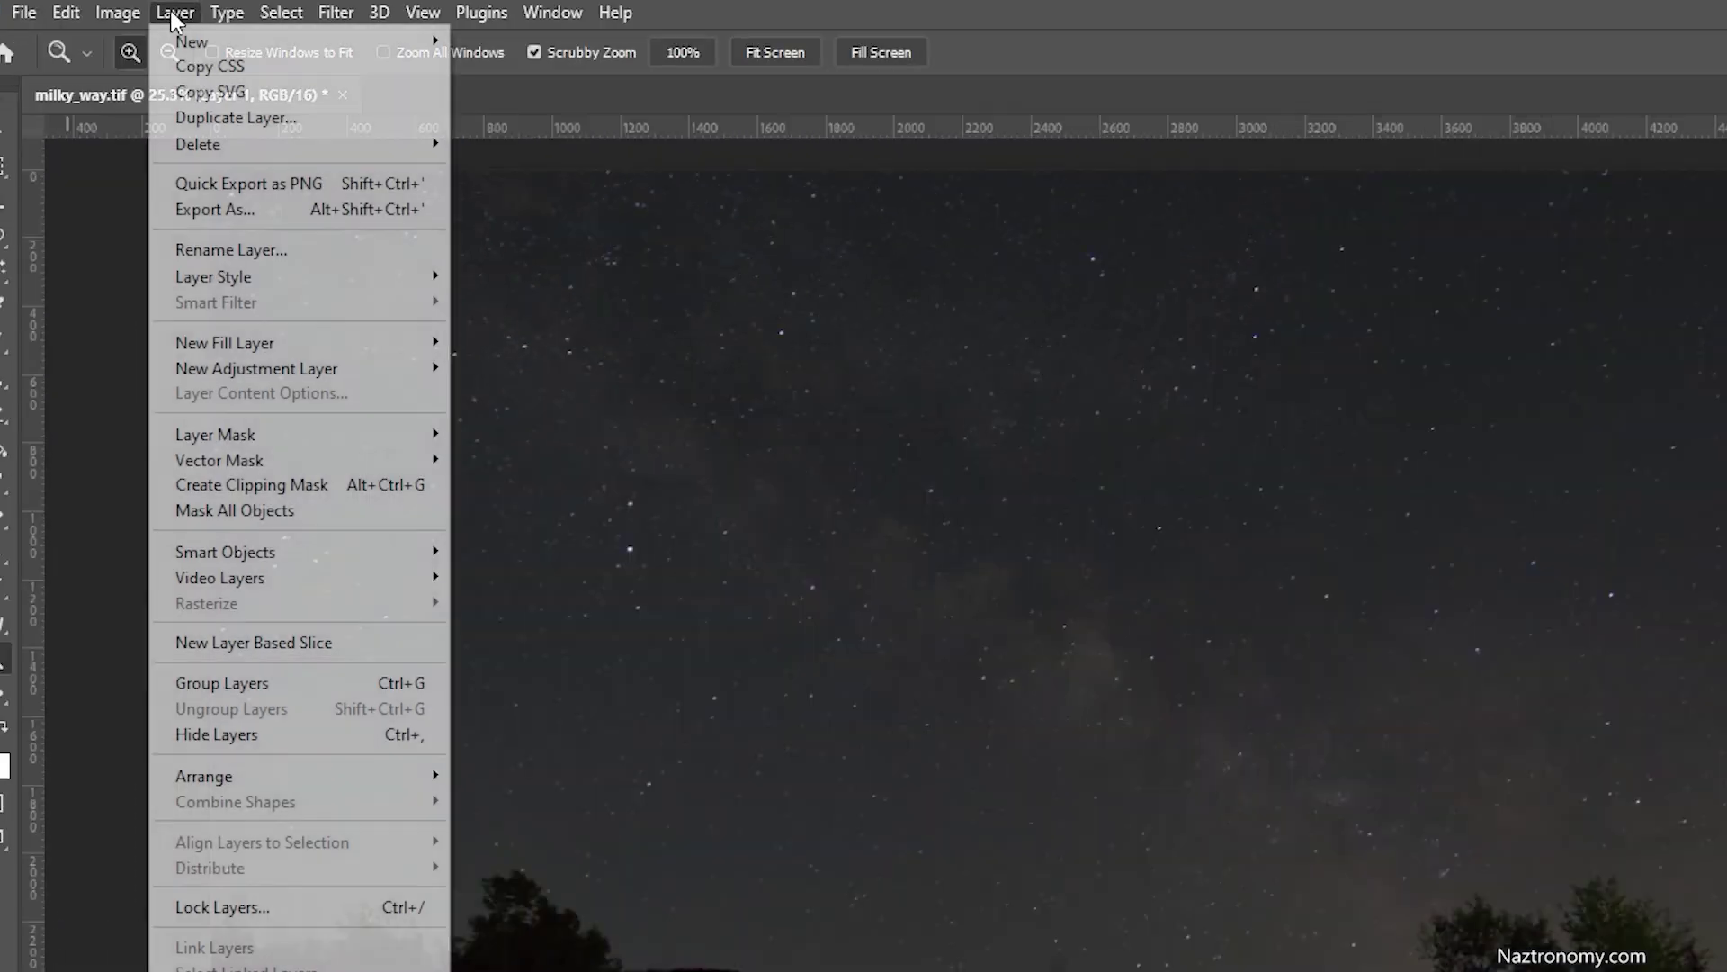
mouse_move(117, 14)
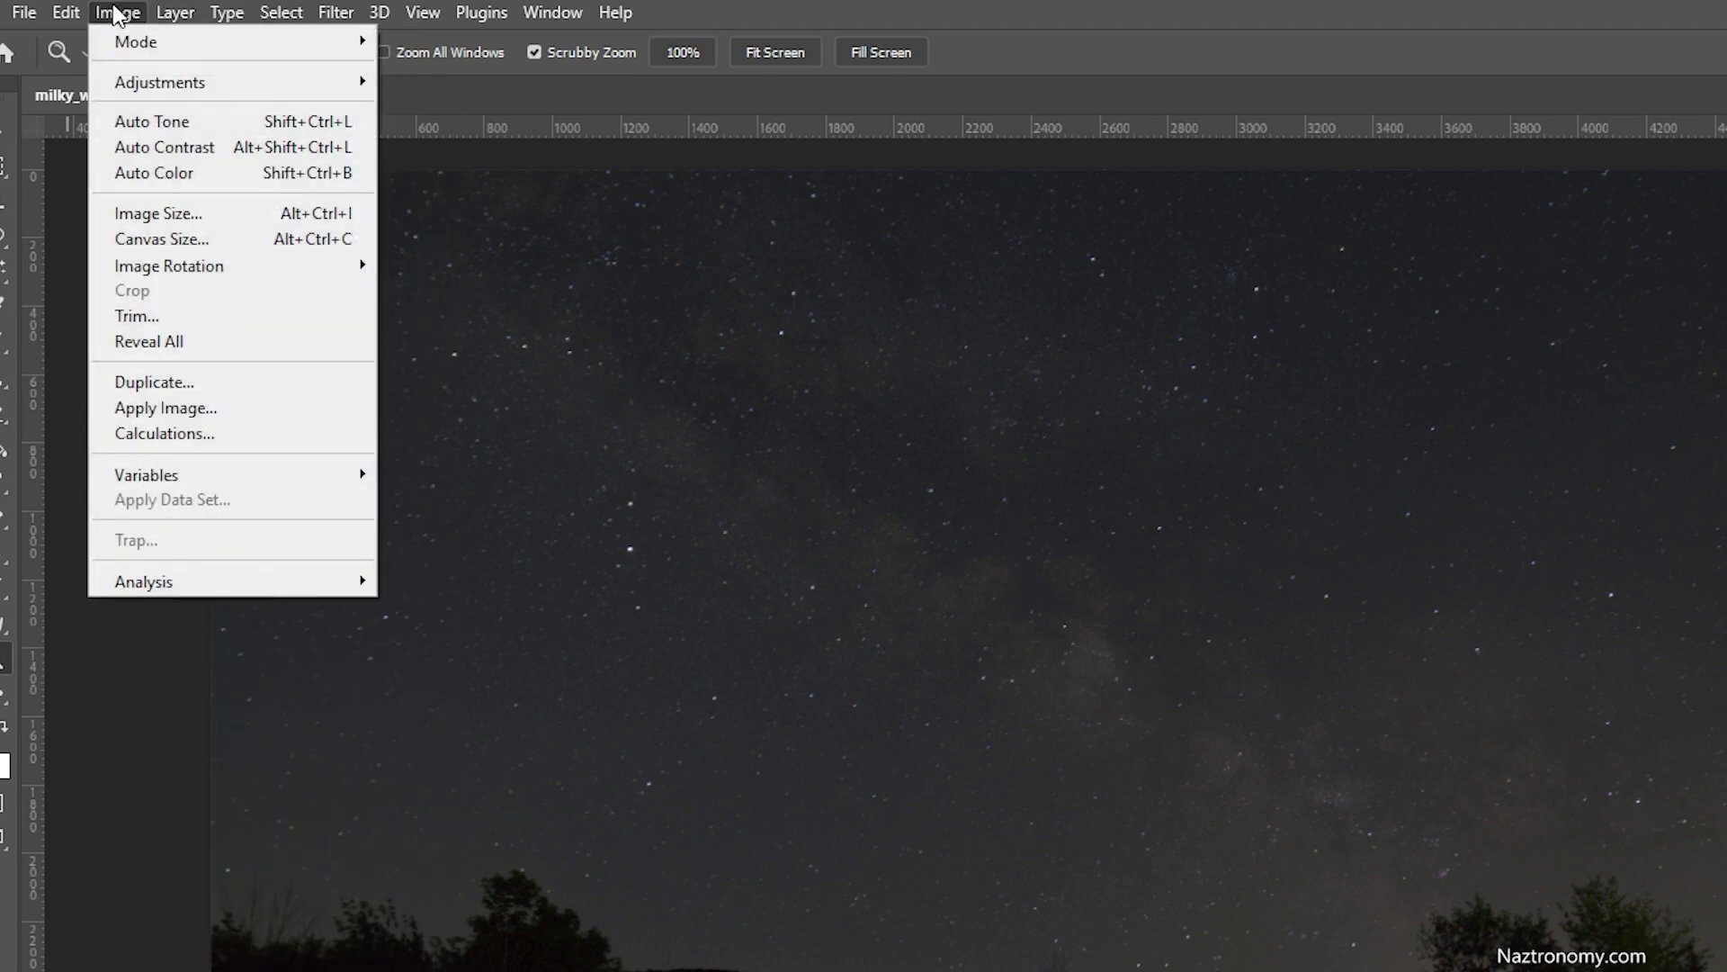
mouse_move(232, 93)
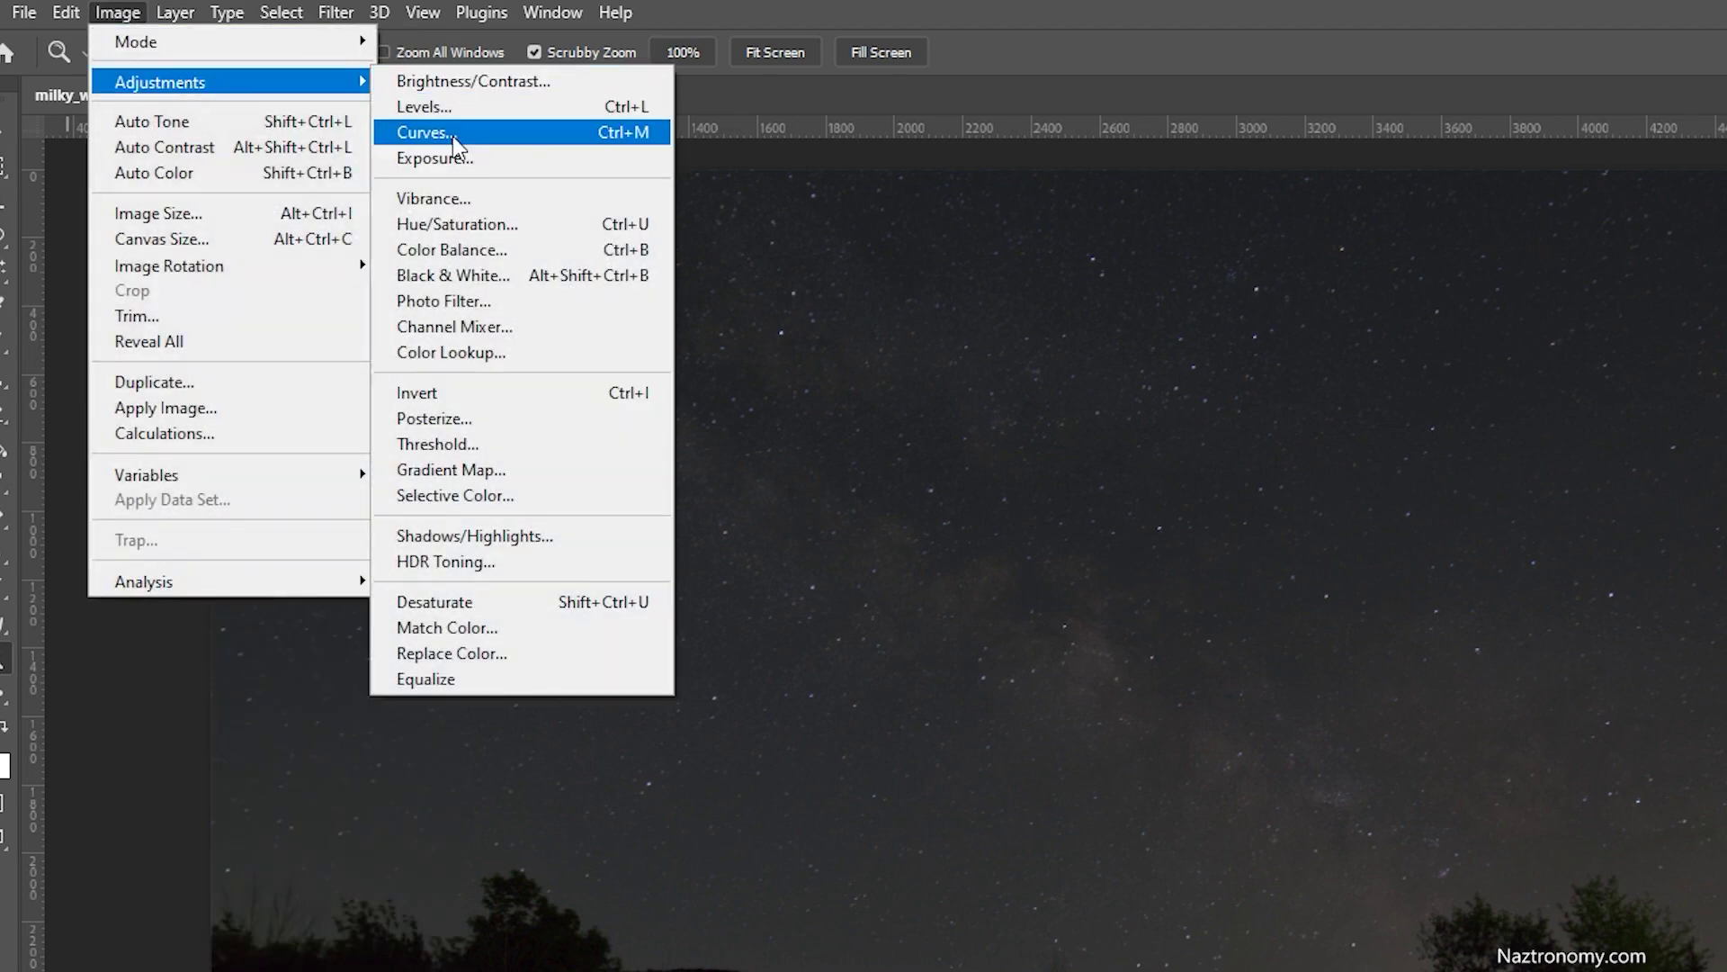
left_click(623, 137)
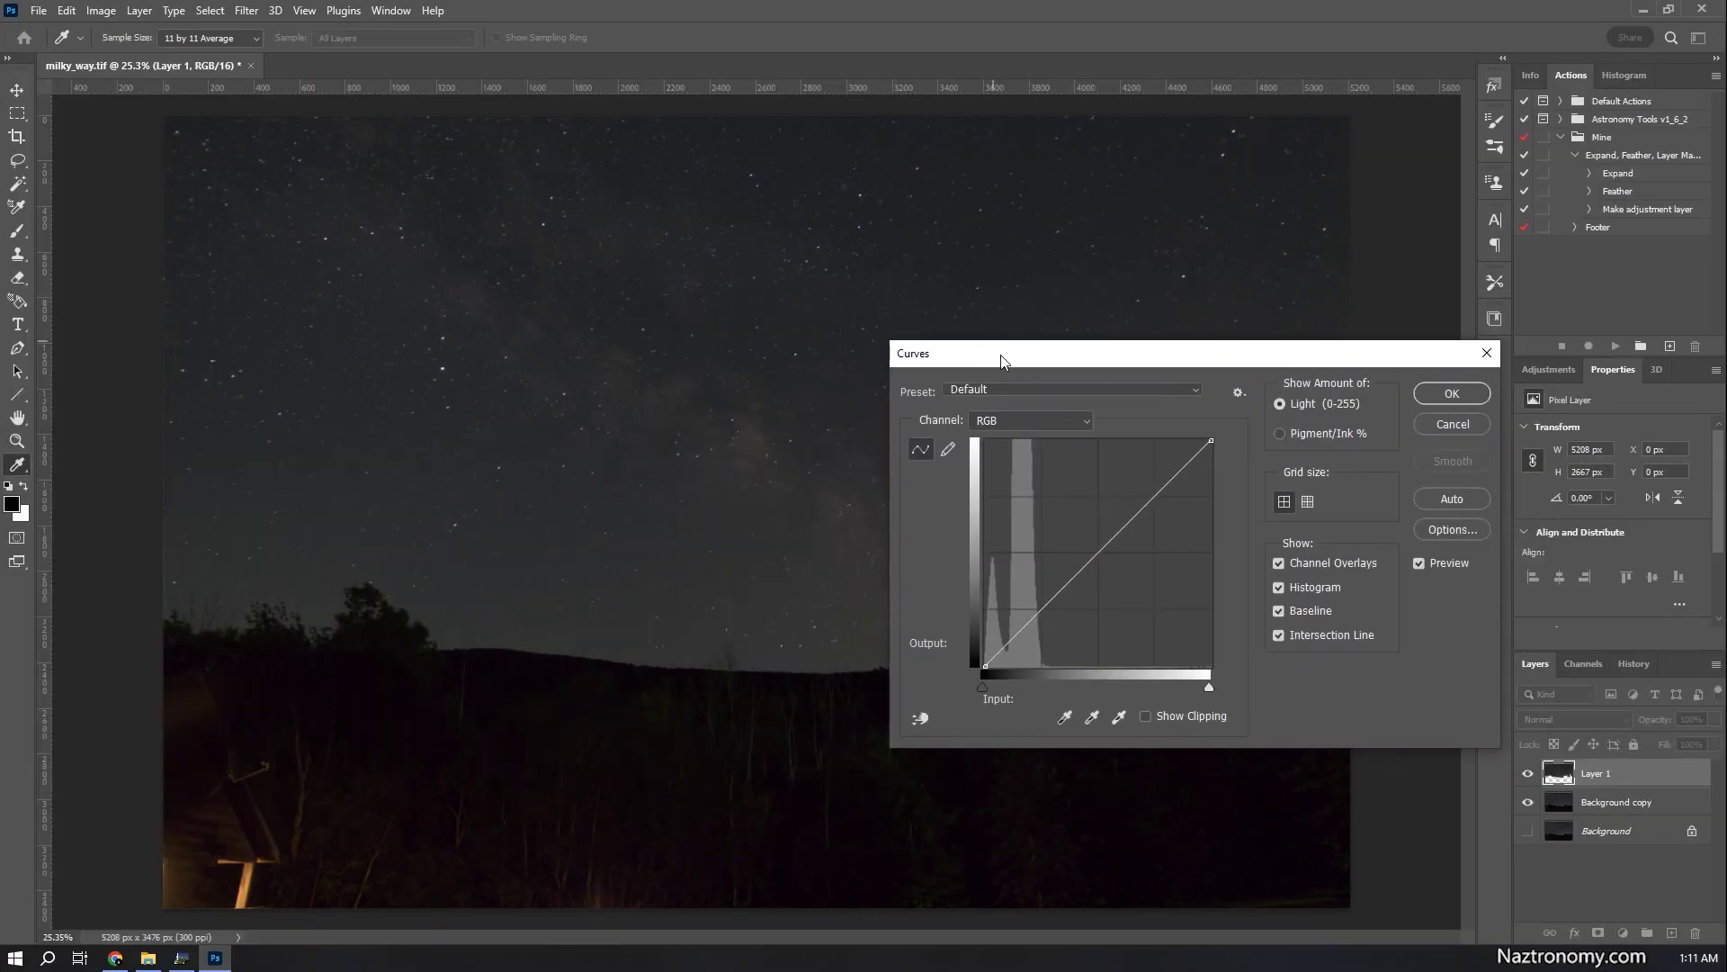
left_click_drag(1001, 355, 1055, 349)
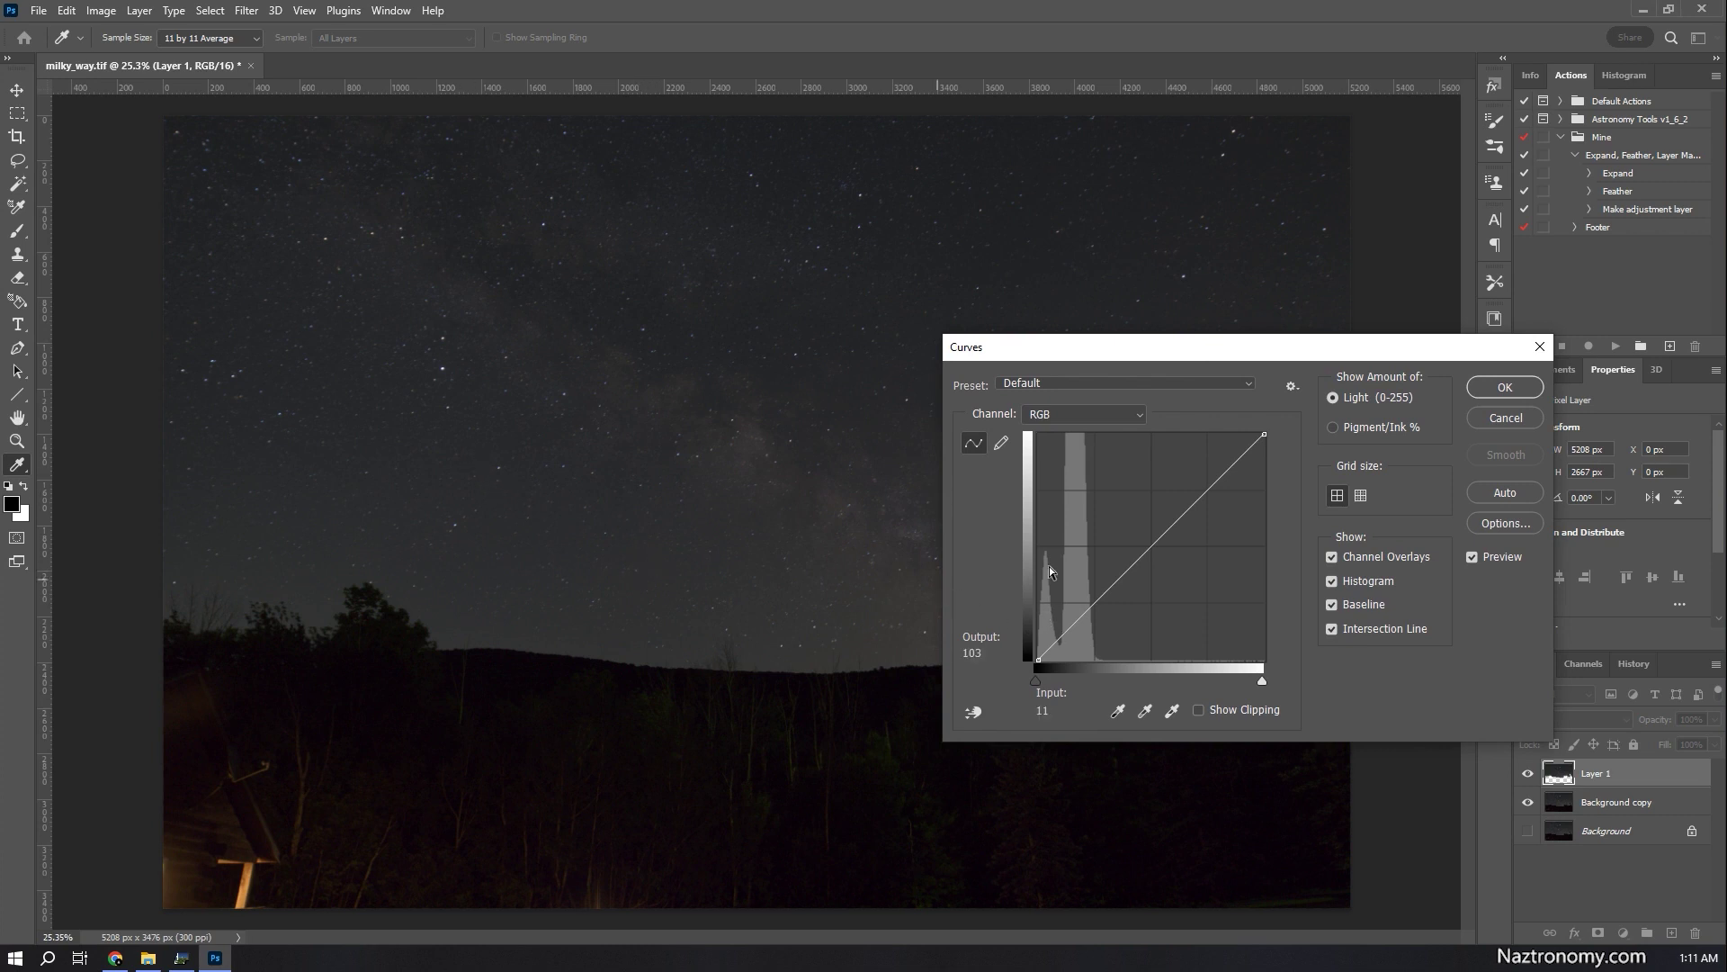
left_click(1001, 443)
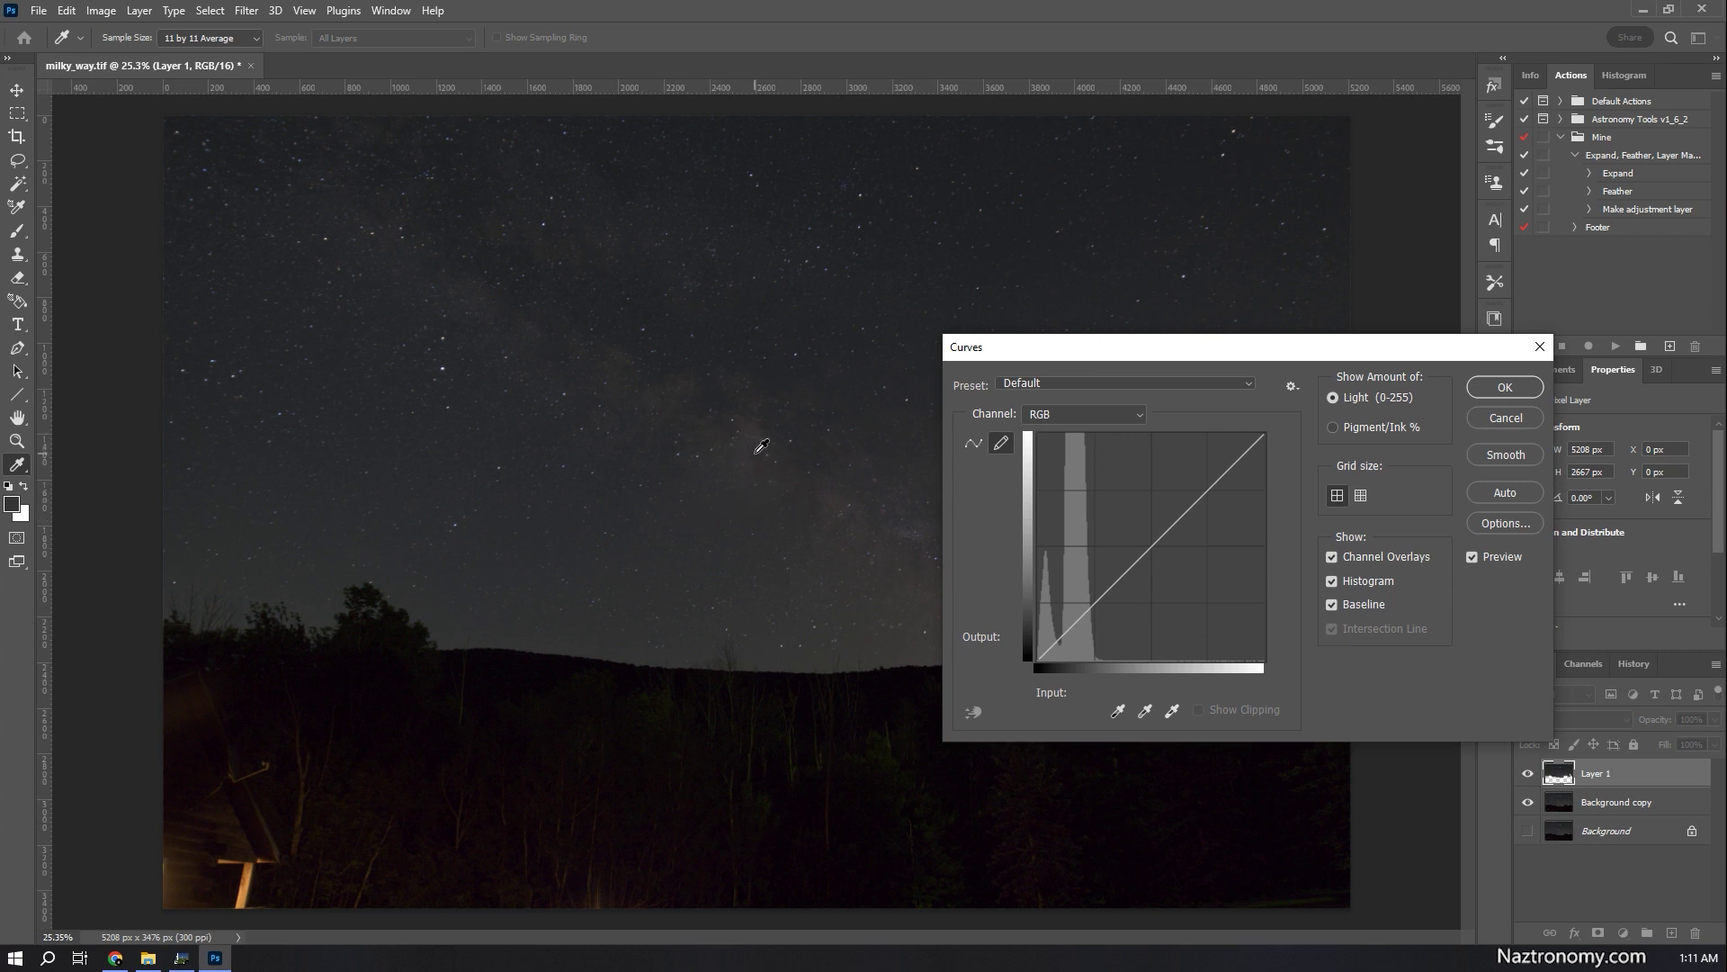
left_click(331, 728)
left_click(261, 820)
Shape a two-point S-curve on the RGB channel and apply it to Layer 1
left_click(977, 446)
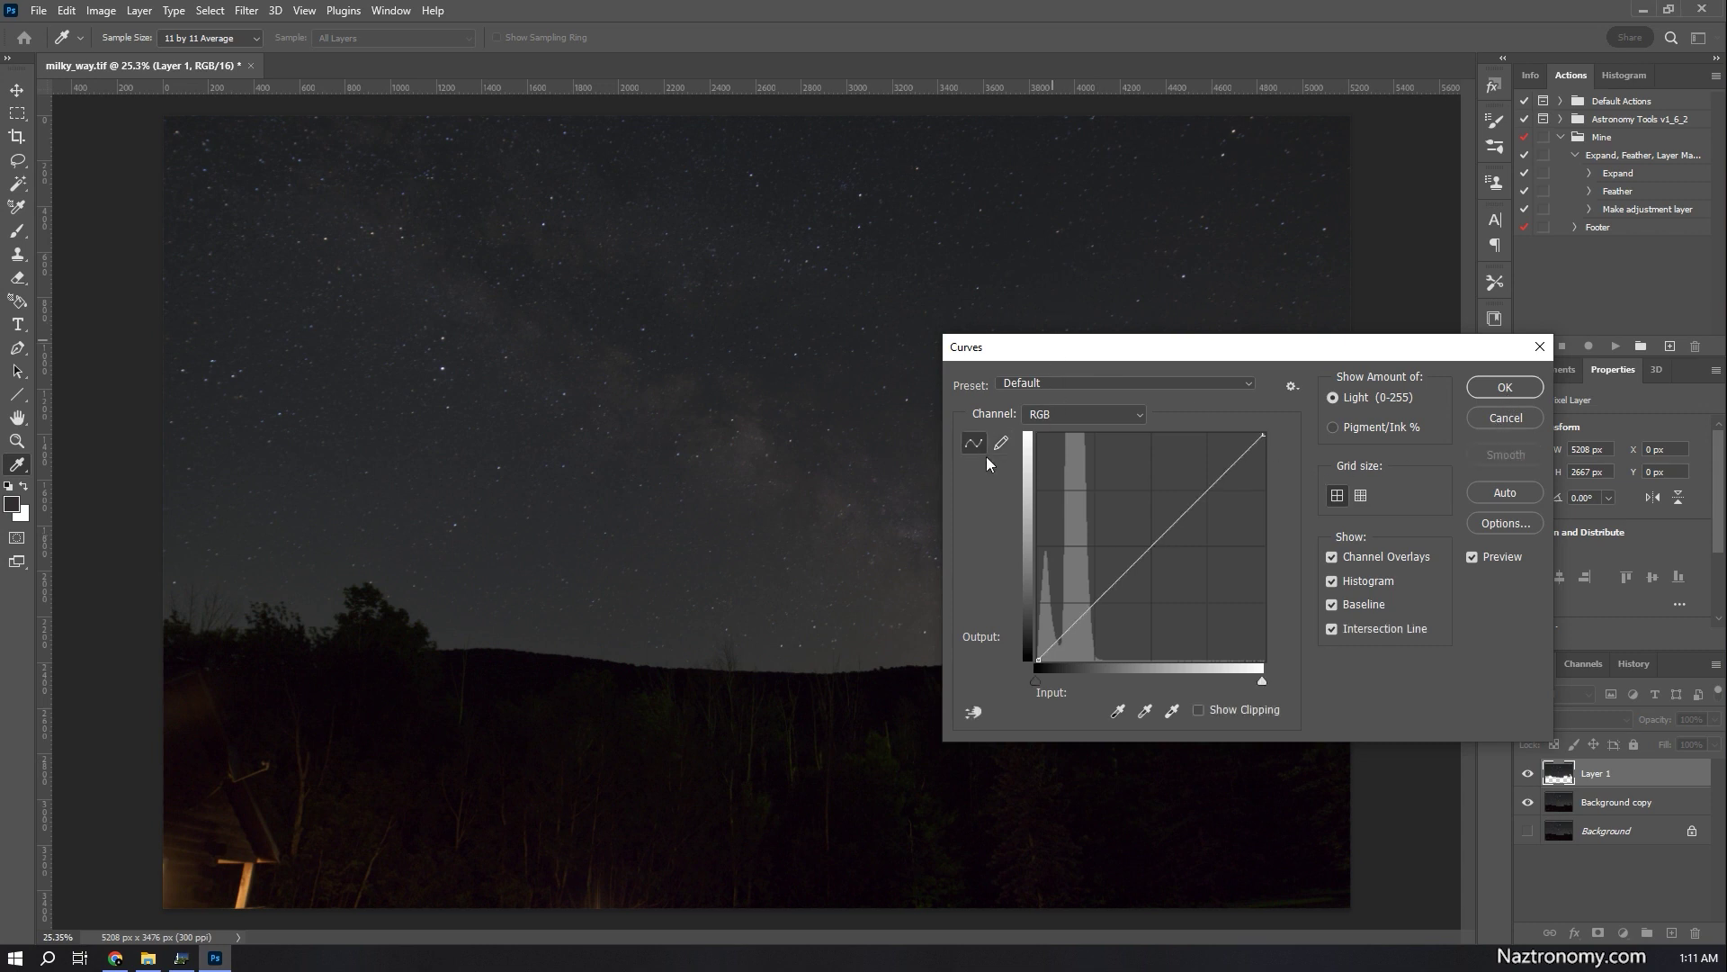
left_click_drag(1059, 636, 1094, 593)
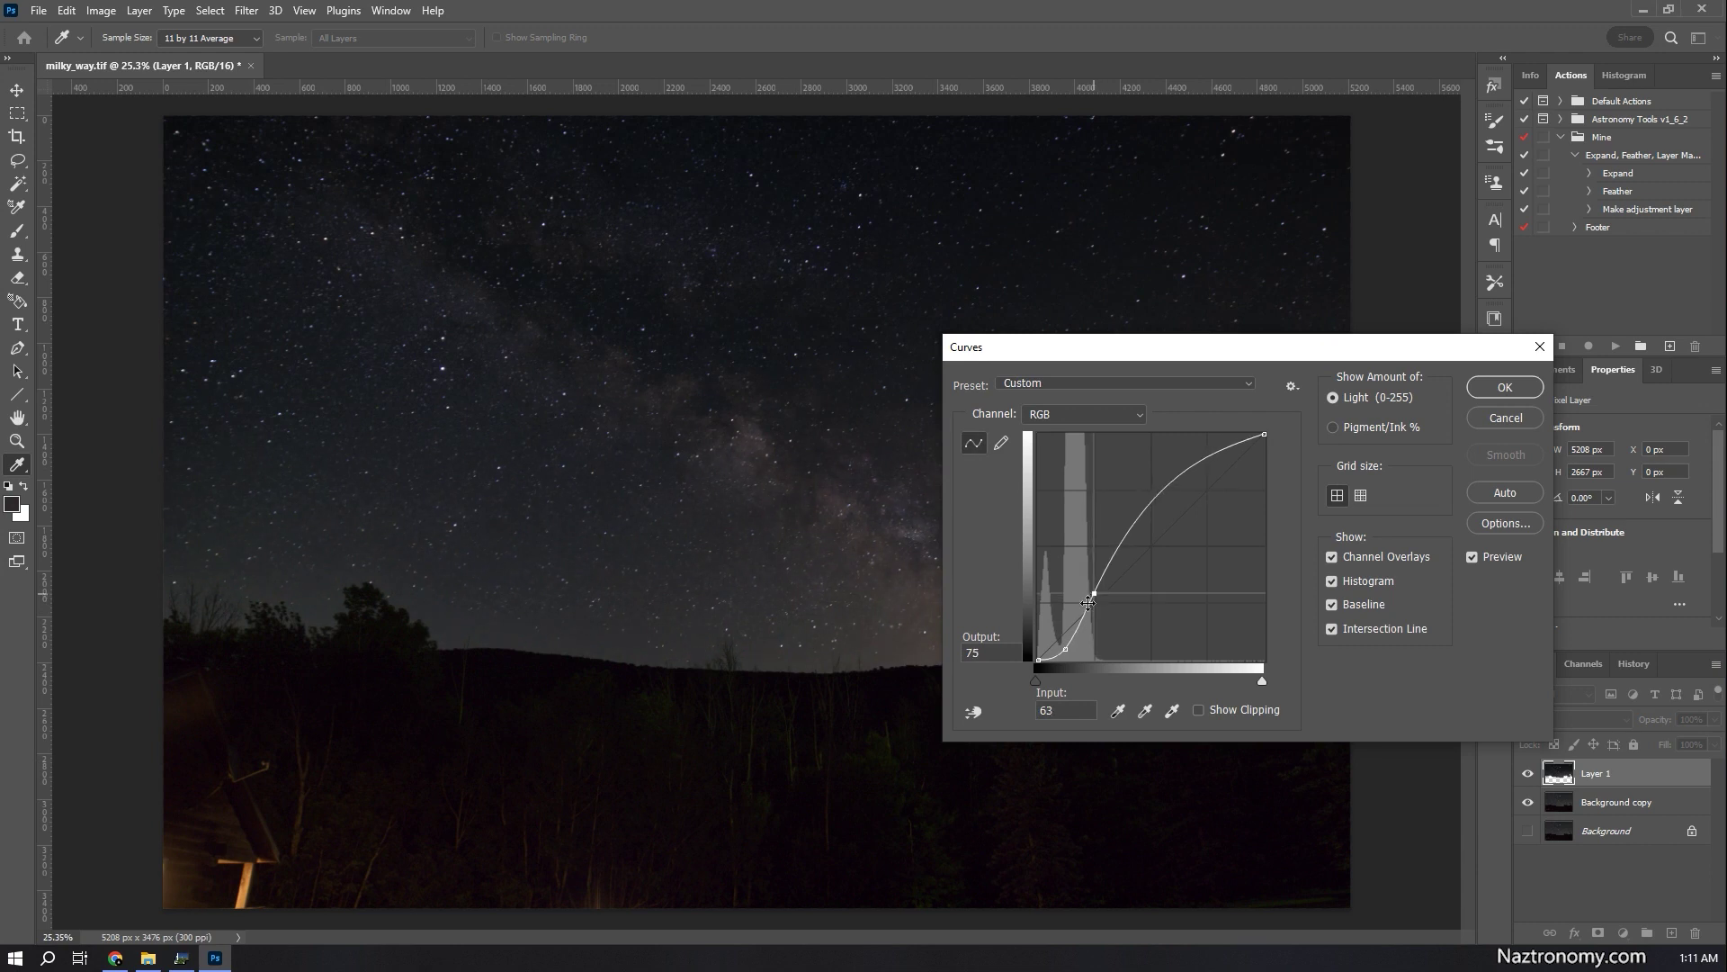
left_click(1065, 649)
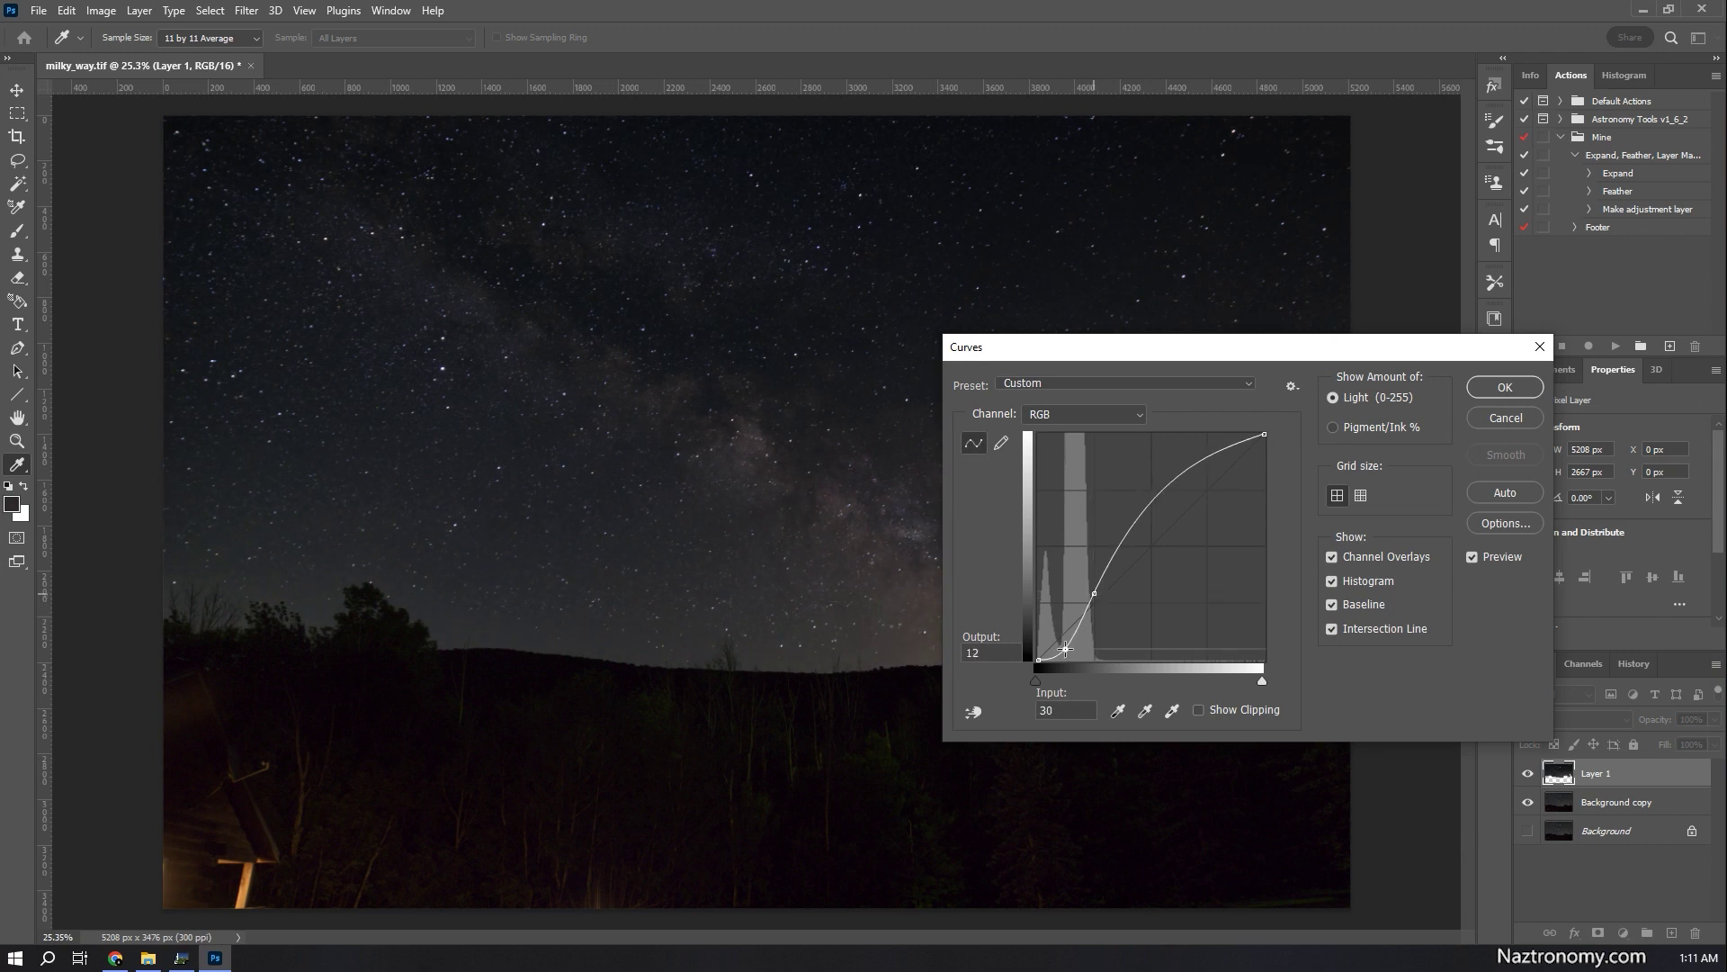
left_click(1504, 385)
key("z")
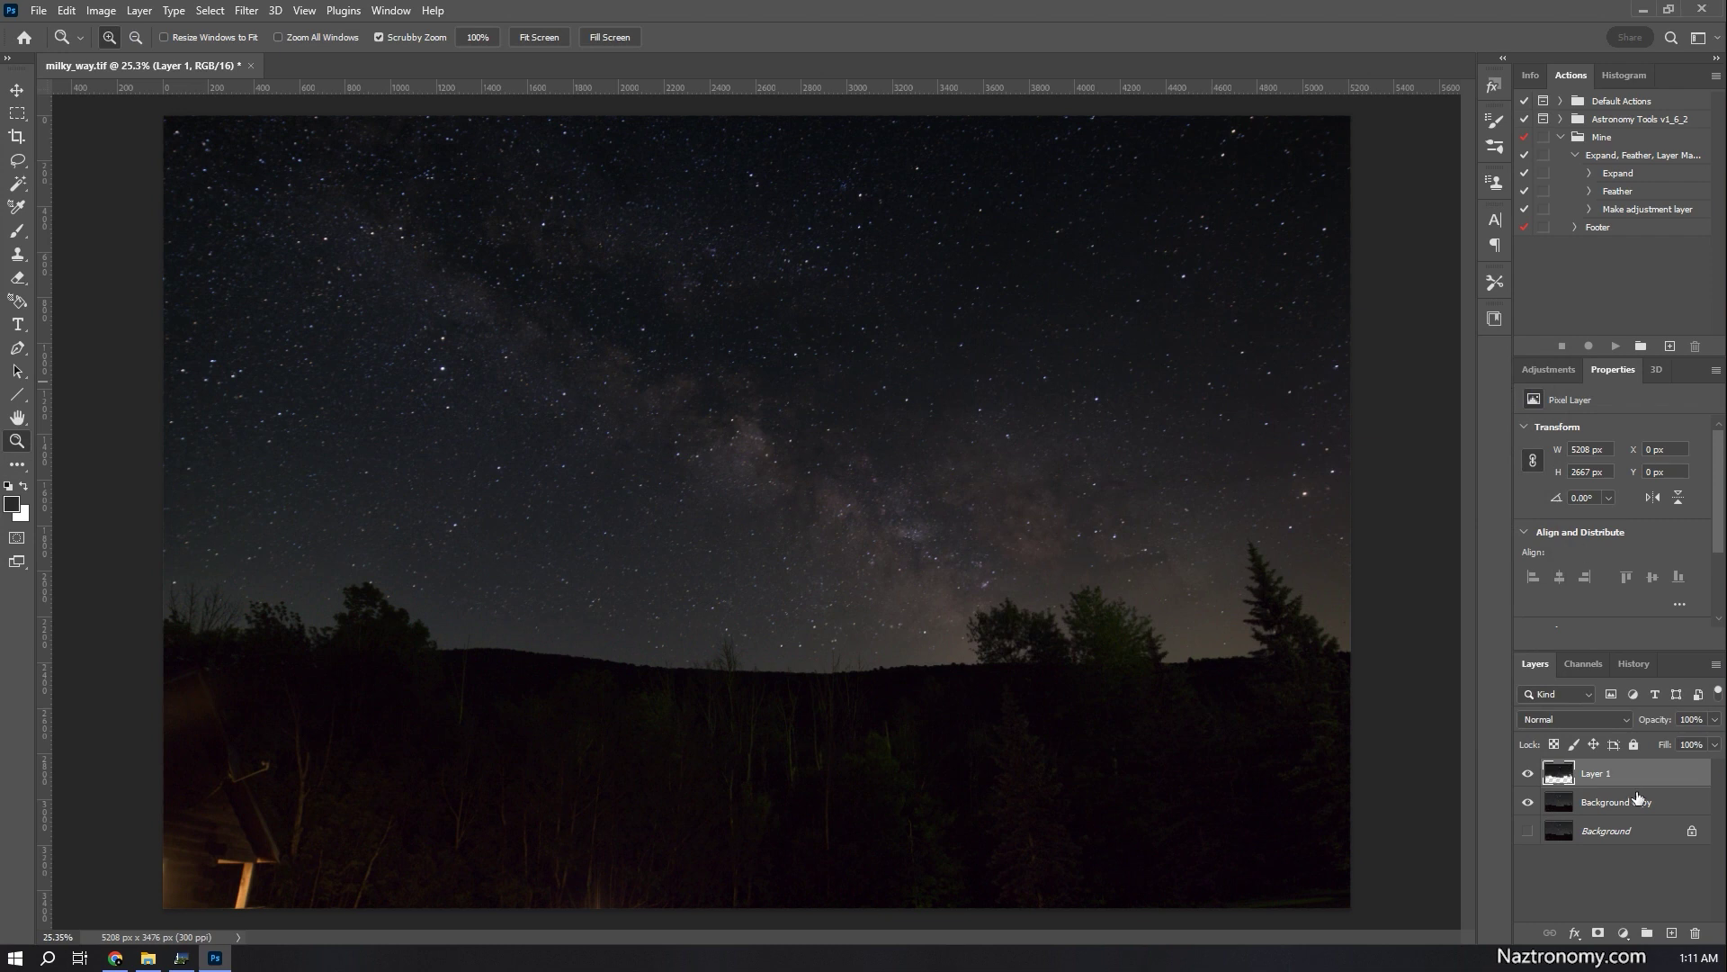
key("ctrl+m")
Raise the RGB curve point from input 53 to output 86 and apply it
left_click_drag(1064, 638, 1097, 577)
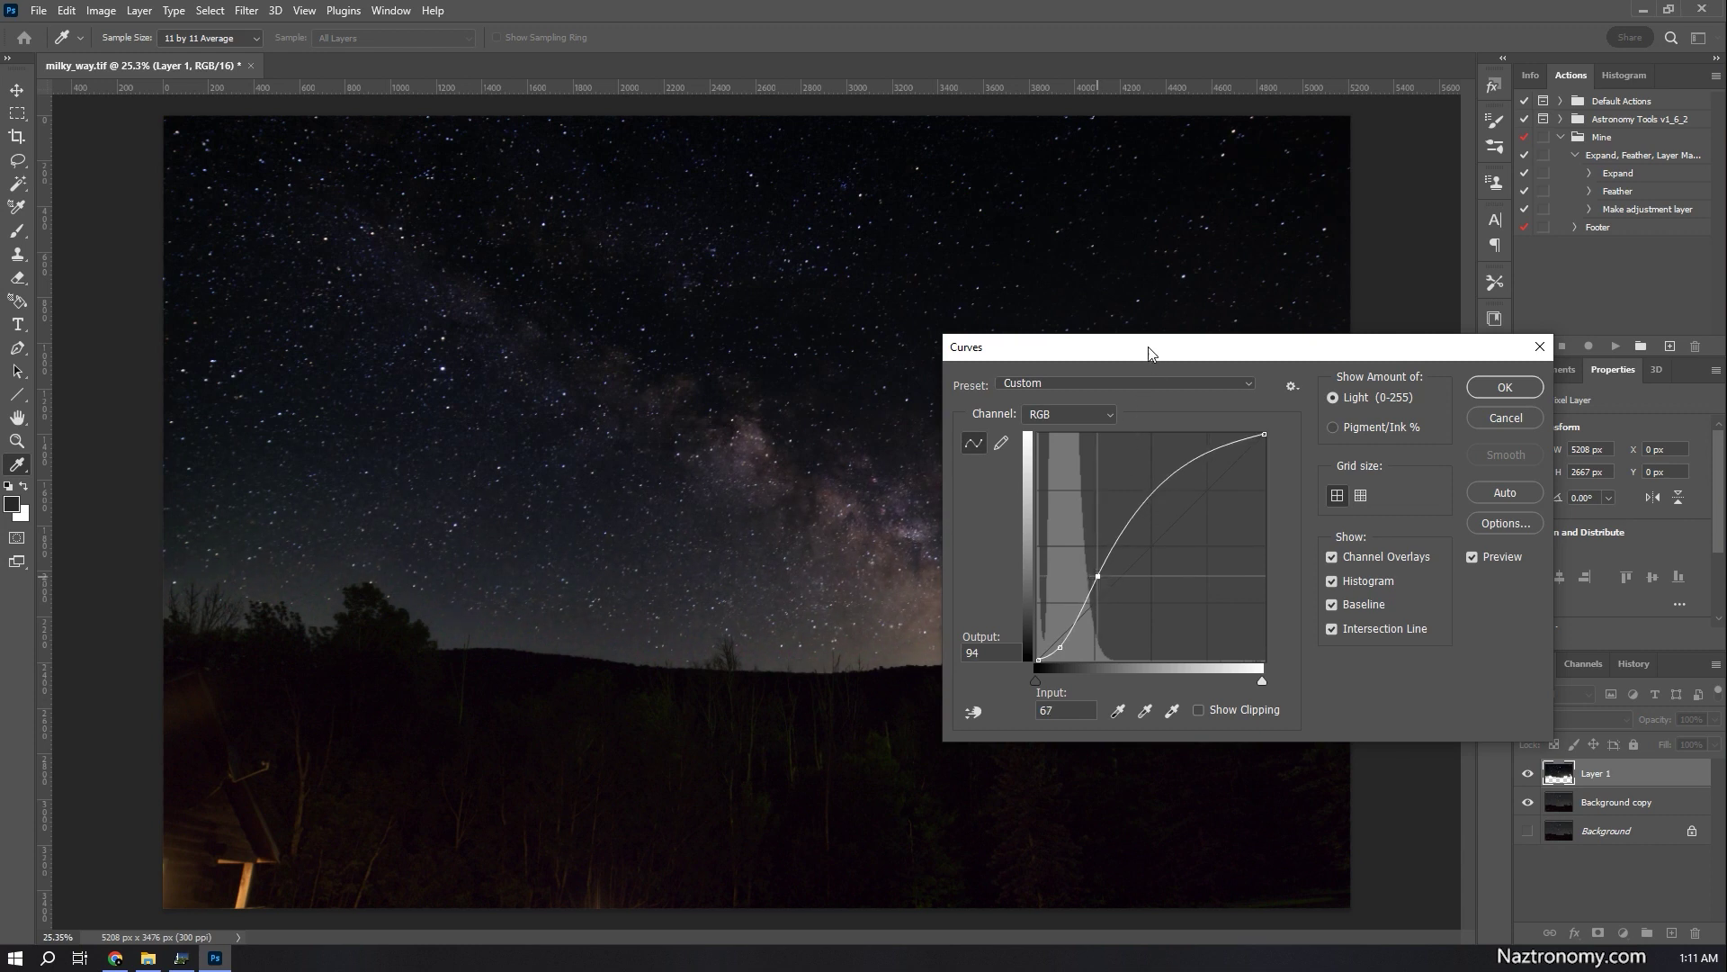
left_click_drag(1149, 353, 1446, 455)
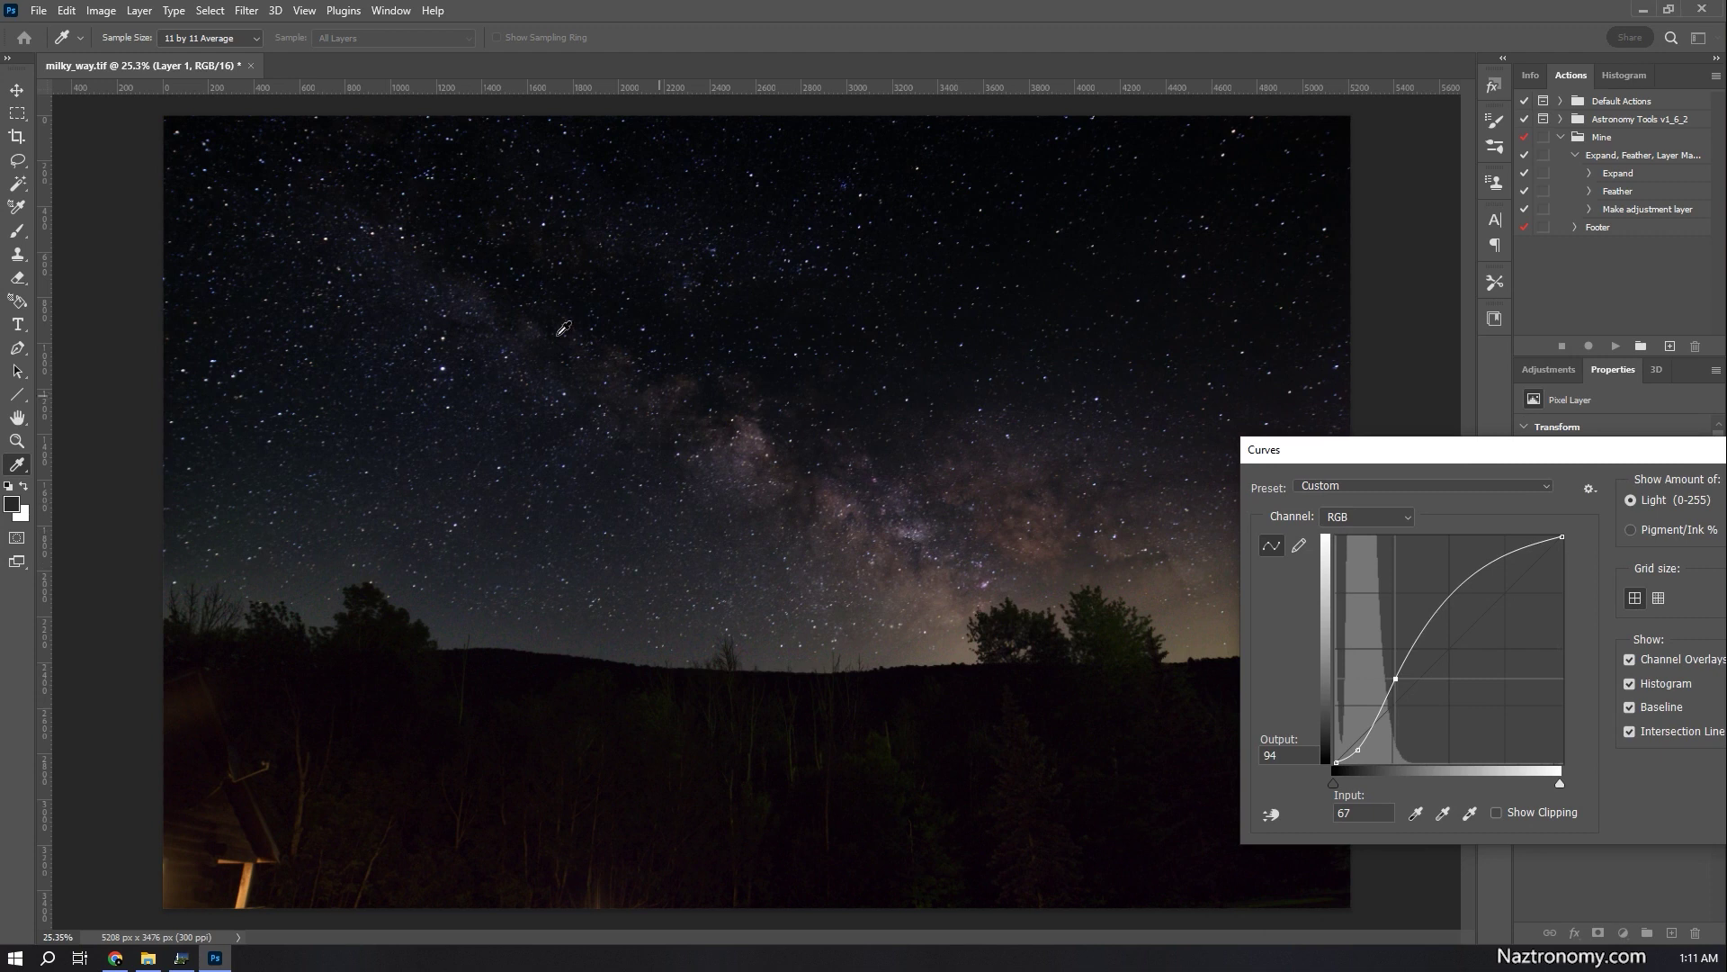
left_click_drag(1445, 446, 1030, 381)
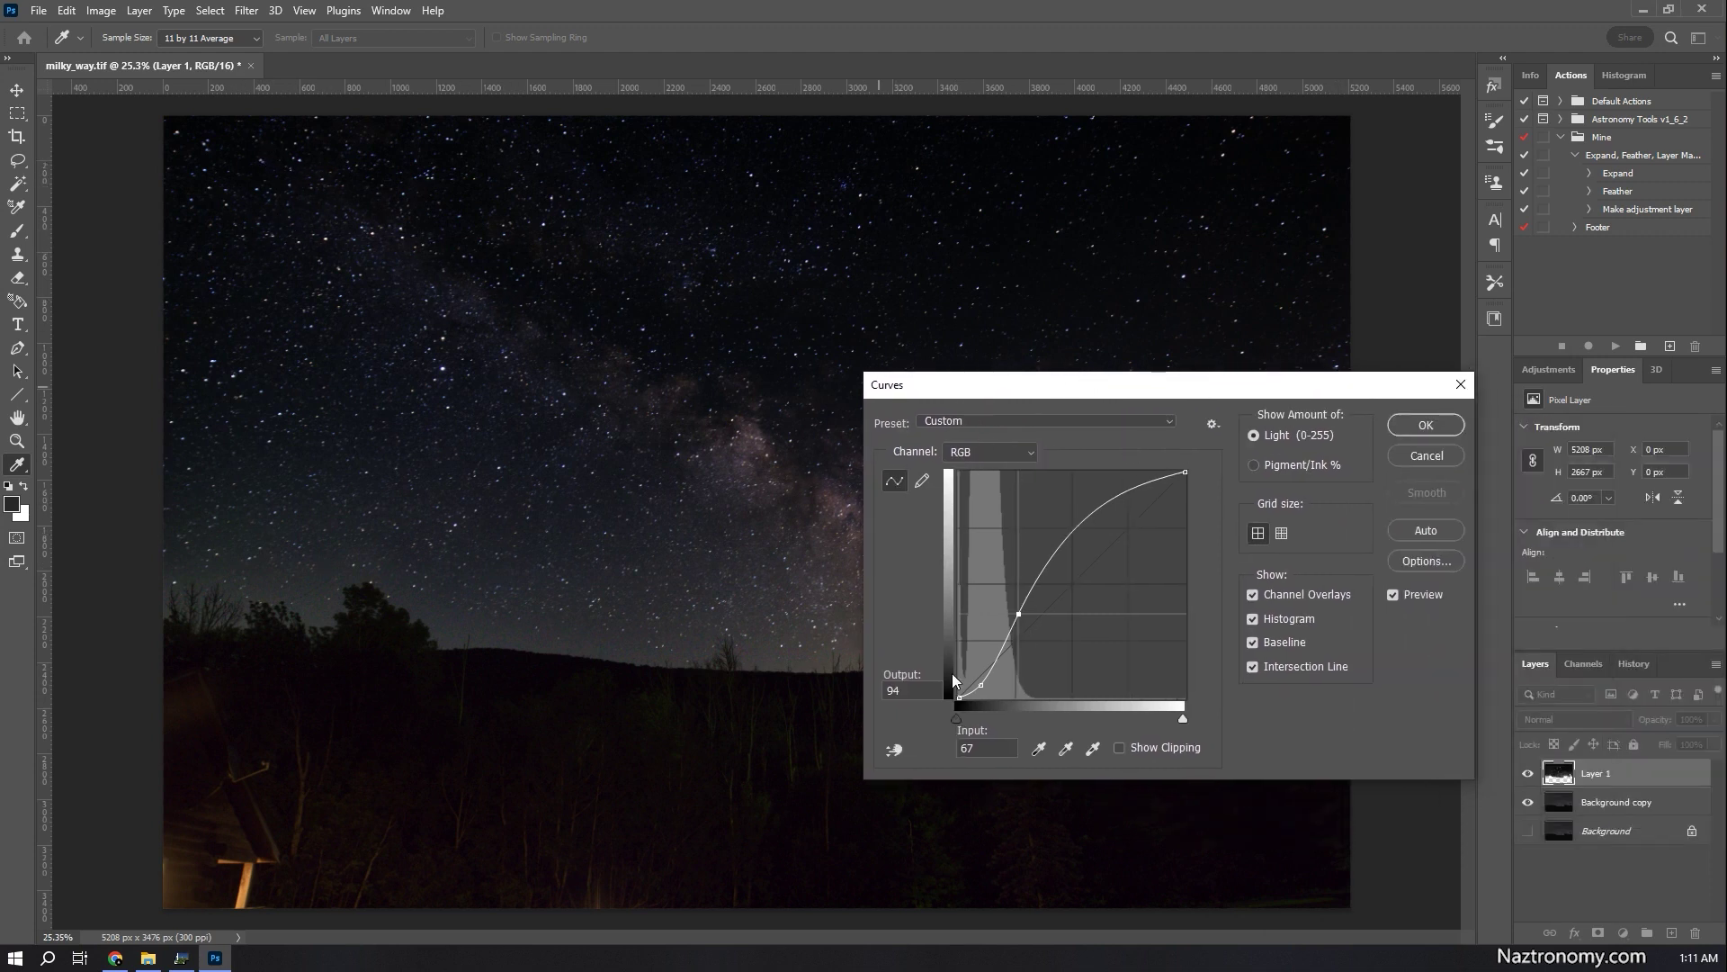
left_click_drag(980, 686, 968, 694)
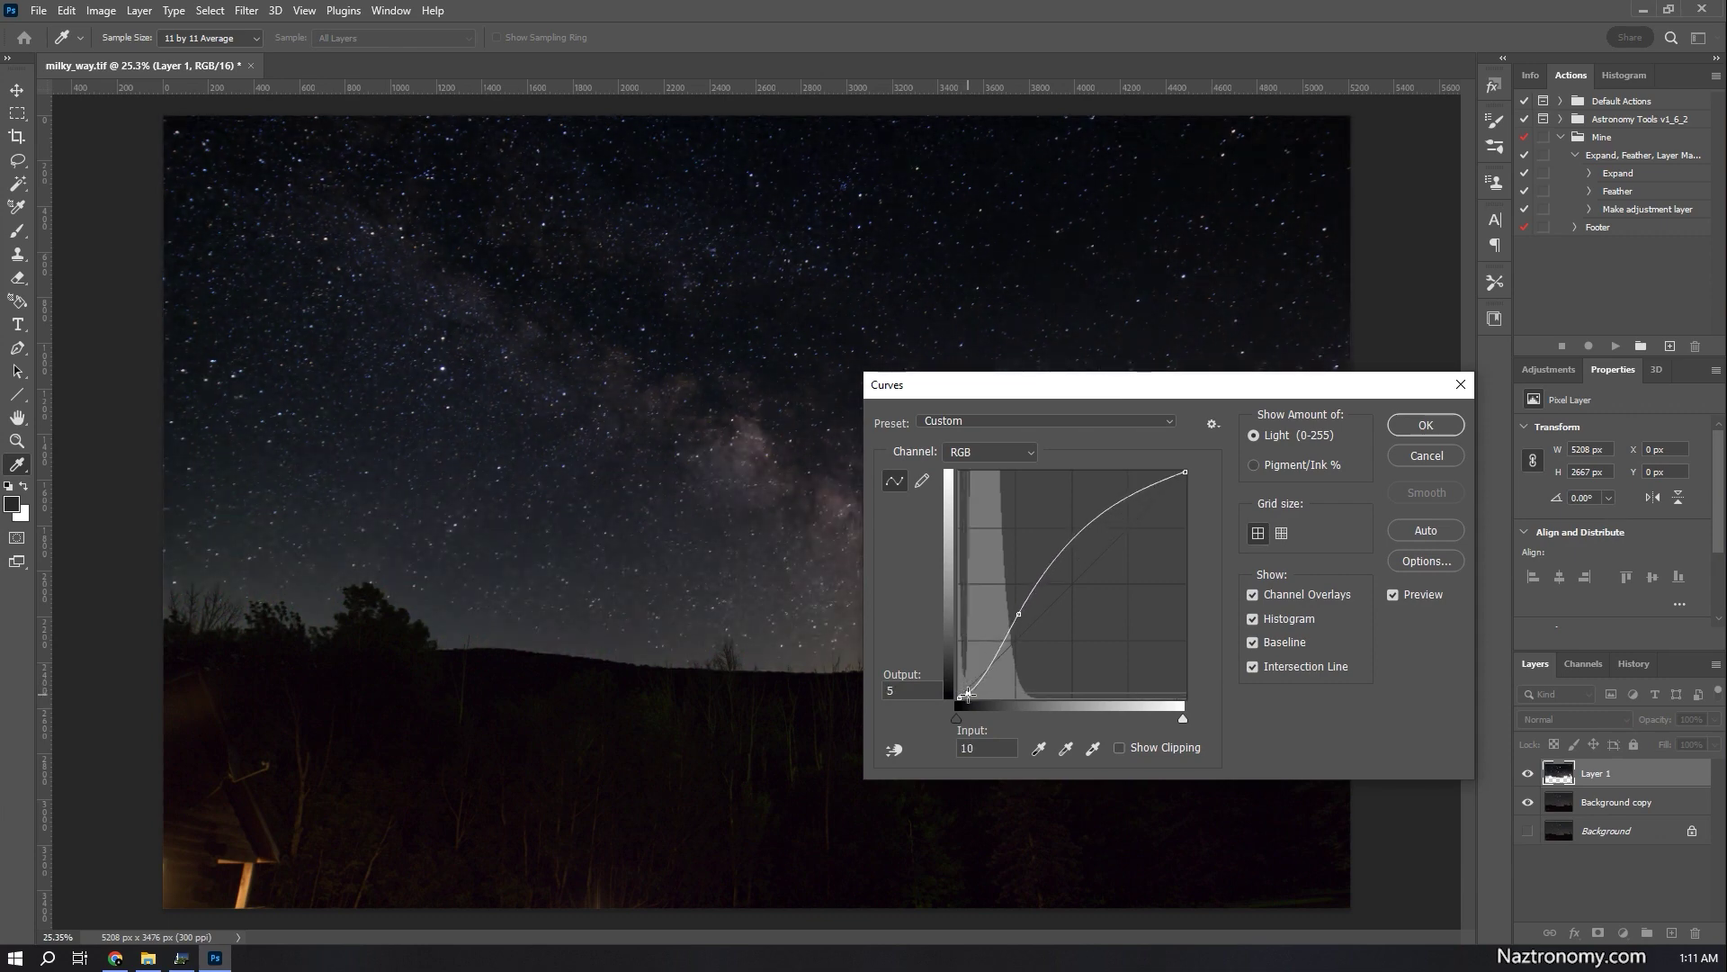
left_click_drag(1018, 614, 1004, 622)
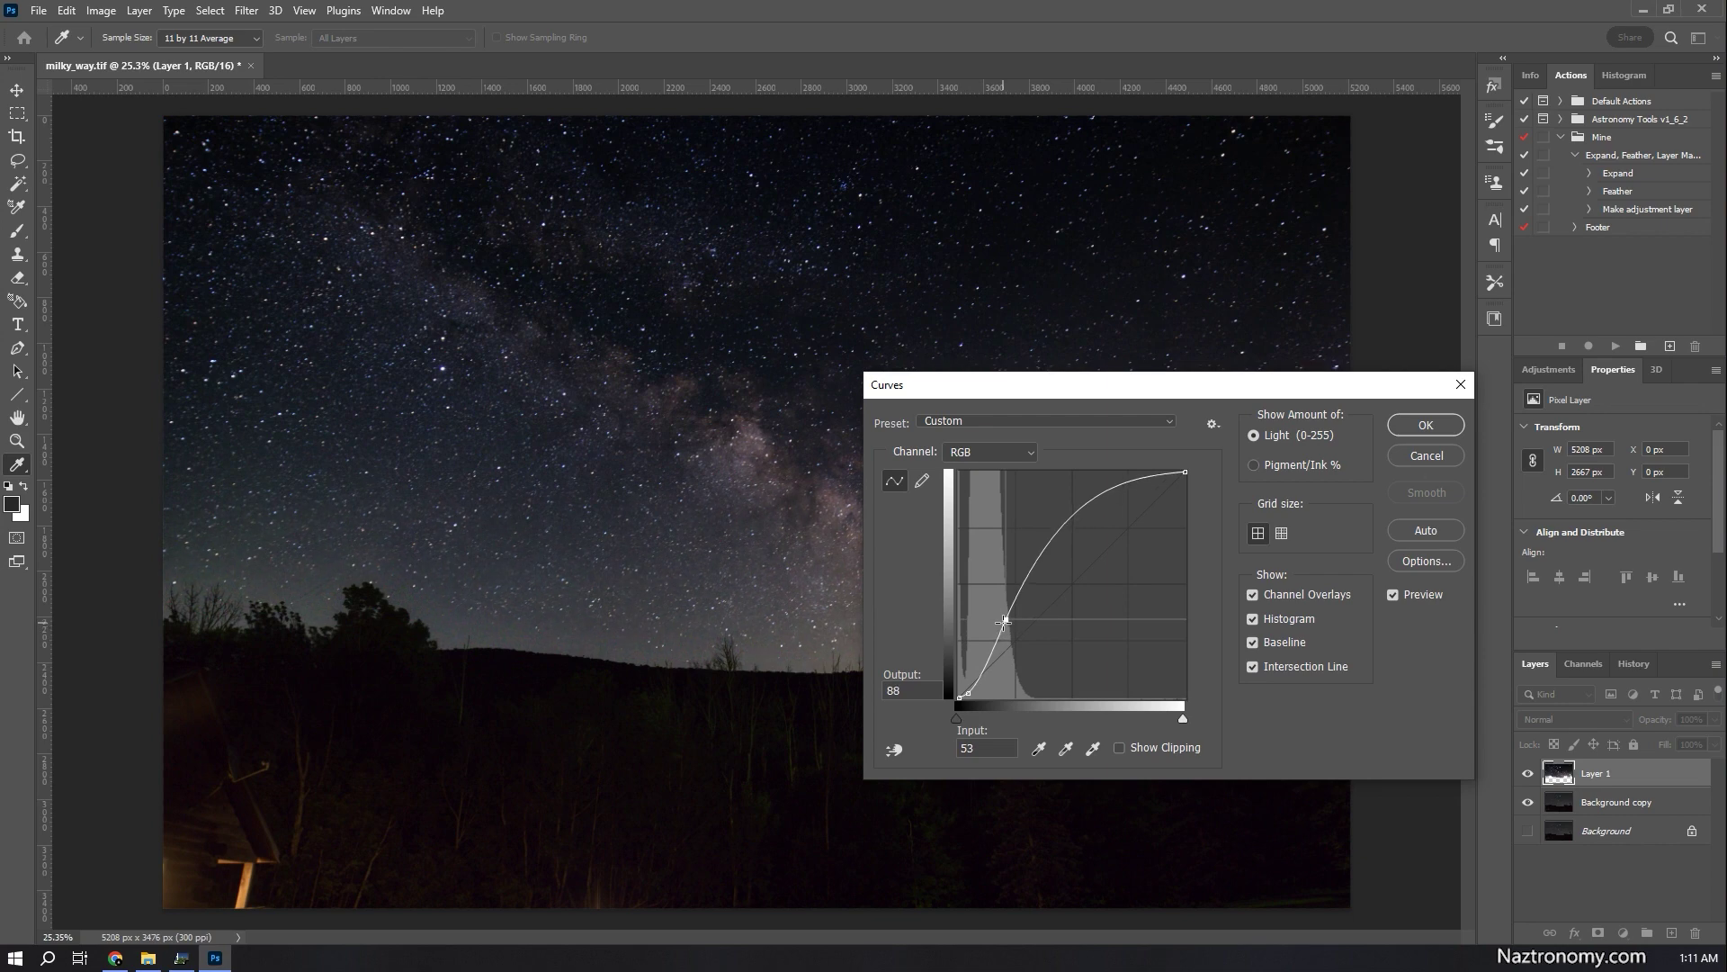
left_click(1440, 426)
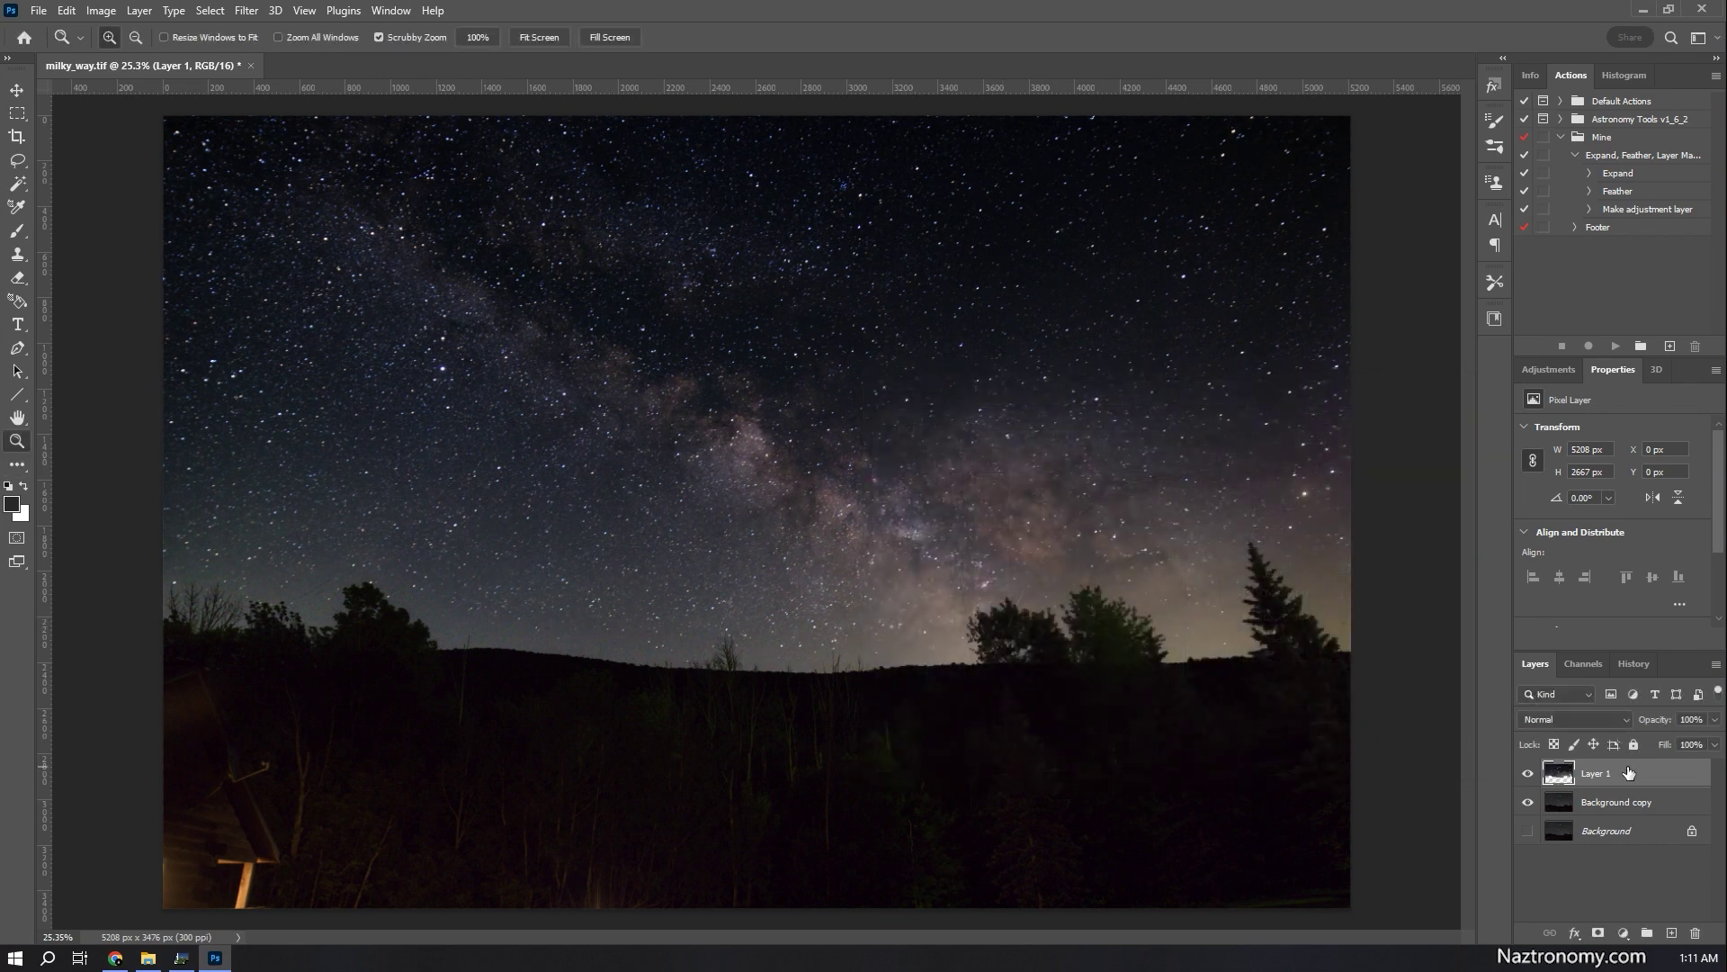
Apply Levels to Layer 1 with black 0, midtones 1.14 and white input 158, checking the Histogram panel
left_click(100, 11)
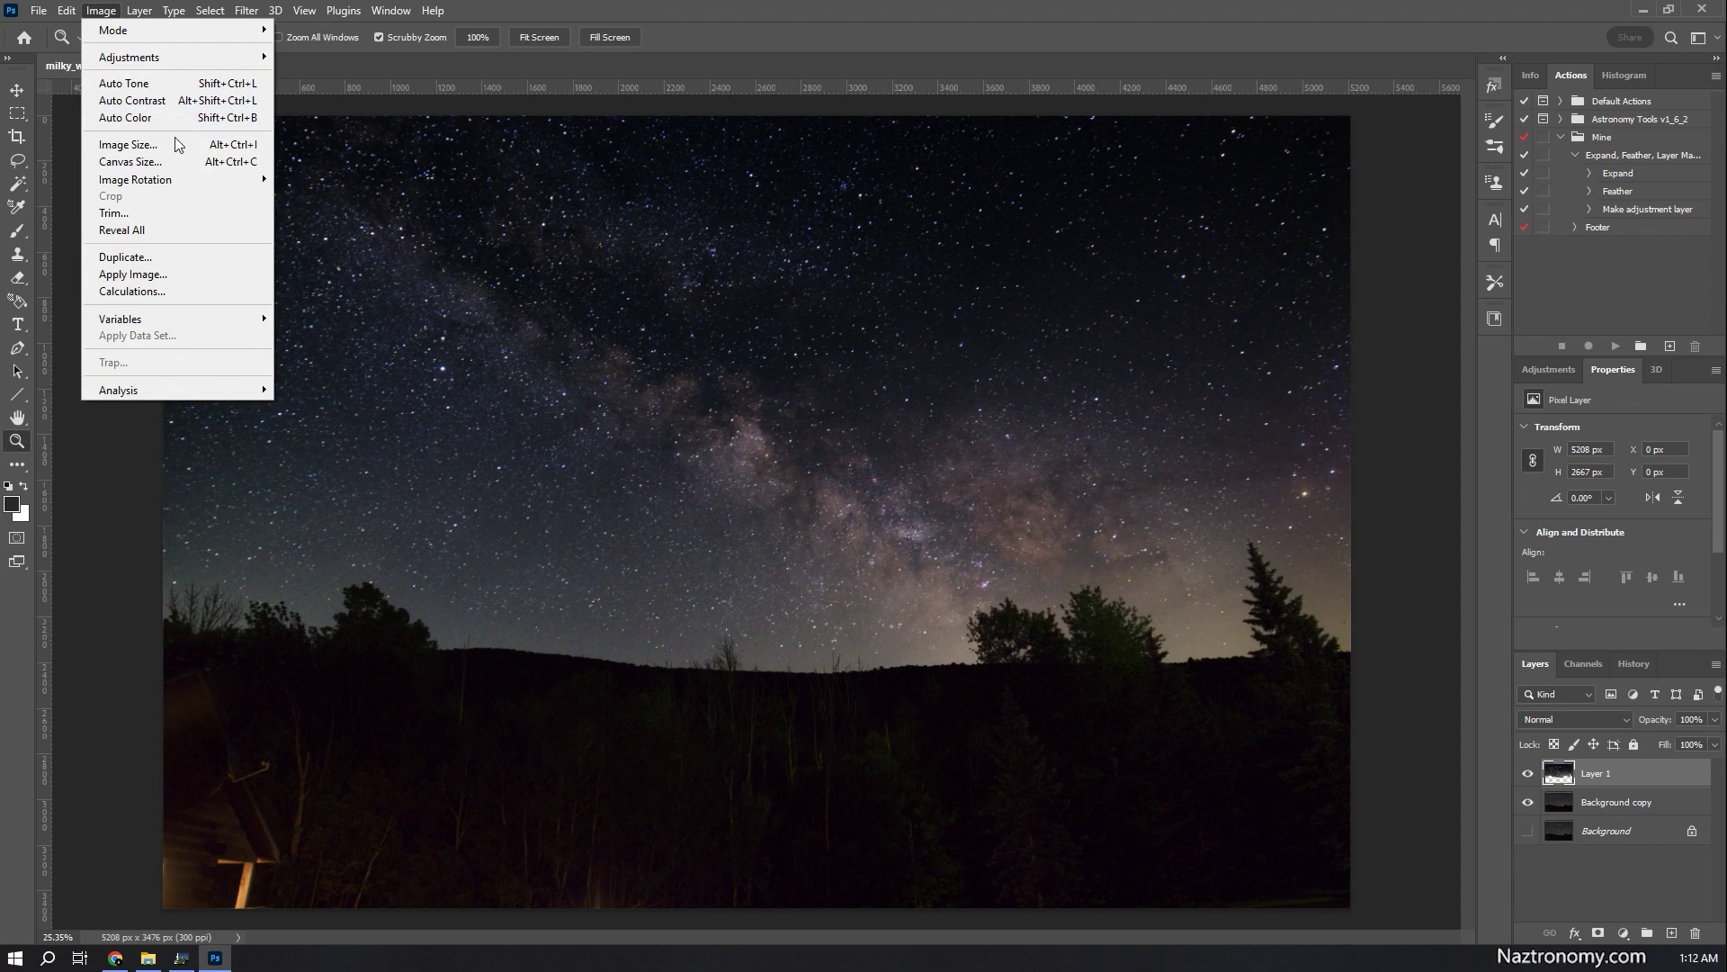
mouse_move(155, 58)
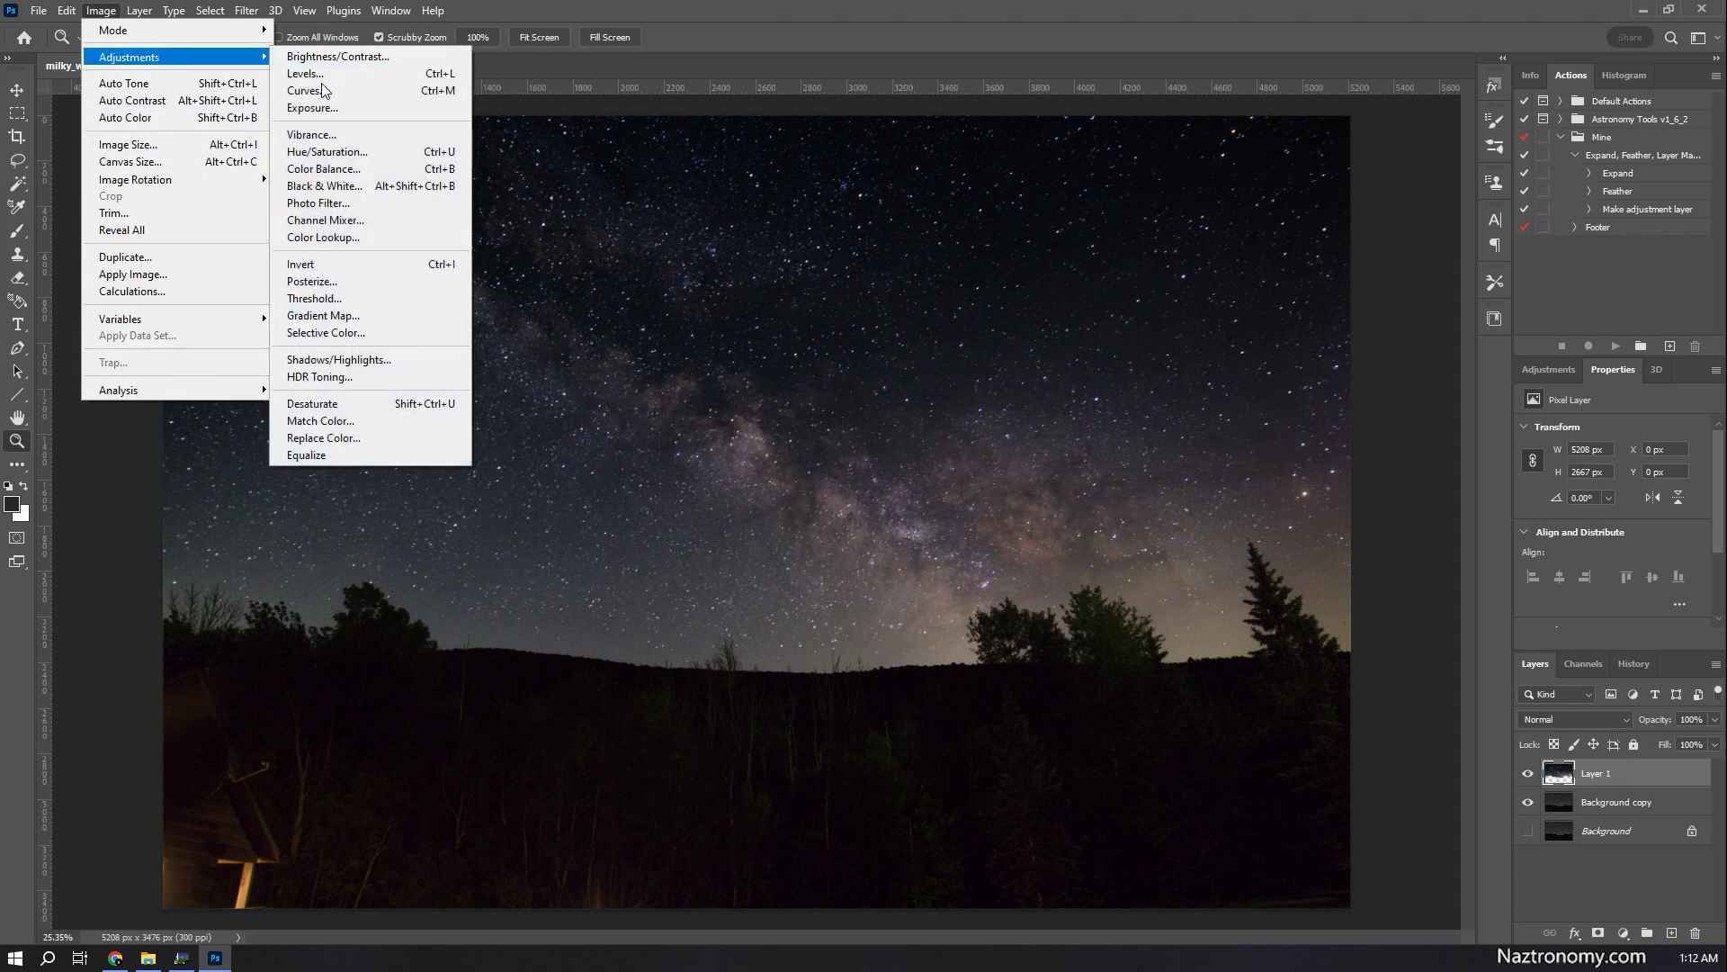
left_click(325, 74)
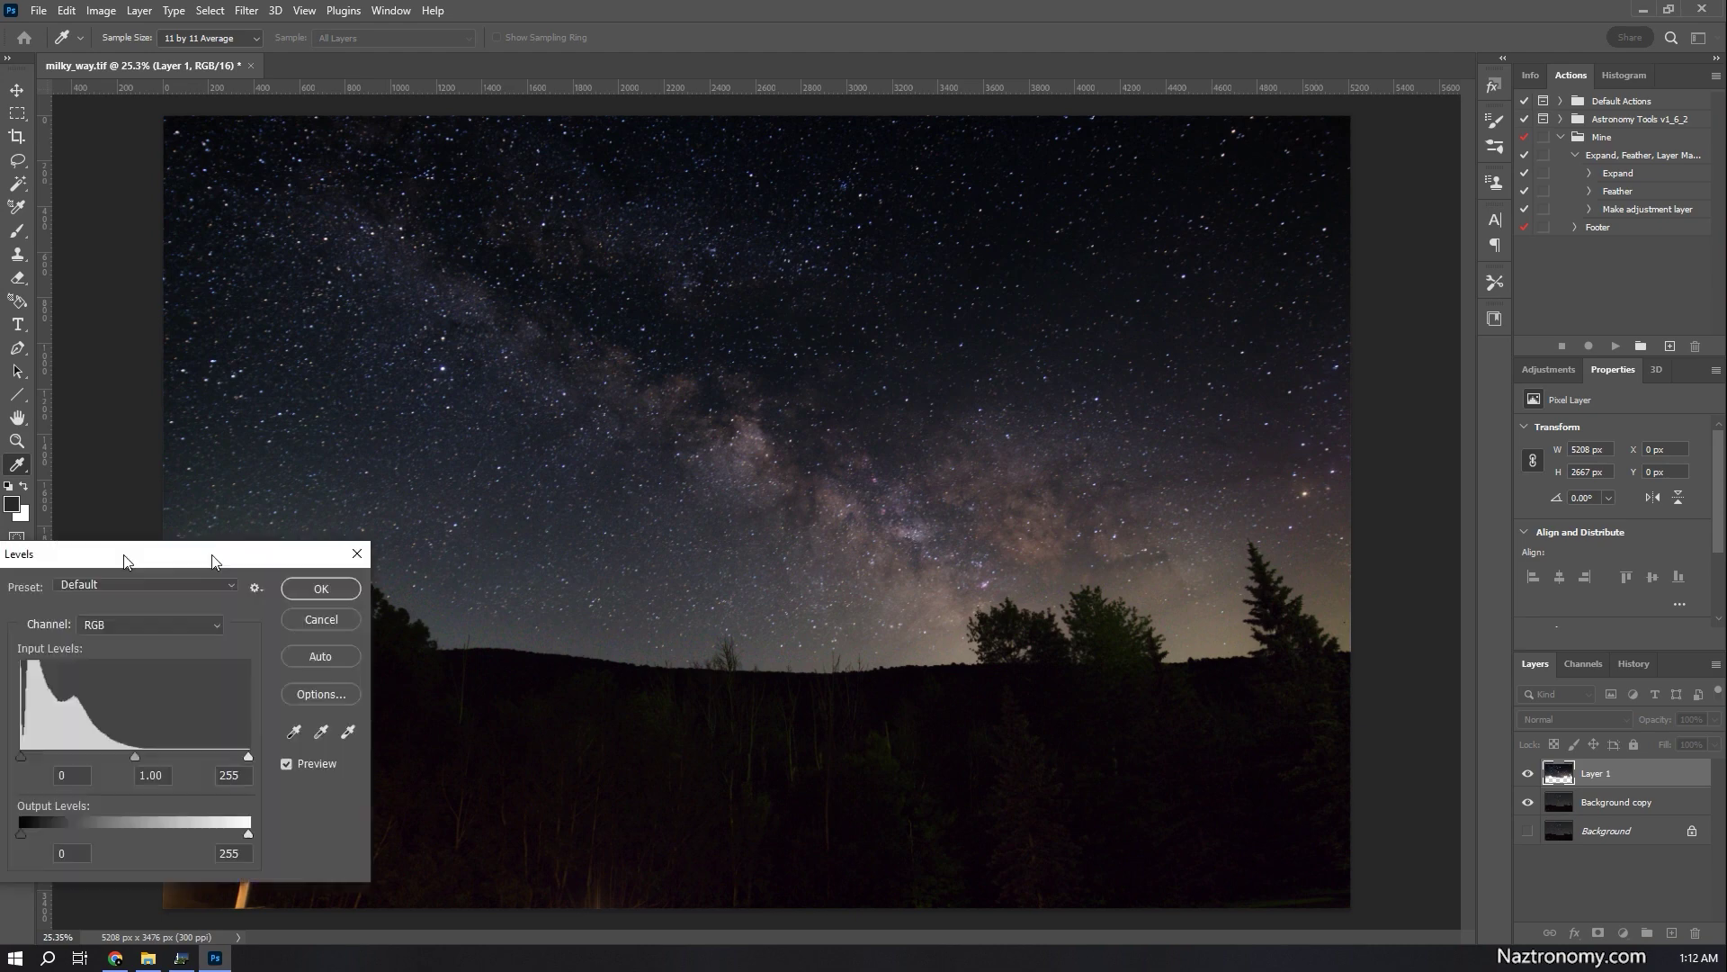
left_click_drag(135, 560, 1123, 558)
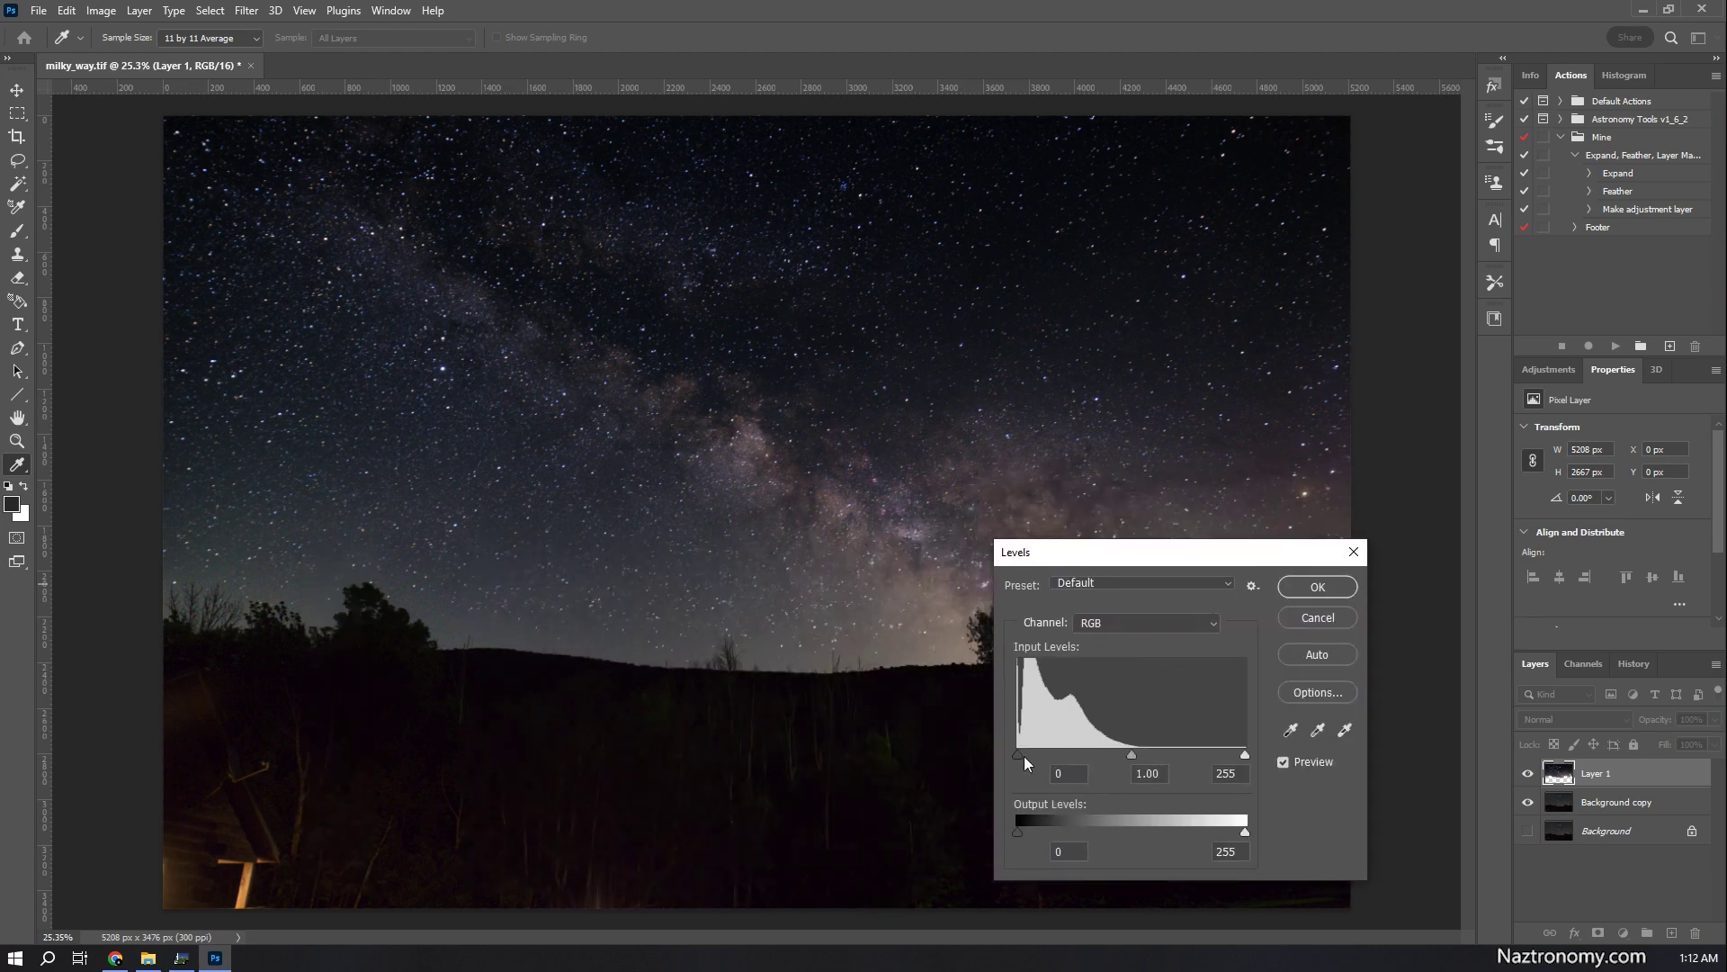
left_click_drag(1024, 755, 1033, 752)
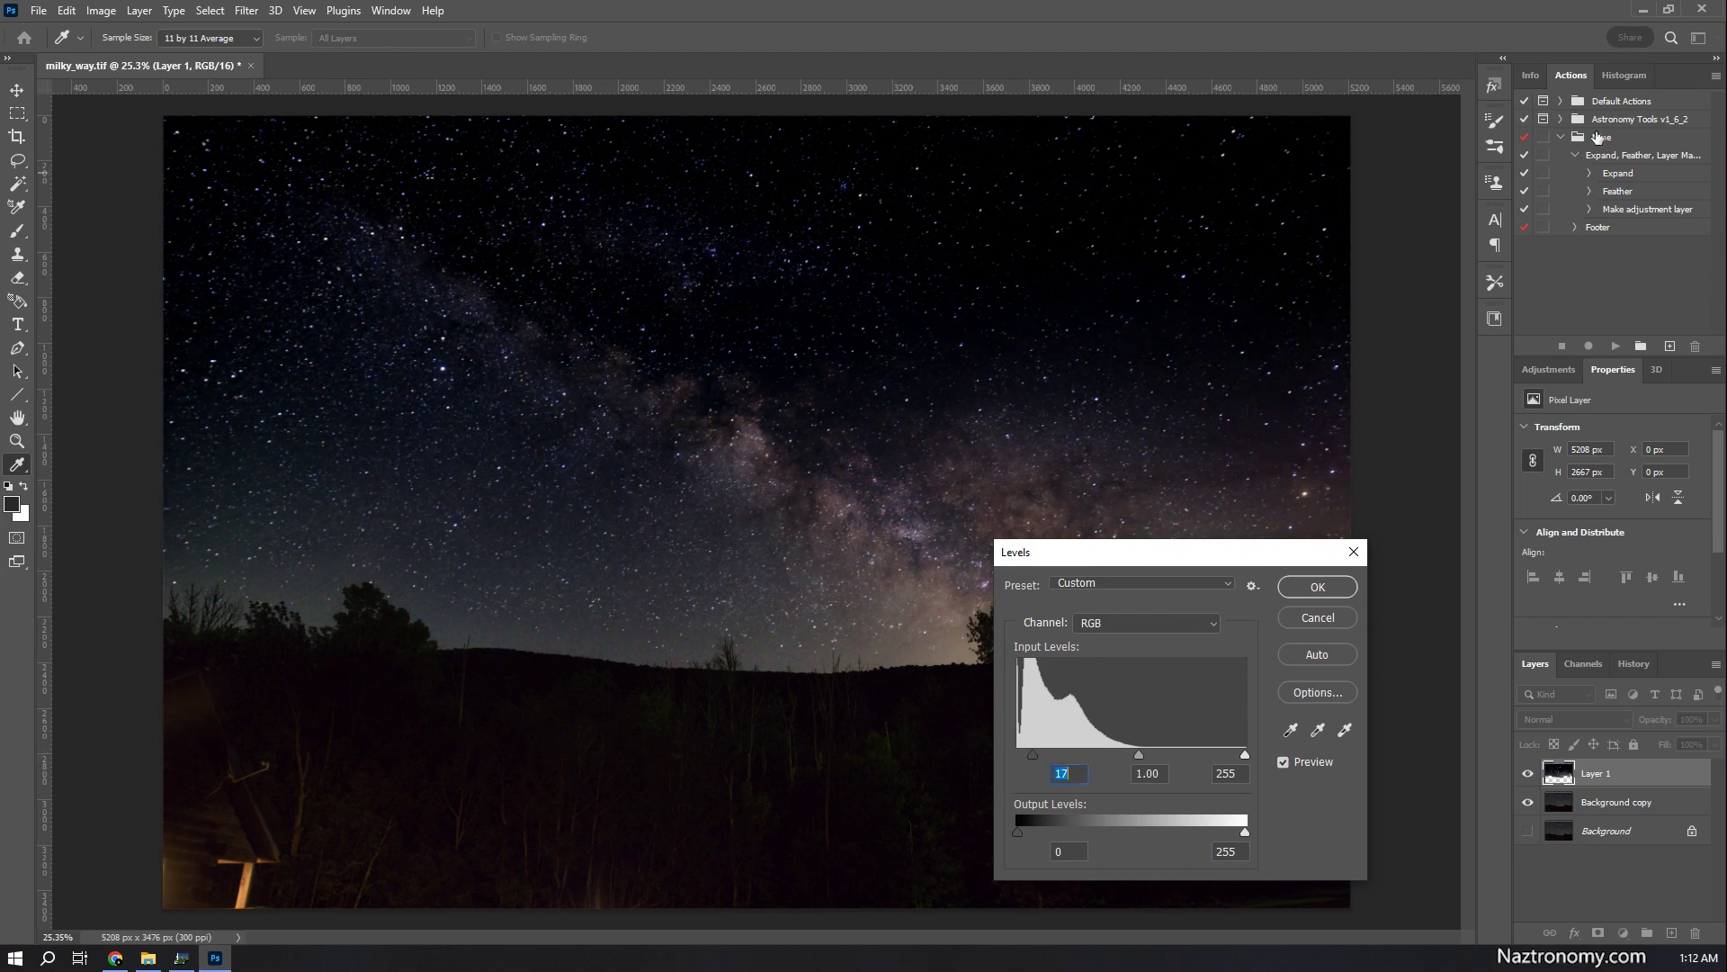
left_click(1624, 75)
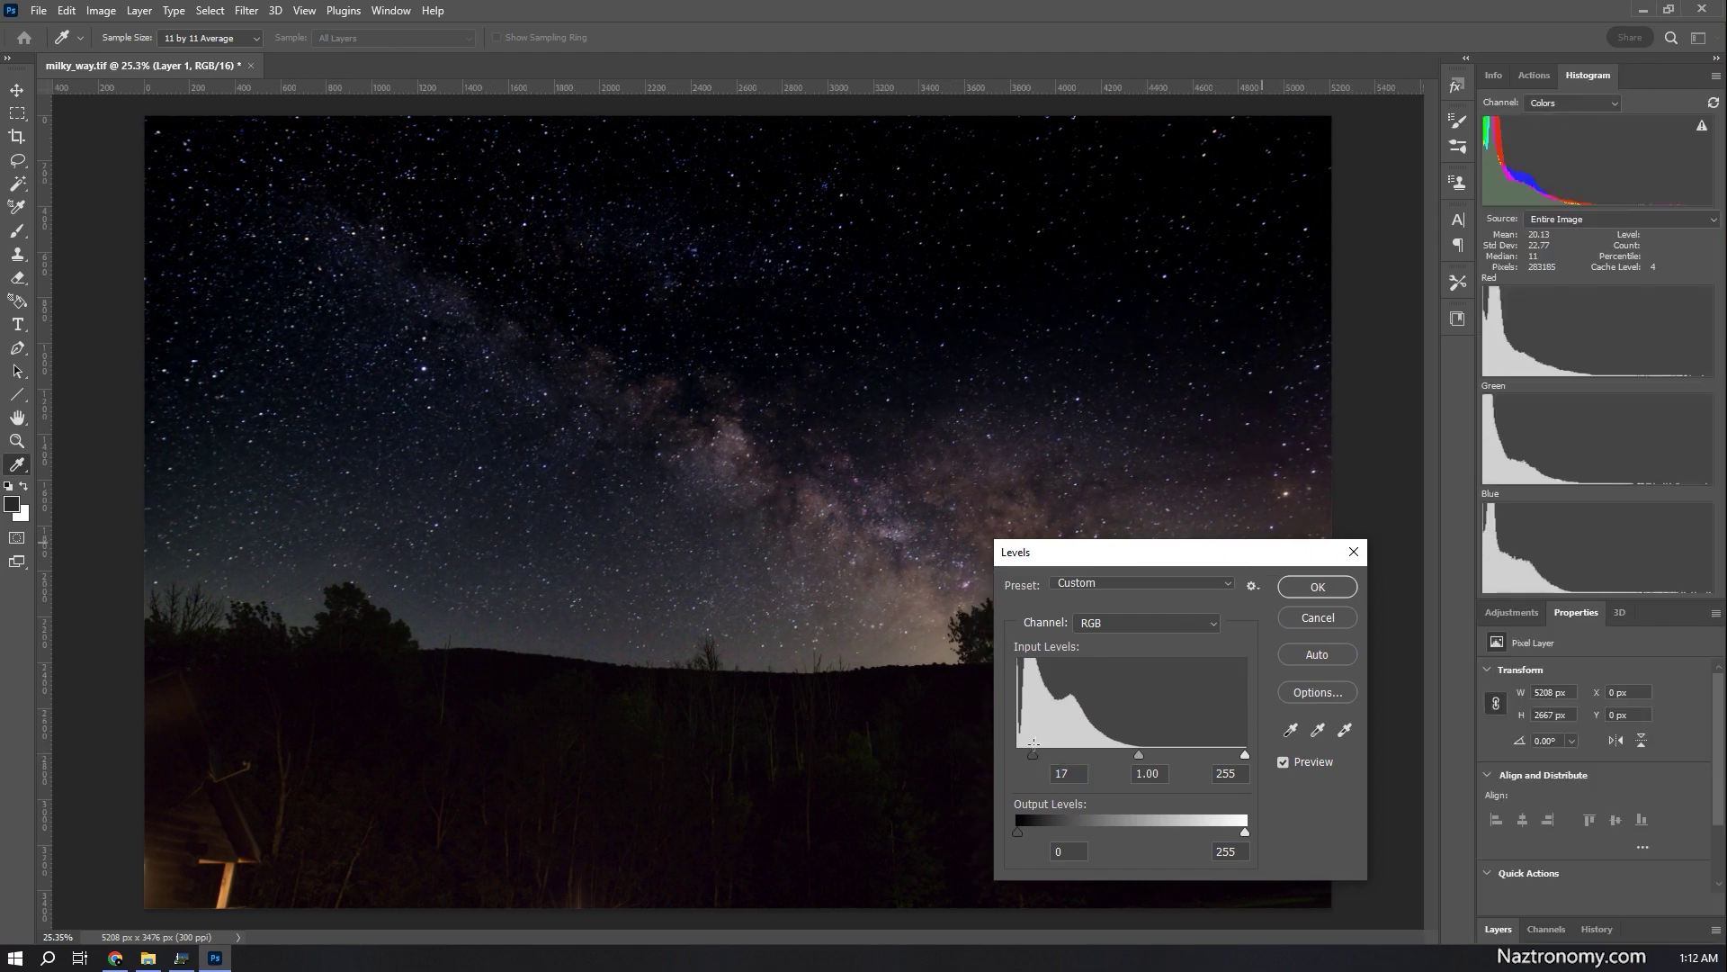
left_click_drag(1033, 746, 946, 761)
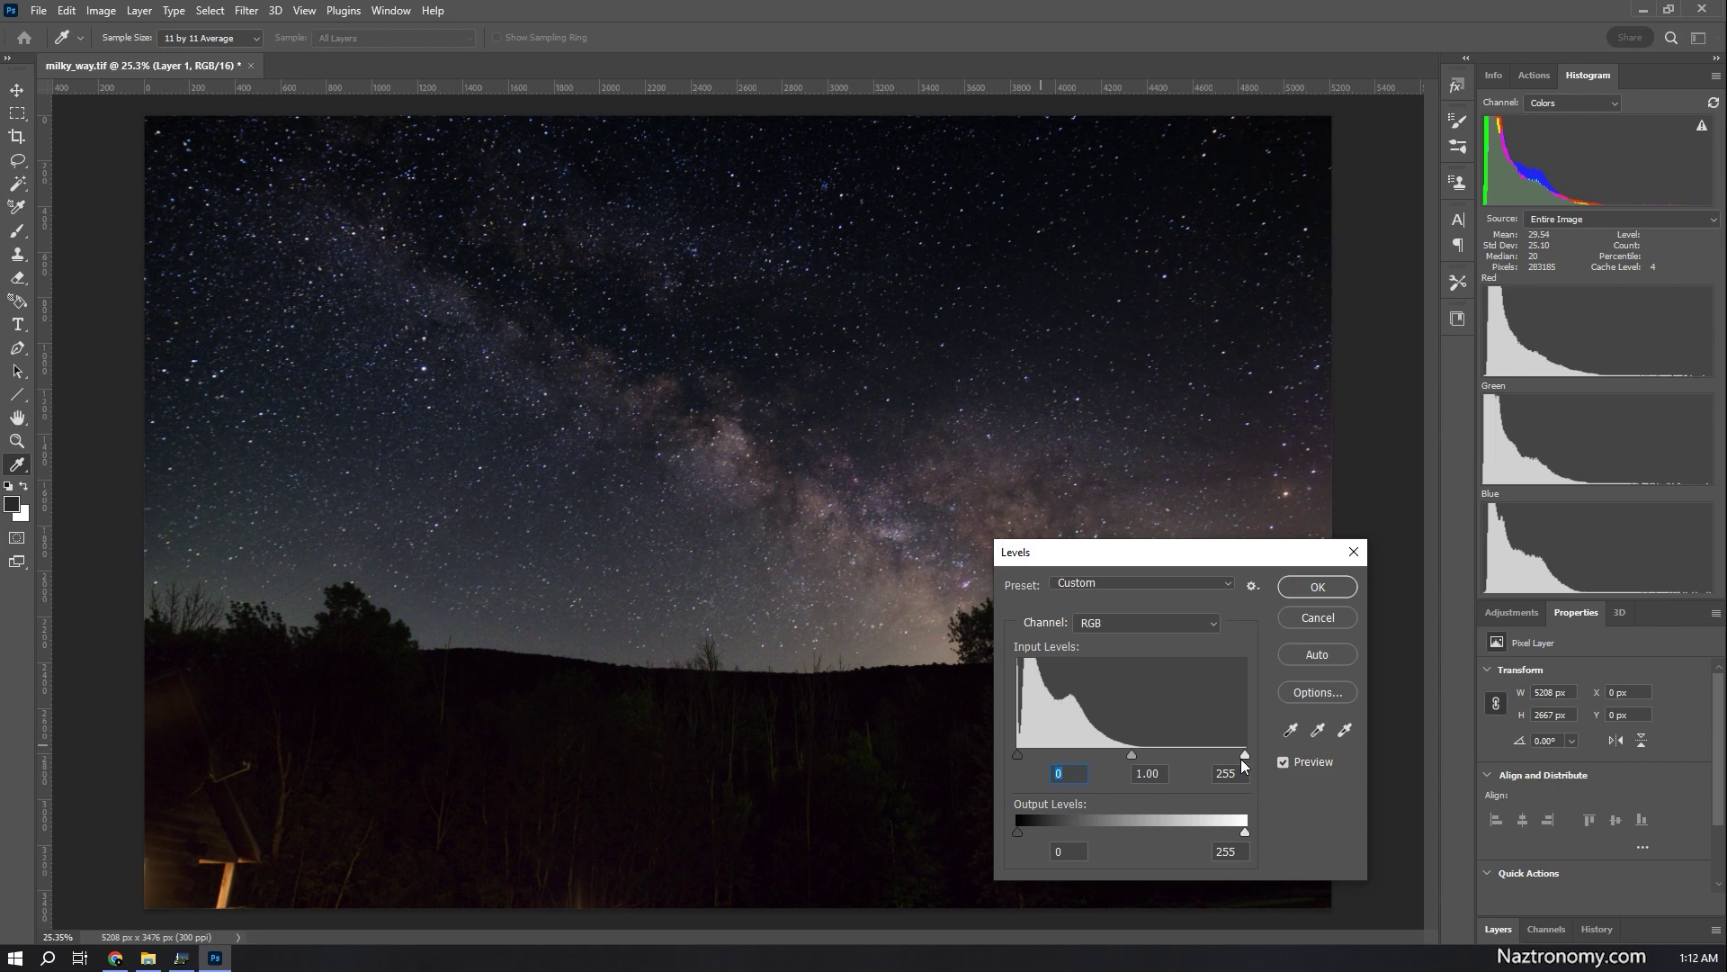
left_click_drag(1241, 759, 1085, 752)
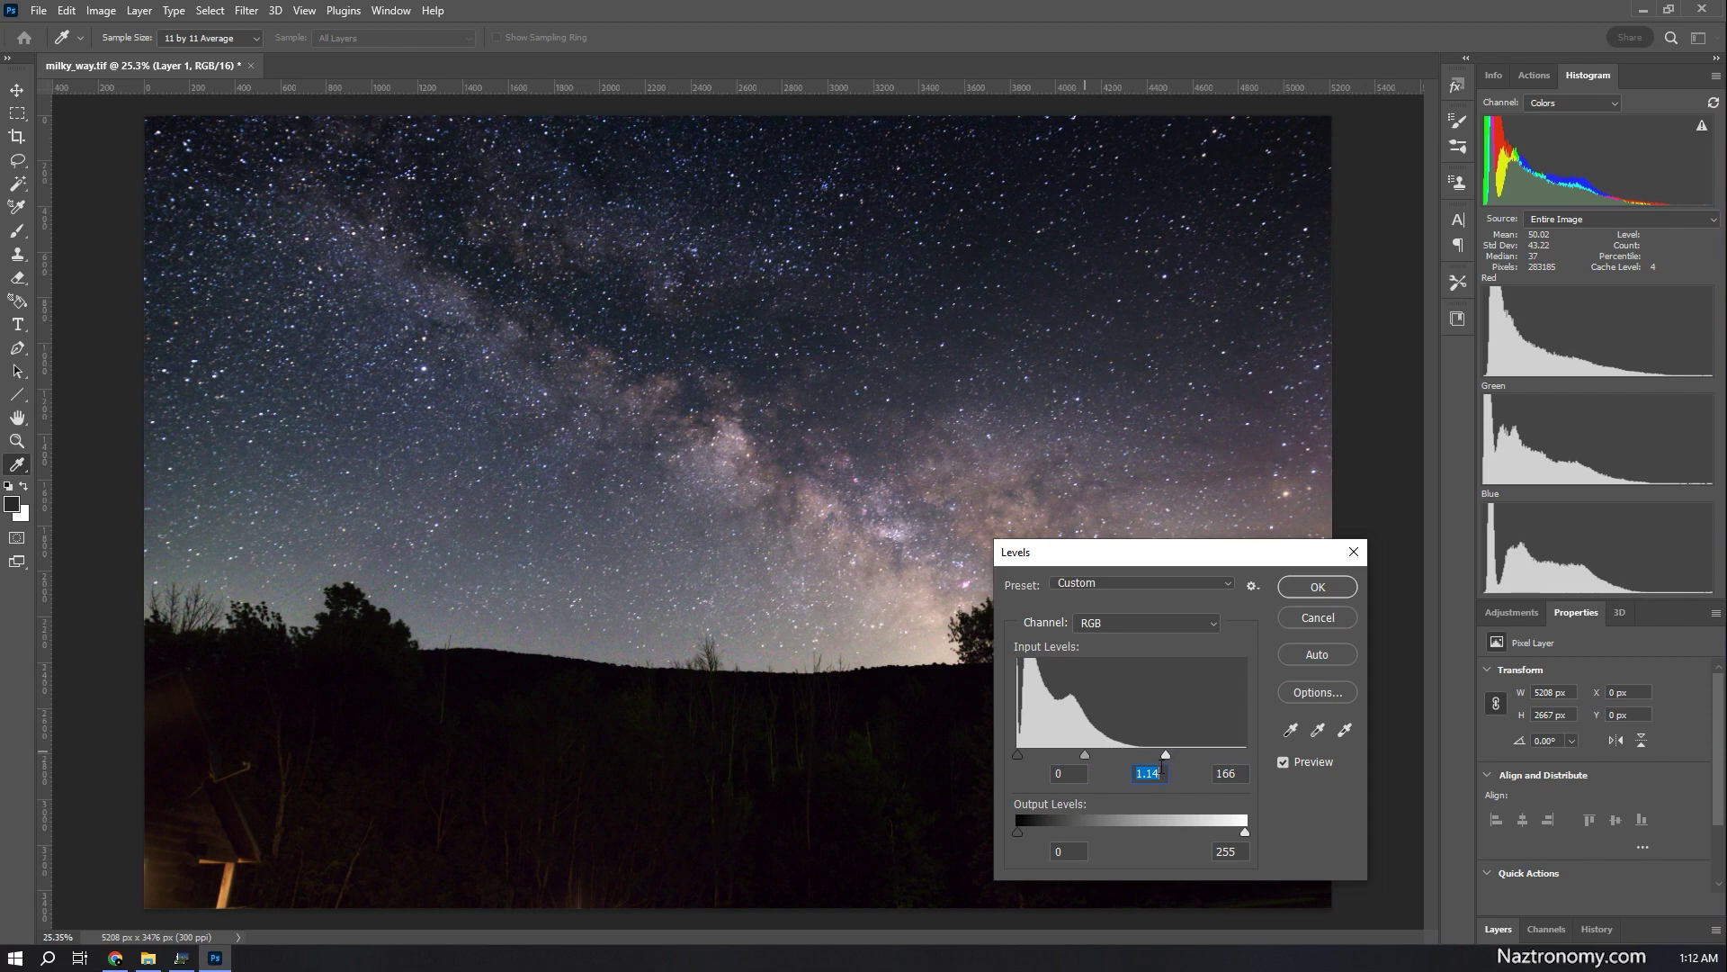
left_click_drag(1163, 754, 1158, 754)
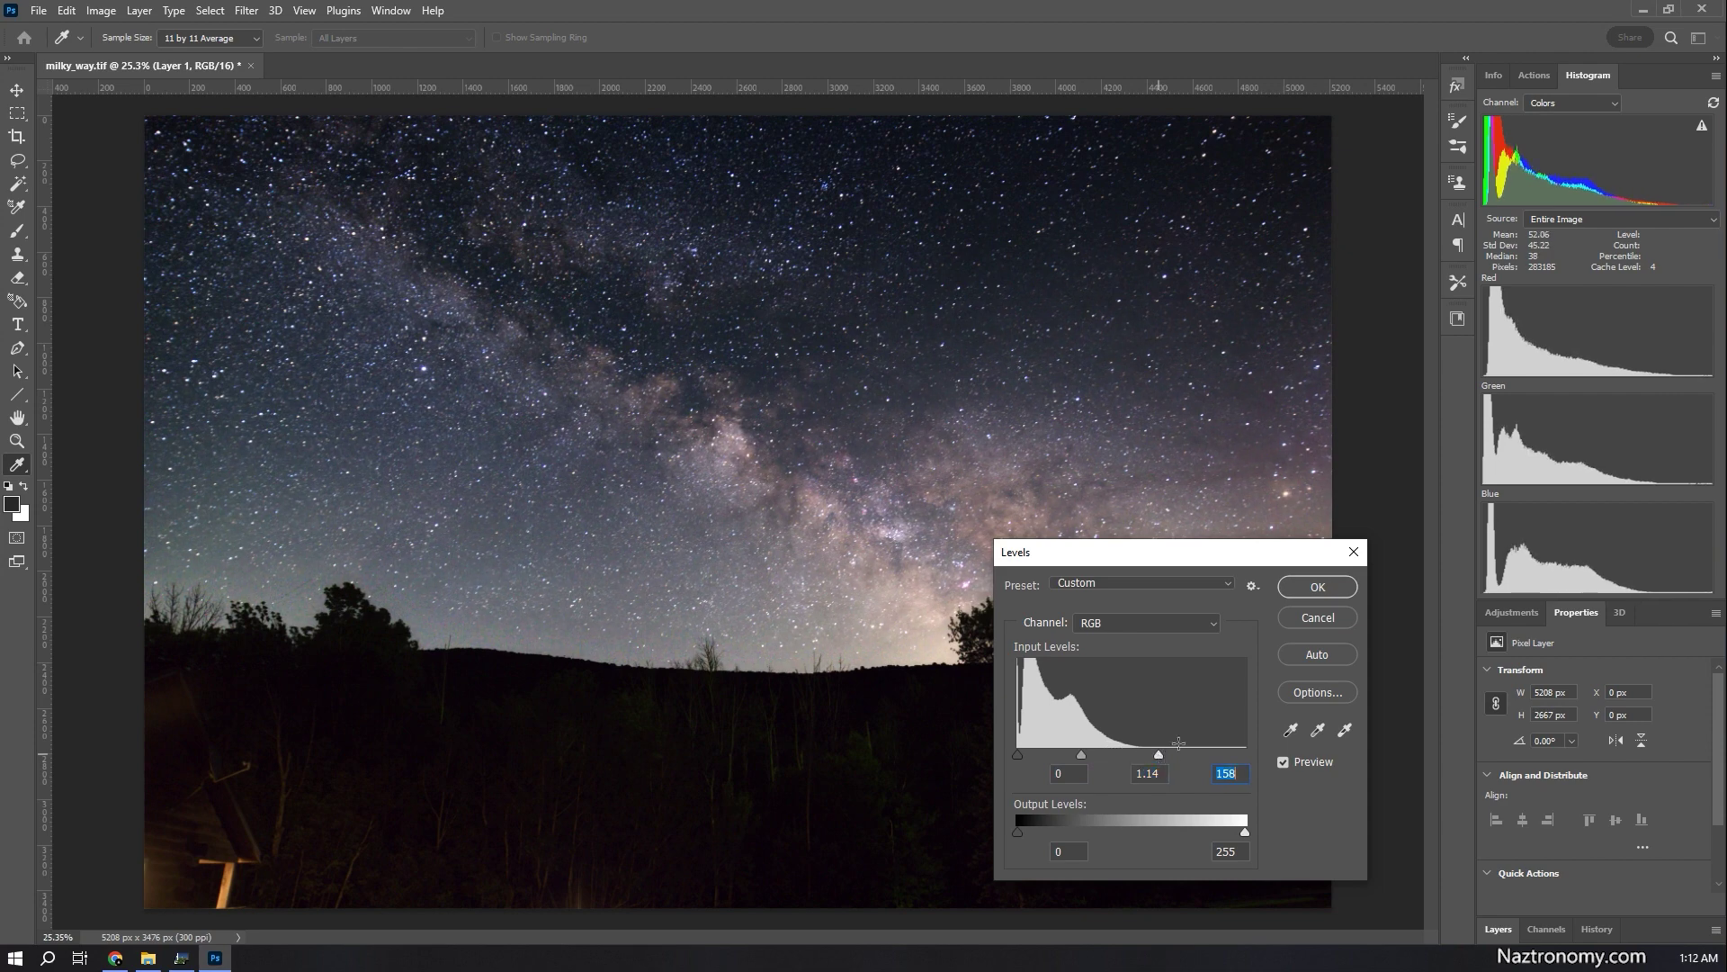
left_click(1318, 587)
key("z")
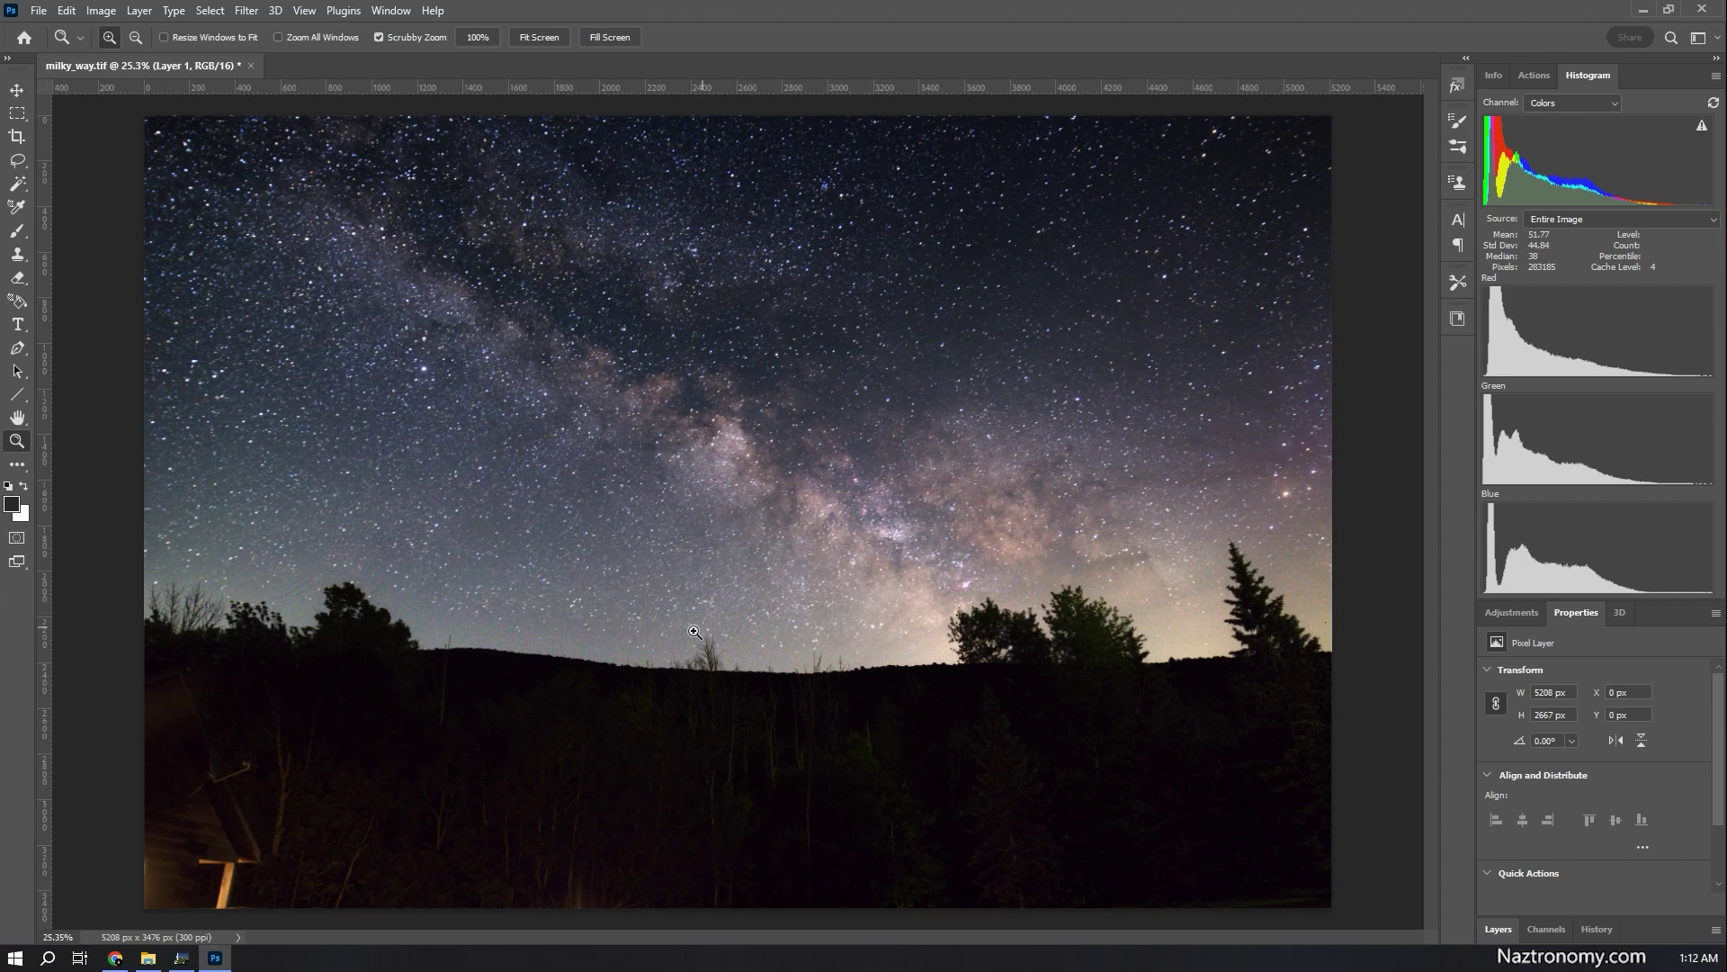
left_click_drag(1018, 576, 386, 688)
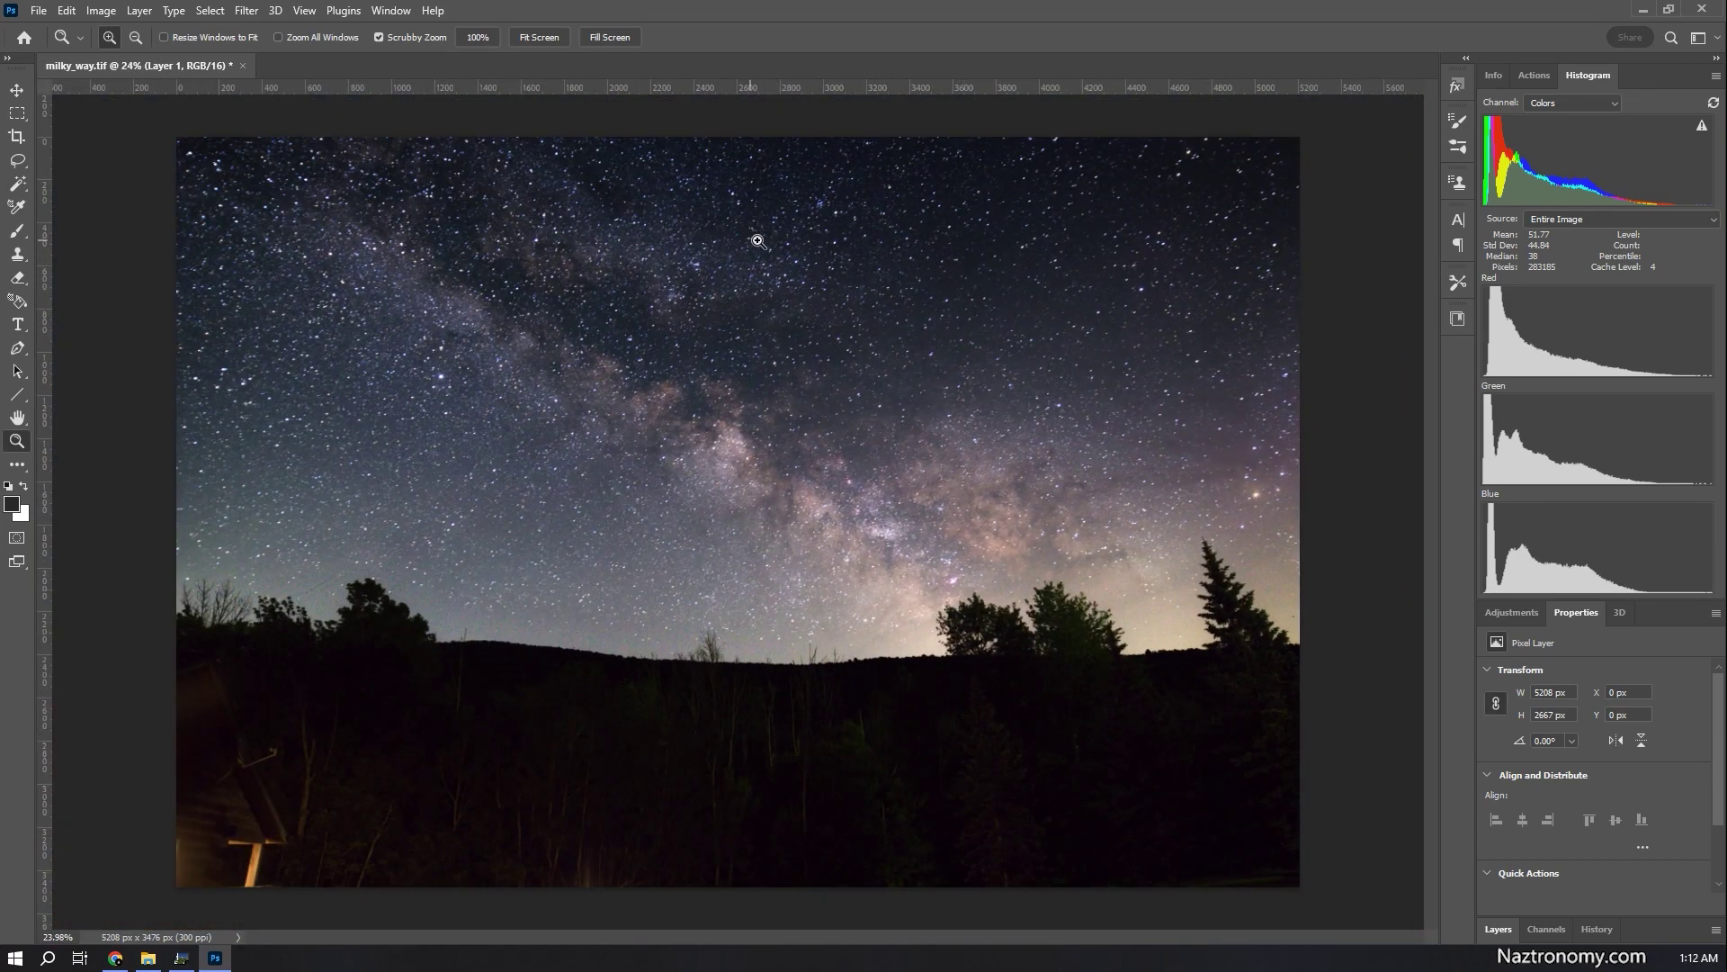
left_click_drag(759, 238, 630, 288)
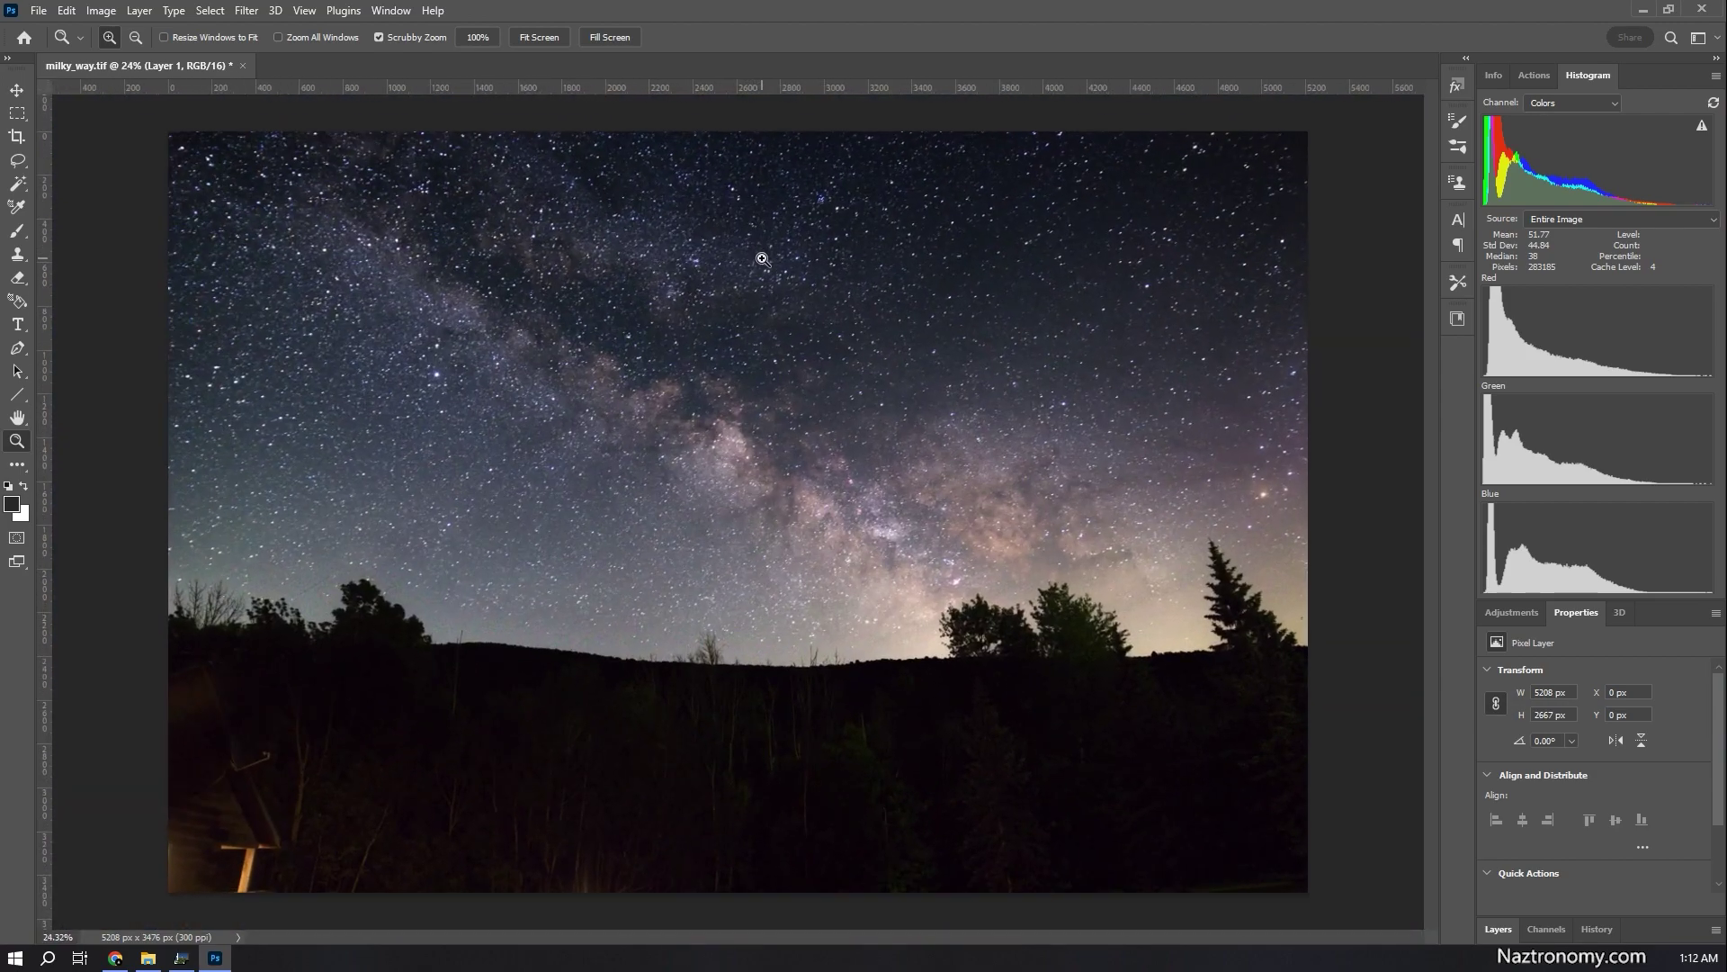
left_click_drag(1241, 463, 1219, 493)
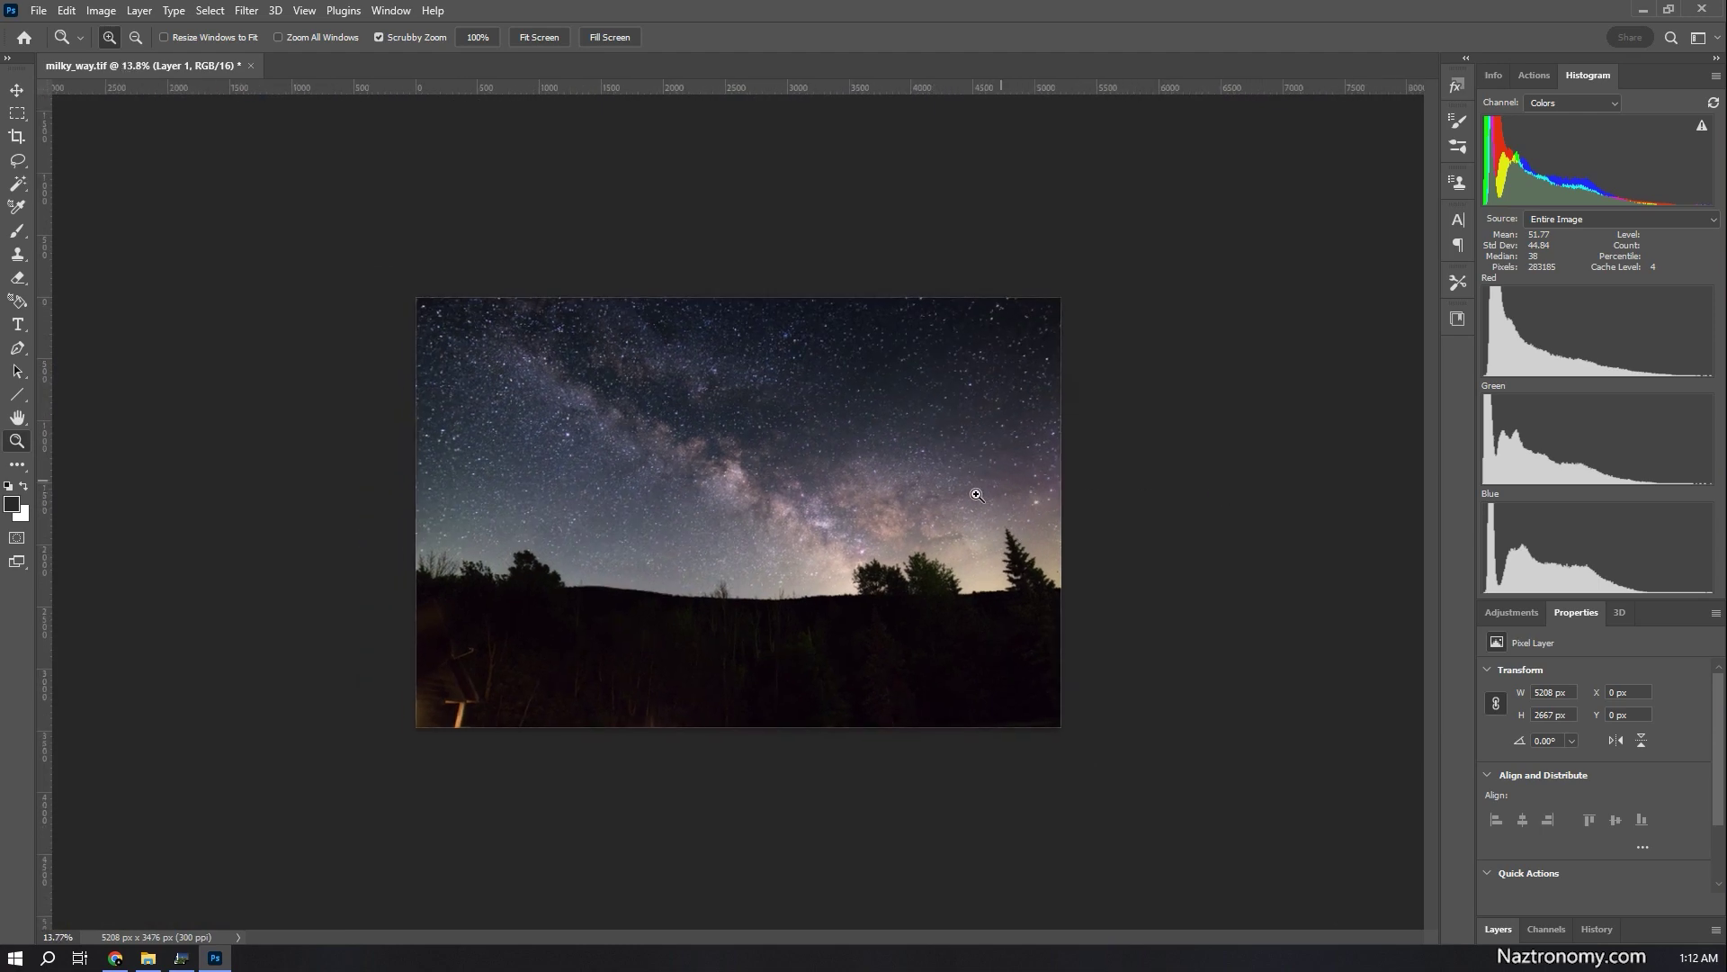
left_click_drag(1050, 494, 966, 504)
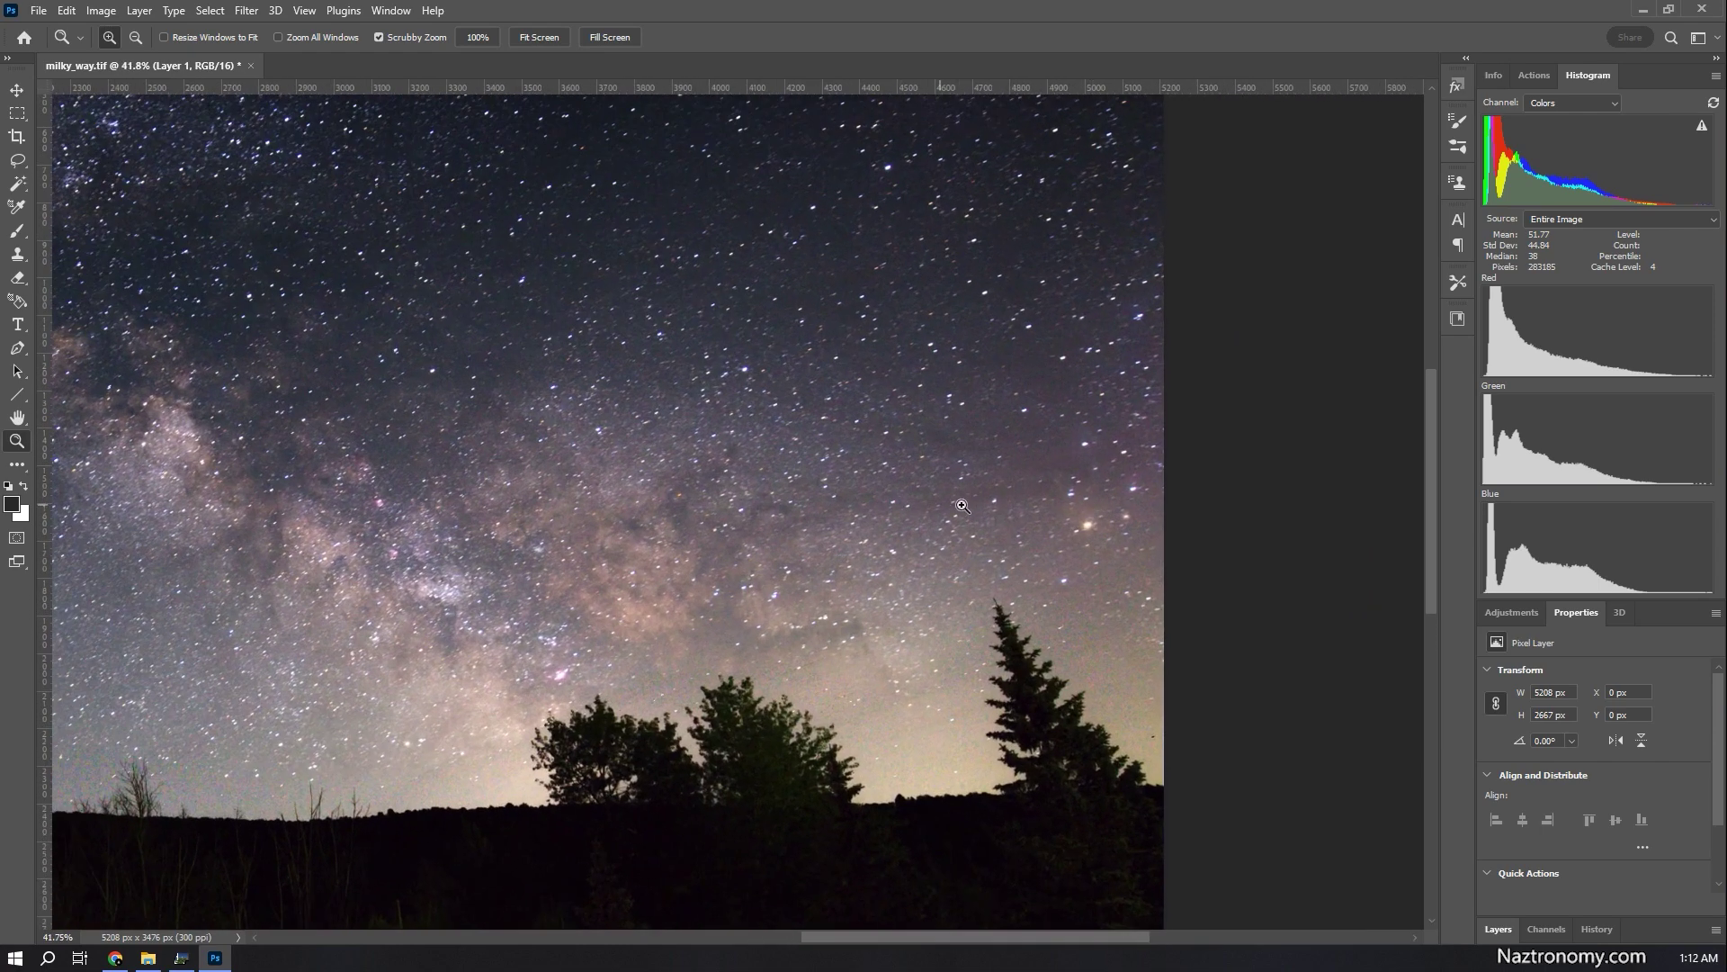
left_click_drag(1034, 505, 759, 510)
left_click_drag(364, 360, 386, 396)
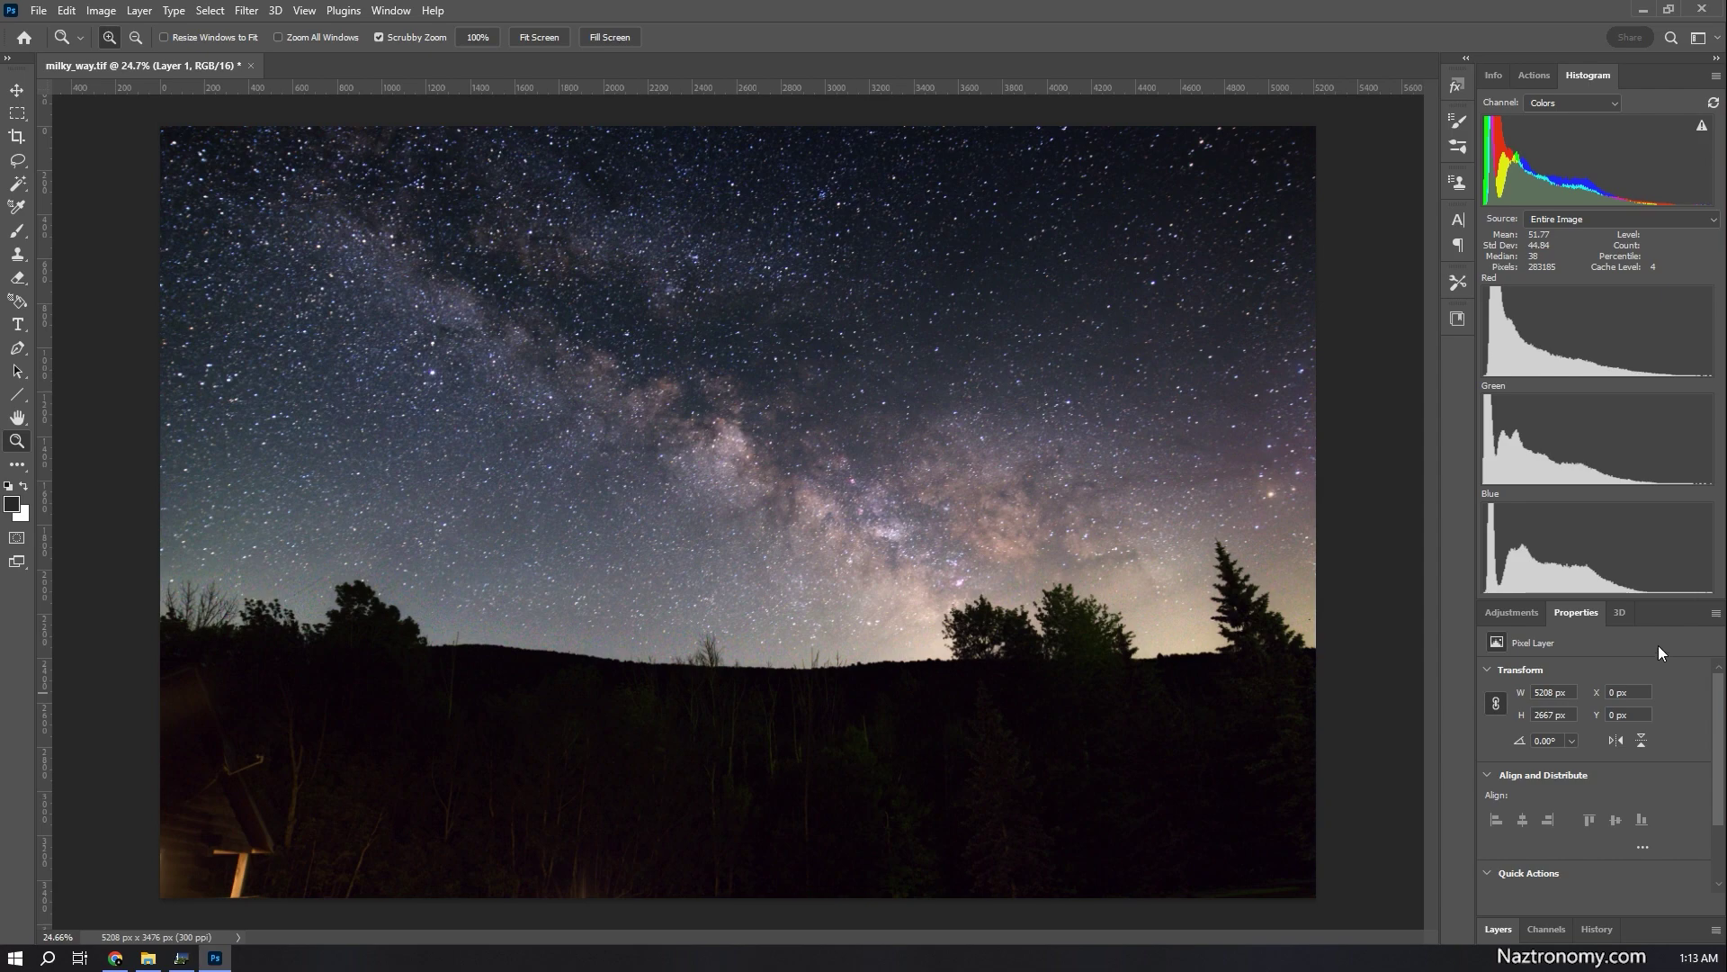
key("F7")
left_click_drag(1174, 621, 1047, 589)
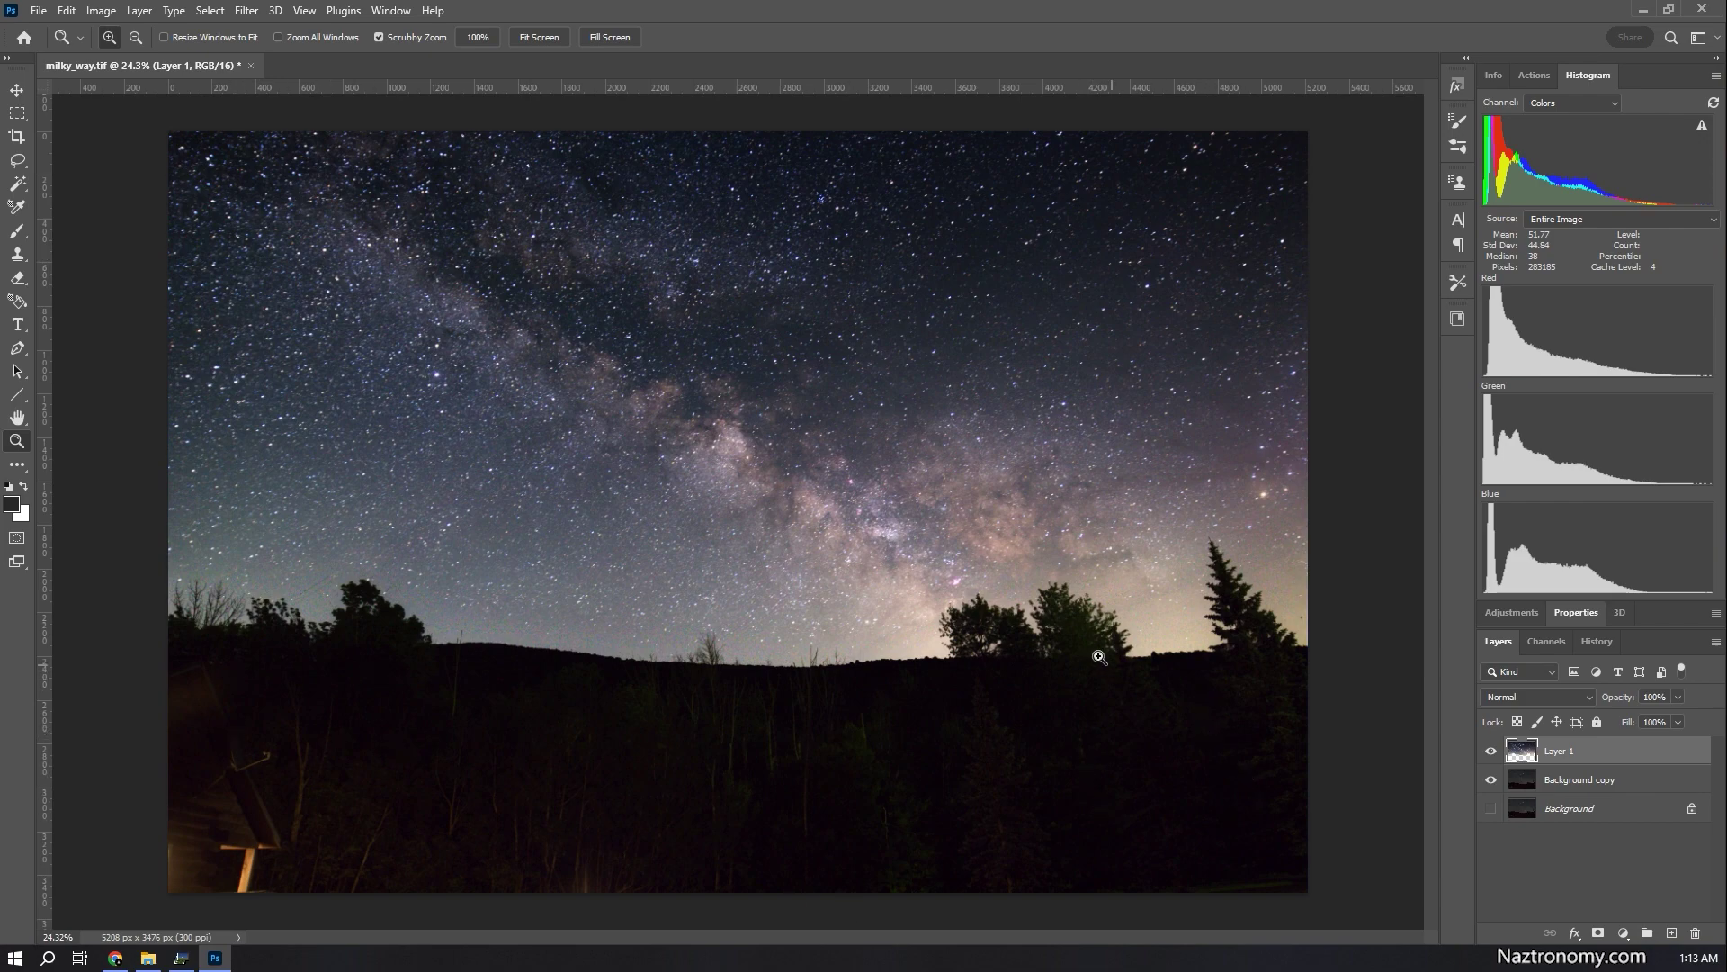
mouse_move(1100, 656)
left_mouse_down()
mouse_move(1142, 653)
mouse_move(1073, 627)
mouse_move(1124, 634)
left_mouse_up()
mouse_move(249, 803)
left_mouse_down()
mouse_move(345, 824)
mouse_move(243, 821)
mouse_move(260, 832)
left_mouse_up()
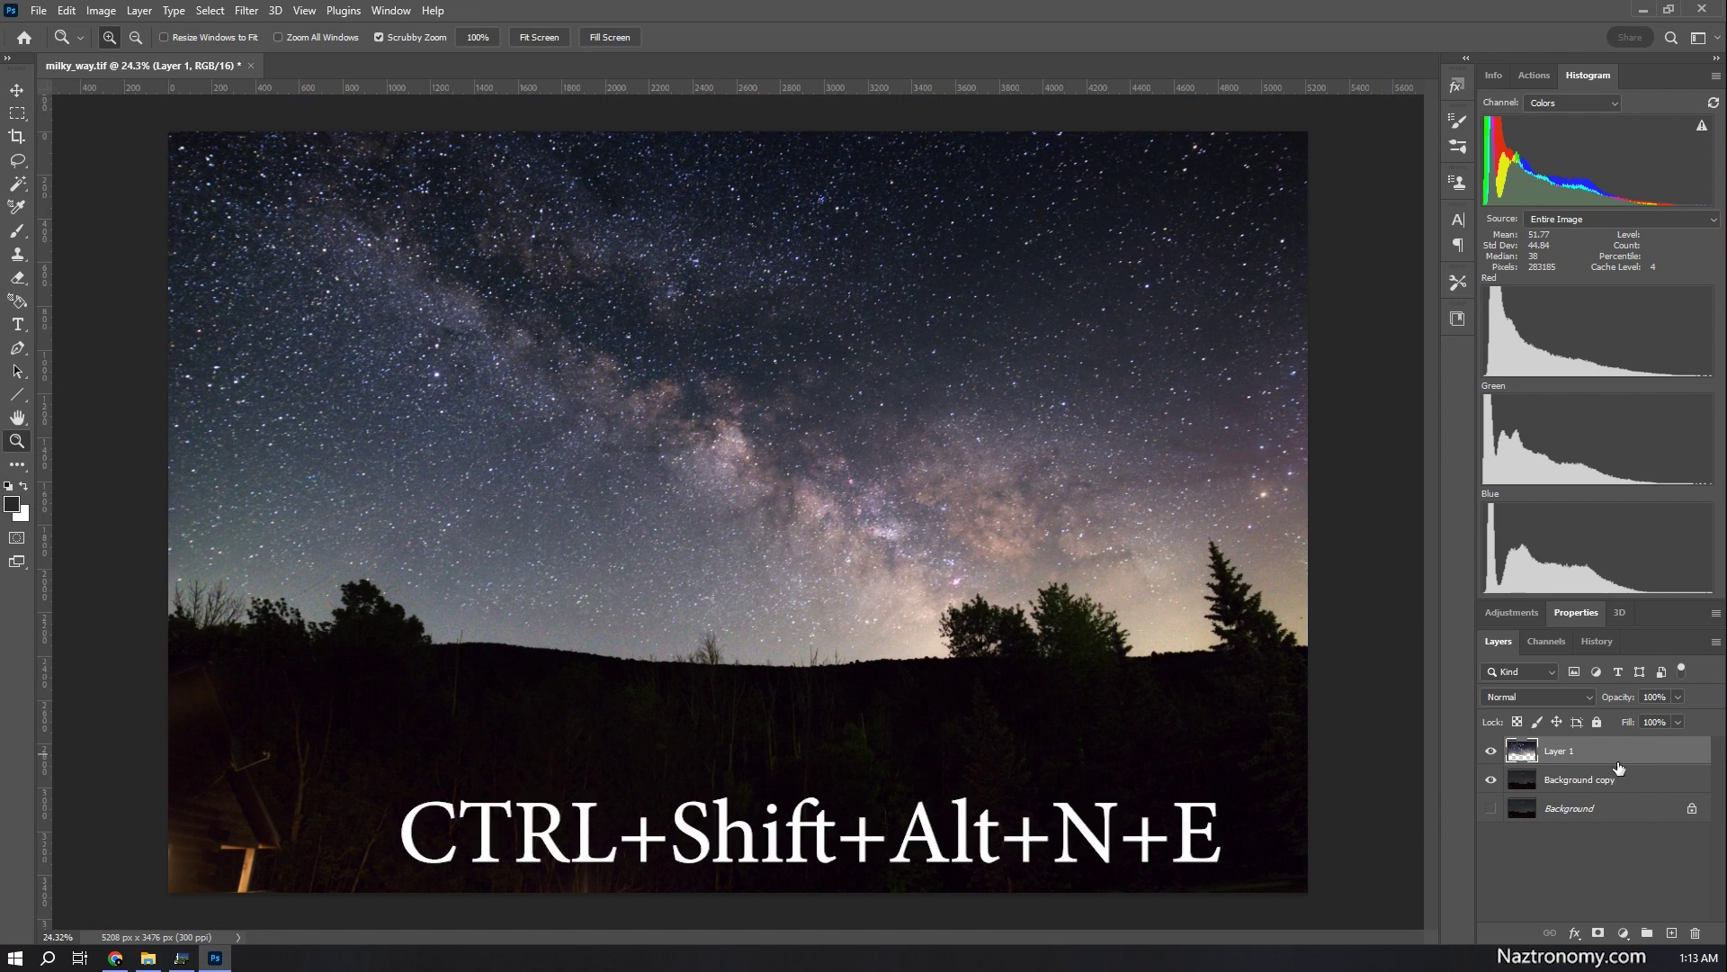
Create Layer 2 and fill it with a stamped merge of all visible layers
key("ctrl+shift+n")
key("Return")
key("ctrl+shift+alt+e")
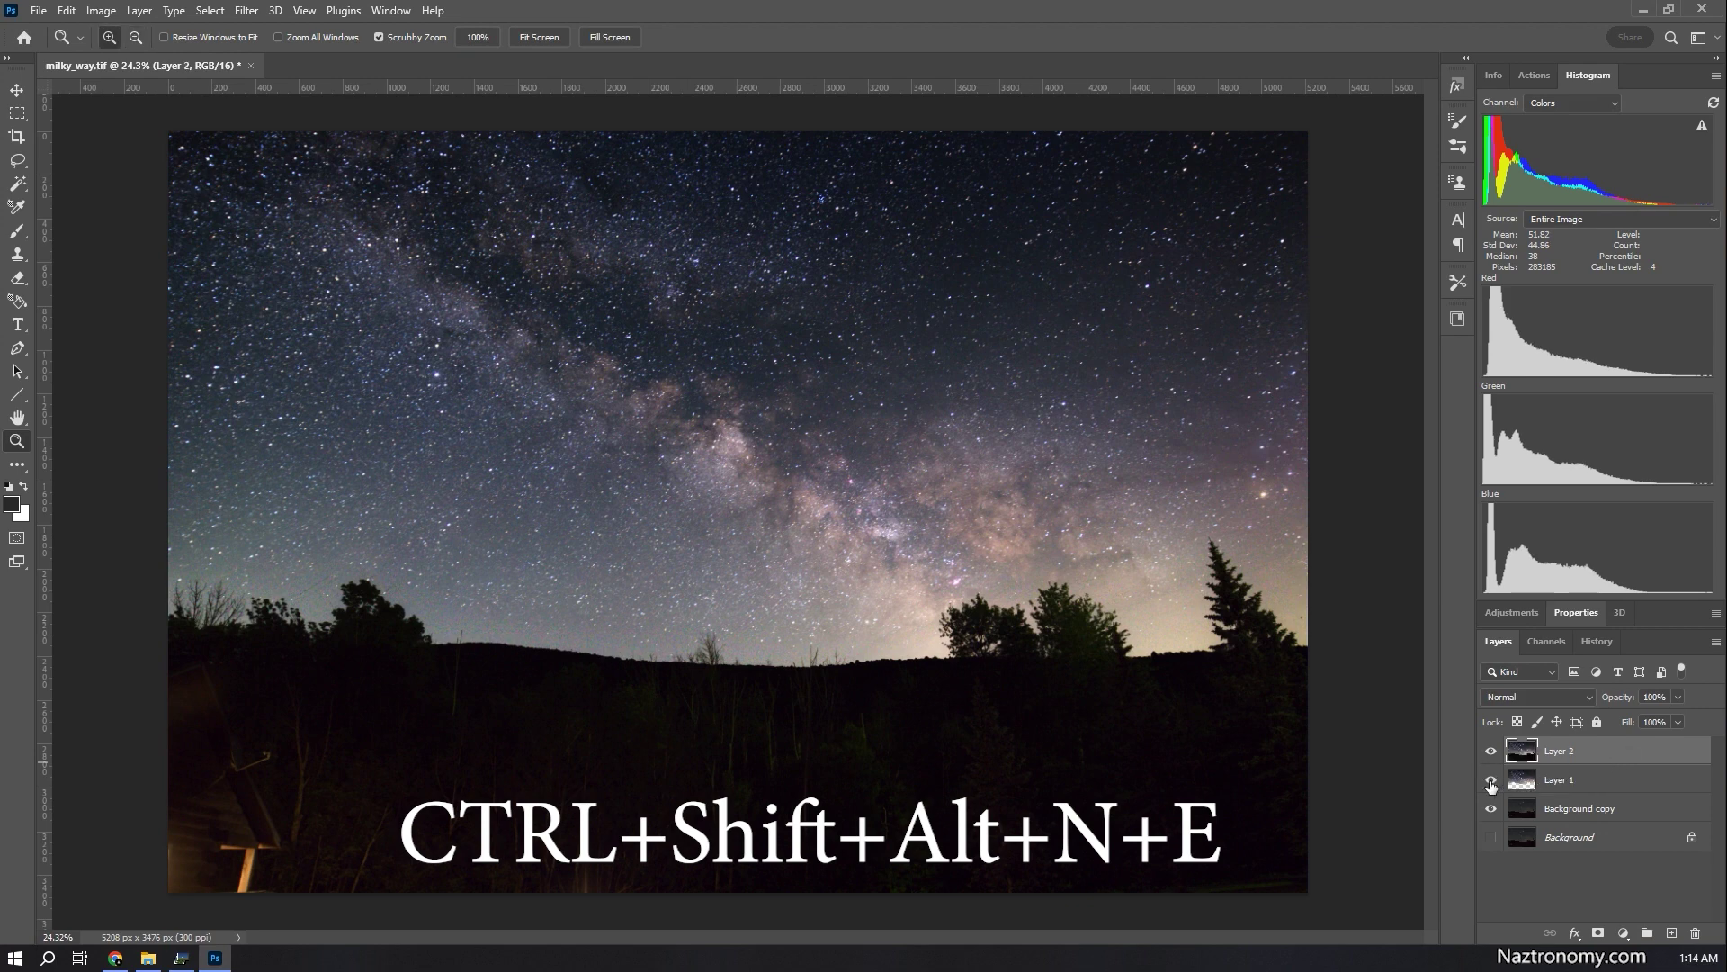
Hide Layer 1 and Background copy, leaving merged Layer 2 visible on top
left_click(1491, 781)
left_click(1491, 808)
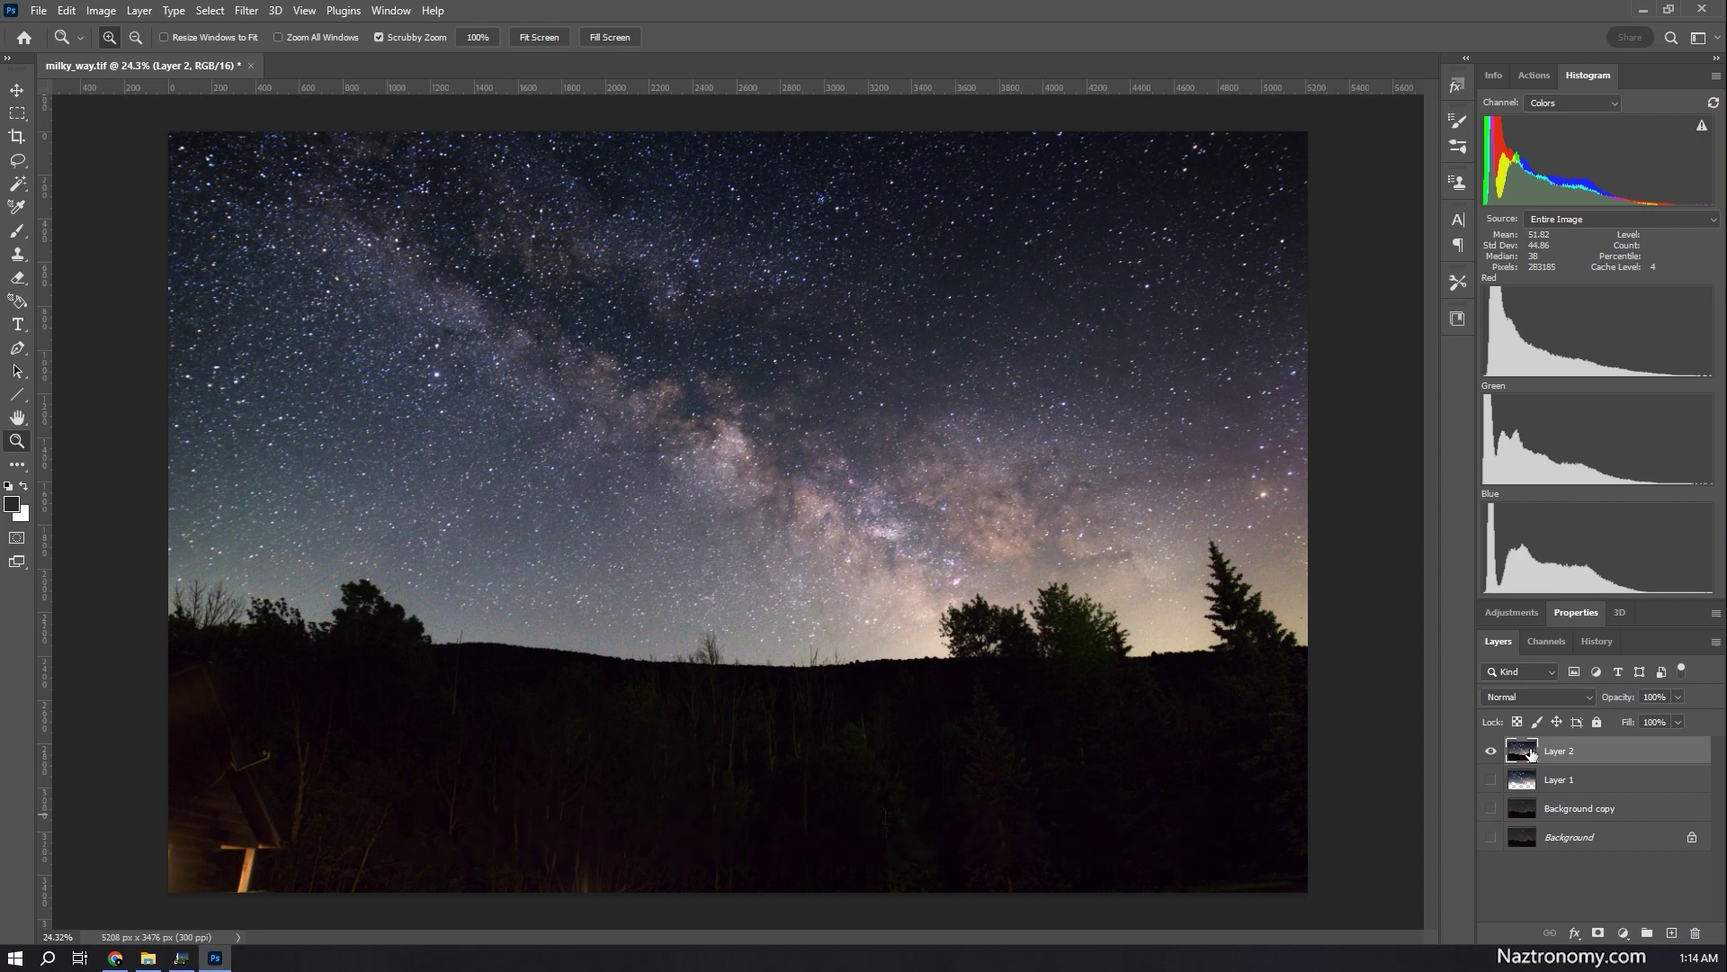
left_click(1490, 750)
left_click(1491, 750)
left_click(252, 10)
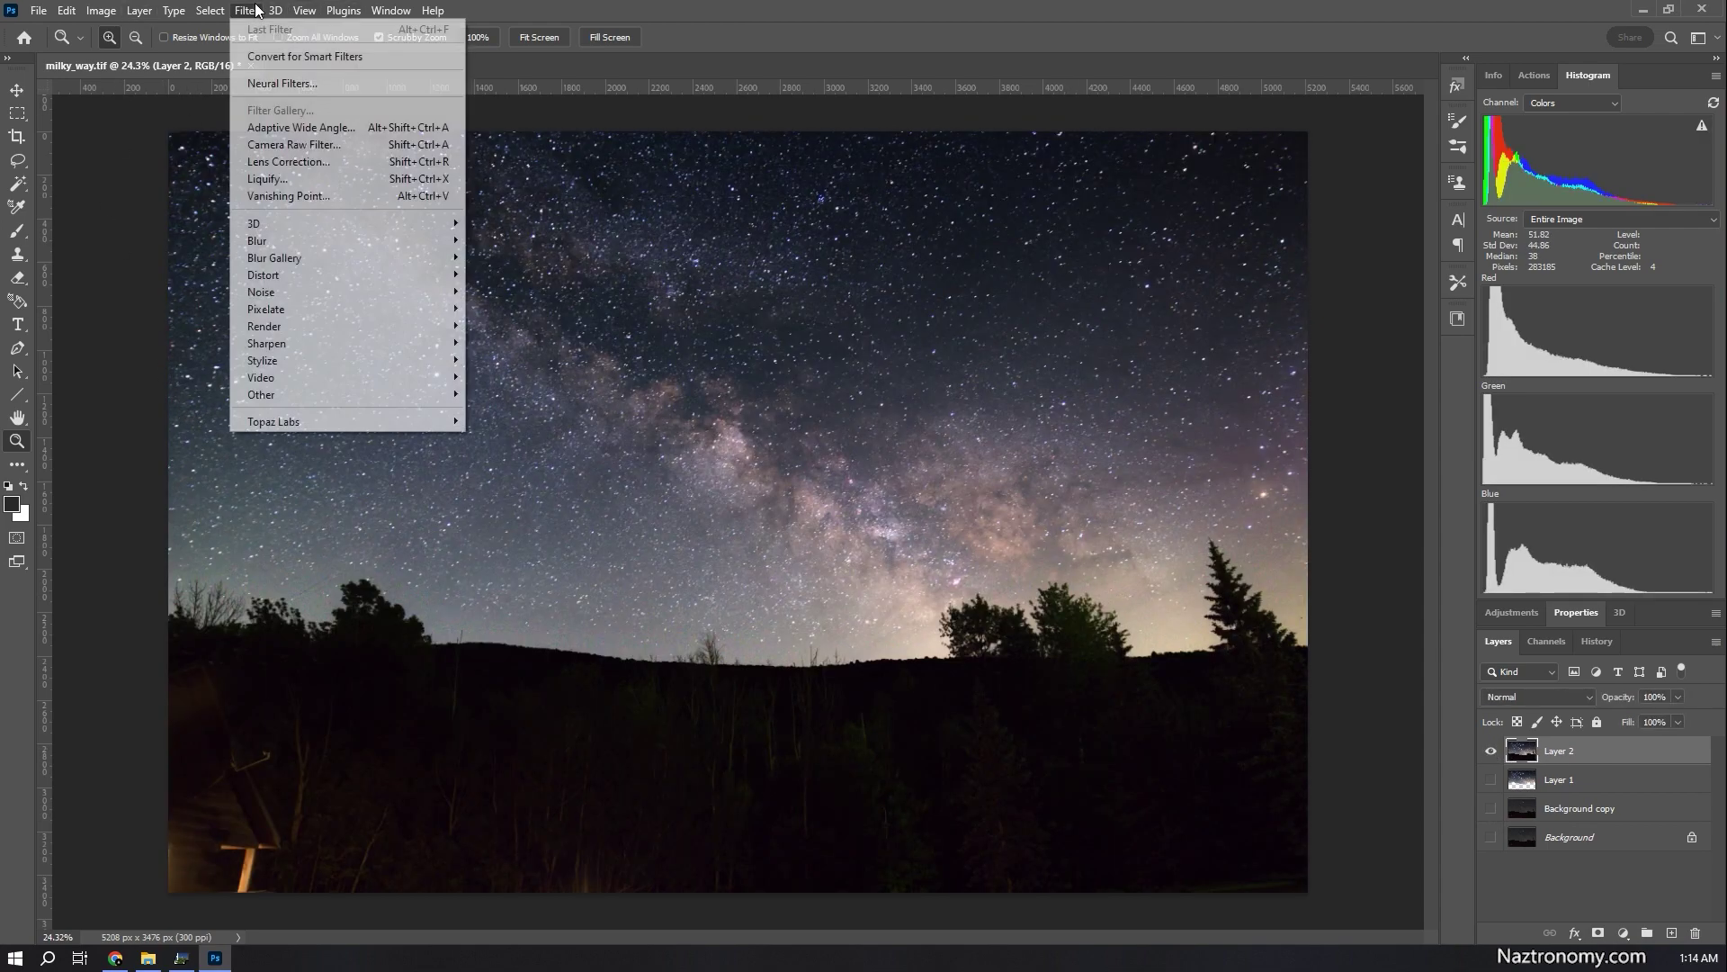
Open the Camera Raw Filter on Layer 2 with the Basic panel expanded and the whole photo shown
left_click(295, 144)
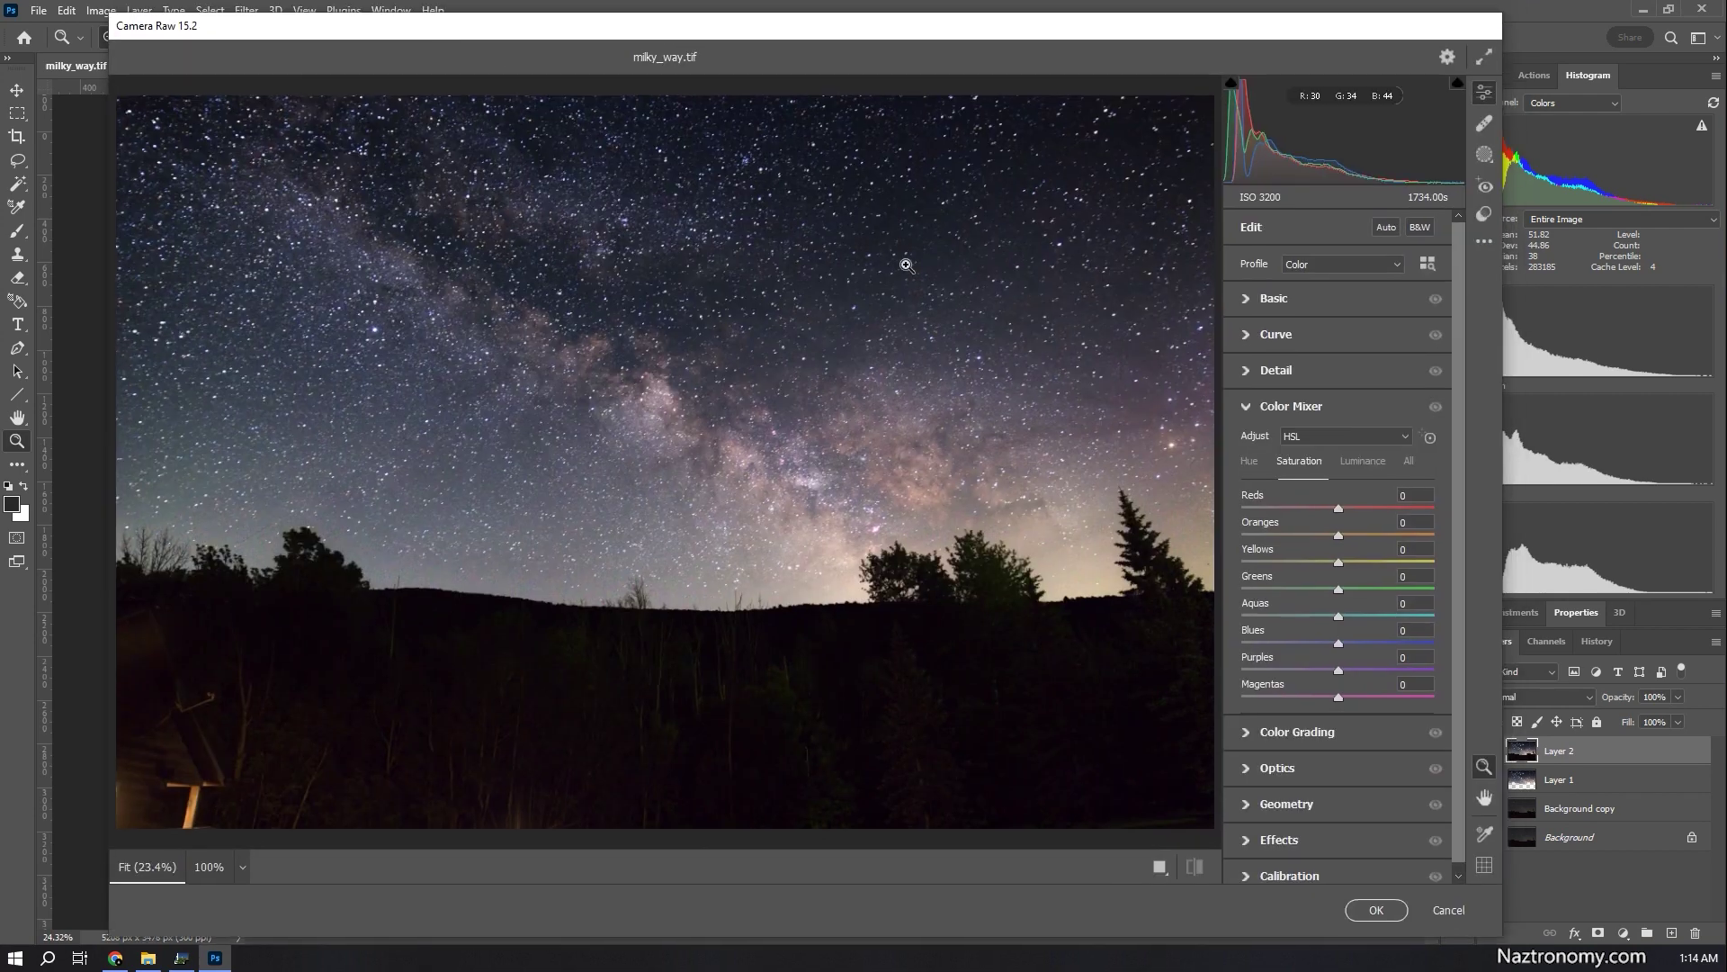
left_click(1251, 295)
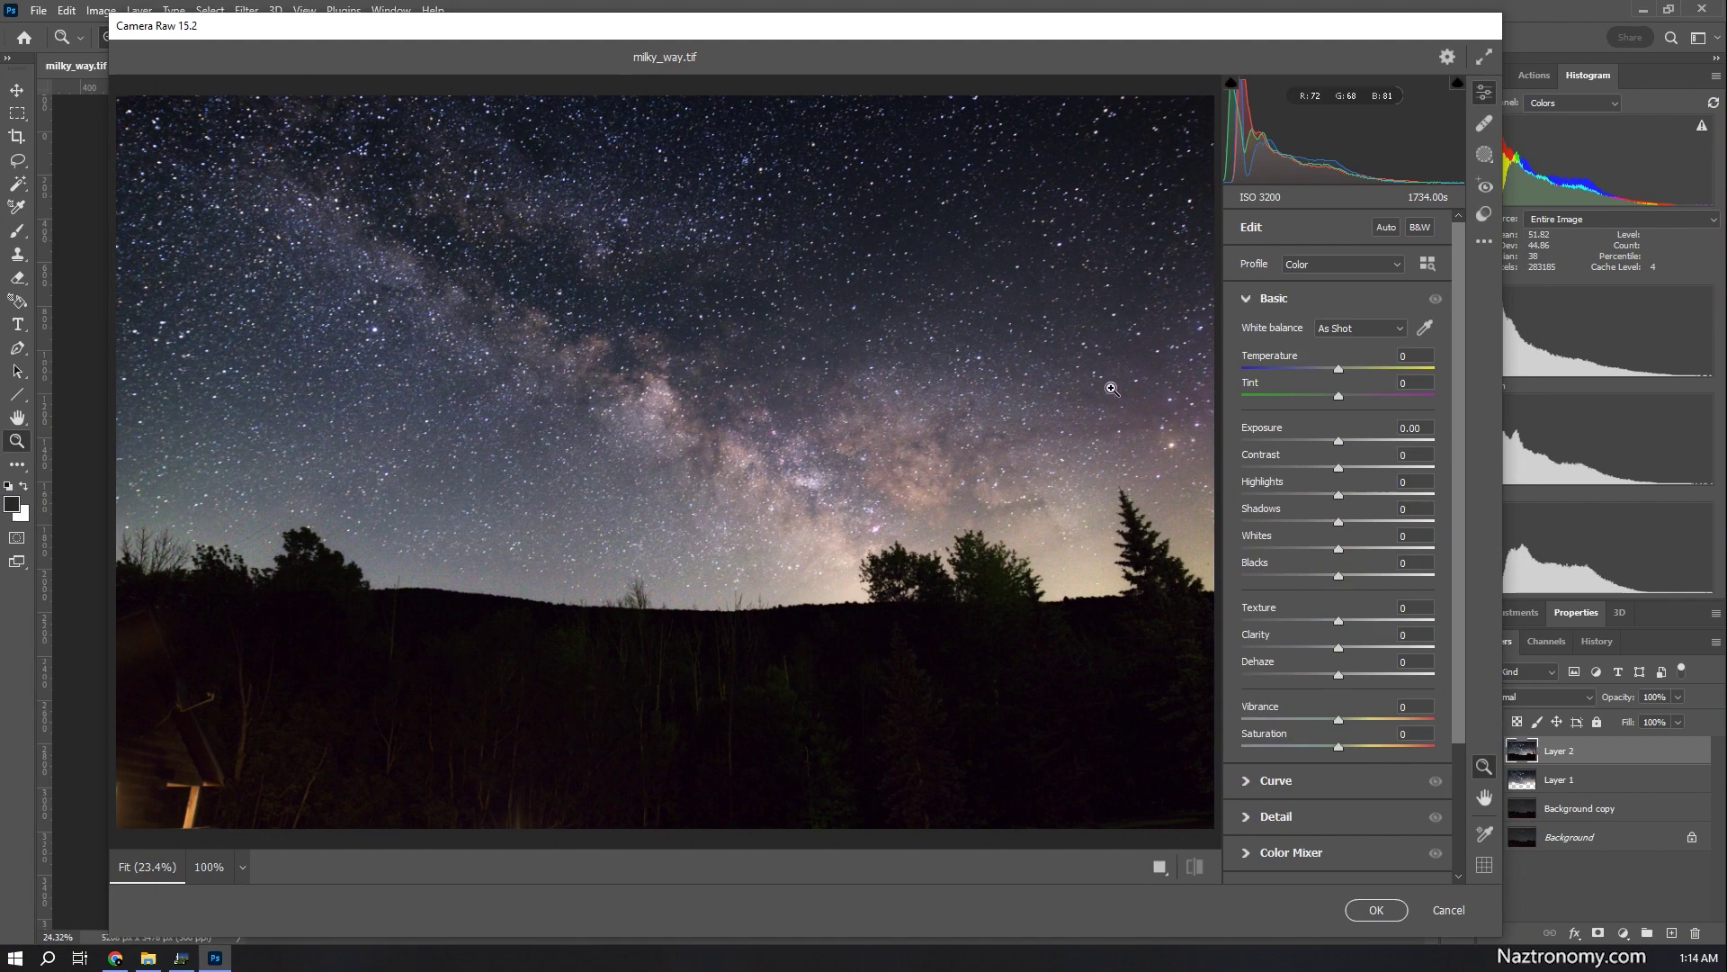
left_click(1156, 460)
left_click_drag(1157, 460, 1112, 465)
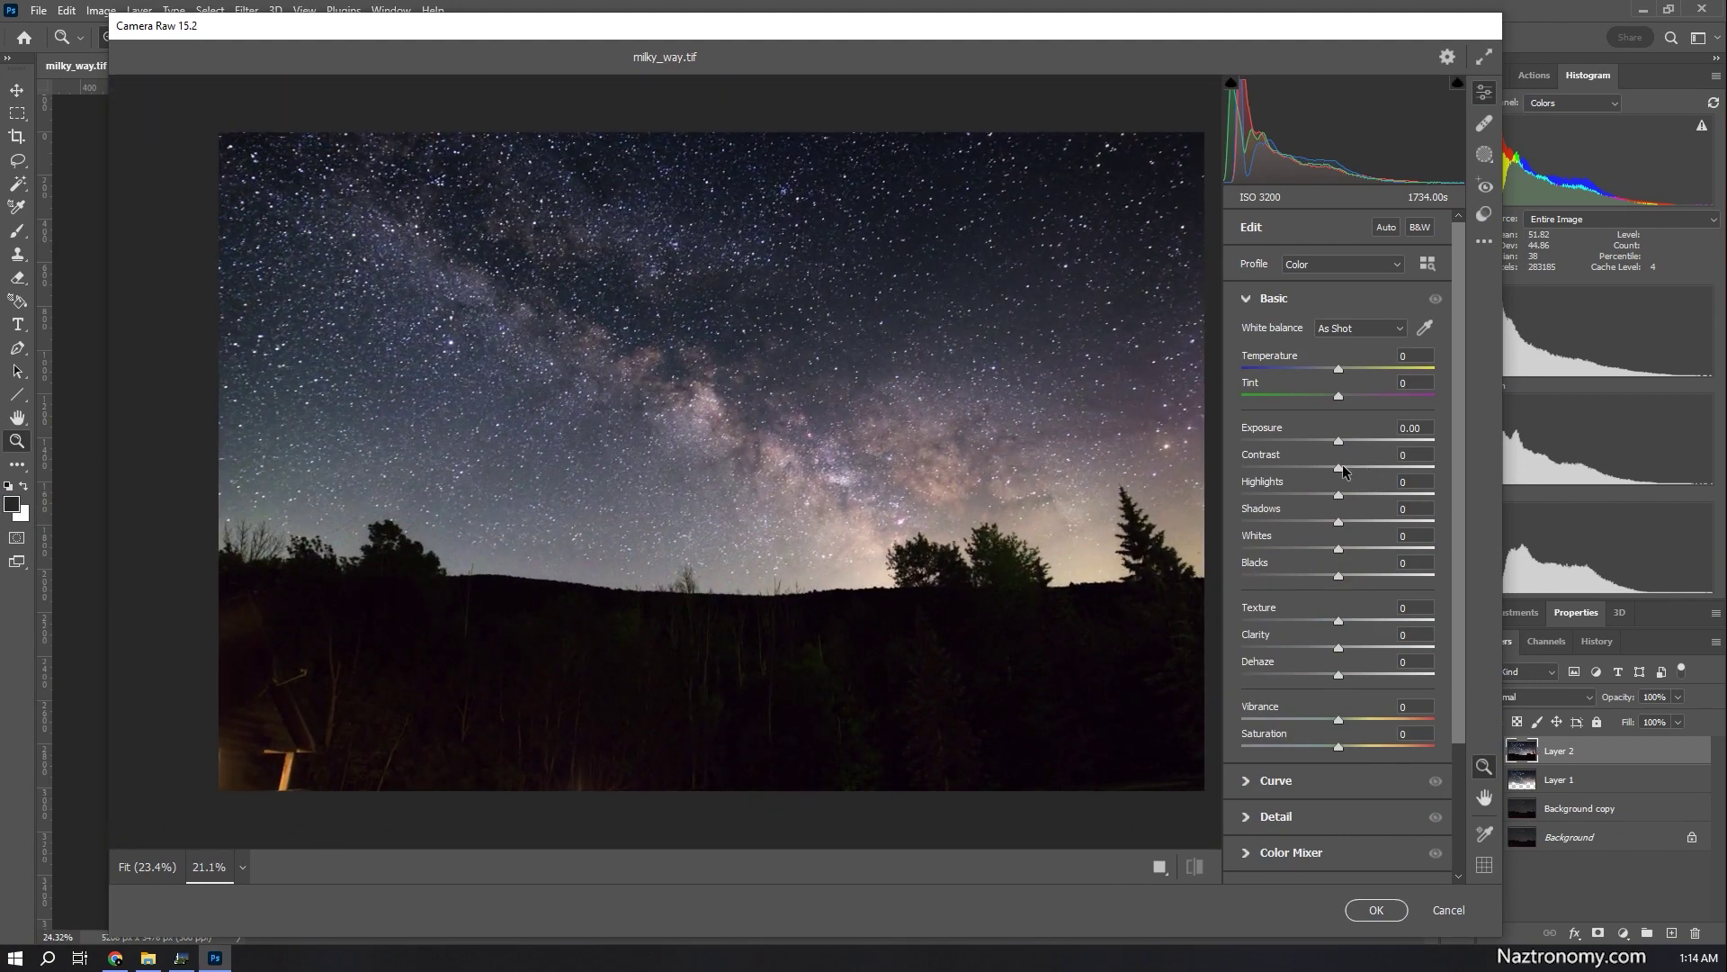
Try a contrast boost and reset it to 0, then set Dehaze to a subtle +10
left_click_drag(1339, 467, 1222, 471)
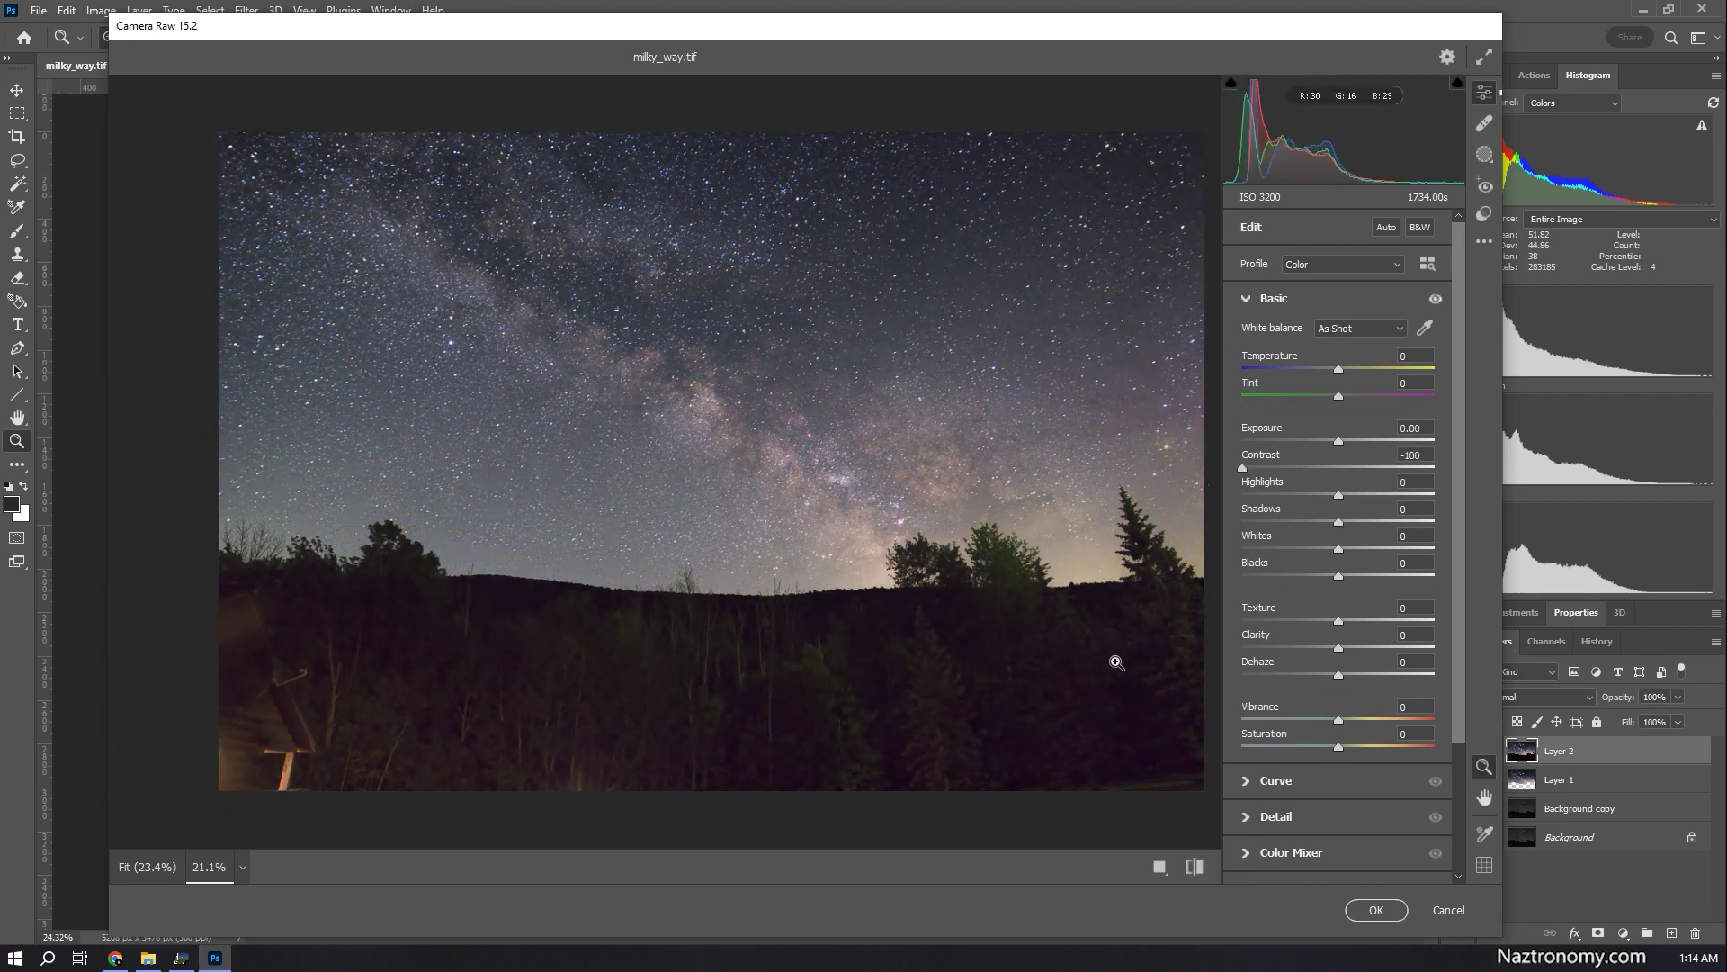
left_click_drag(1246, 468, 1343, 488)
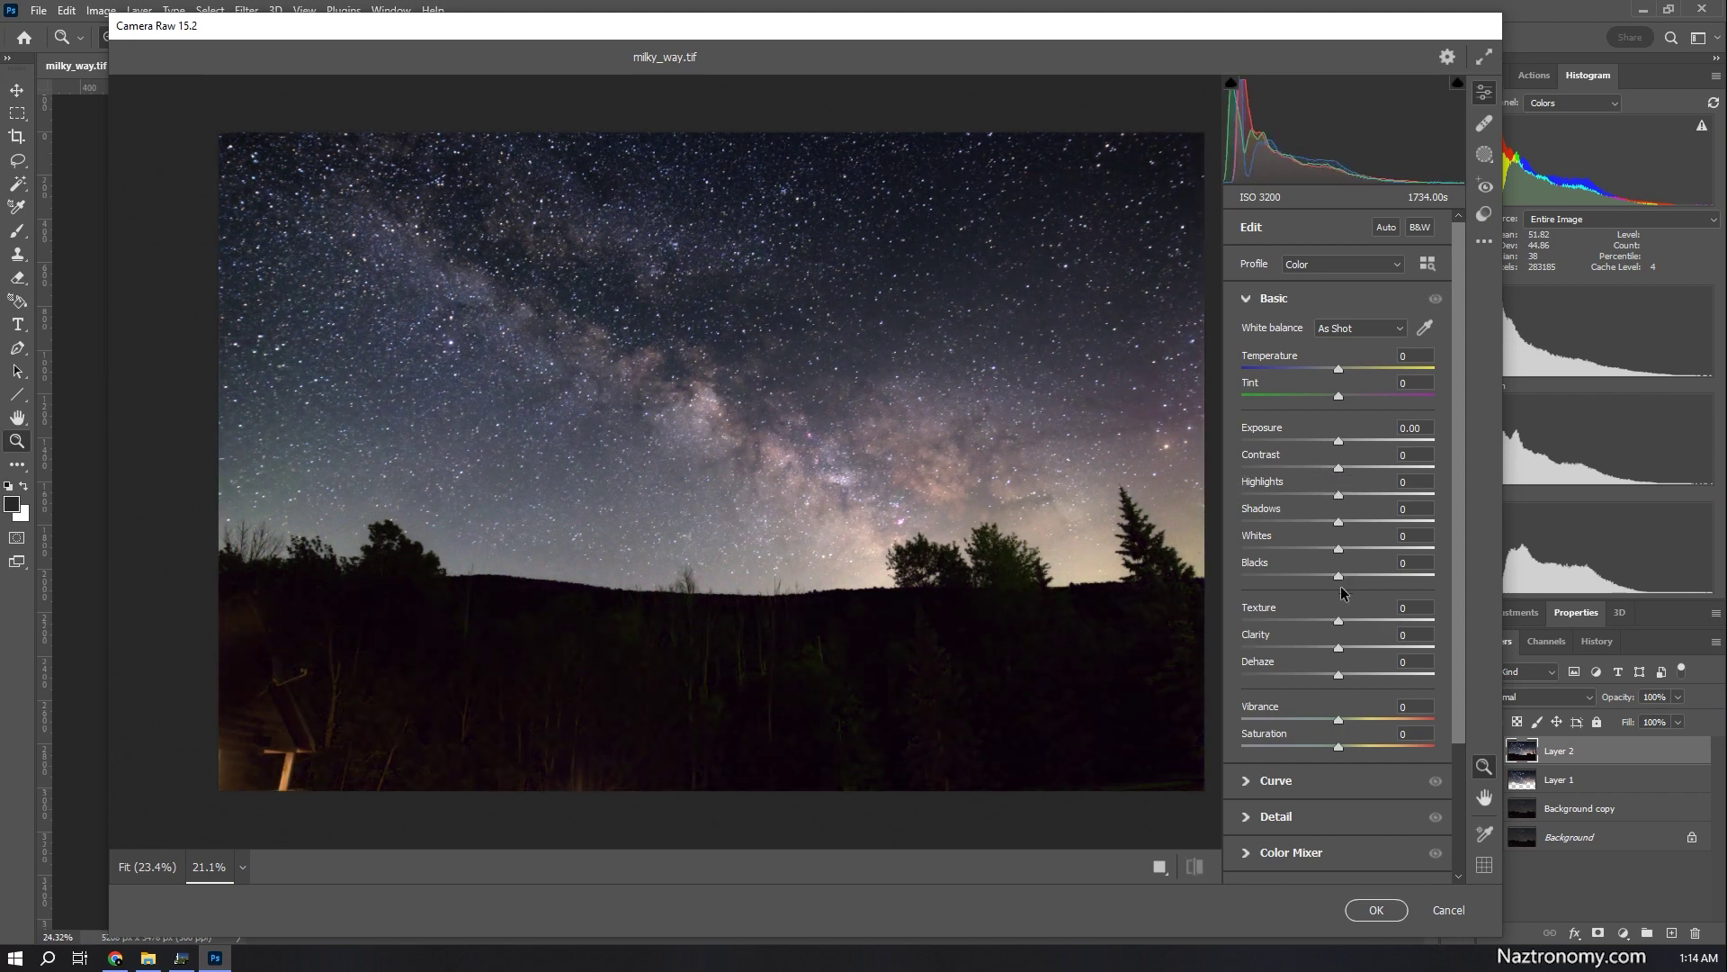
left_click_drag(1337, 677, 1438, 682)
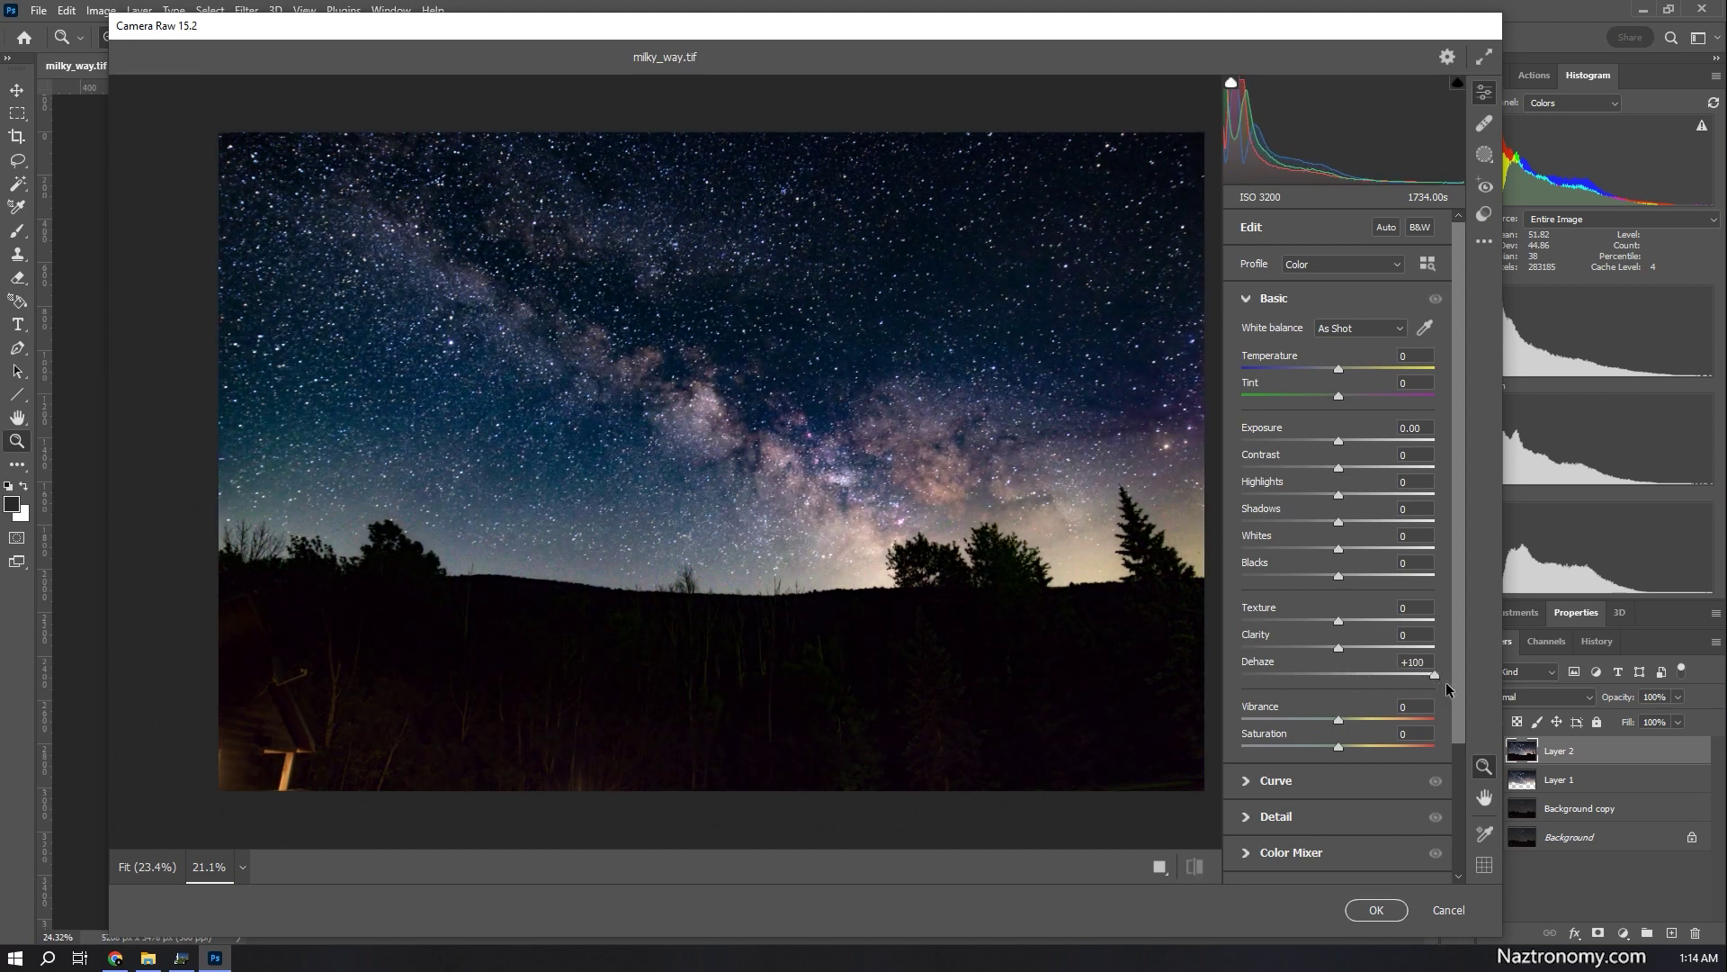
left_click(899, 262)
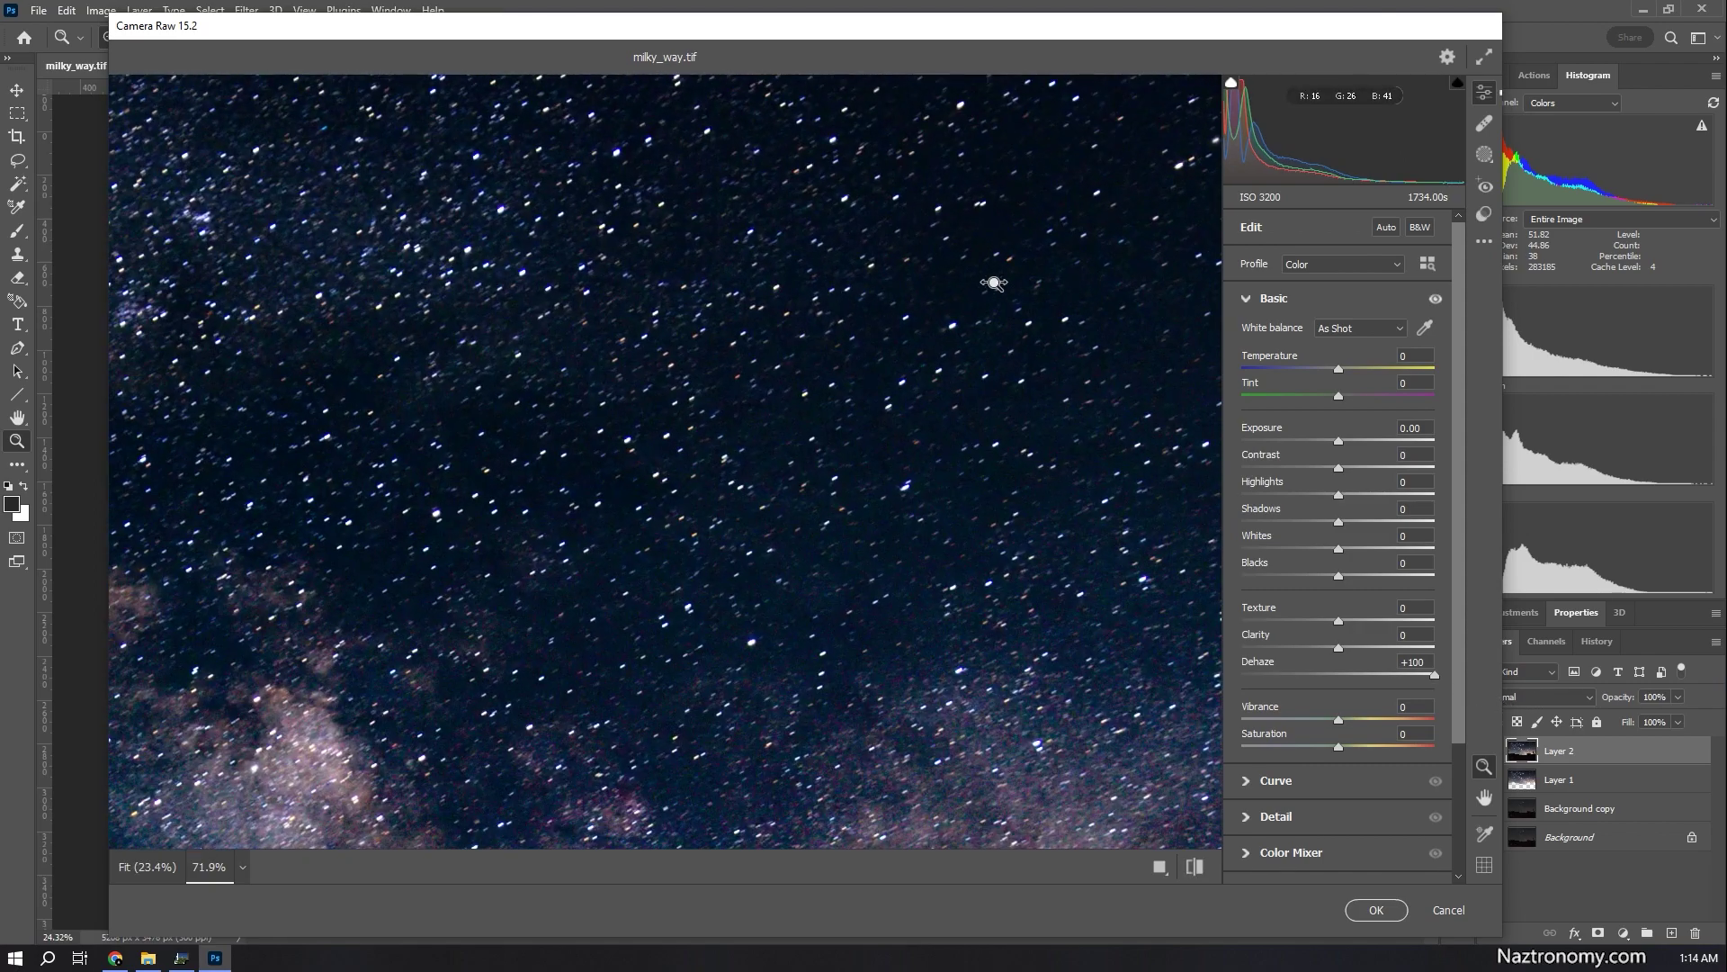
left_click(959, 411)
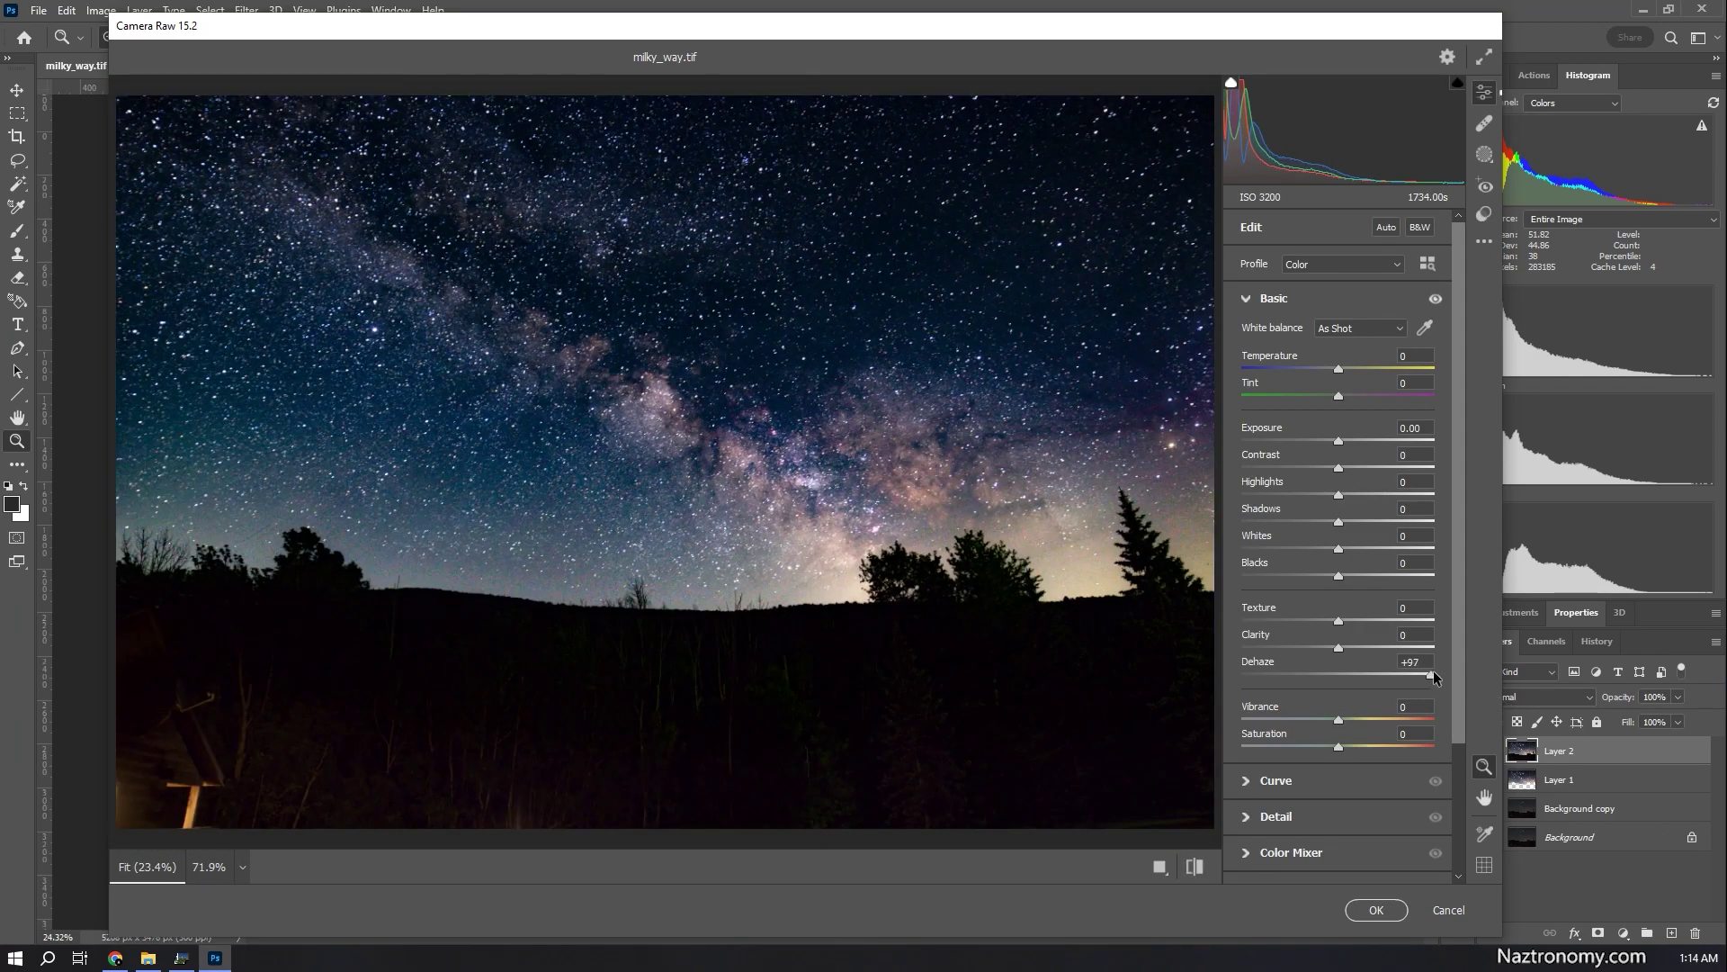
left_click_drag(1436, 677, 1347, 680)
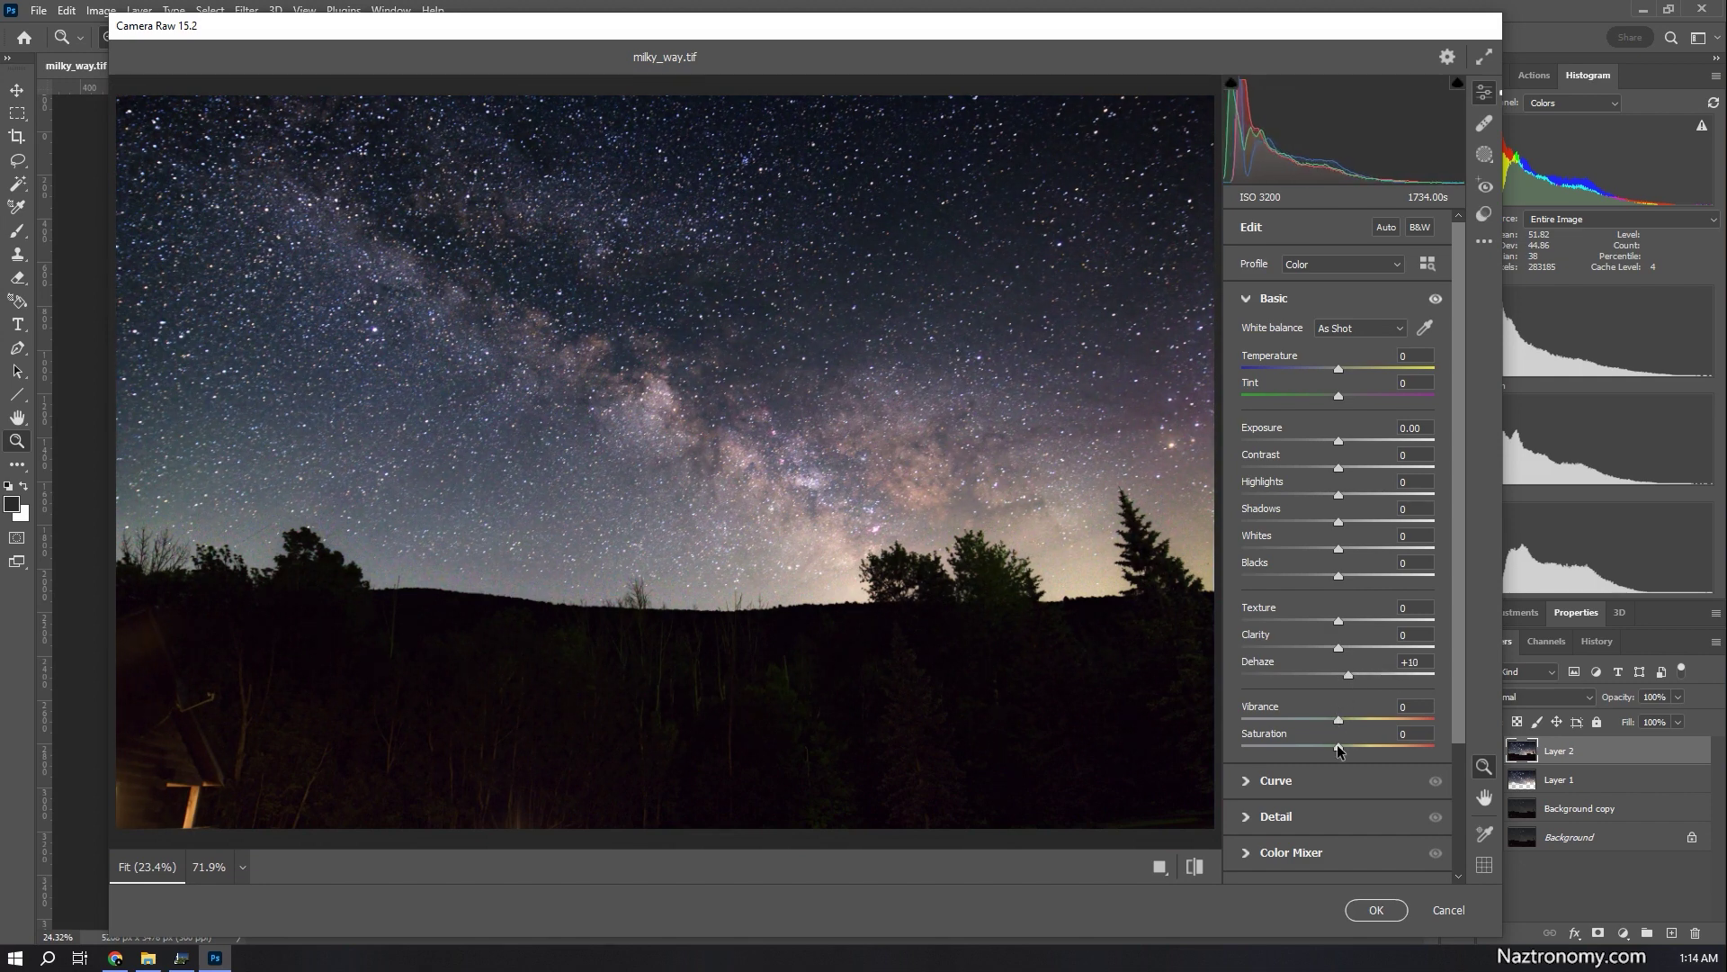
Bring colour back to the sky with Vibrance +2 and Saturation +11
left_click_drag(1337, 743, 1094, 756)
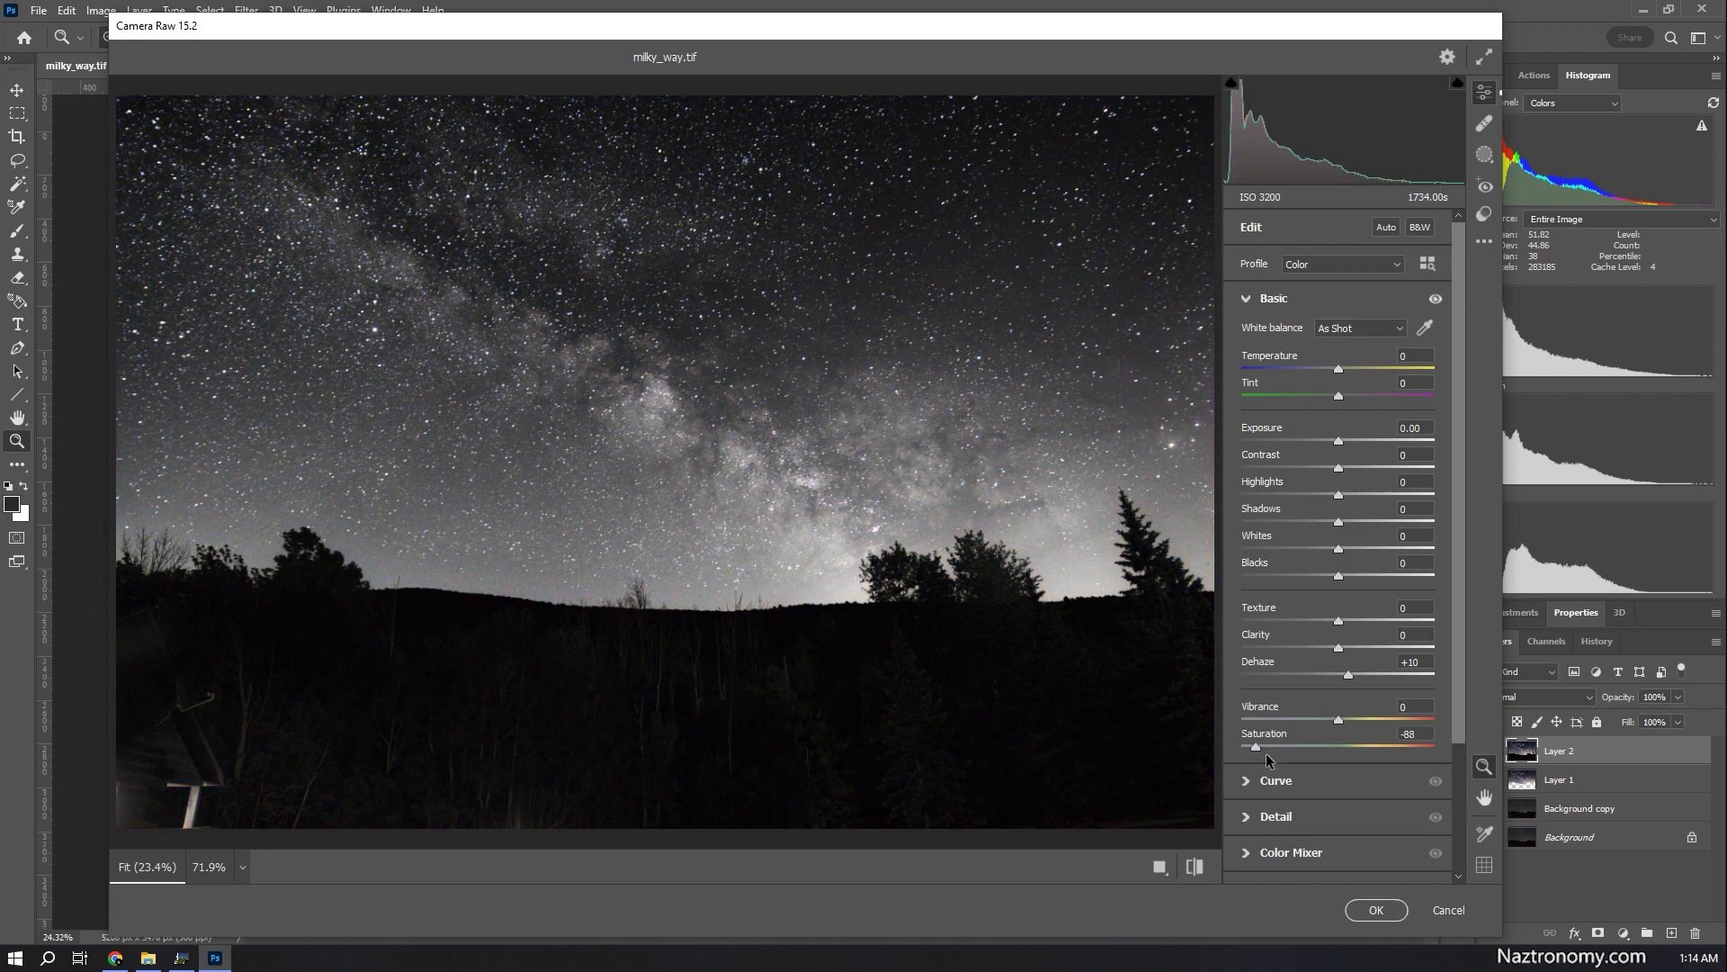
left_click_drag(1242, 747, 1349, 747)
left_click_drag(1339, 719, 1341, 719)
left_click_drag(1338, 549, 1184, 499)
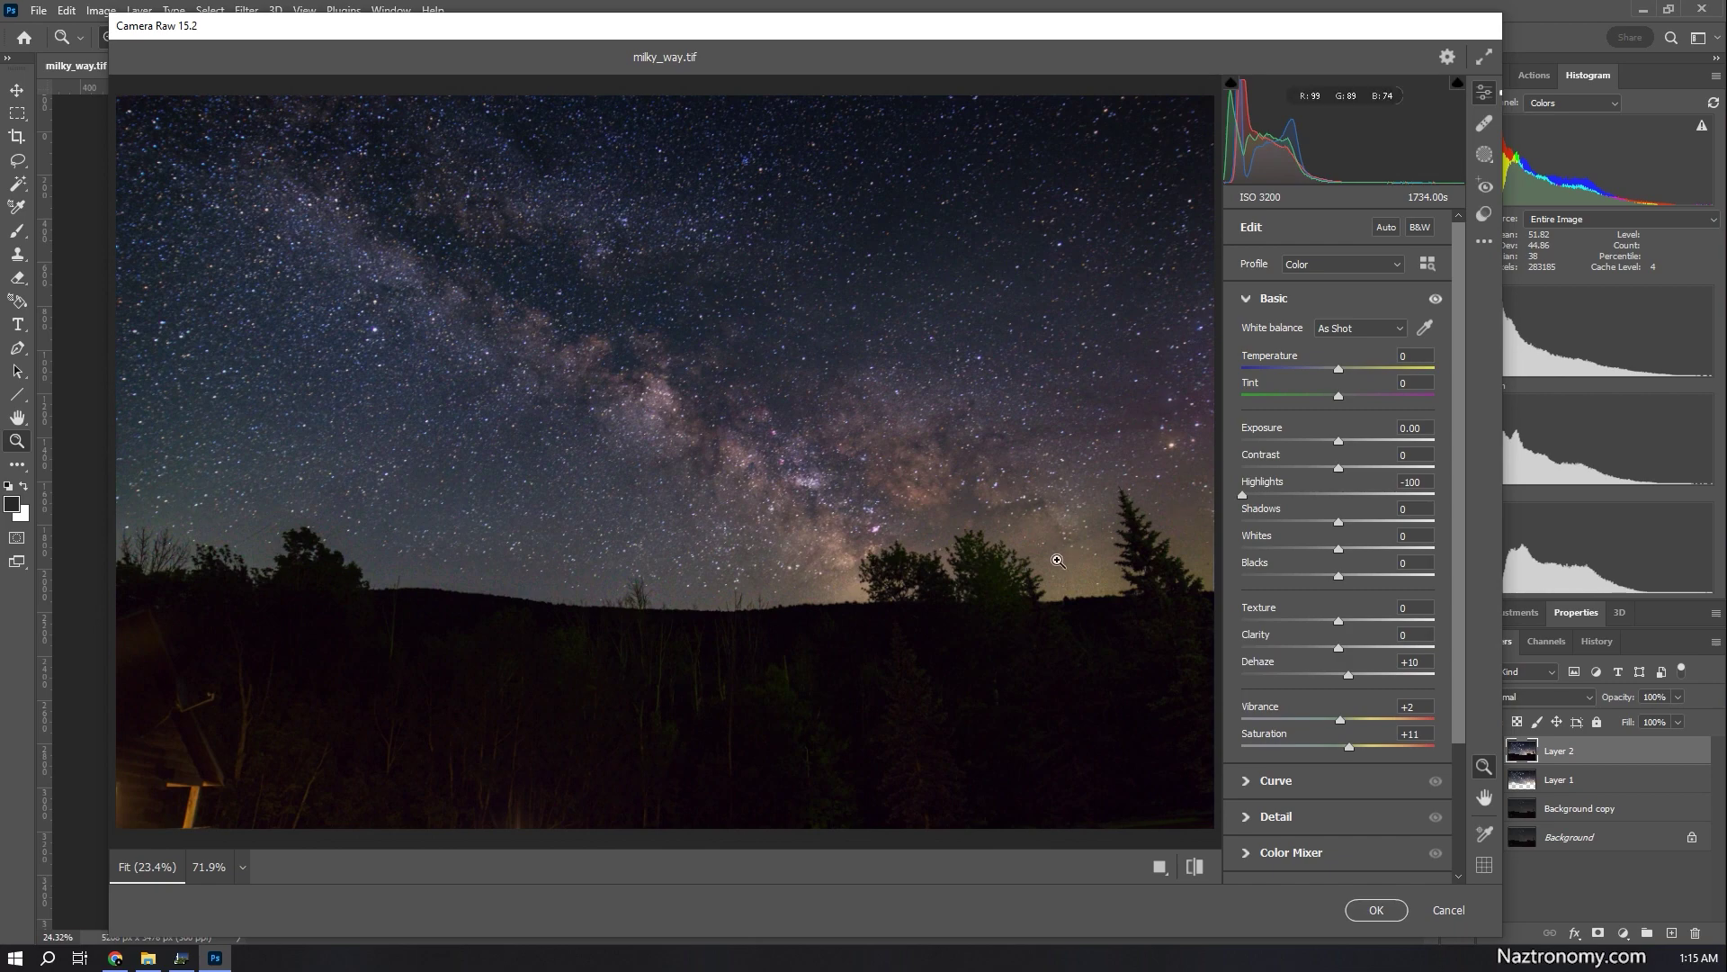
scroll(1016, 563, "up", 4)
scroll(1034, 568, "down", 4)
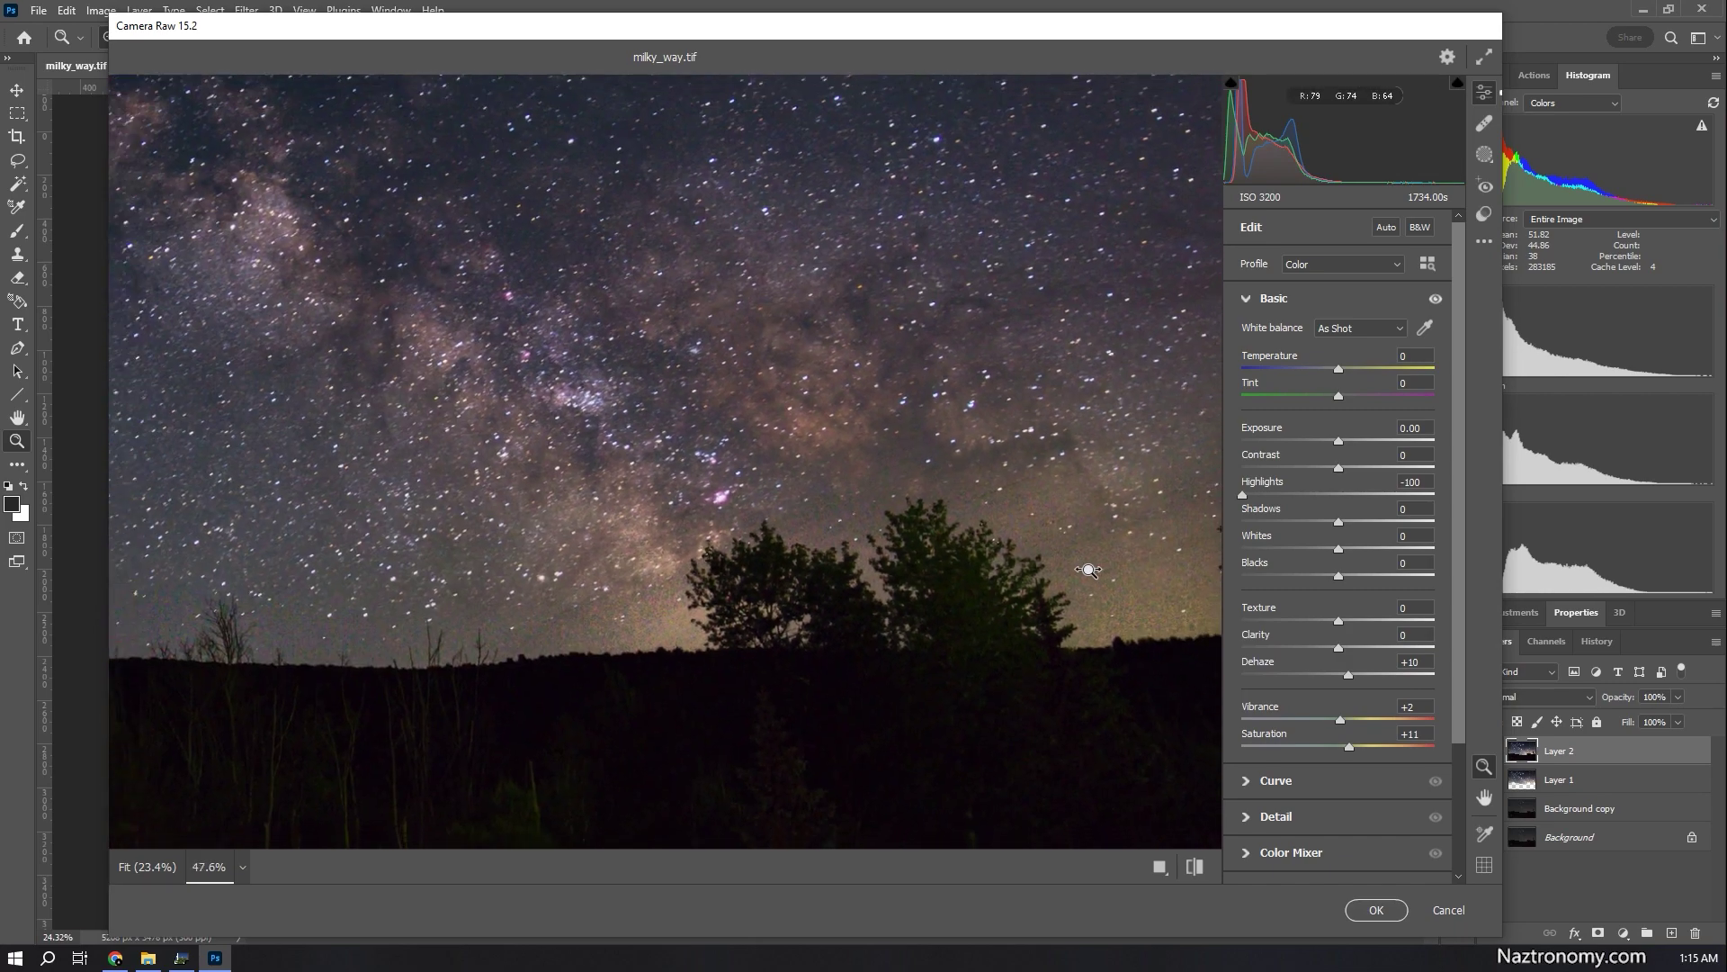
scroll(1035, 569, "down", 2)
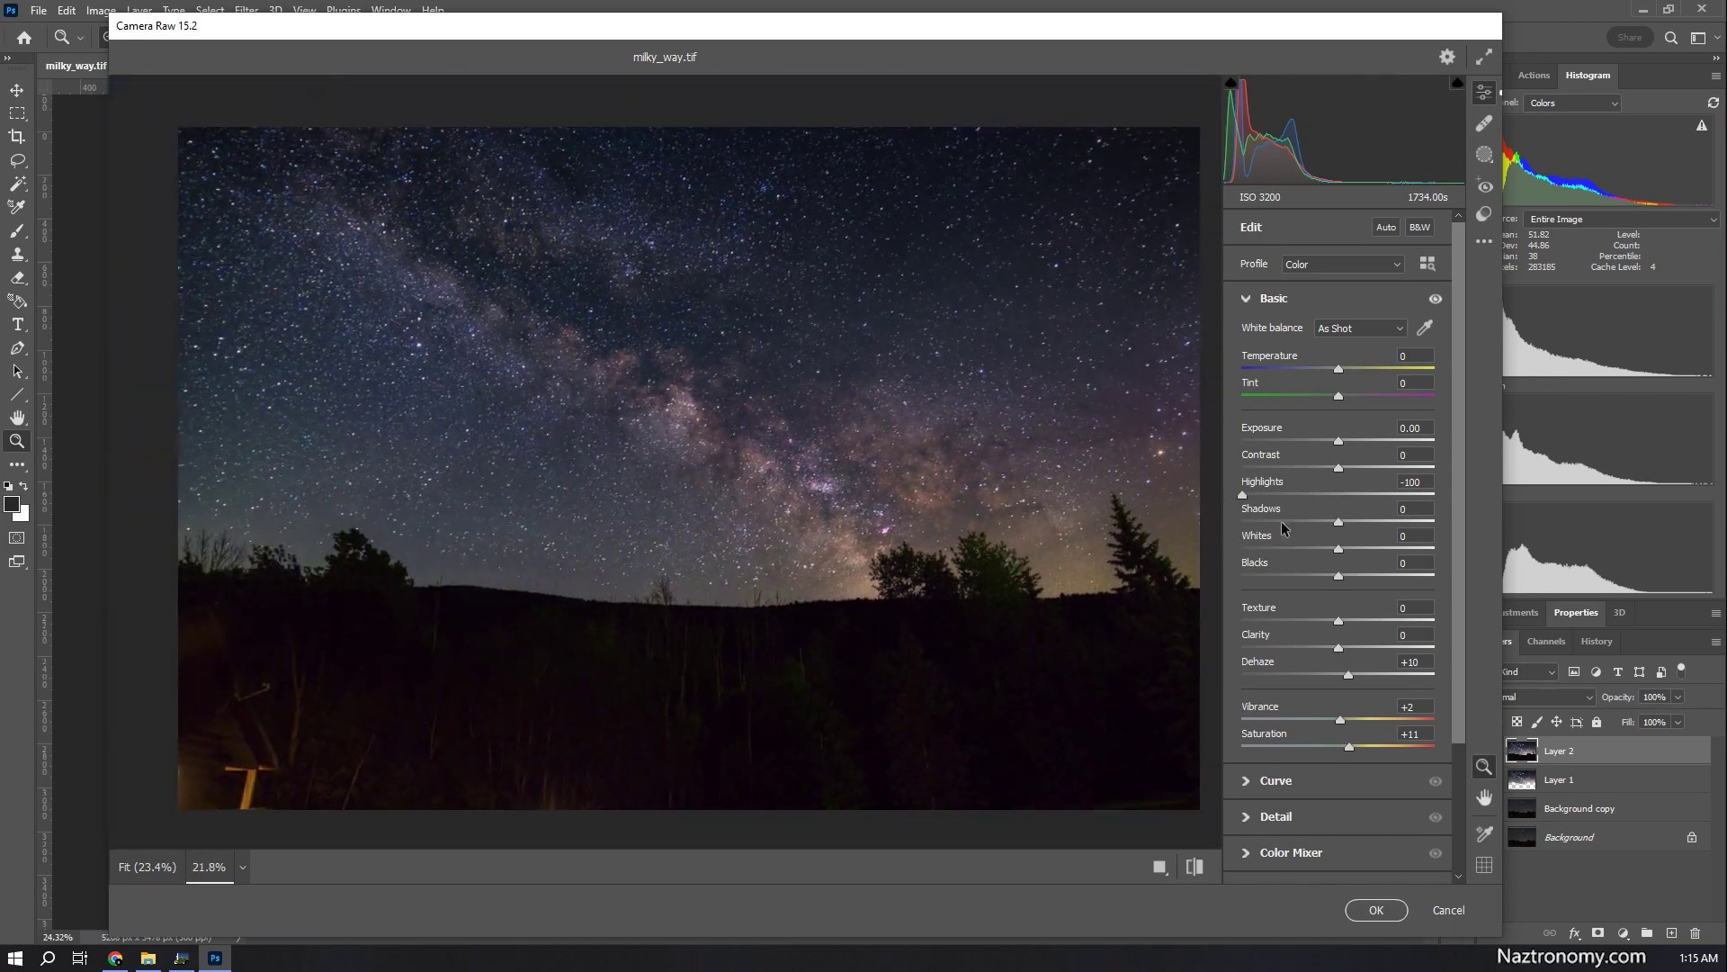
Ease Highlights up from -100 to -64 and toggle the Basic adjustments to compare
left_click_drag(1244, 494, 1288, 497)
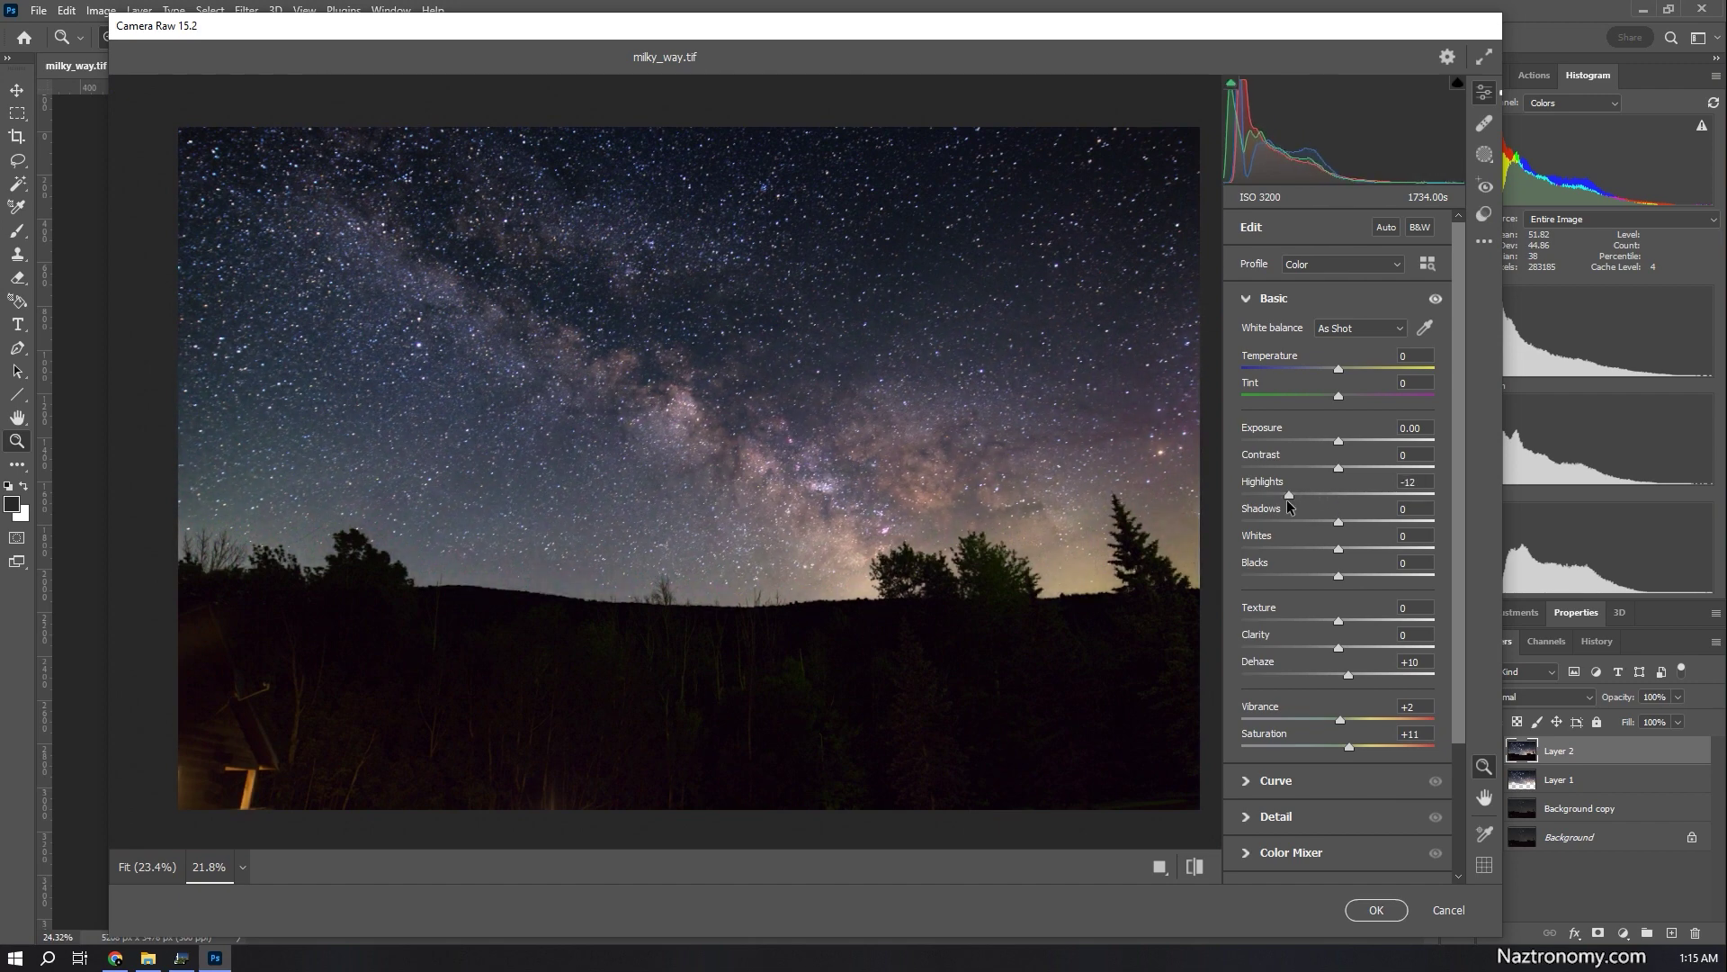
left_click(1437, 297)
left_click(1440, 295)
left_click(1439, 295)
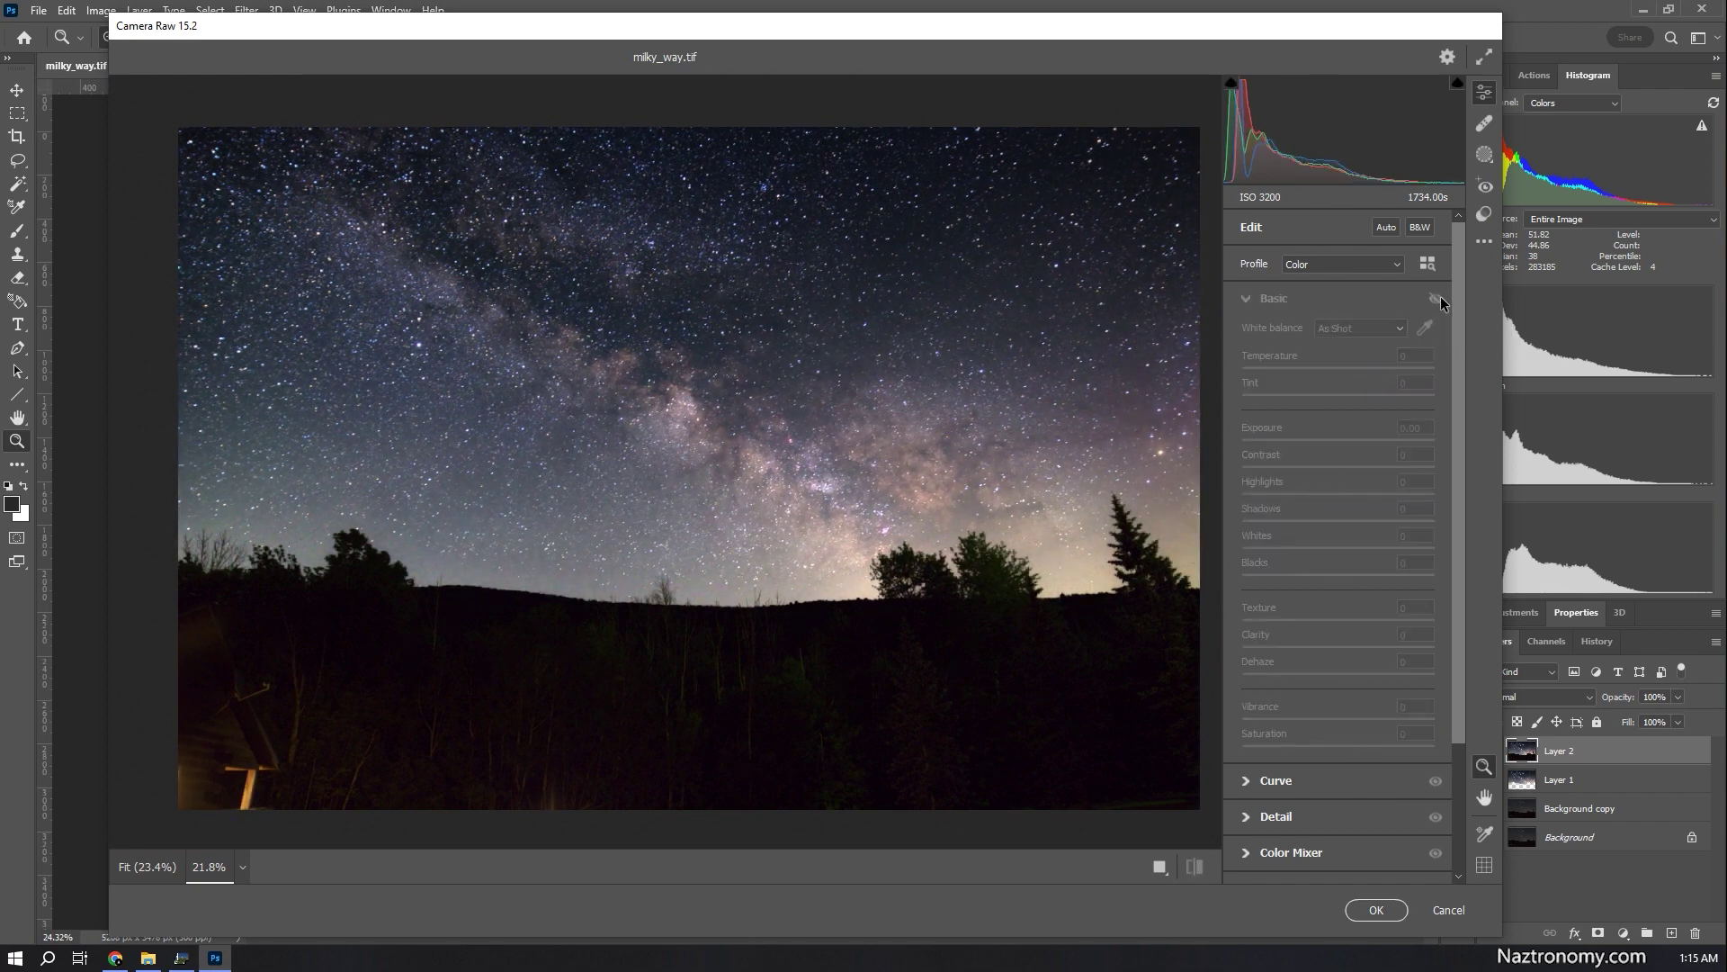
left_click(1440, 295)
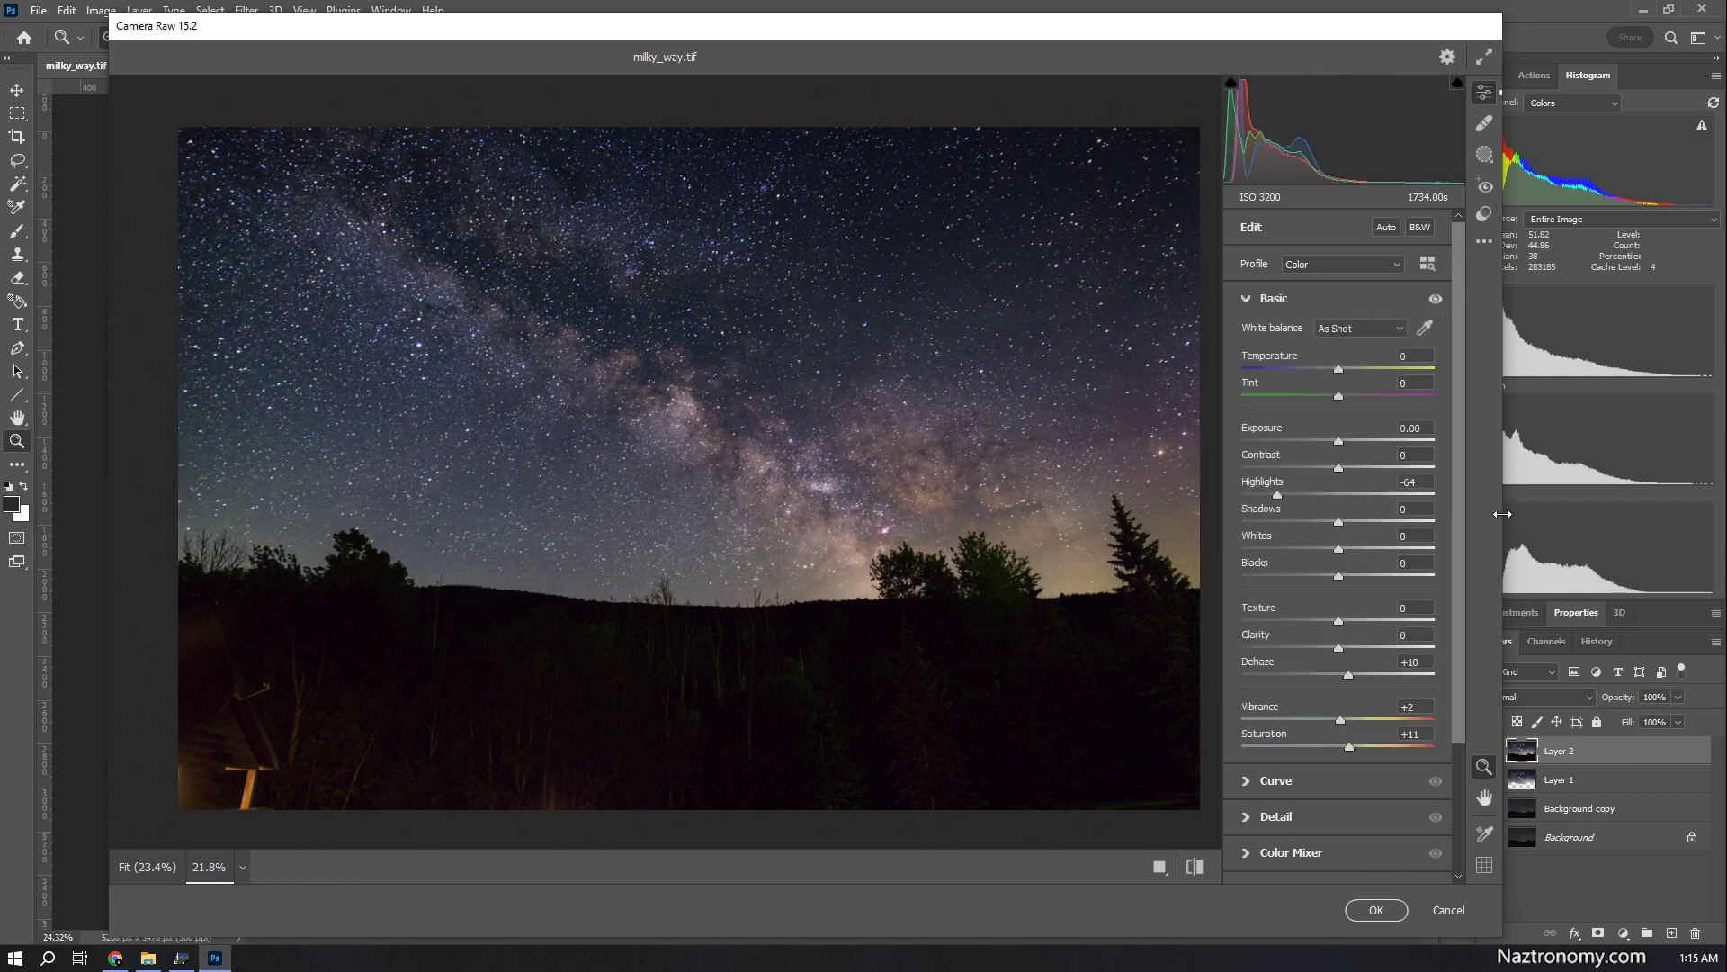
Expand the Detail panel, magnify the Milky Way core, and try Noise Reduction at 50
left_click(1246, 816)
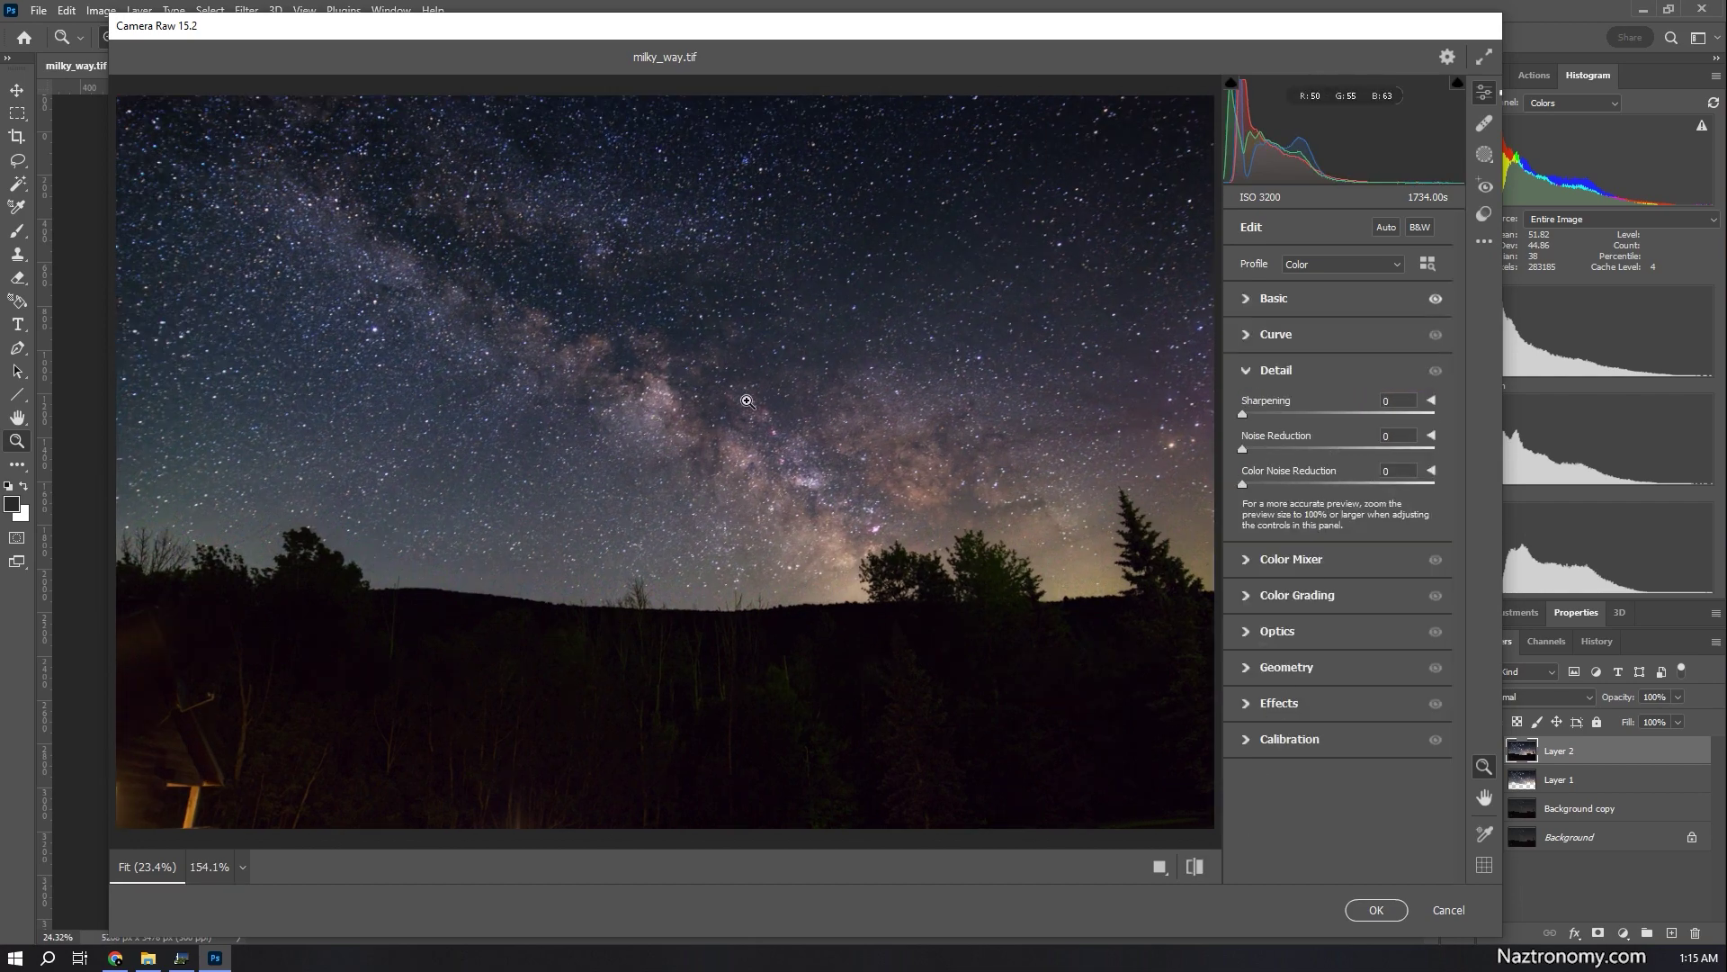
left_click(872, 422)
left_click(872, 422)
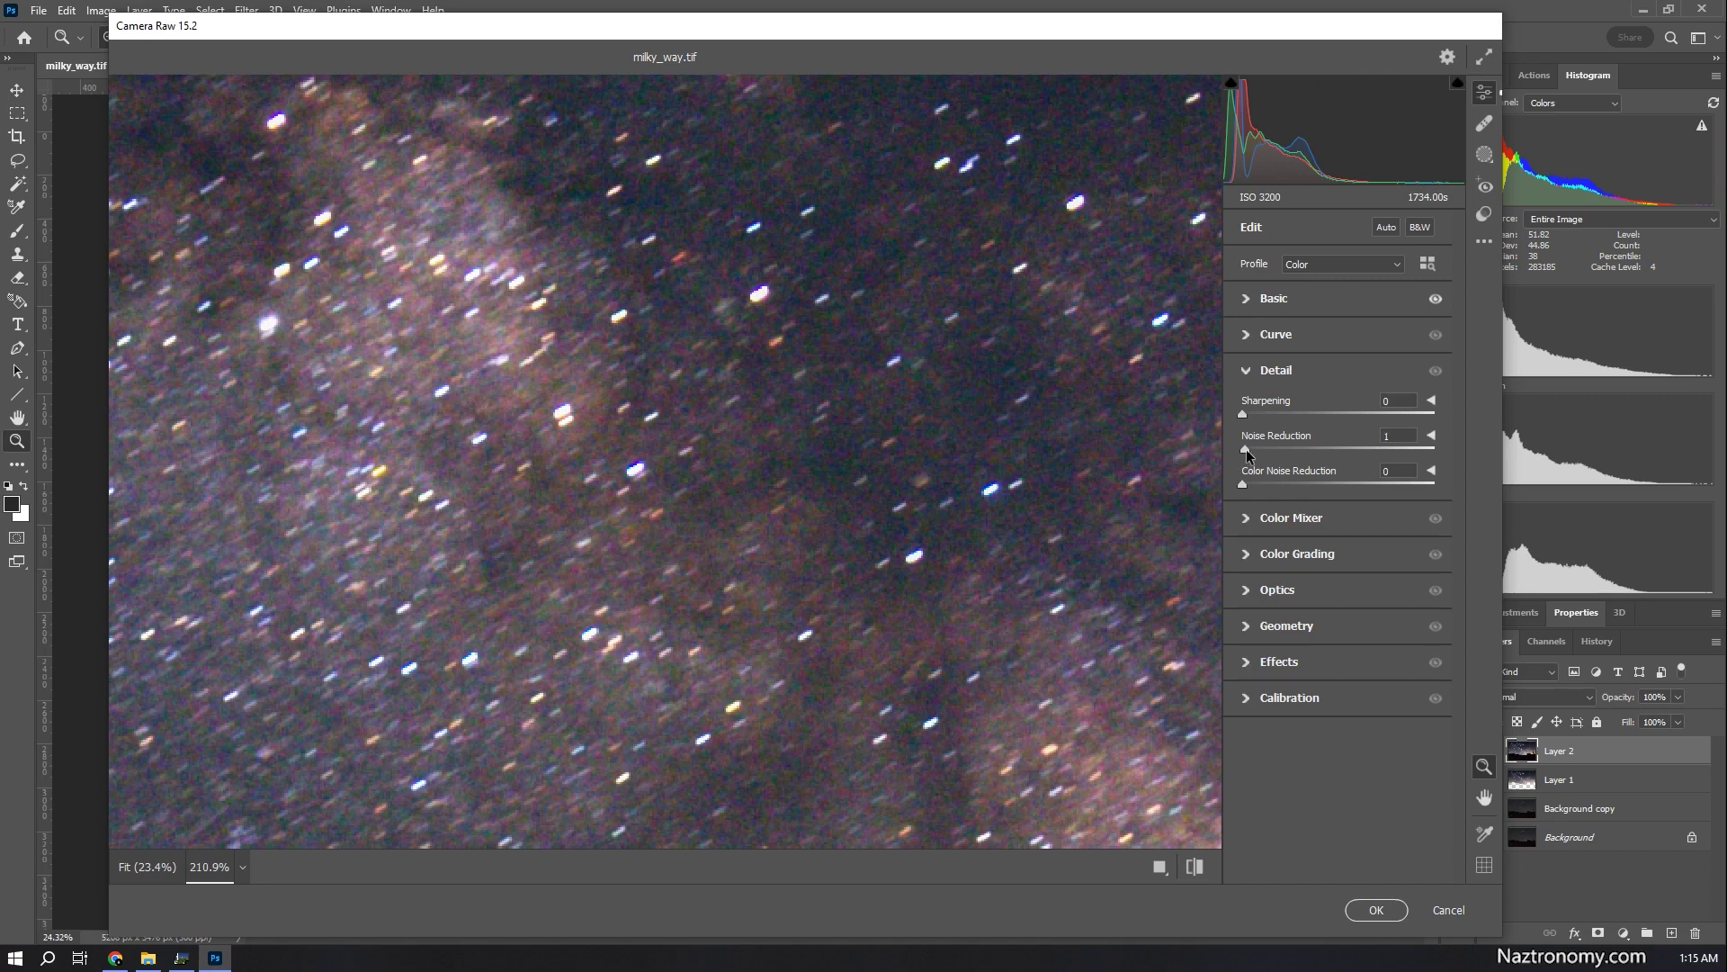
left_click_drag(1349, 471, 1339, 464)
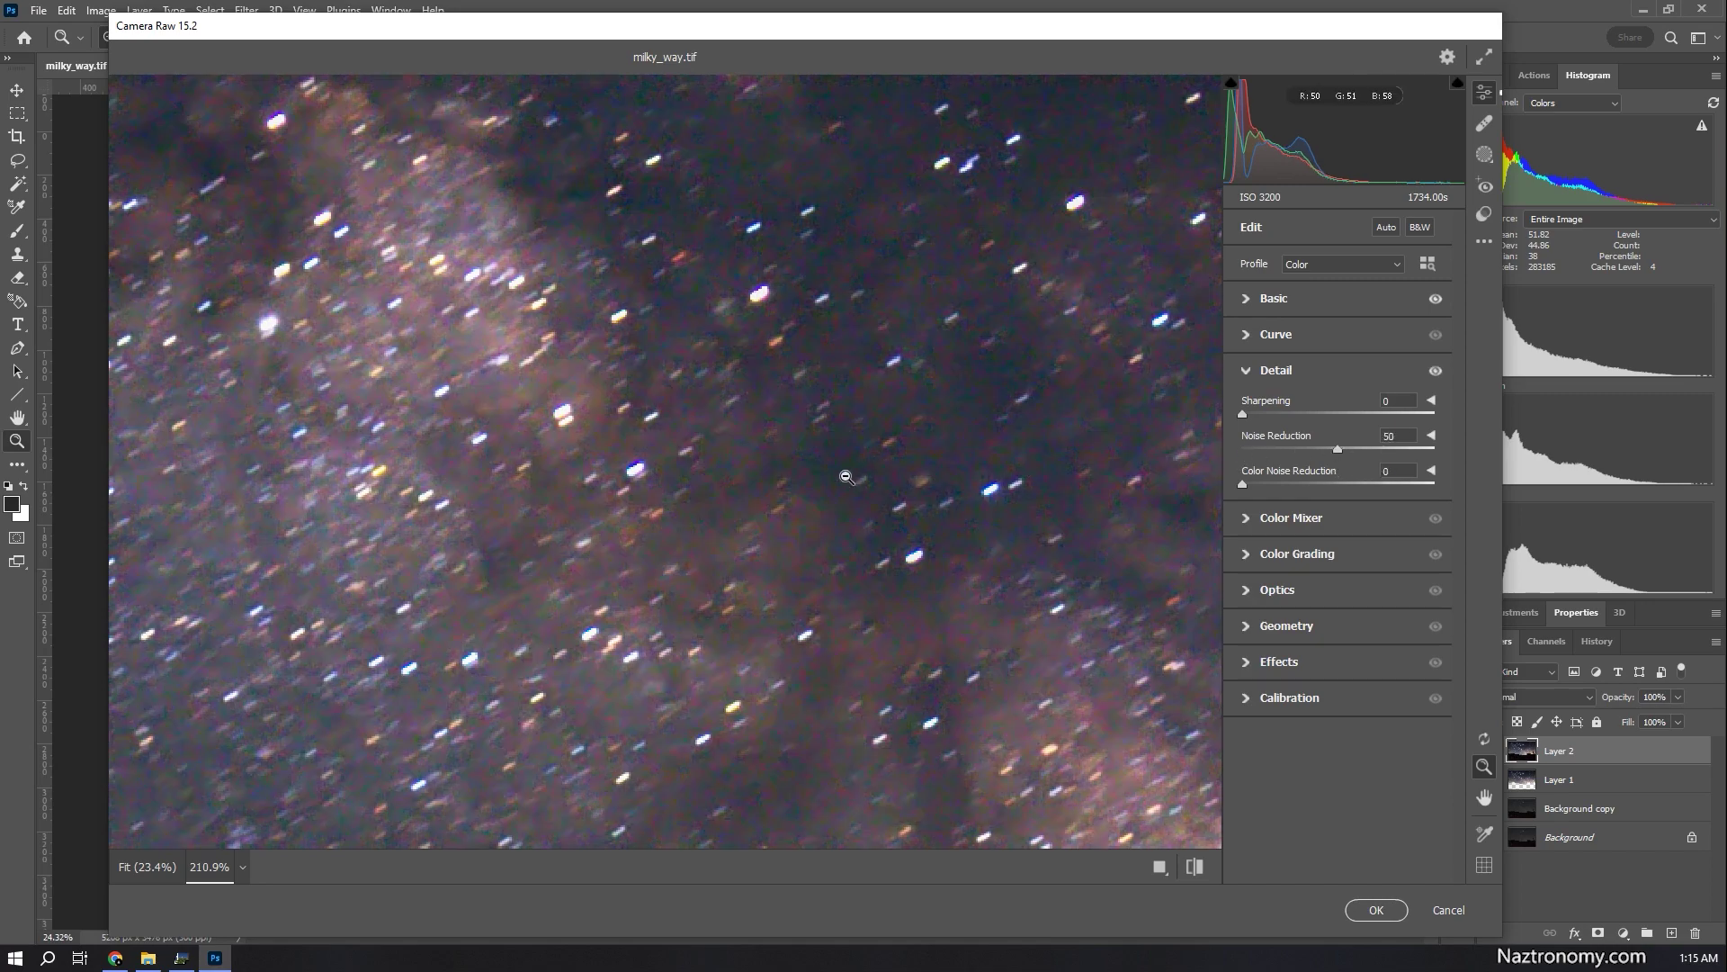
key("ctrl+0")
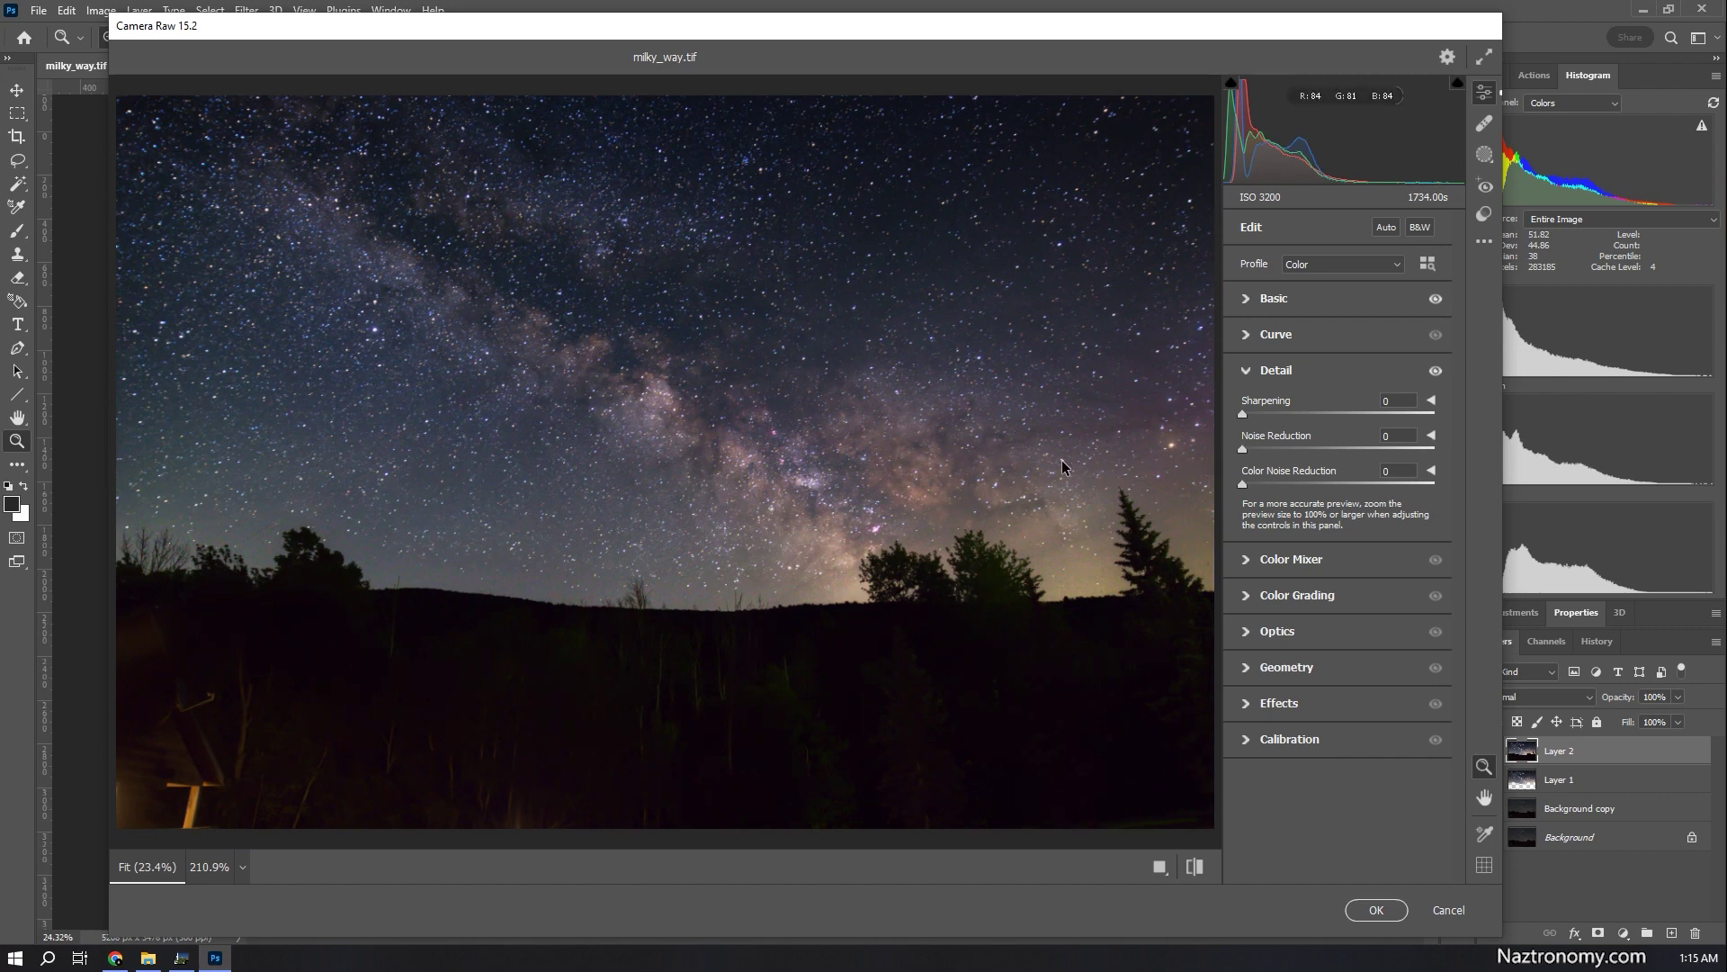
Set Noise Reduction to 29 after checking noise in the lower-left foreground
left_click_drag(339, 759, 339, 759)
left_click_drag(1439, 457, 1334, 459)
left_click_drag(1301, 459, 1303, 459)
left_click(765, 456)
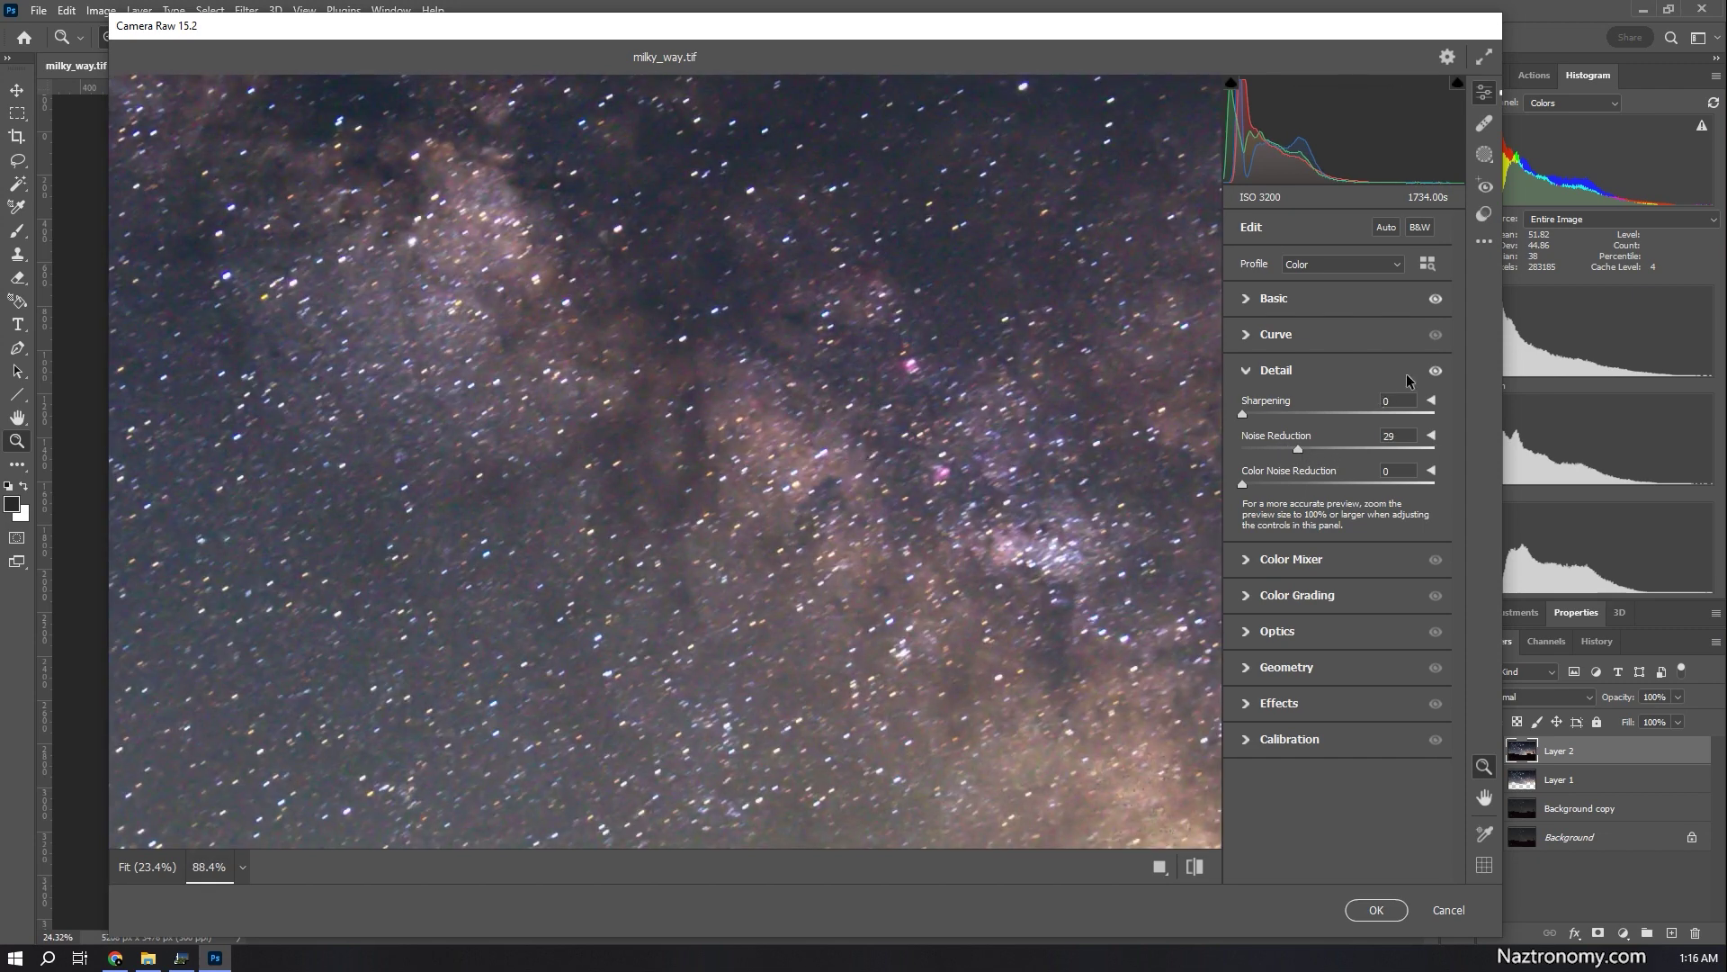
Toggle the Detail adjustments off and on to compare, then show the whole landscape
left_click(1436, 371)
left_click(1437, 372)
left_click(1438, 373)
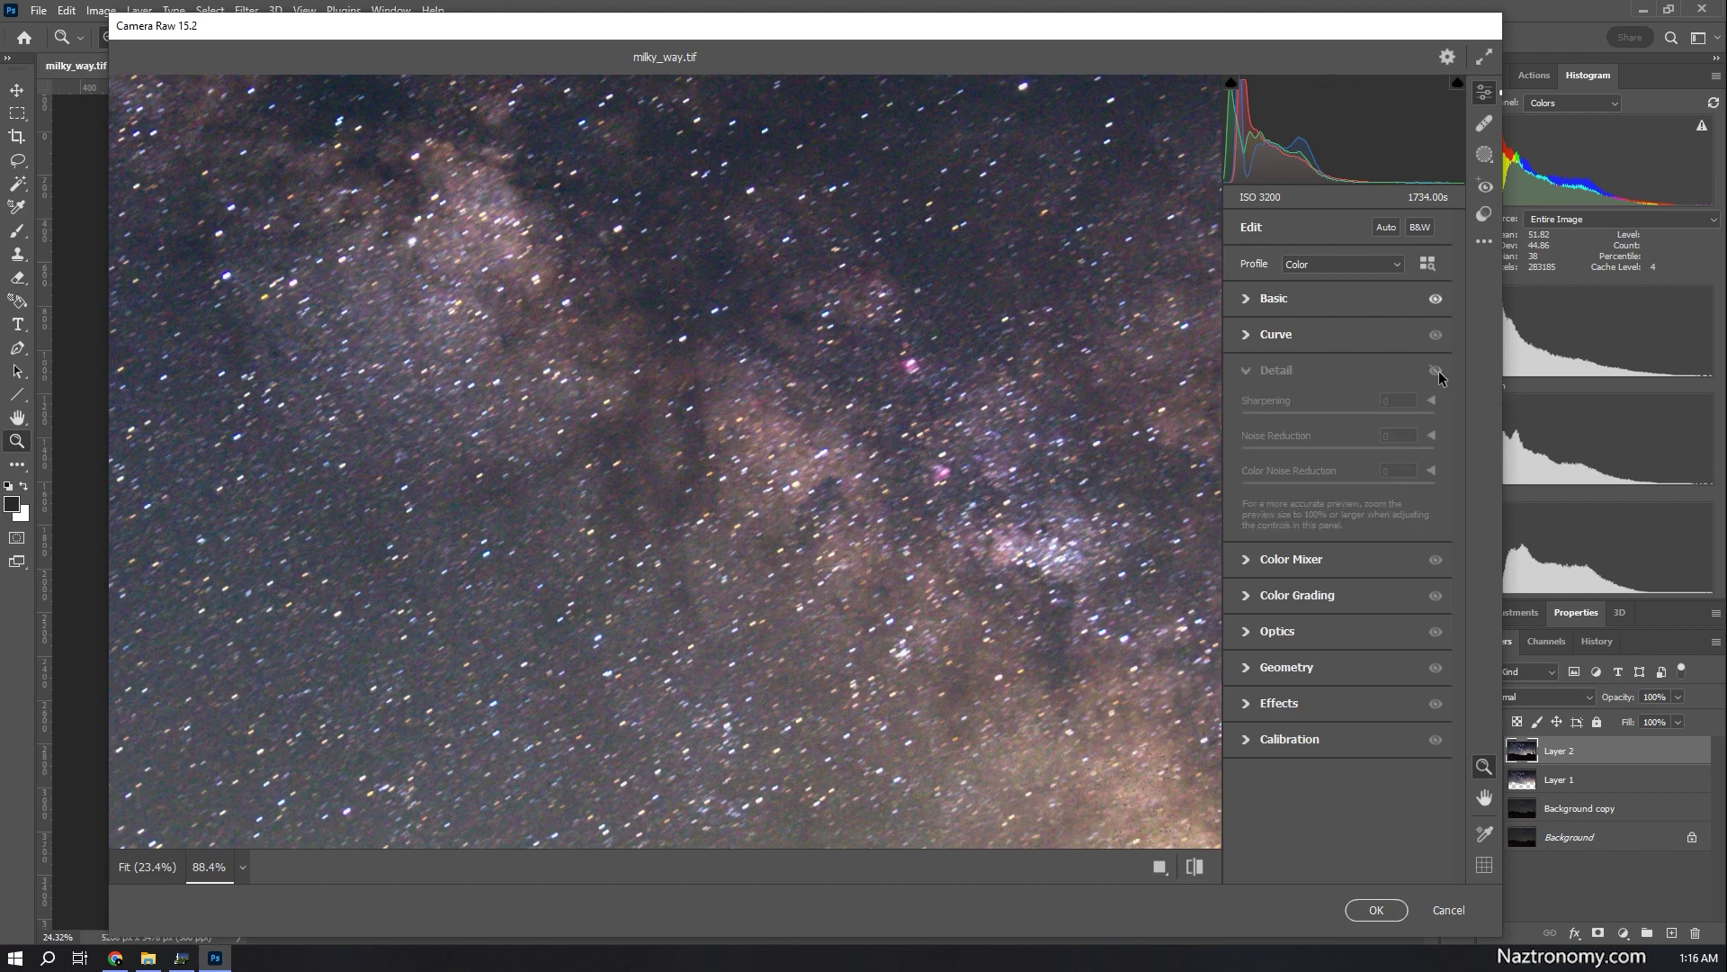
left_click(1437, 372)
left_click(1209, 619)
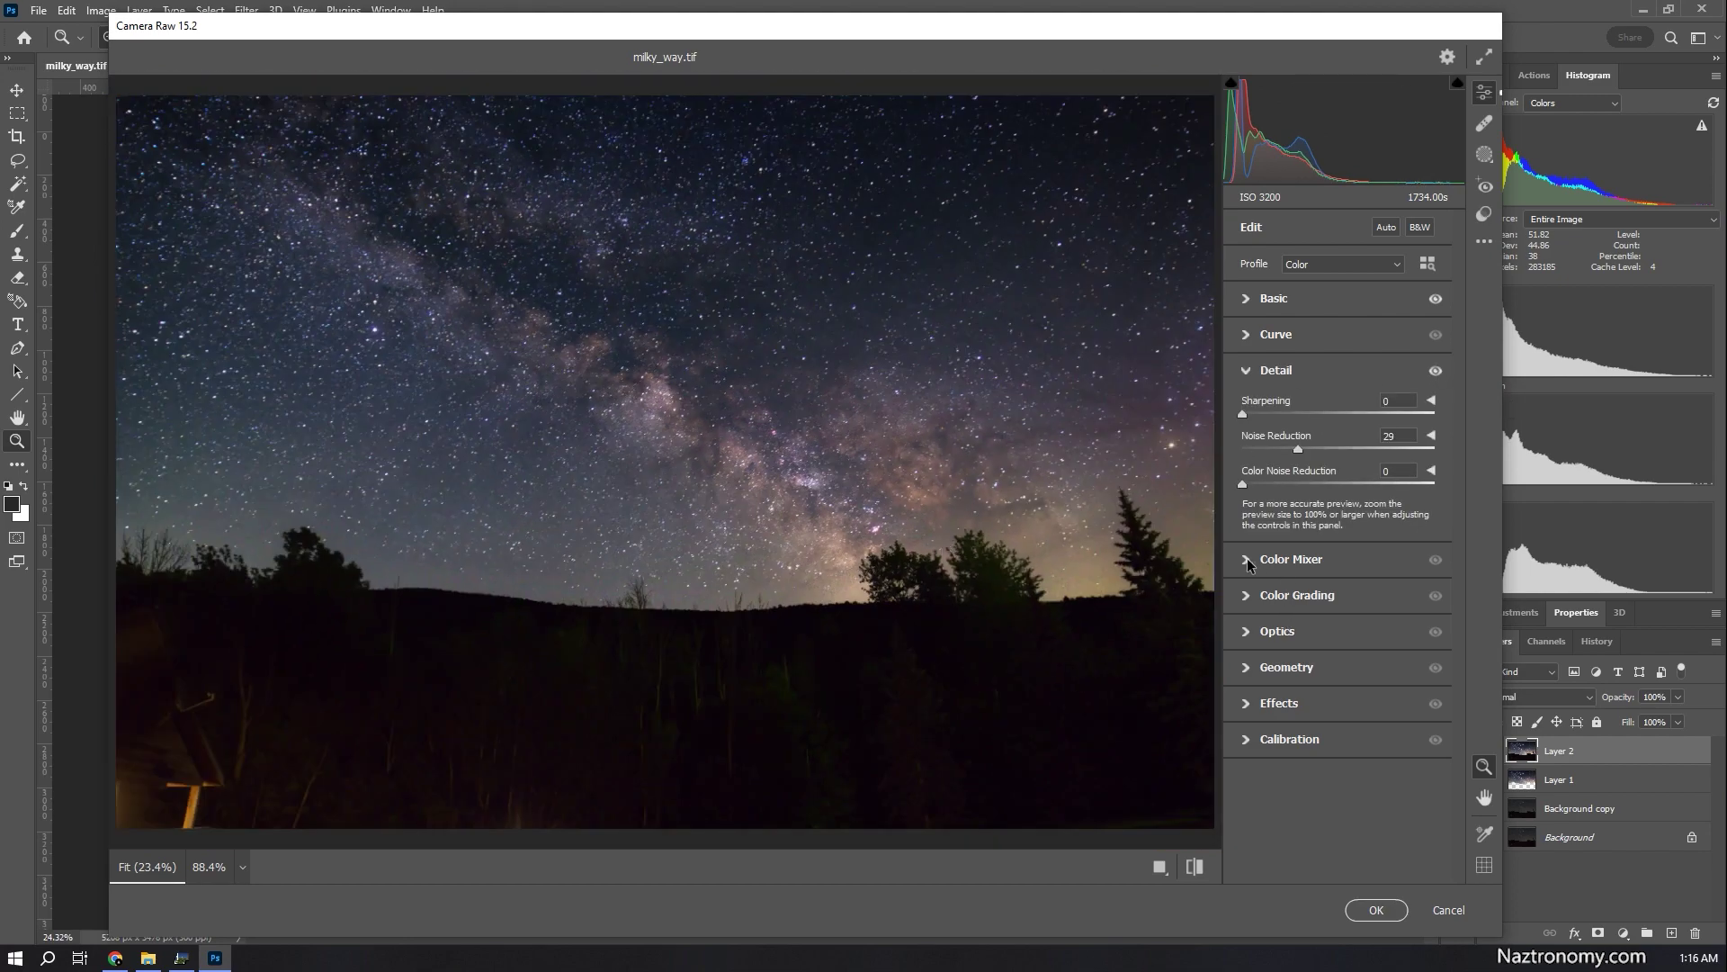
Defringe a star in Optics, giving Purple Amount 12 and Purple Hue 23/52
left_click(1248, 713)
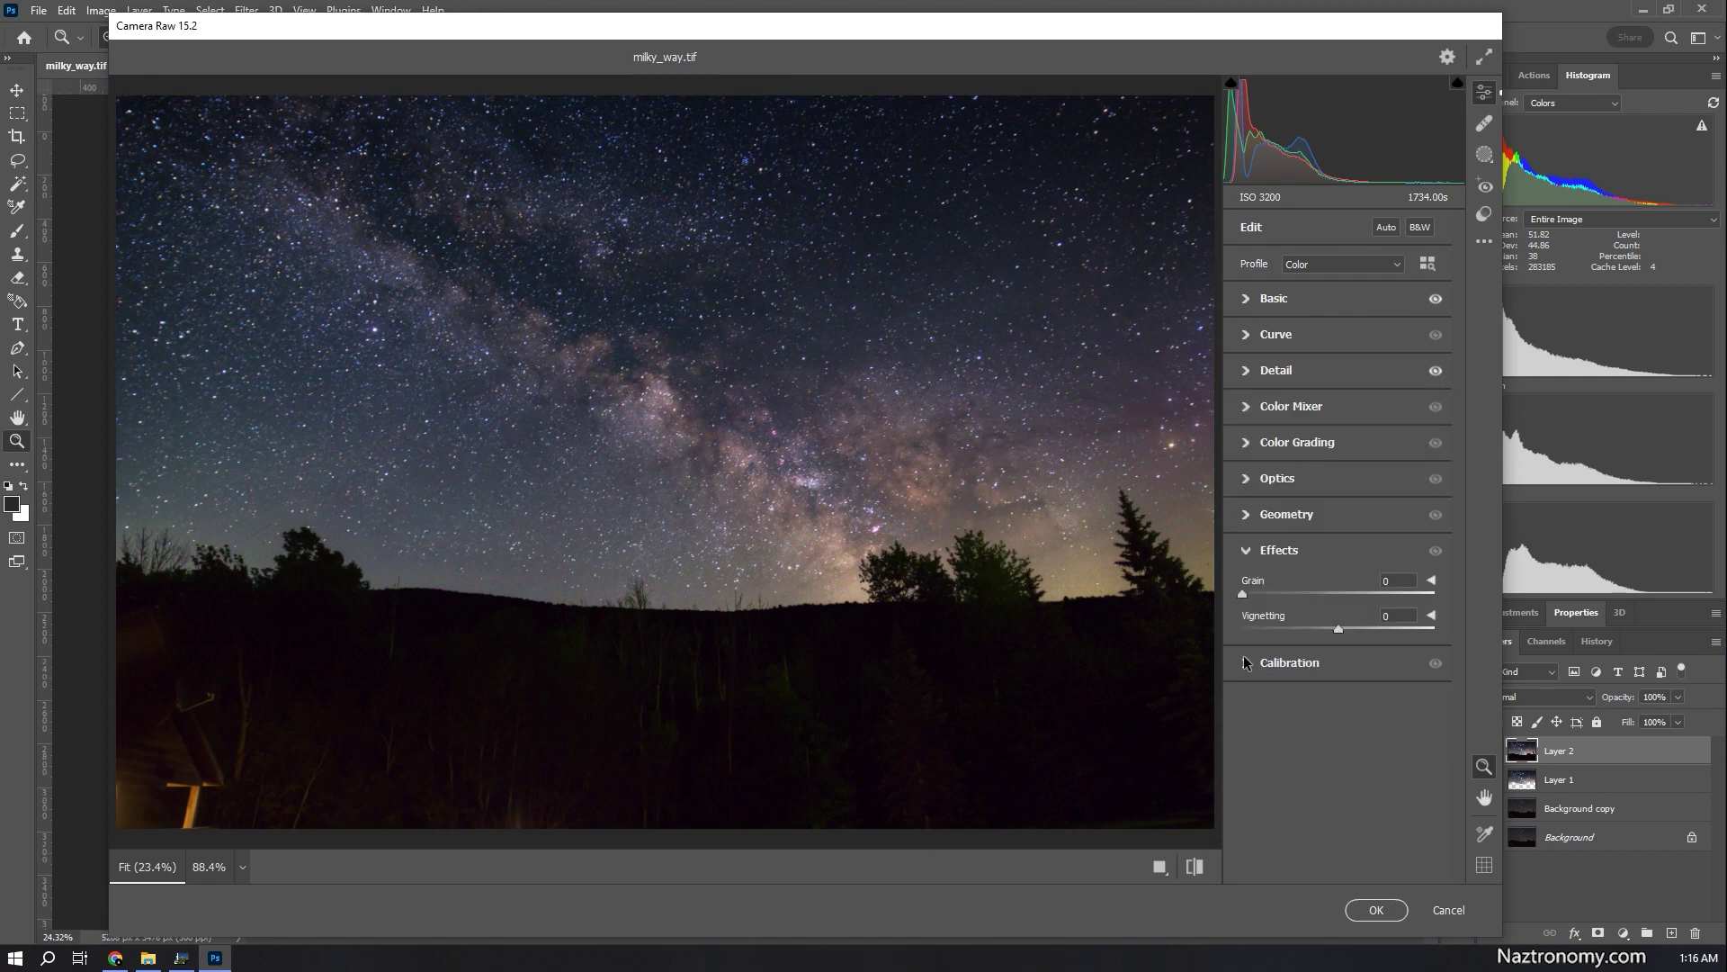
left_click(1246, 486)
scroll(306, 292, "up", 1)
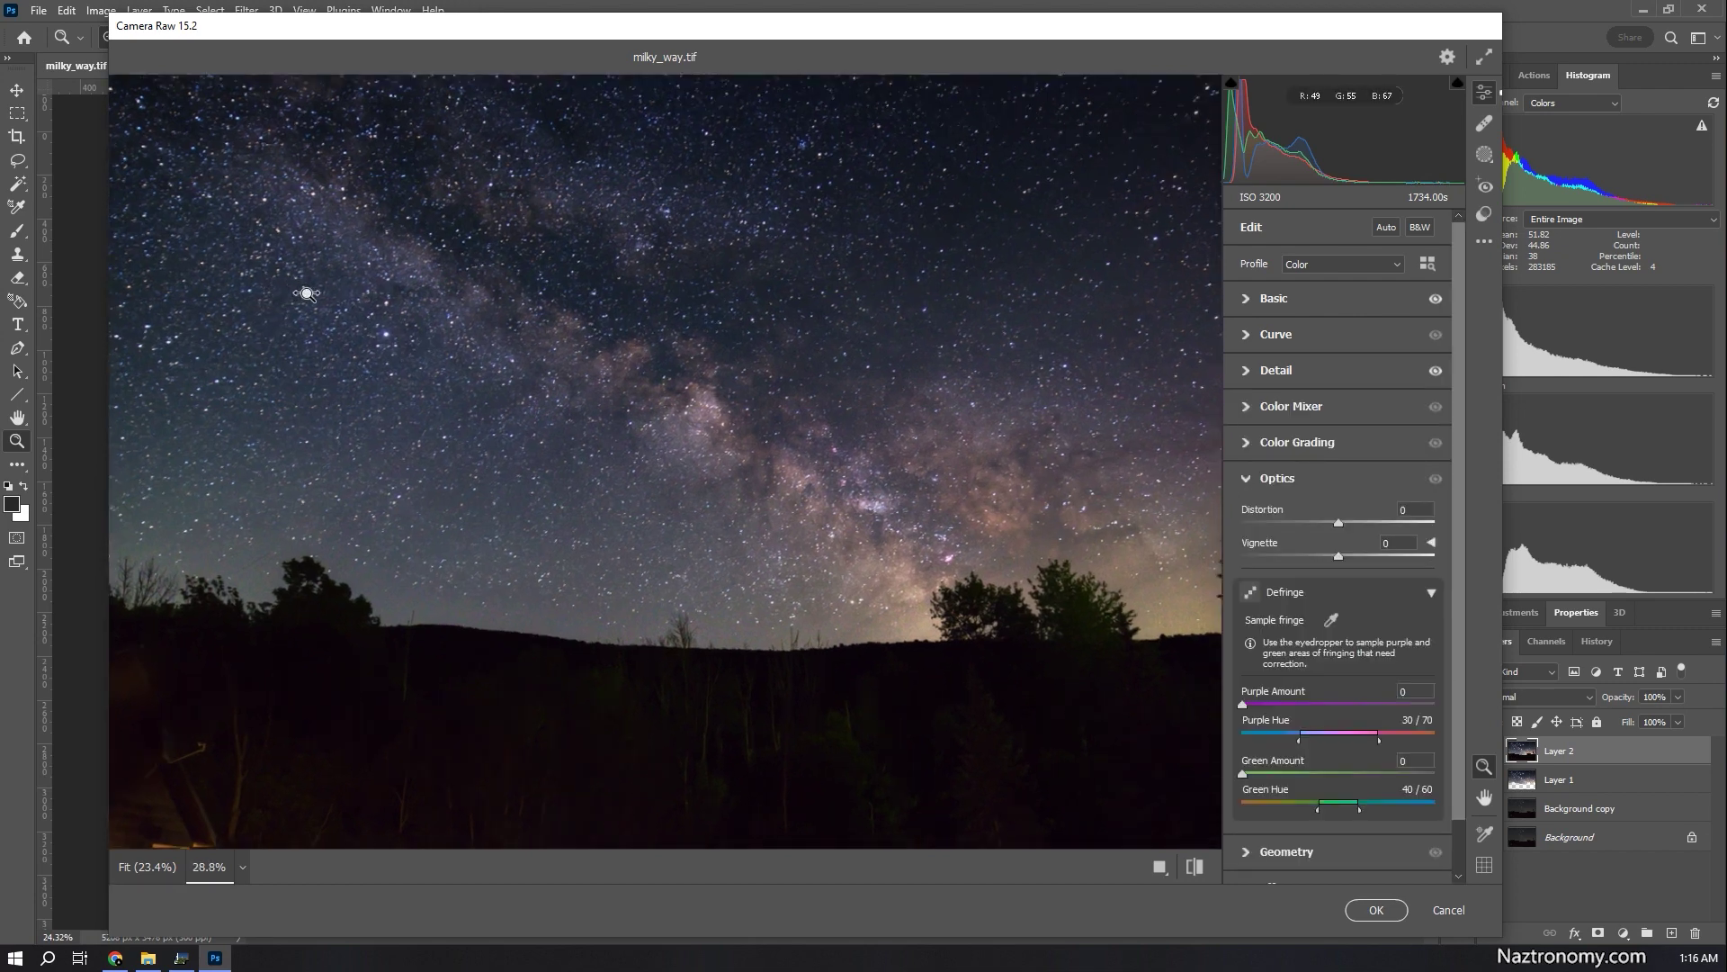
scroll(306, 292, "up", 6)
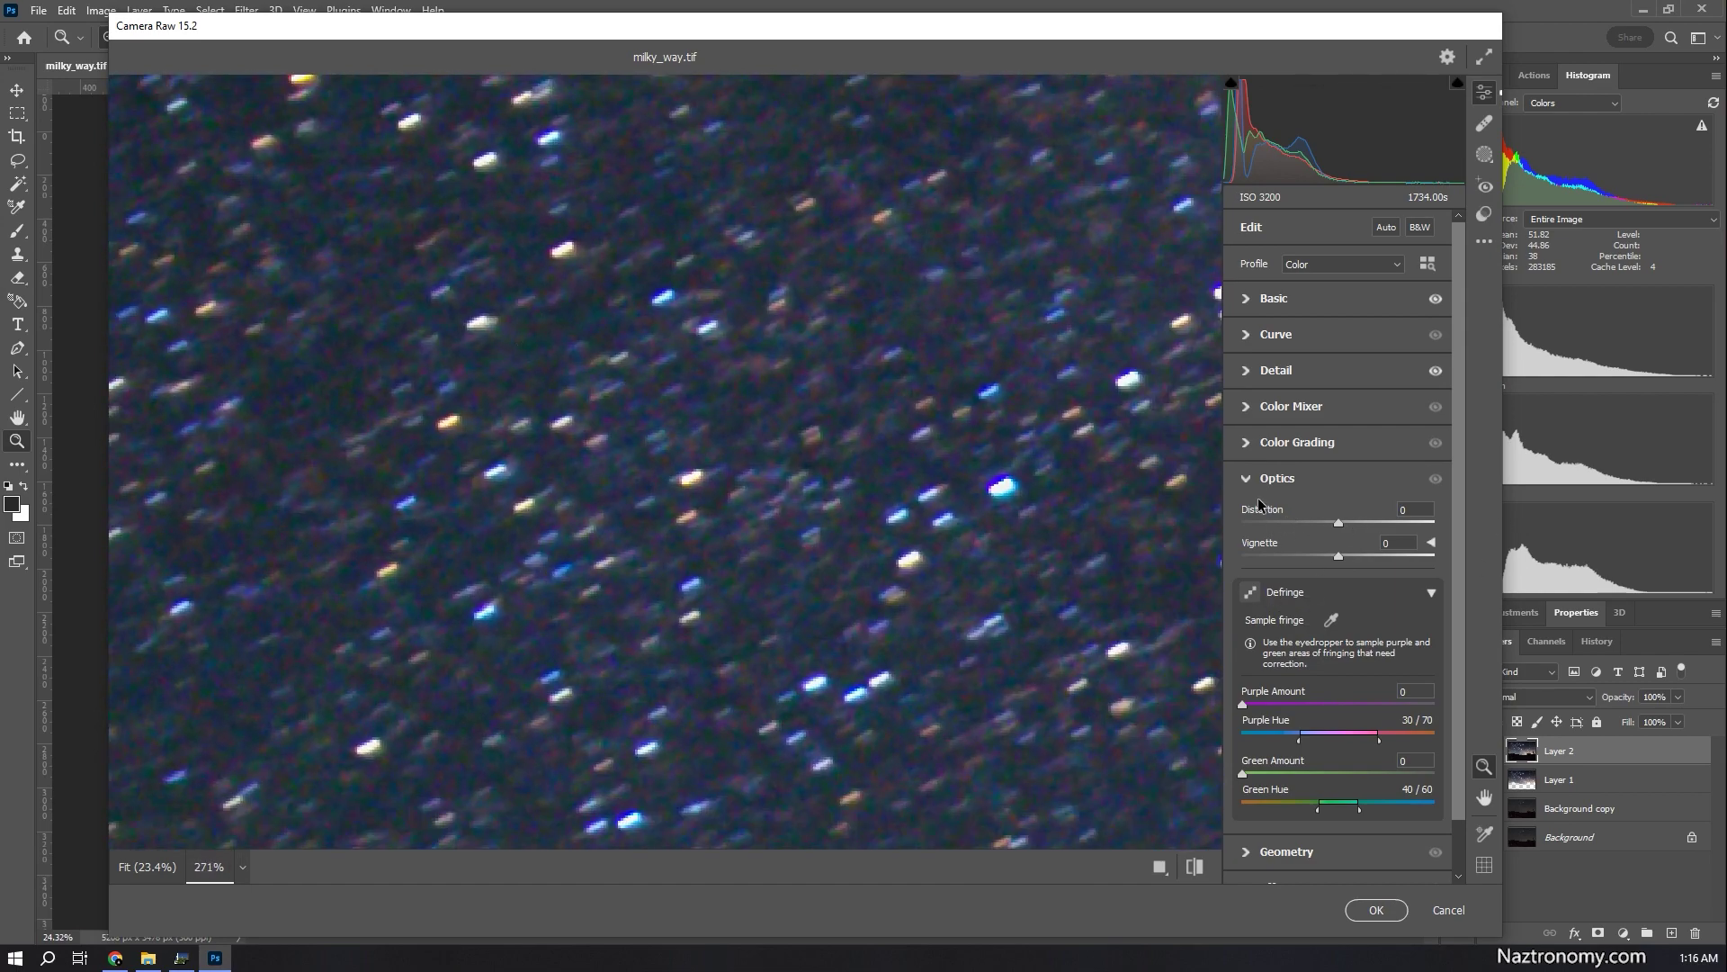
left_click(1332, 621)
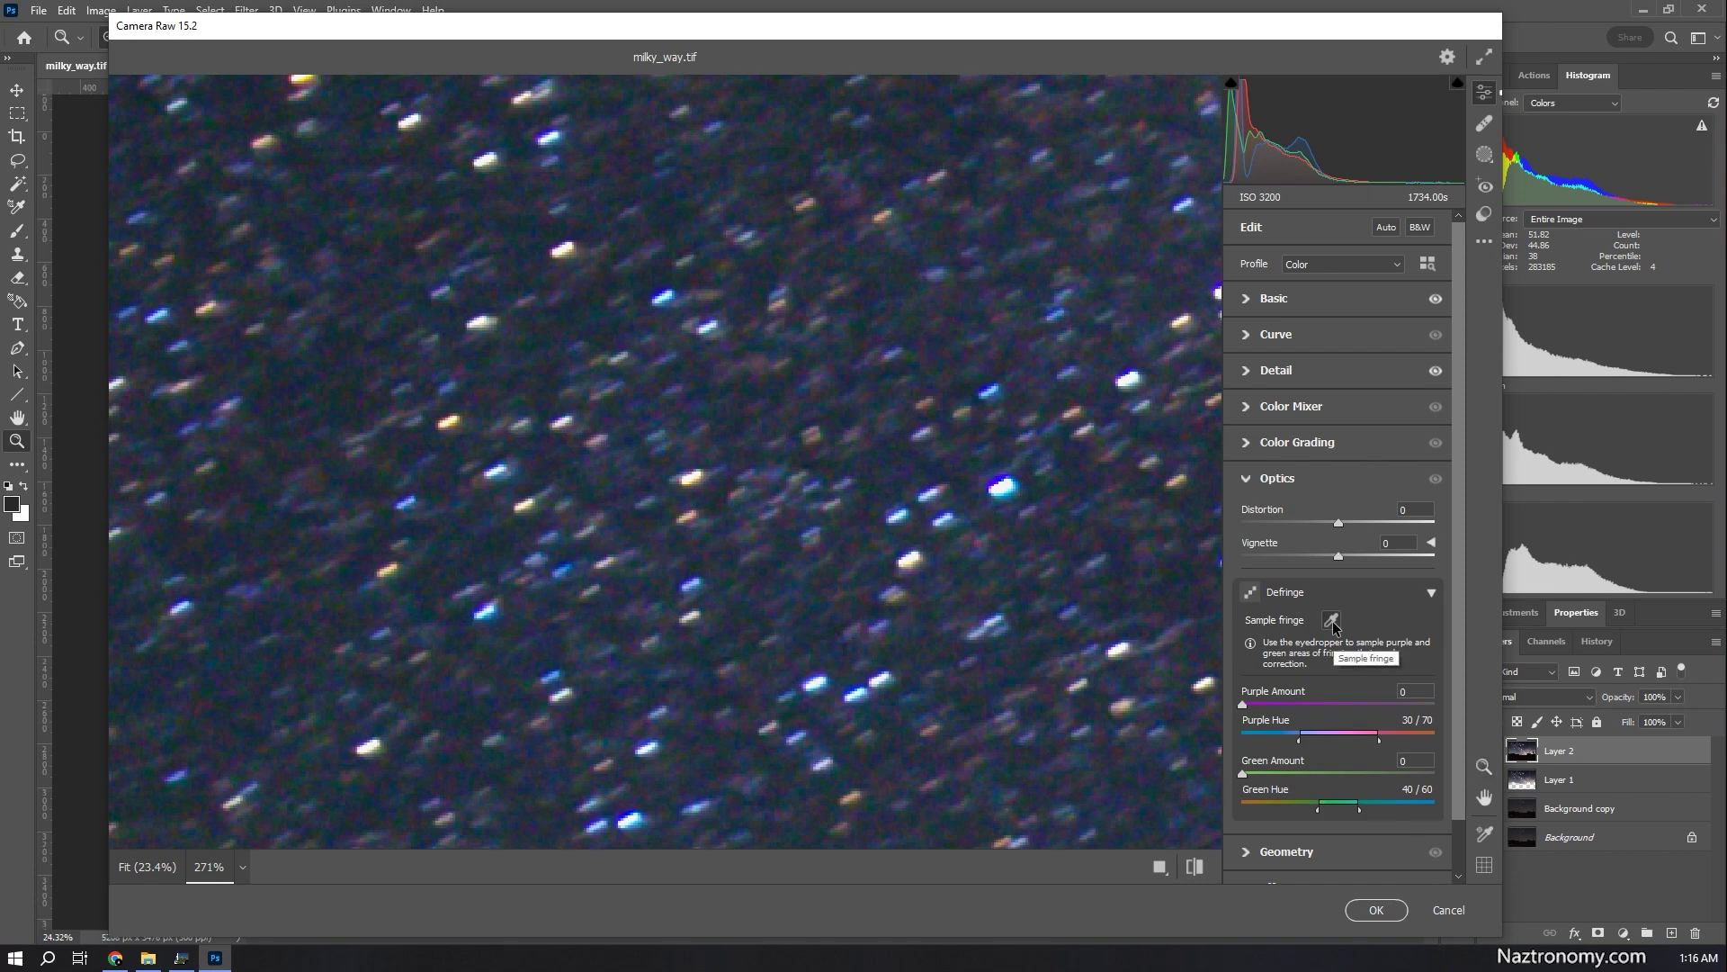
left_click(702, 574)
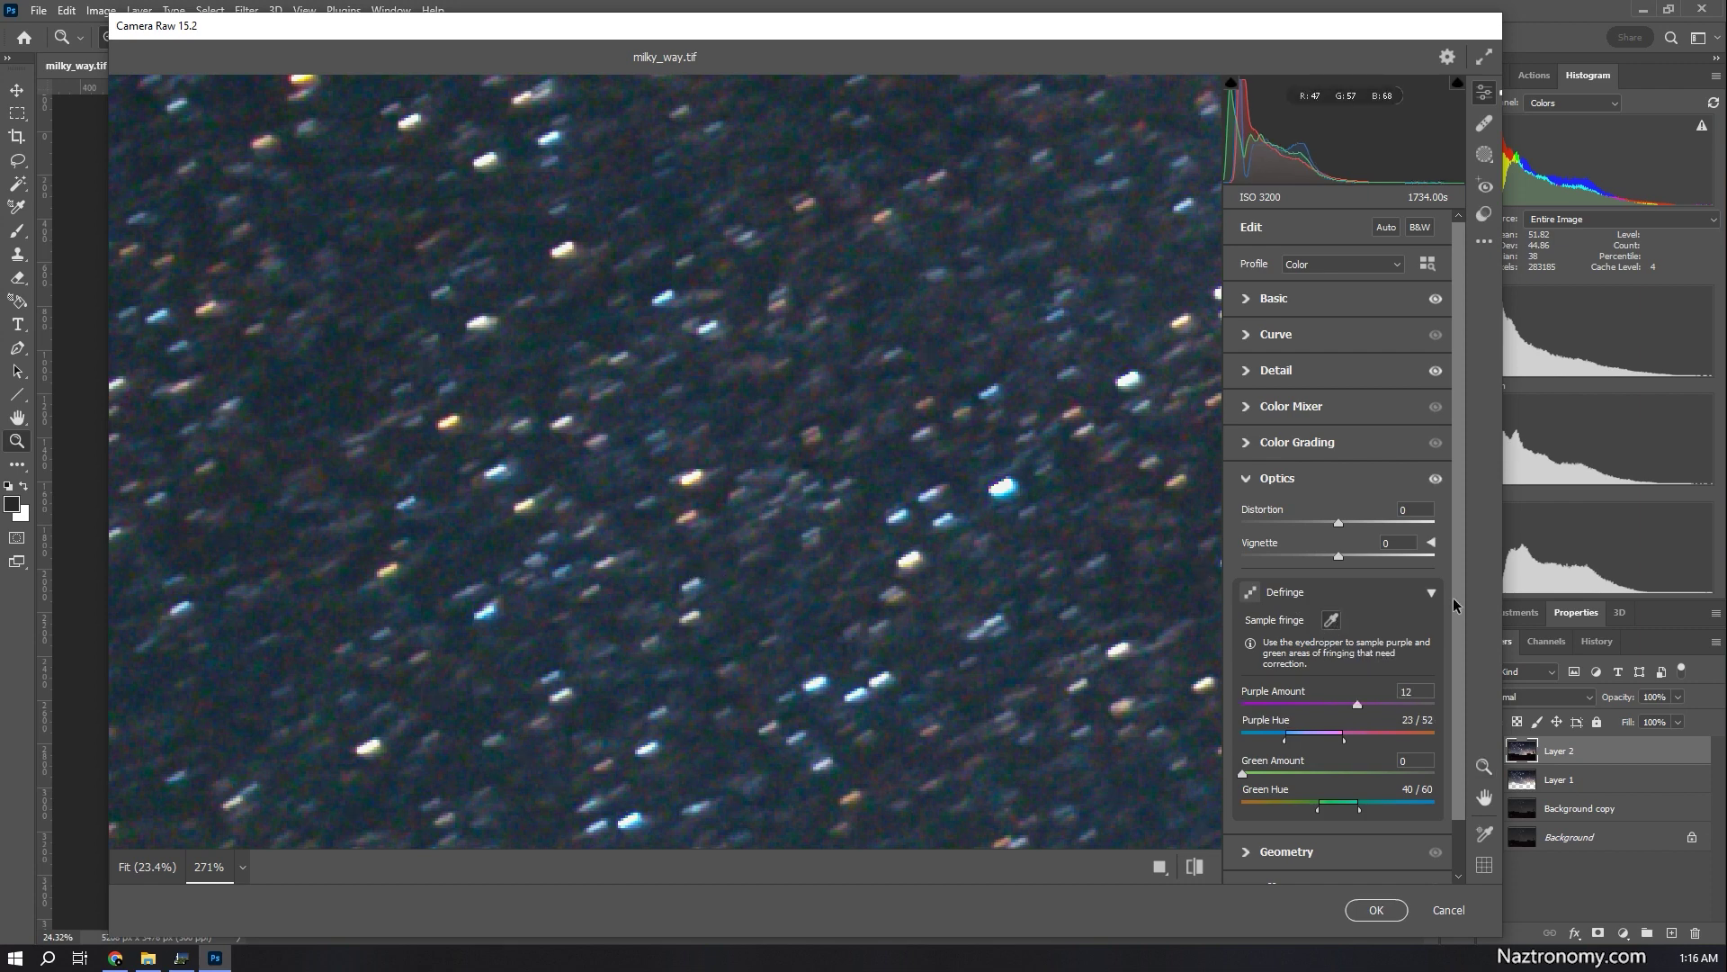
left_click(1484, 767)
key("ctrl+0")
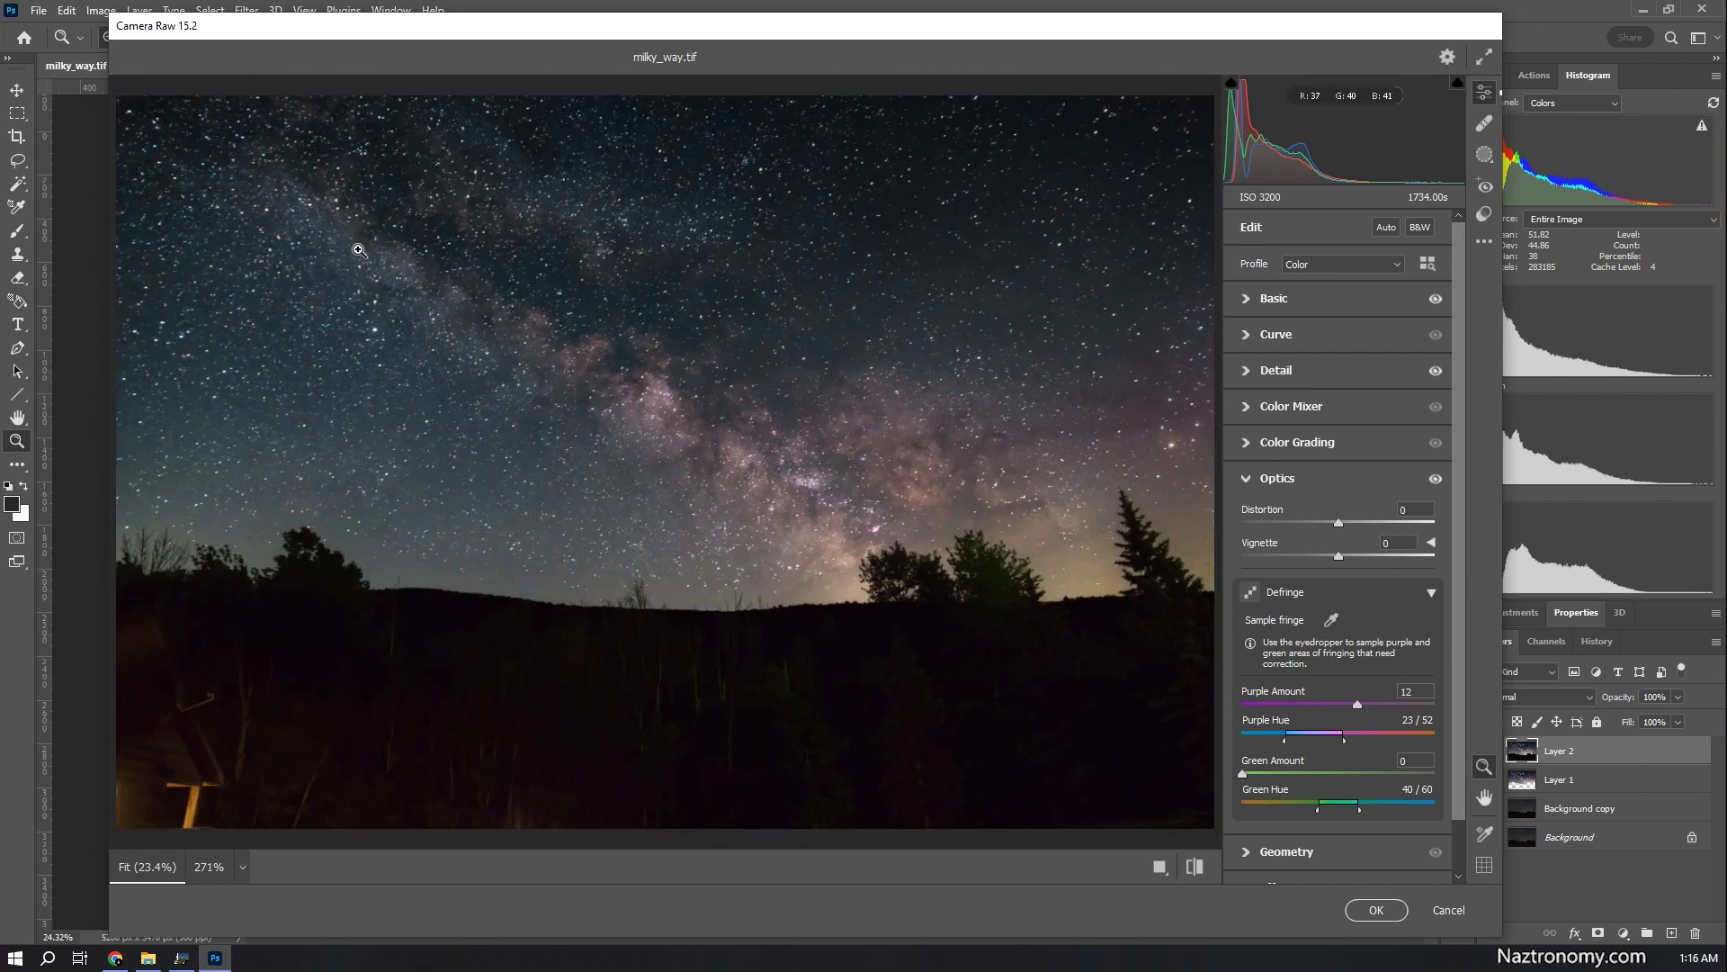
Zoom into the sky and bright star, toggling the Optics corrections to compare the defringing
mouse_move(249, 268)
left_mouse_down()
mouse_move(391, 279)
mouse_move(225, 283)
left_mouse_up()
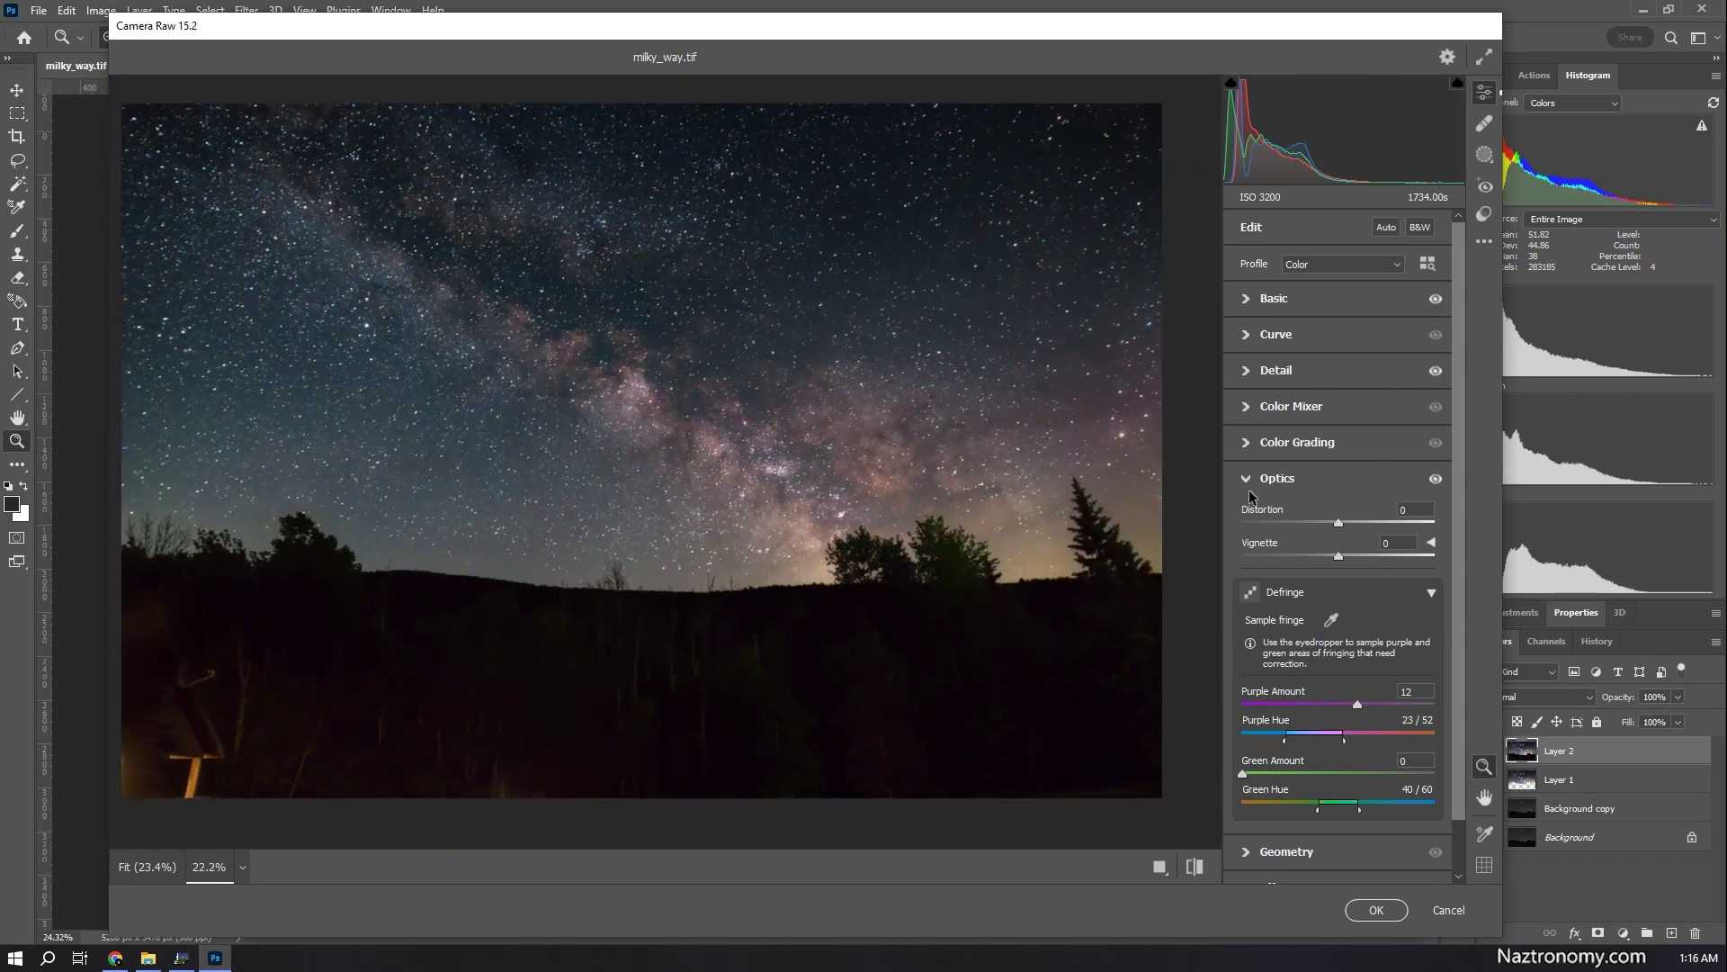
left_click(1441, 479)
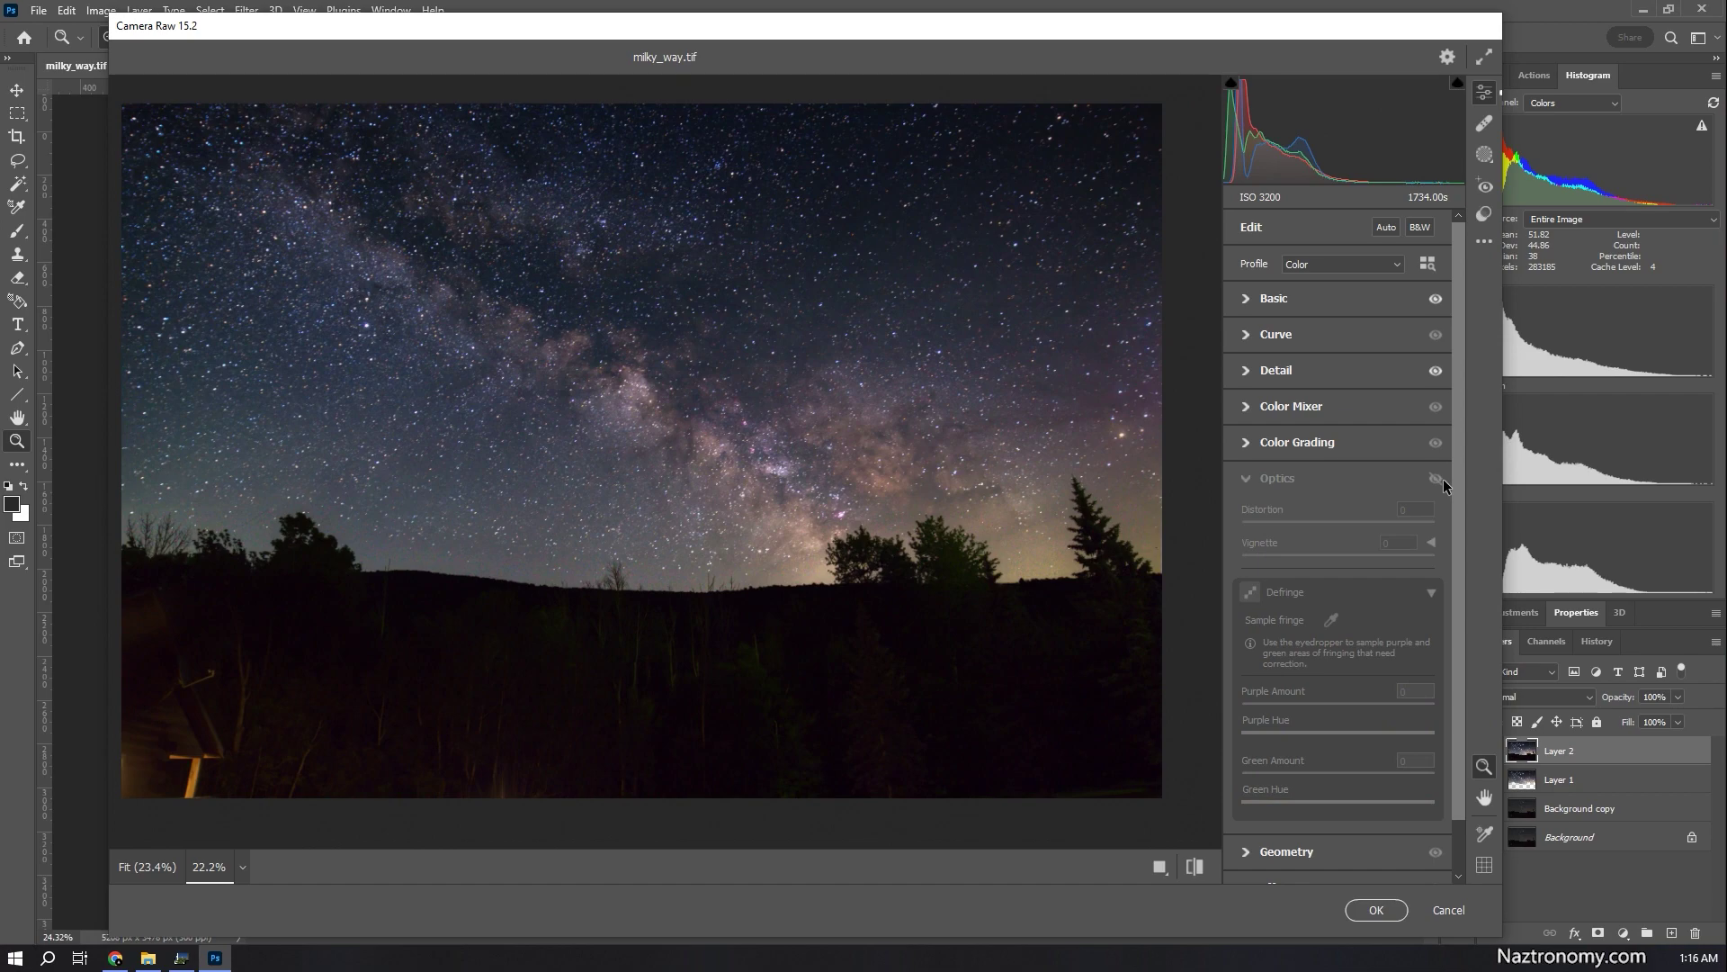
left_click(1443, 479)
left_click(1443, 479)
left_click(1443, 478)
left_click_drag(1120, 414, 1140, 553)
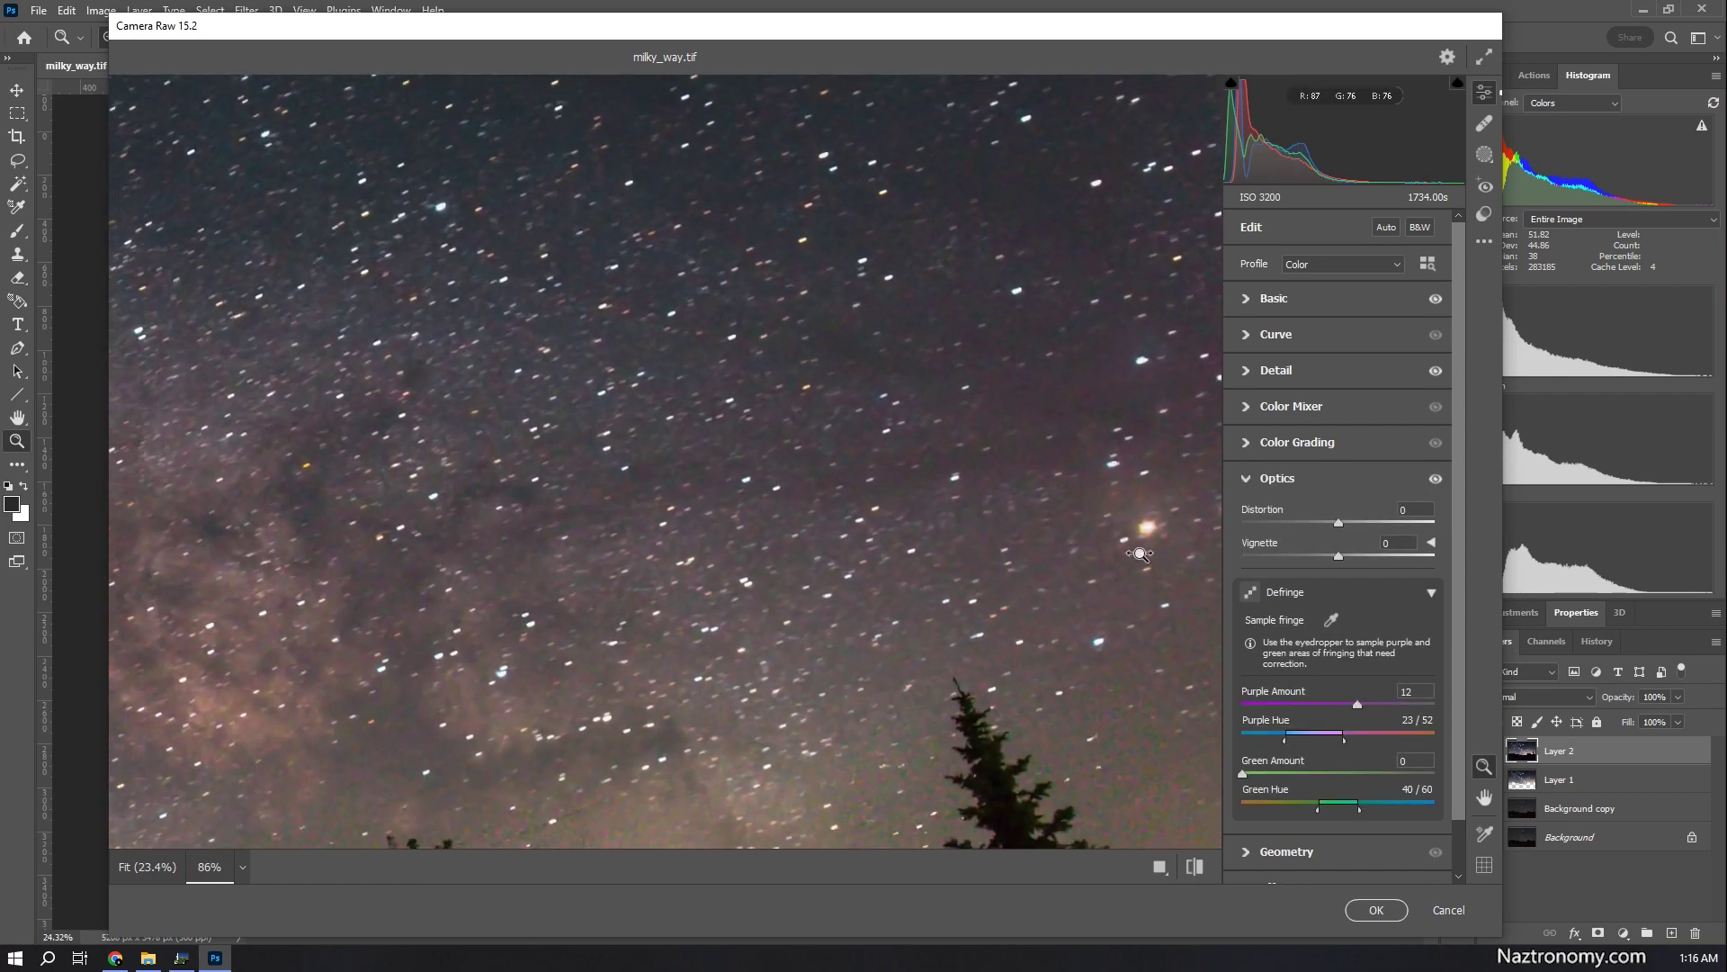
left_click(1140, 553, "alt")
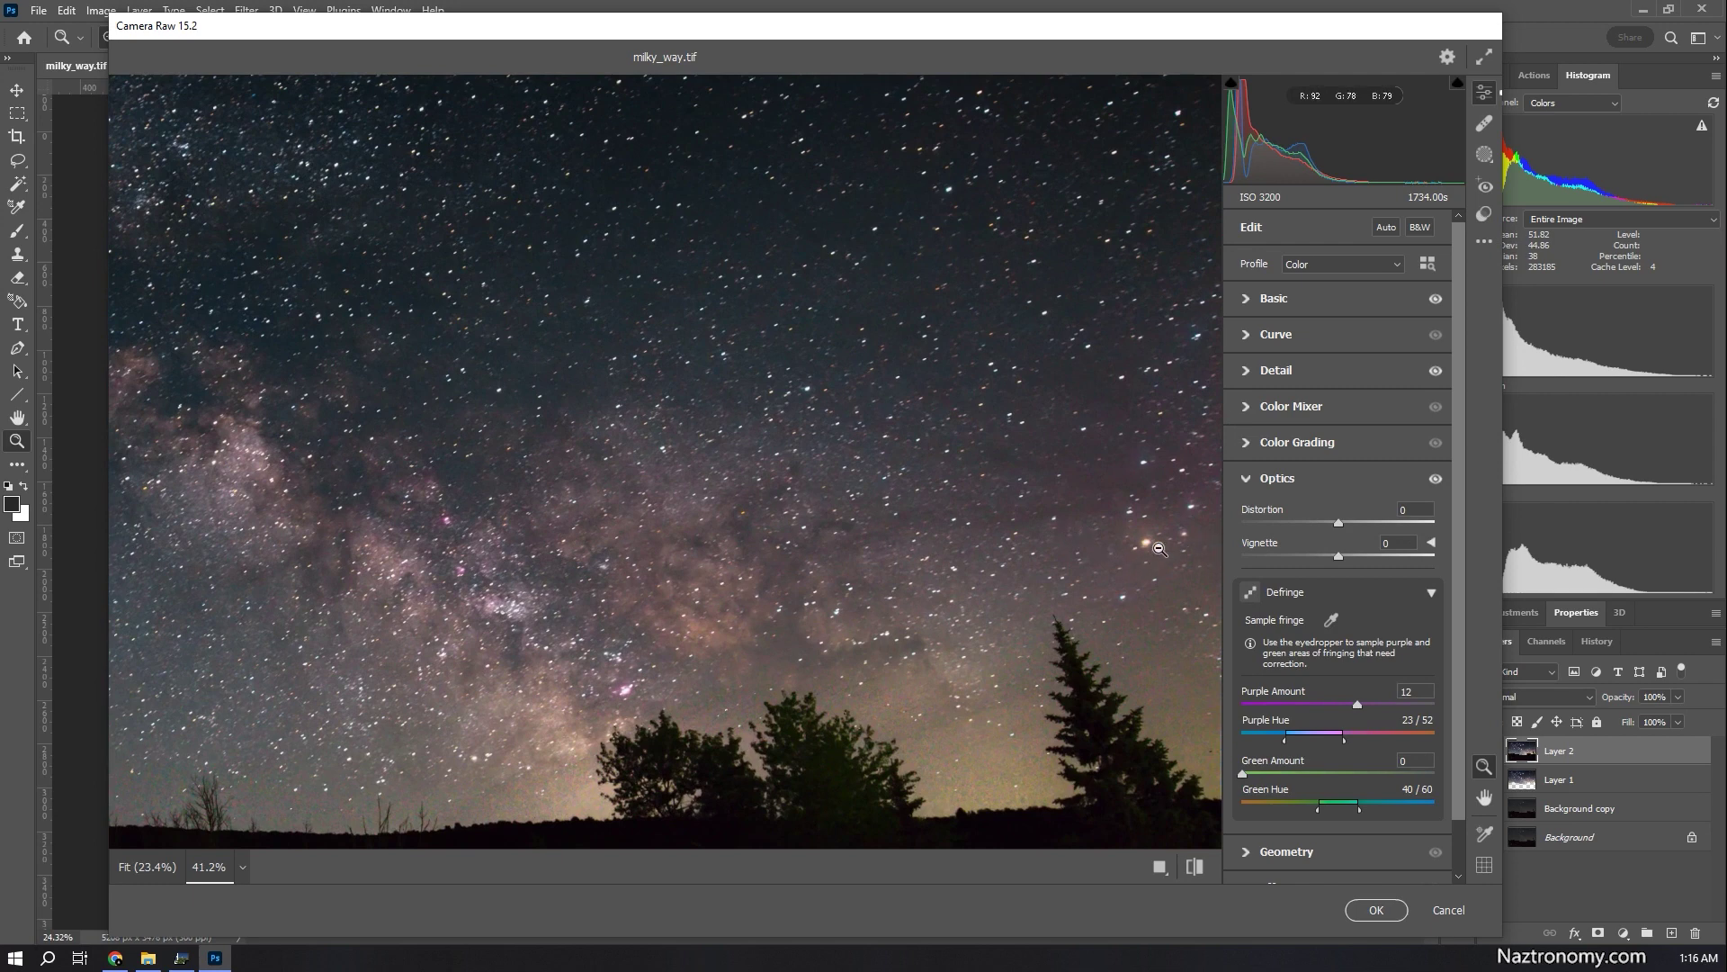
key("ctrl+0")
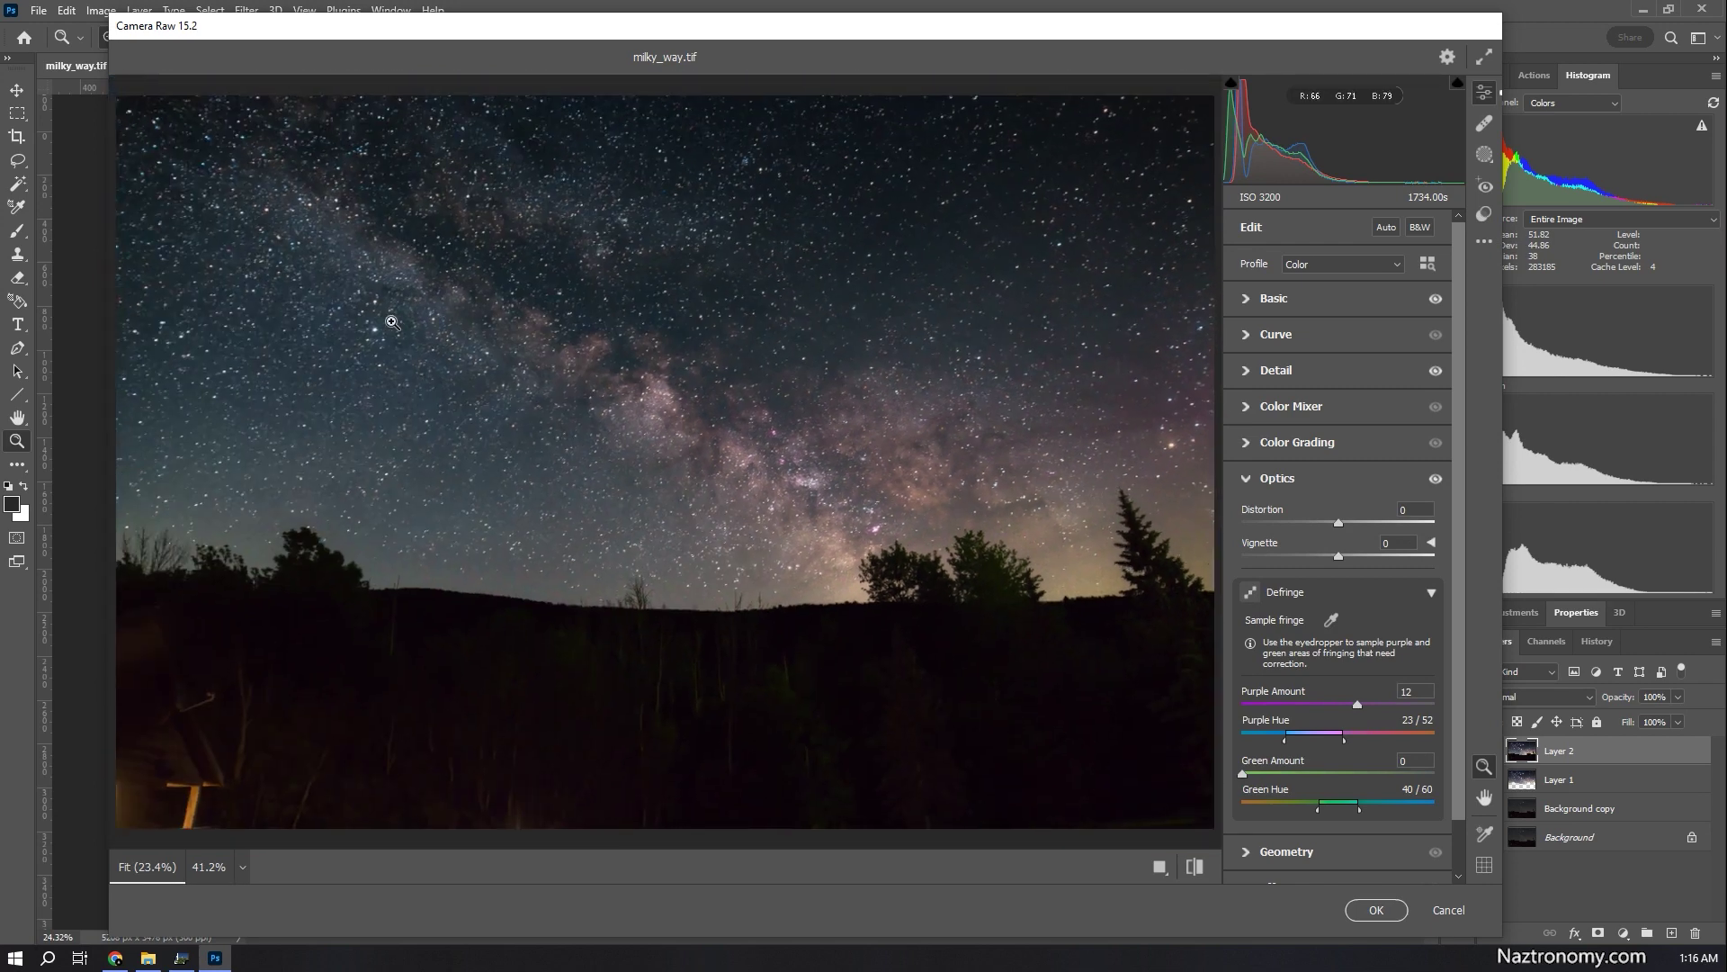
scroll(1354, 717, "down", 1)
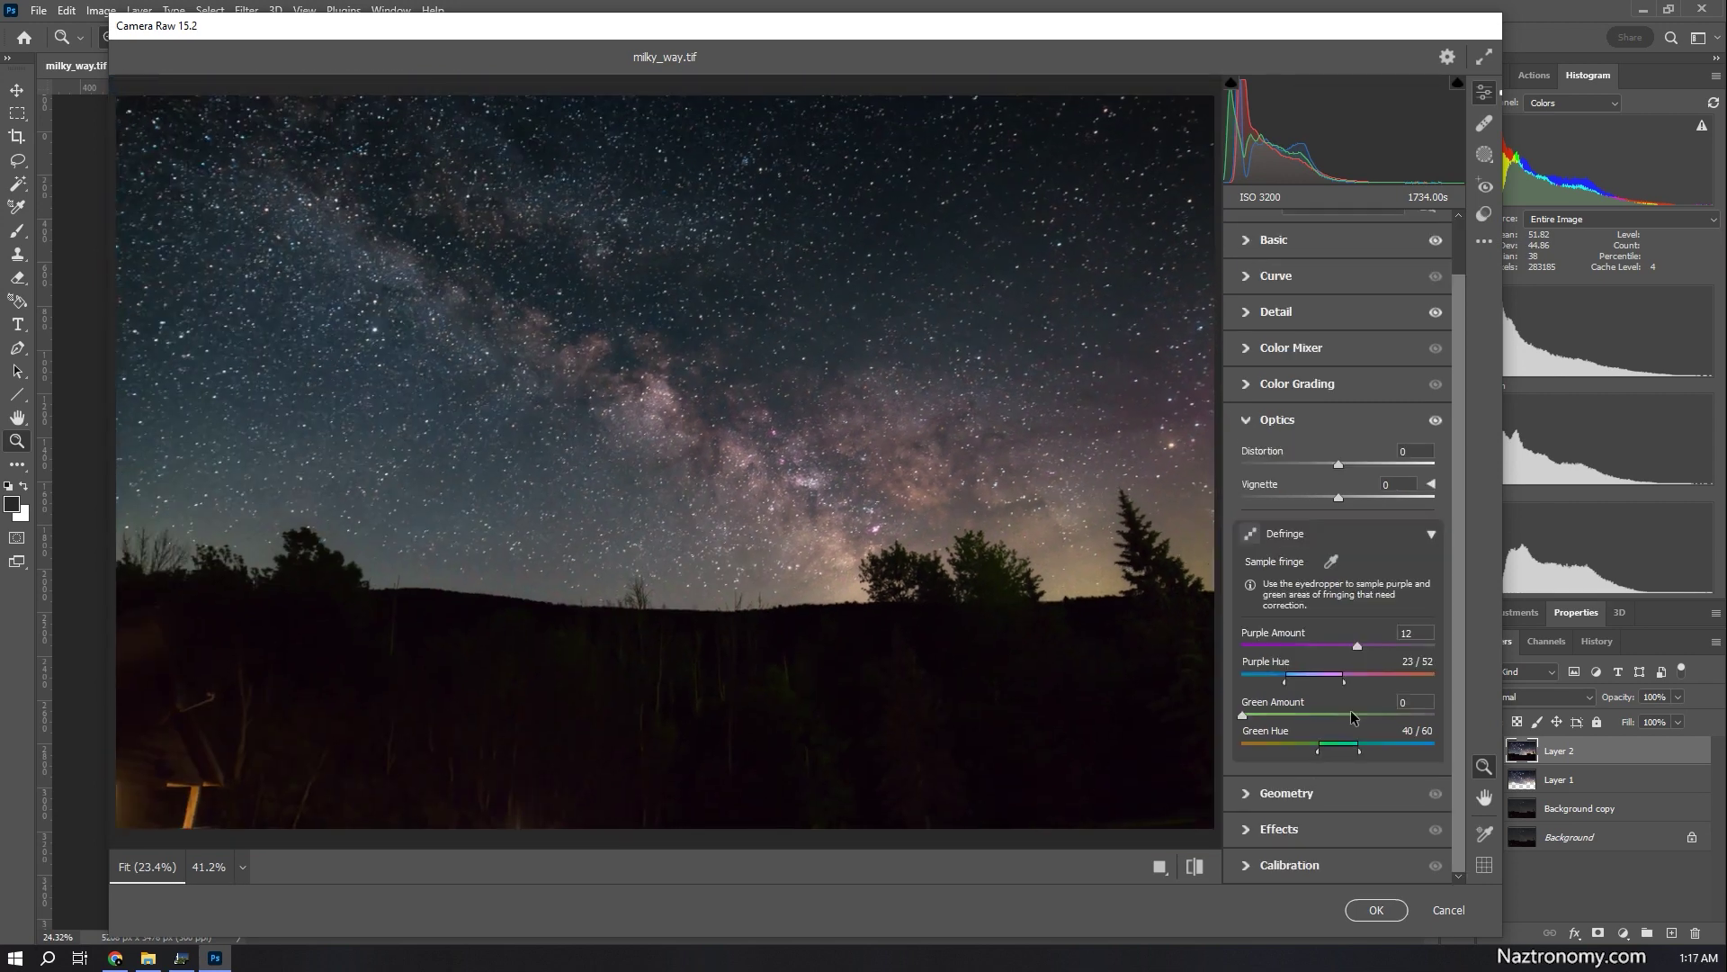
Commit the Camera Raw edits, toggle Layer 2's visibility to compare, and hide Layer 1
left_click(1391, 915)
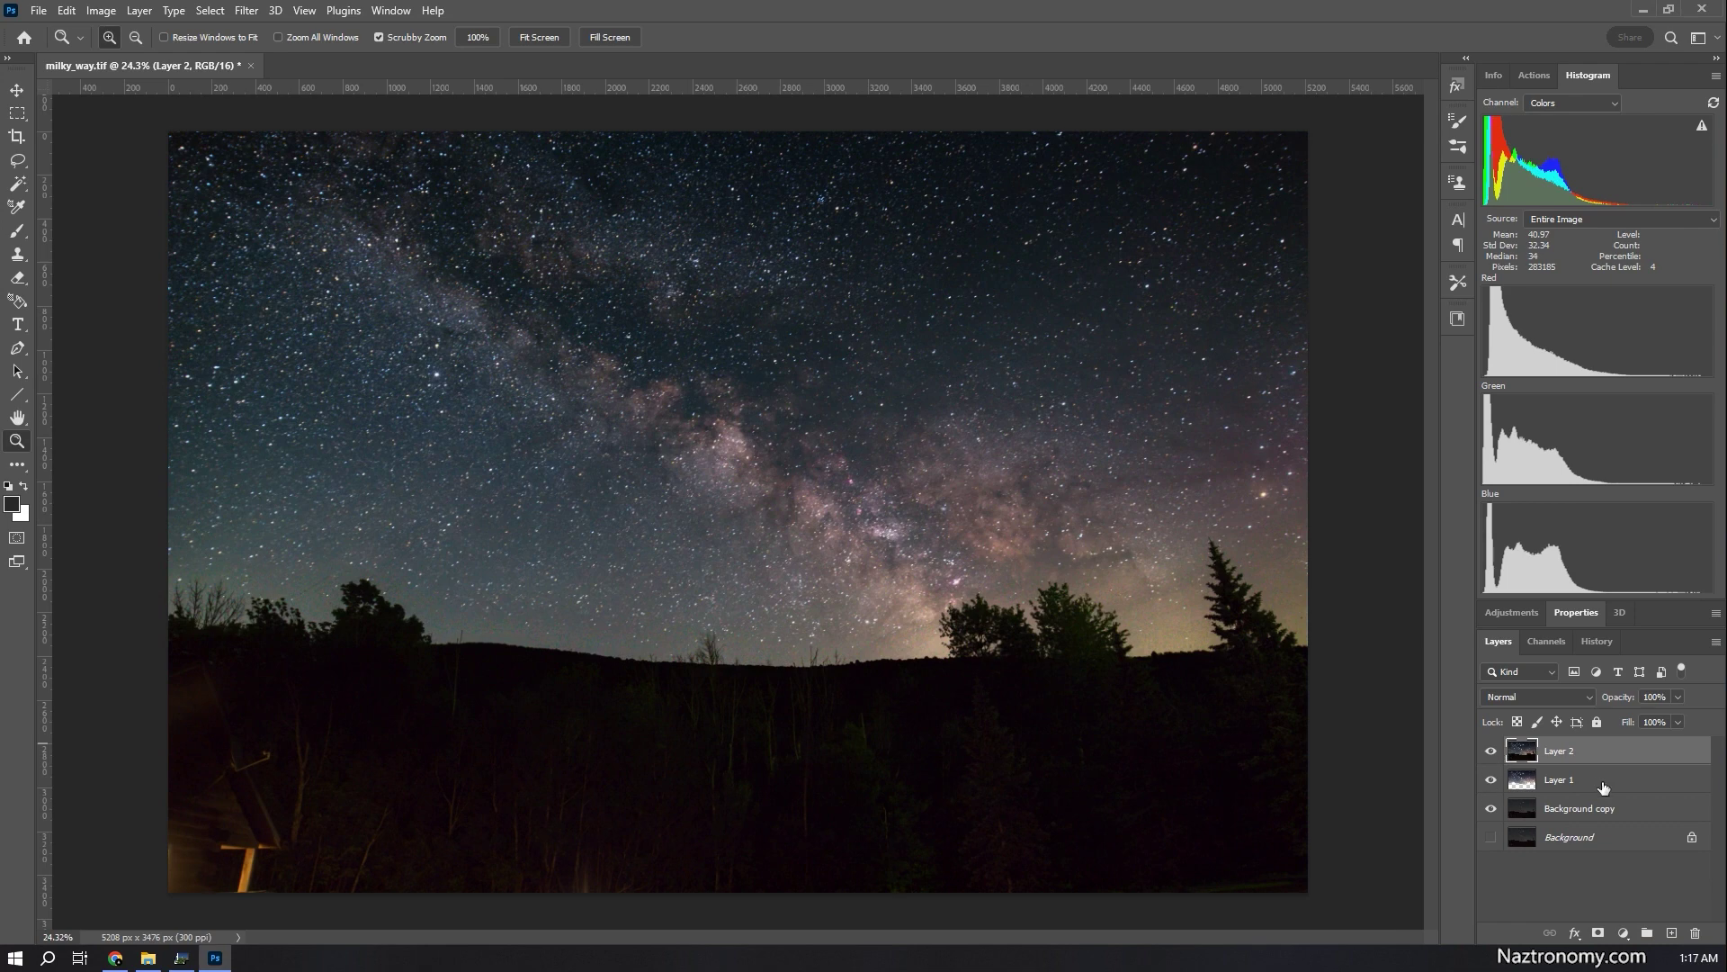
left_click(1491, 752)
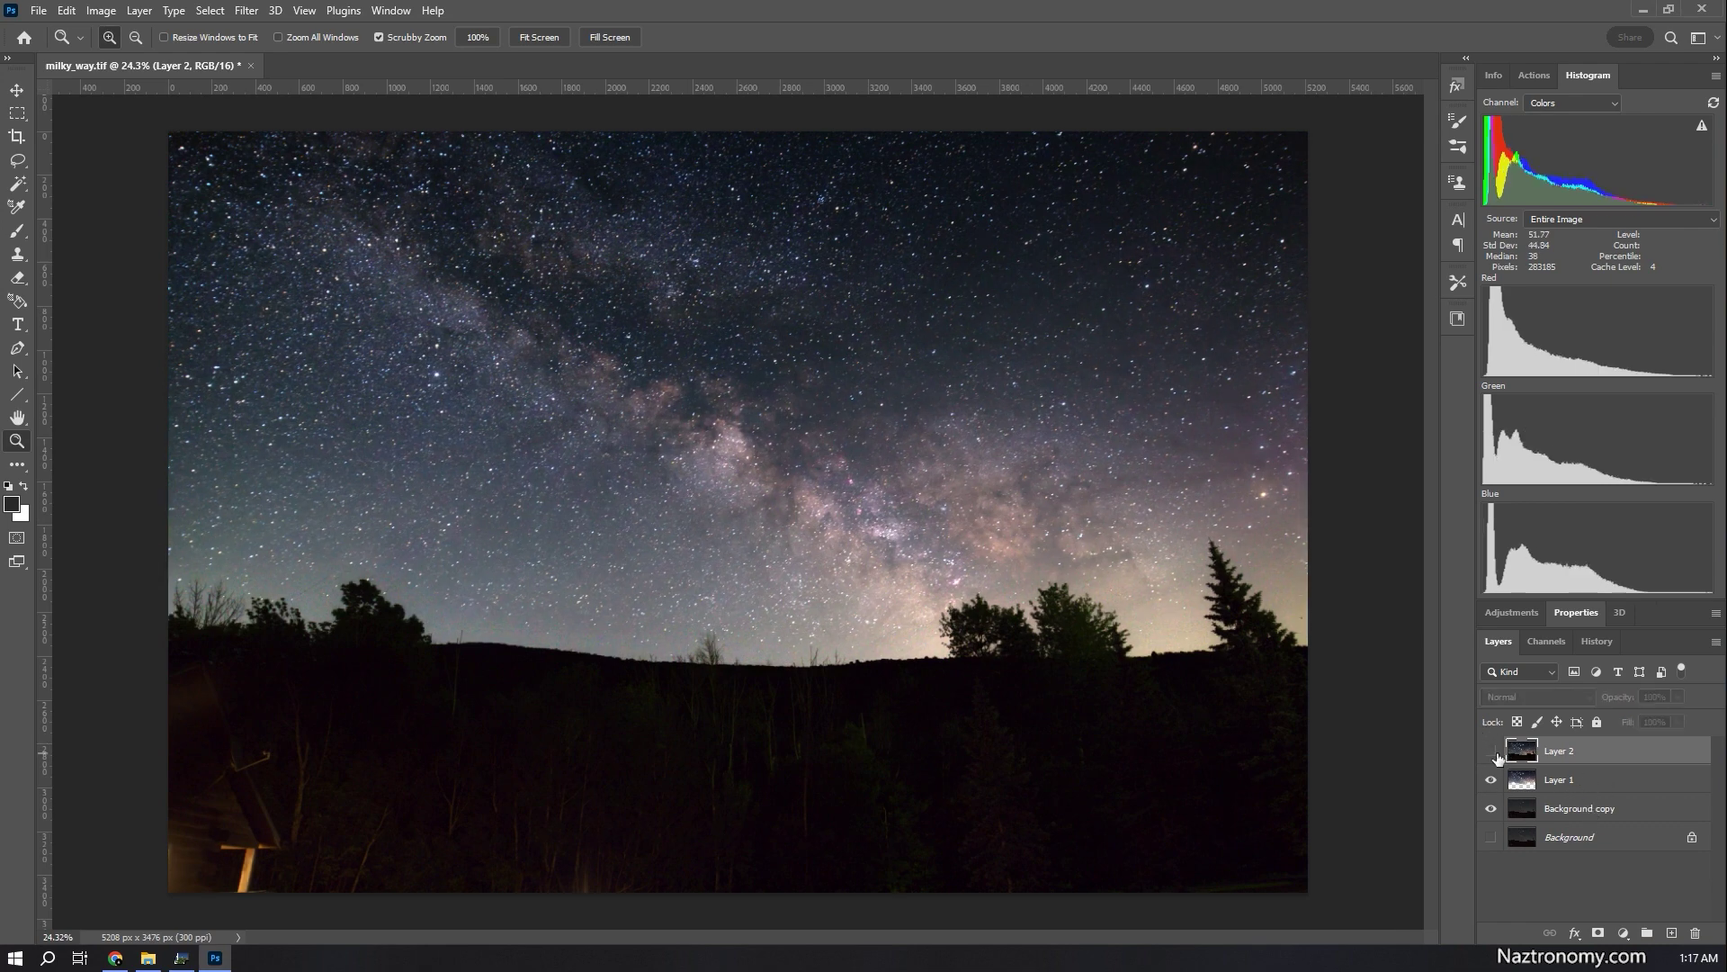
left_click(1491, 751)
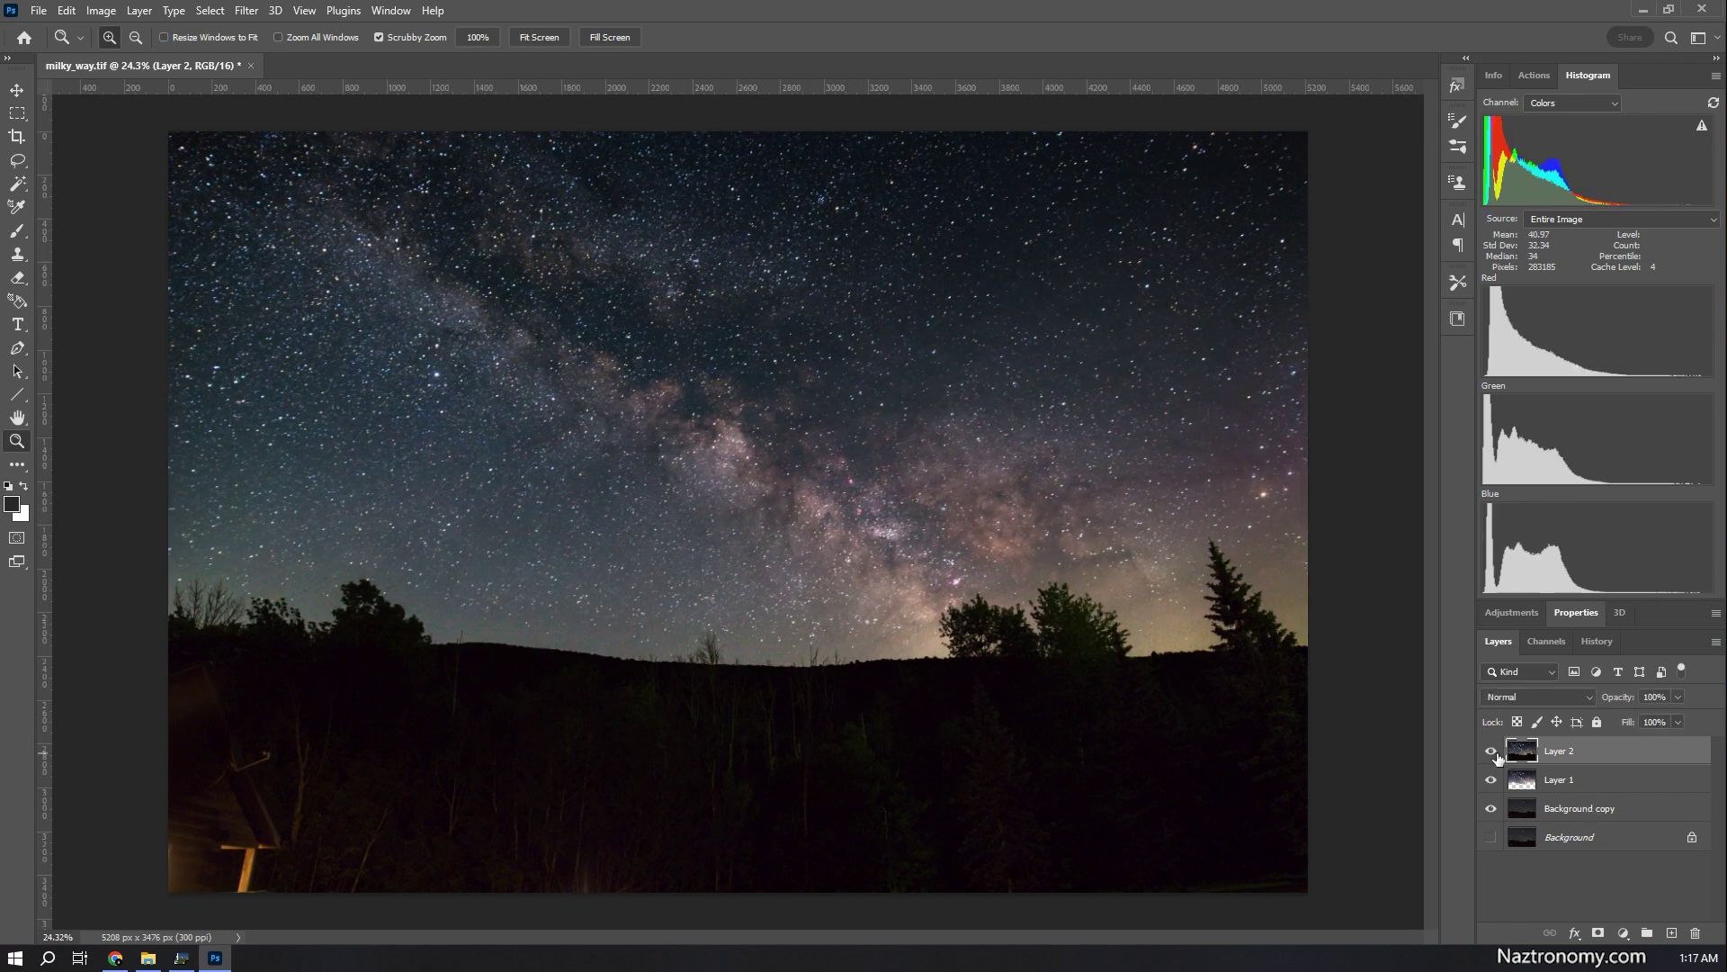
left_click(1492, 783)
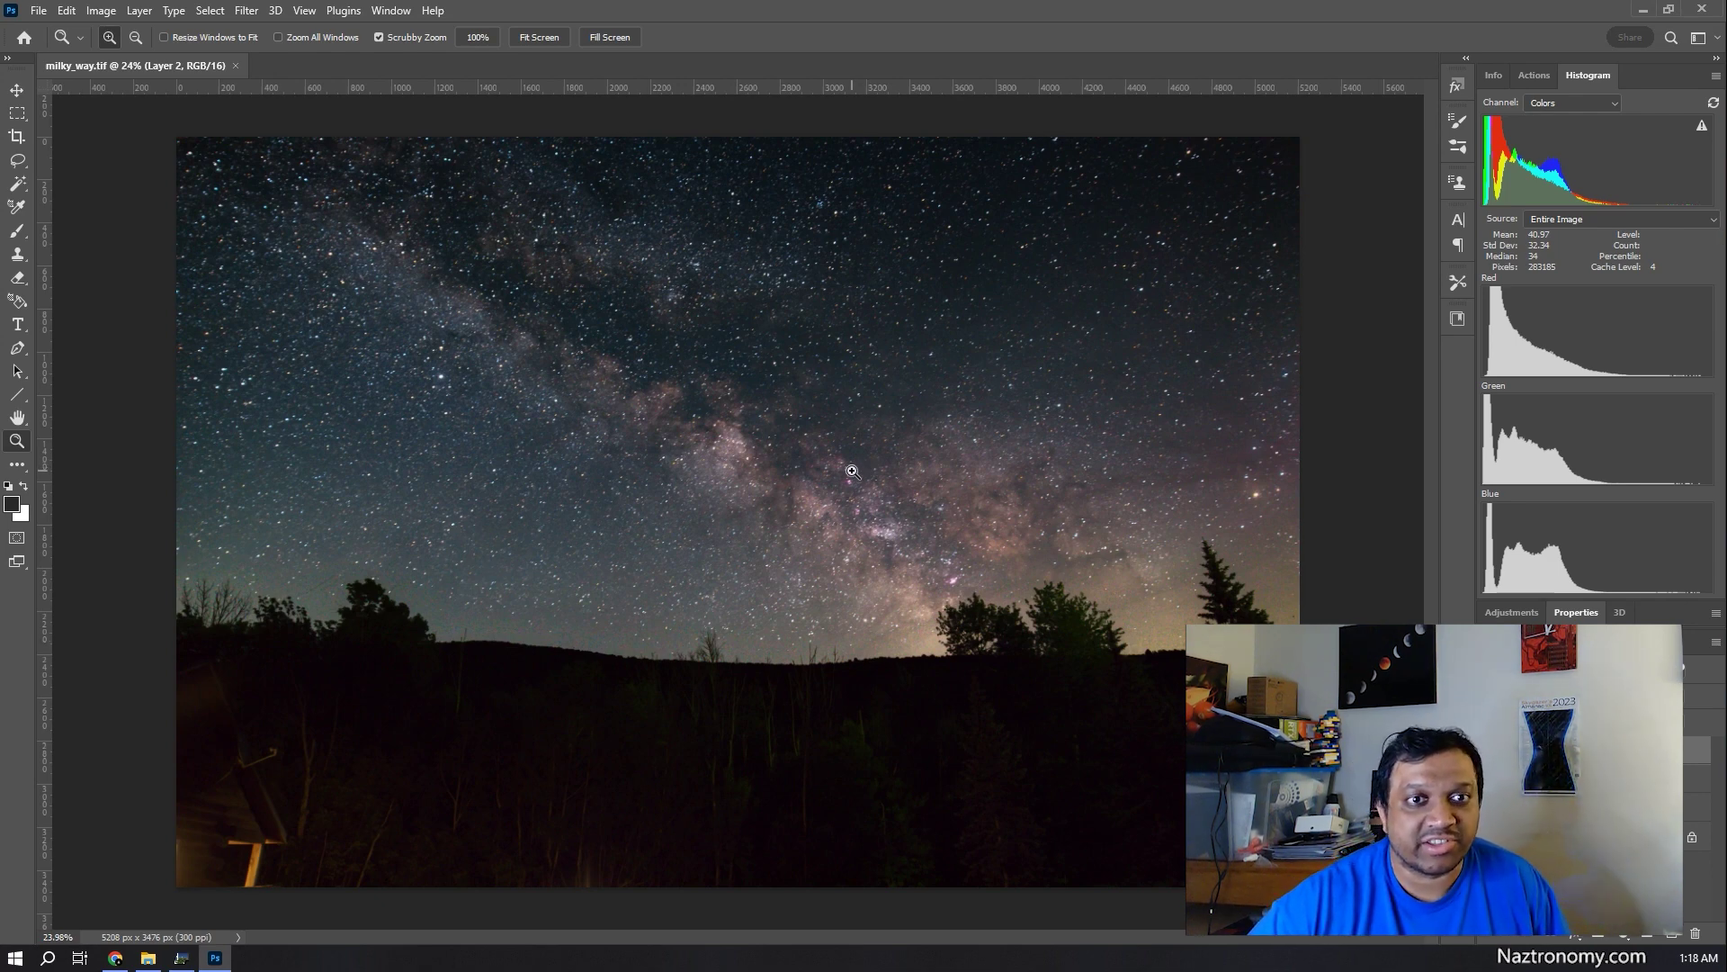
left_click(826, 460)
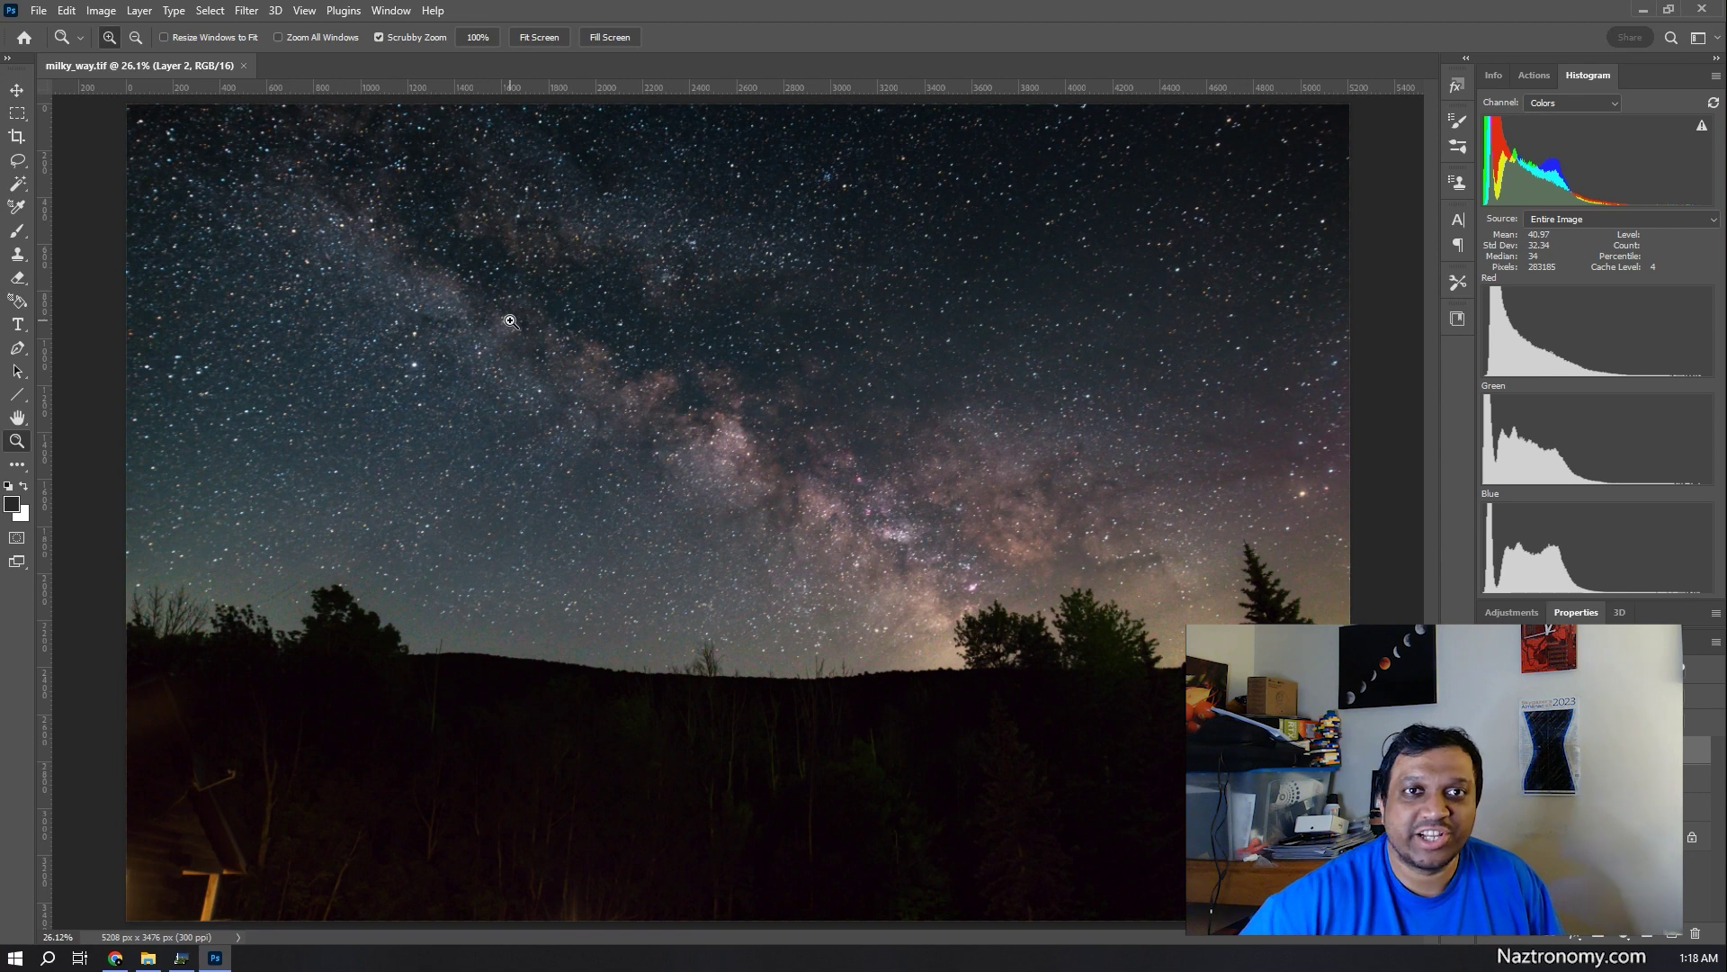